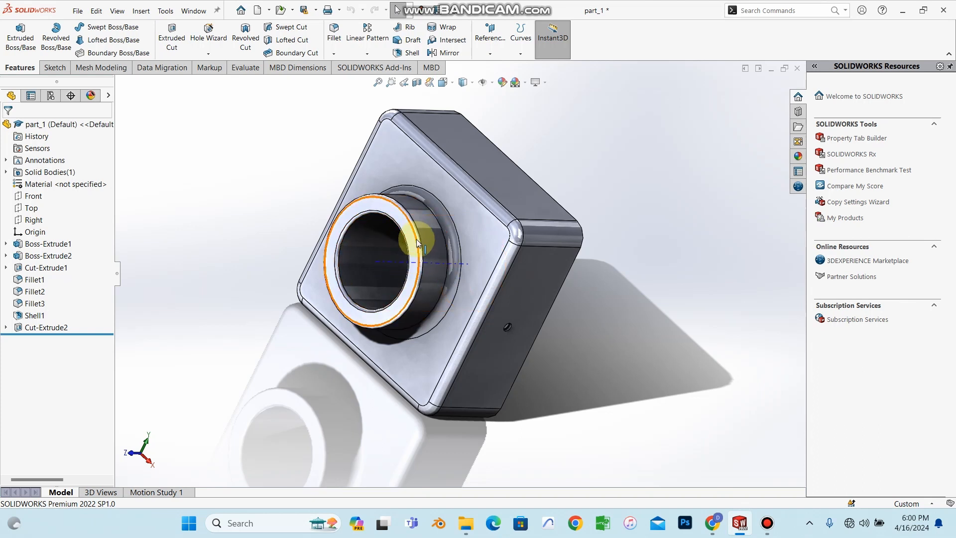
- Assign the Mahogany material from the Woods category to the part
{"action": "scroll", "coordinate": [396, 249], "scroll_direction": "down", "scroll_amount": 3}
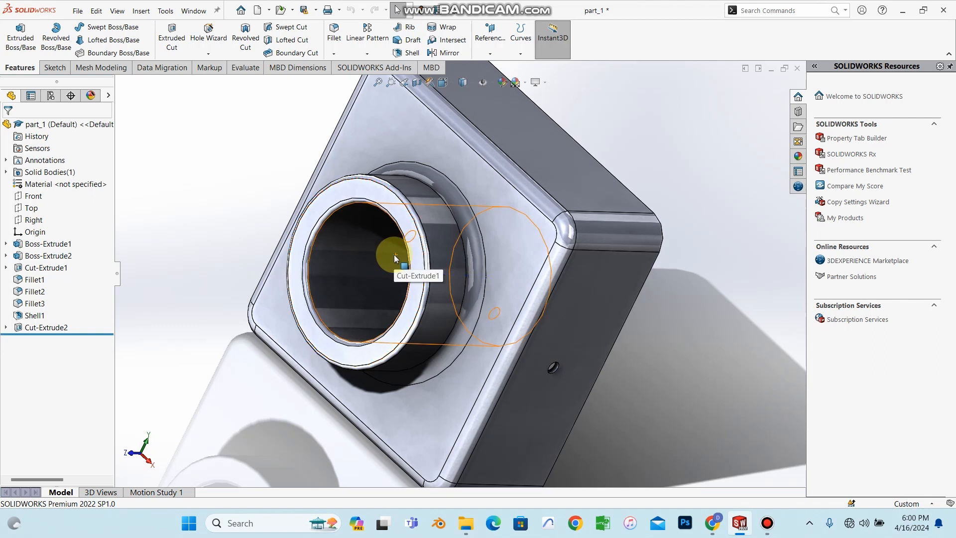
{"action": "scroll", "coordinate": [393, 255], "scroll_direction": "up", "scroll_amount": 3}
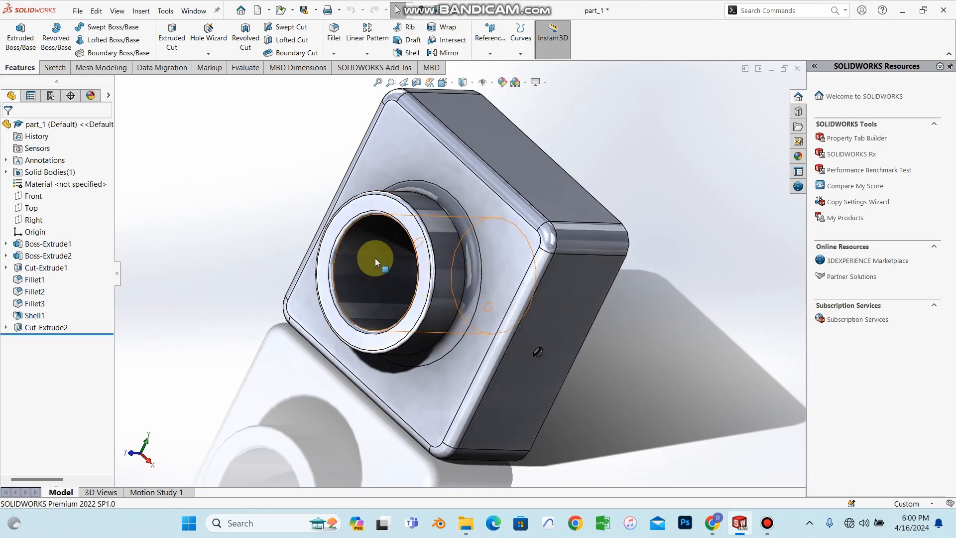
{"action": "right_click", "coordinate": [48, 185]}
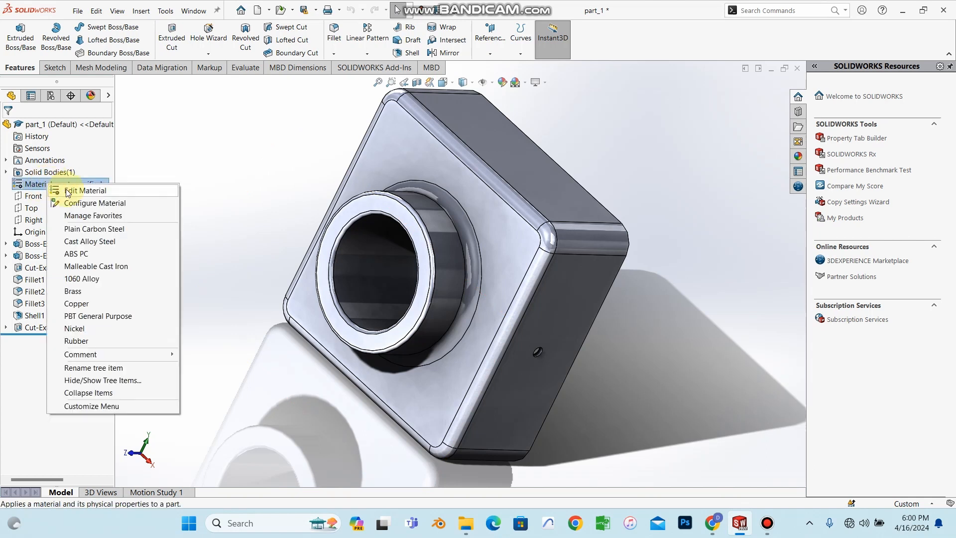
{"action": "left_click", "coordinate": [70, 191]}
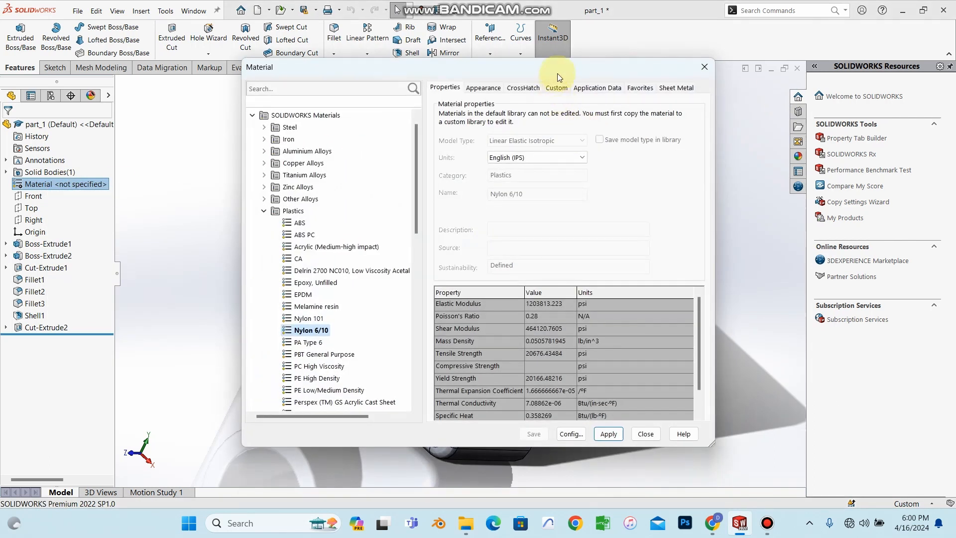
{"action": "left_click_drag", "start_coordinate": [557, 70], "coordinate": [812, 84]}
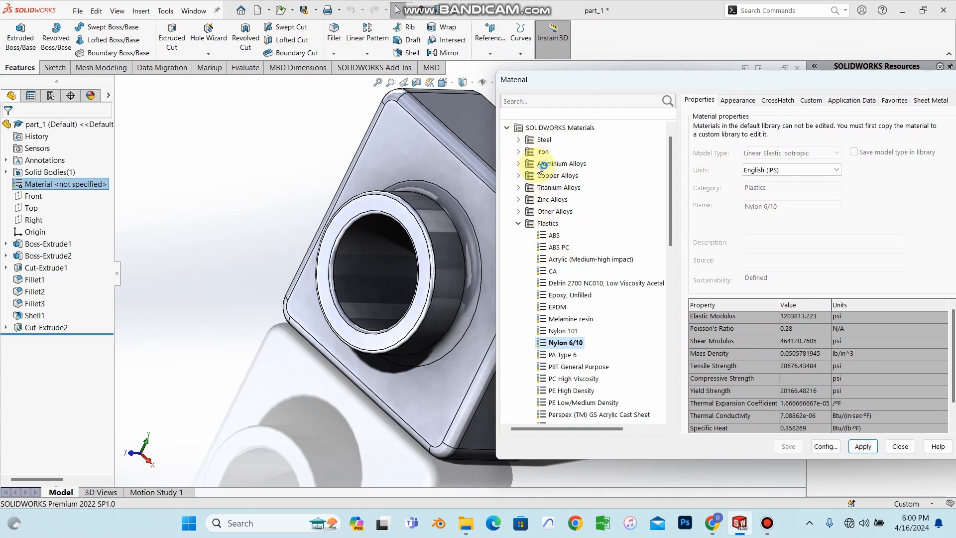
{"action": "left_click_drag", "start_coordinate": [673, 235], "coordinate": [678, 405]}
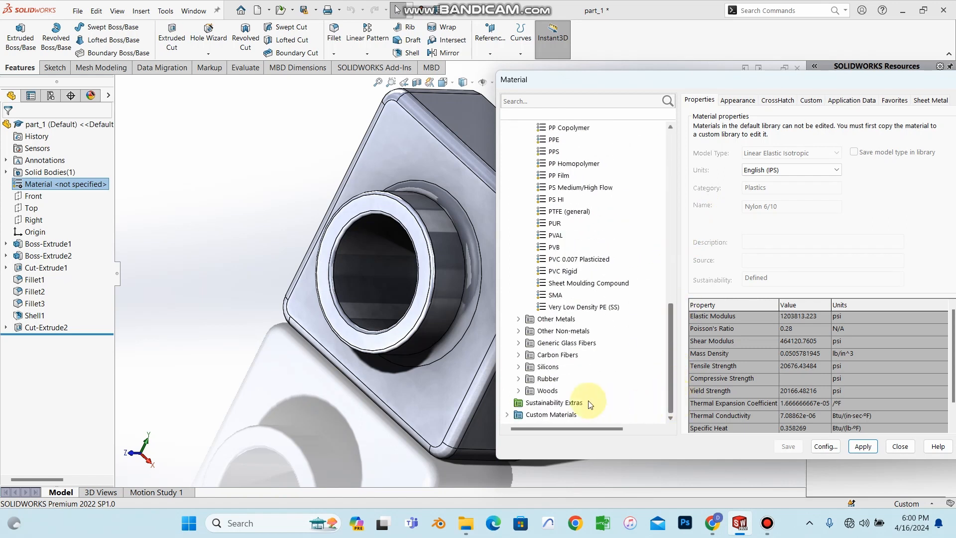
{"action": "left_click", "coordinate": [519, 391]}
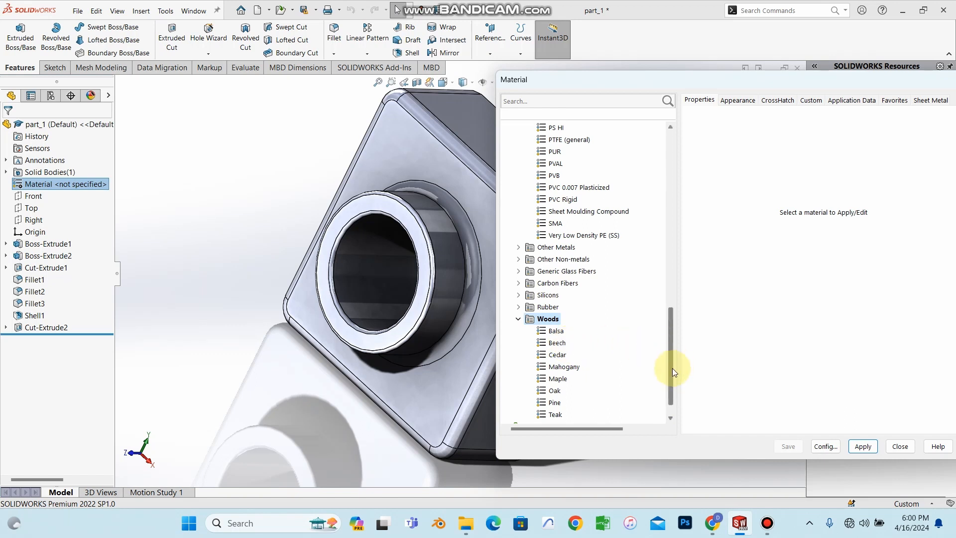
{"action": "left_click_drag", "start_coordinate": [673, 368], "coordinate": [669, 390]}
{"action": "left_click", "coordinate": [562, 343]}
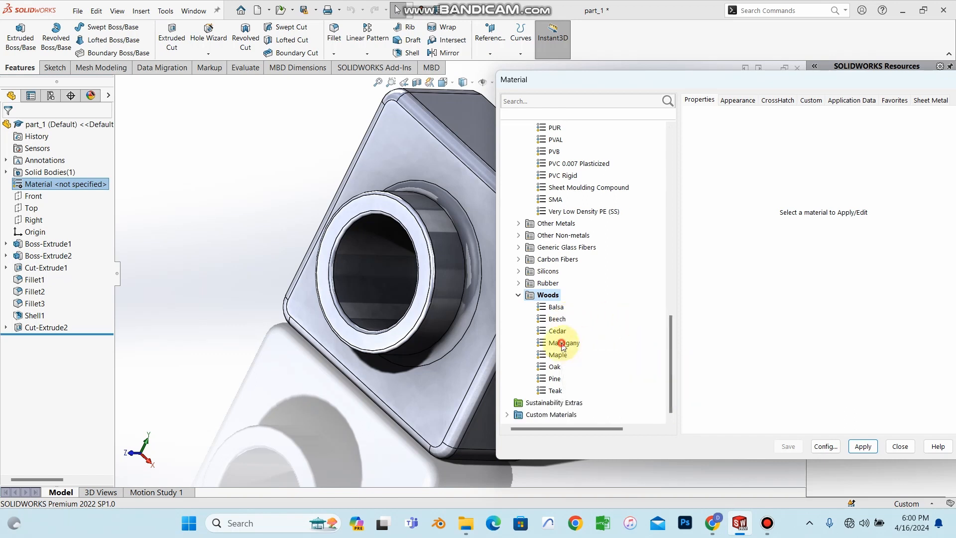
{"action": "left_click", "coordinate": [864, 446]}
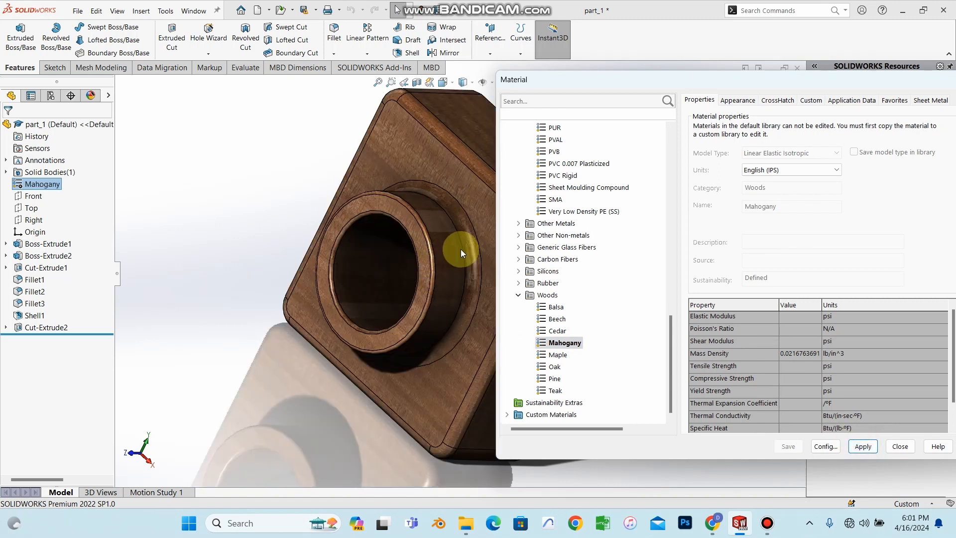
- Assign the 1023 Carbon Steel Sheet (SS) material with its appearance to the part and close the material settings
{"action": "left_click", "coordinate": [746, 101]}
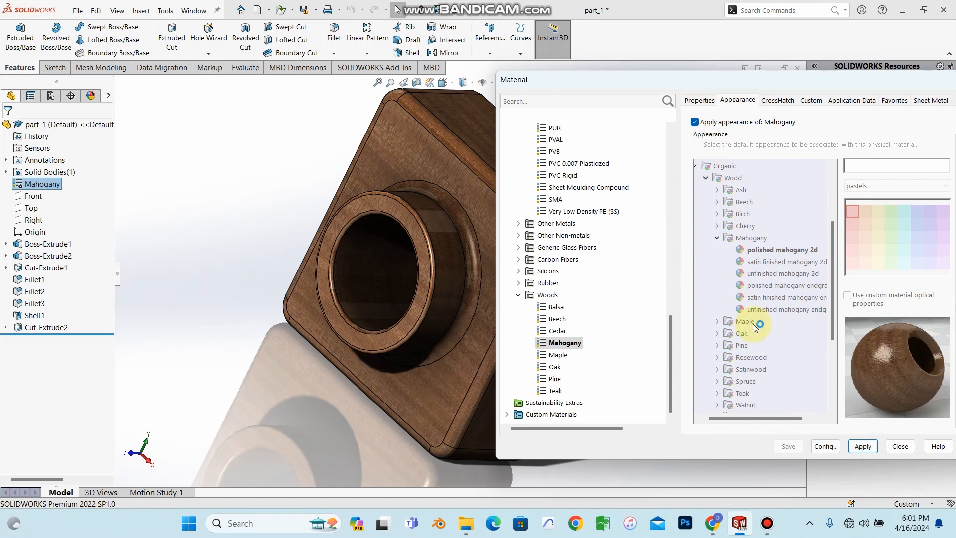
{"action": "left_click", "coordinate": [570, 176]}
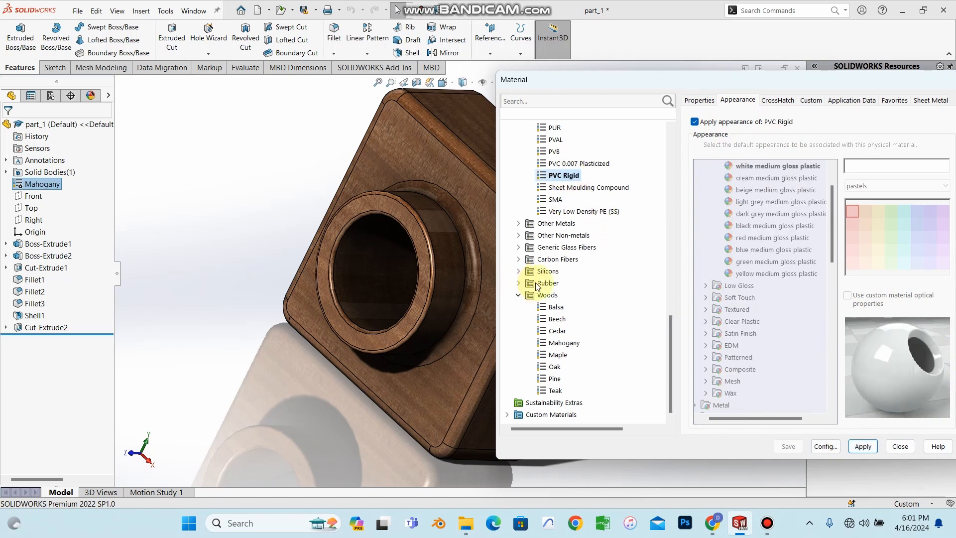
{"action": "scroll", "coordinate": [551, 199], "scroll_direction": "up", "scroll_amount": 9}
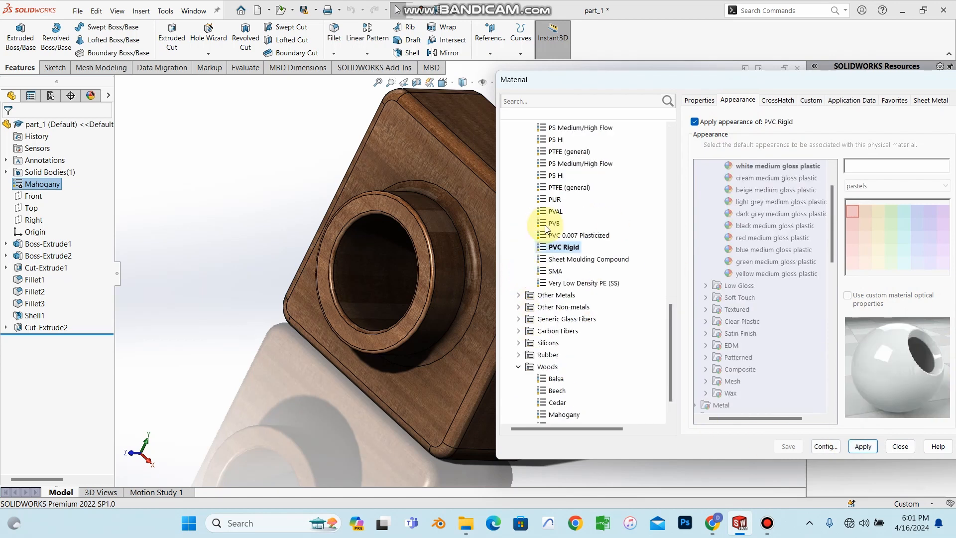
{"action": "scroll", "coordinate": [550, 197], "scroll_direction": "up", "scroll_amount": 9}
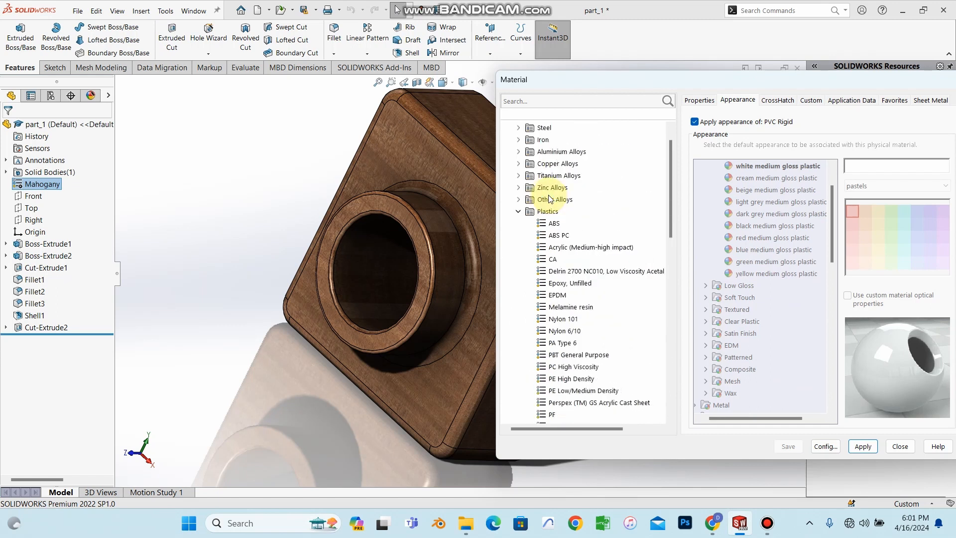
{"action": "left_click", "coordinate": [518, 128]}
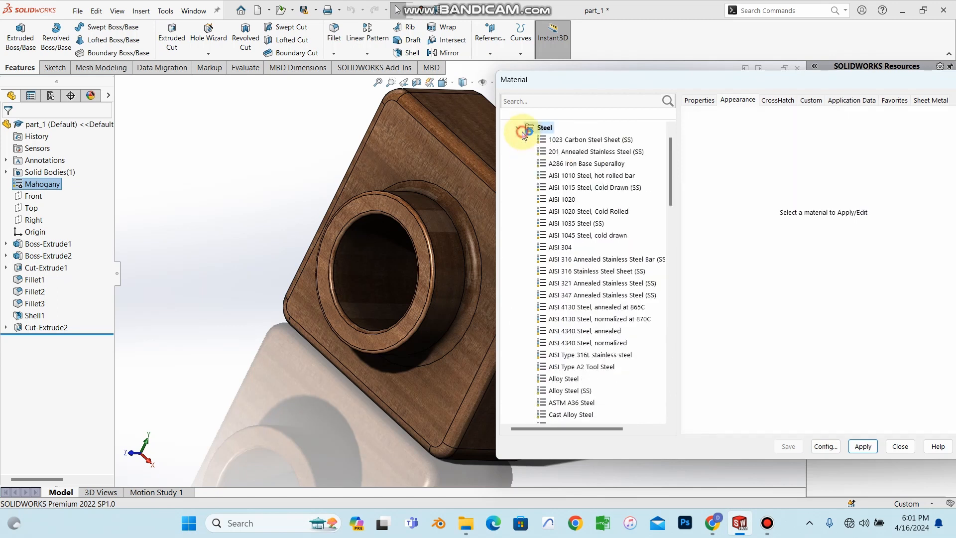
{"action": "left_click", "coordinate": [611, 140]}
{"action": "left_click", "coordinate": [862, 237]}
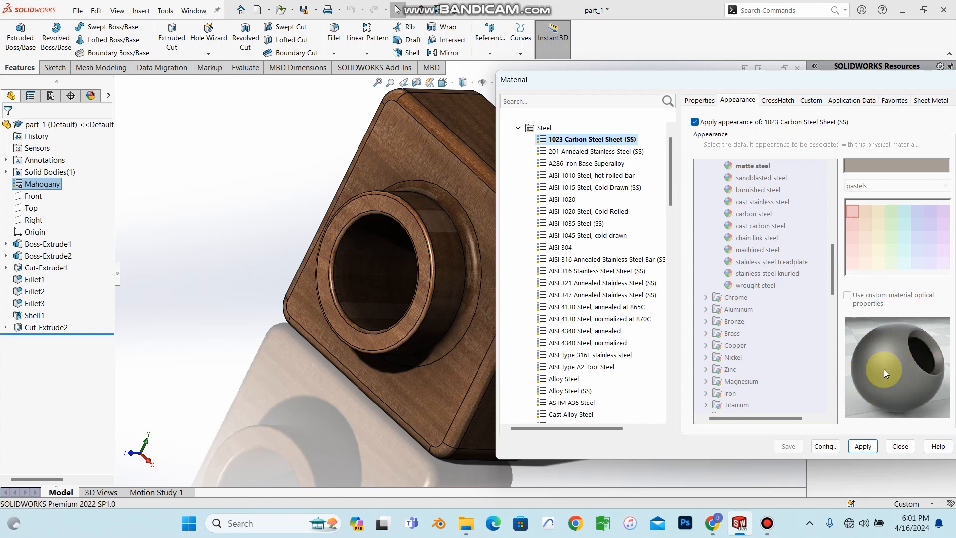
{"action": "left_click", "coordinate": [862, 446]}
{"action": "left_click_drag", "start_coordinate": [930, 83], "coordinate": [723, 113]}
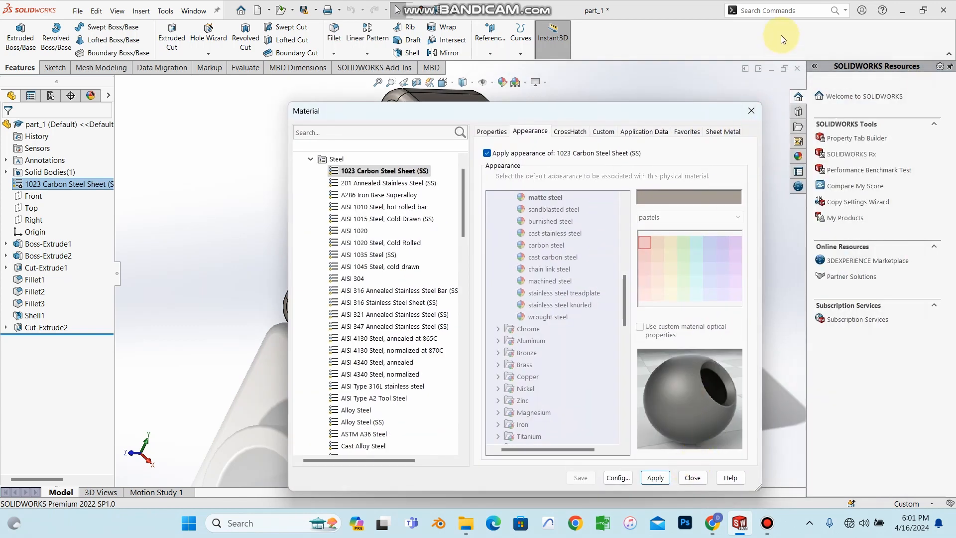
{"action": "left_click", "coordinate": [750, 109]}
- Apply the white high gloss plastic appearance from the Plastic, High Gloss library to the square front face only
{"action": "scroll", "coordinate": [476, 186], "scroll_direction": "up", "scroll_amount": 5}
{"action": "scroll", "coordinate": [479, 241], "scroll_direction": "down", "scroll_amount": 3}
{"action": "scroll", "coordinate": [438, 305], "scroll_direction": "down", "scroll_amount": 4}
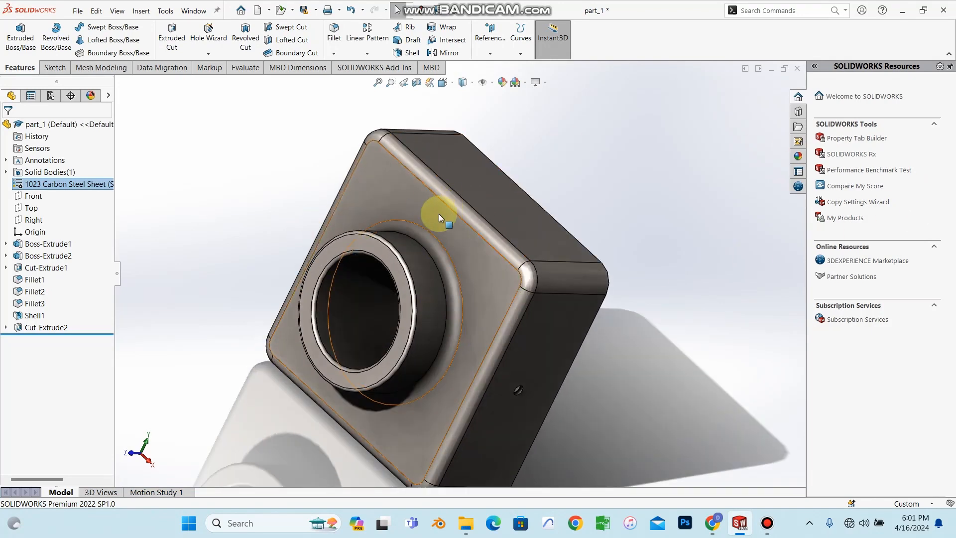
{"action": "left_click", "coordinate": [798, 156]}
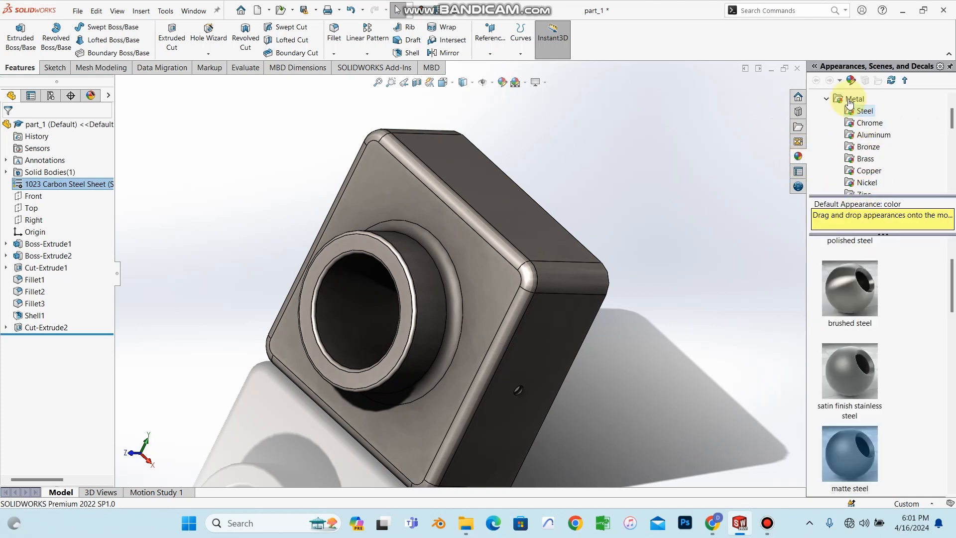
{"action": "left_click", "coordinate": [846, 99]}
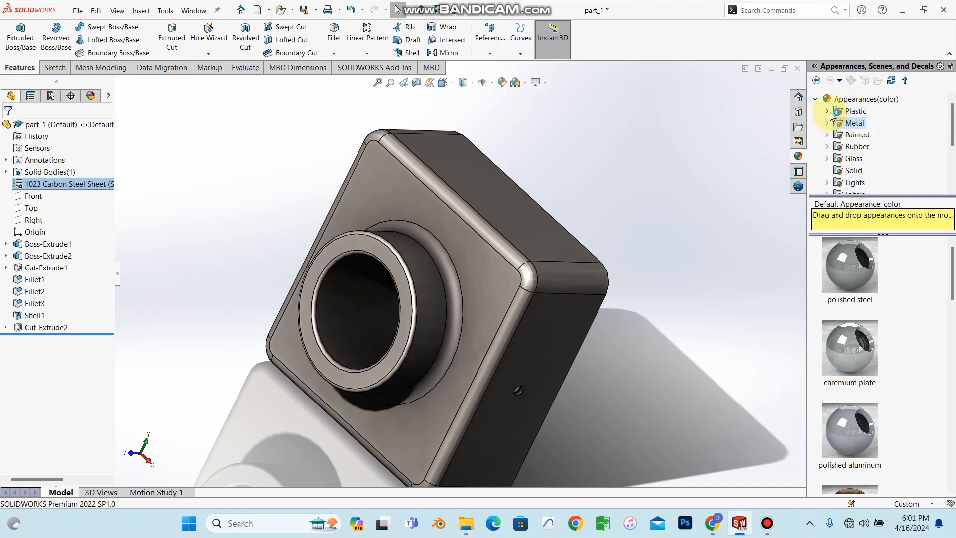
{"action": "left_click", "coordinate": [827, 111]}
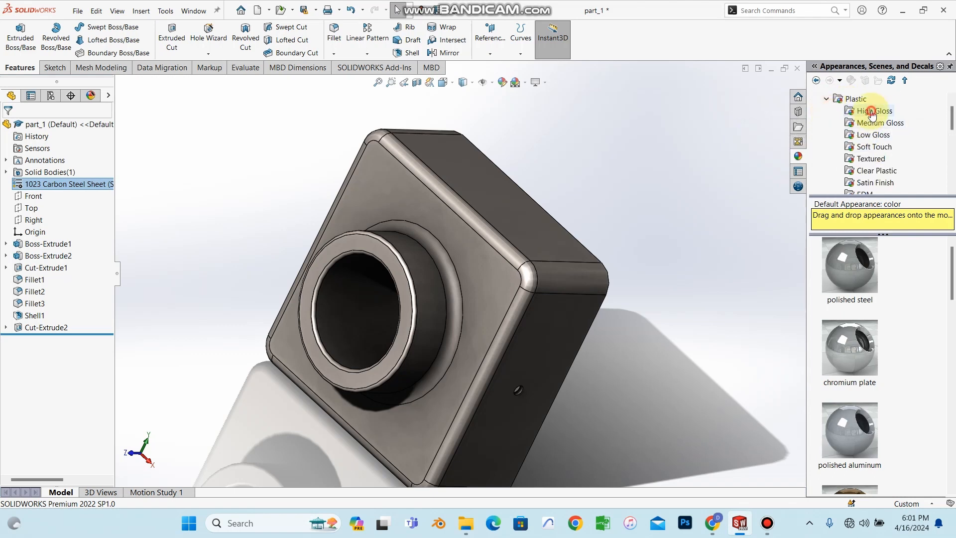
{"action": "left_click", "coordinate": [874, 110]}
{"action": "left_click", "coordinate": [866, 276]}
{"action": "left_click_drag", "start_coordinate": [867, 272], "coordinate": [493, 284]}
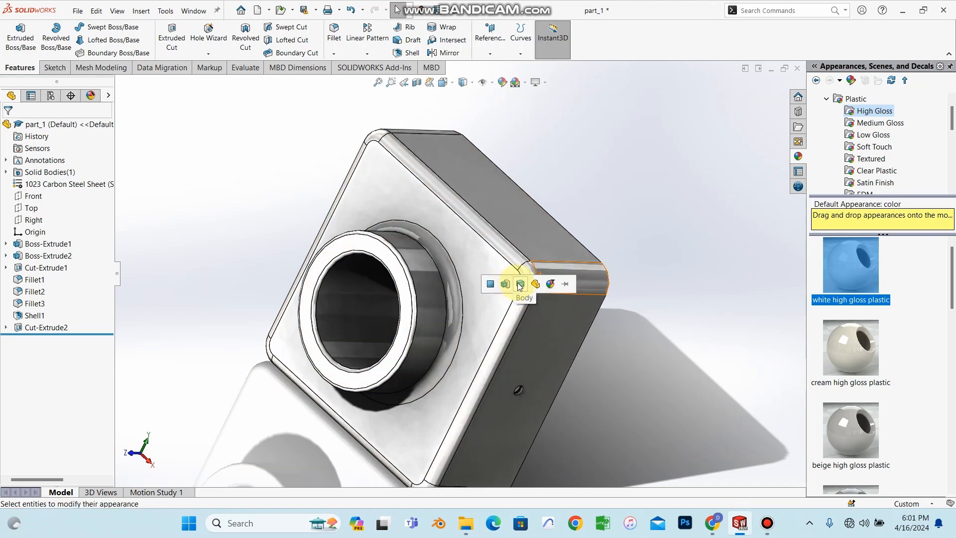
{"action": "left_click", "coordinate": [491, 285]}
- Apply the cream high gloss plastic appearance to the upper side face of the box only
{"action": "middle_click_drag", "start_coordinate": [504, 299], "coordinate": [487, 276]}
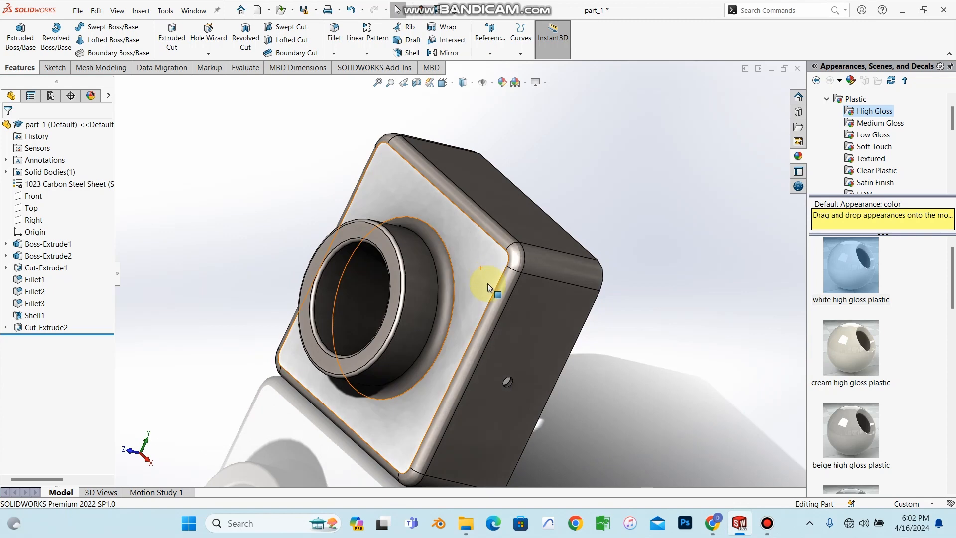
{"action": "scroll", "coordinate": [483, 272], "scroll_direction": "down", "scroll_amount": 4}
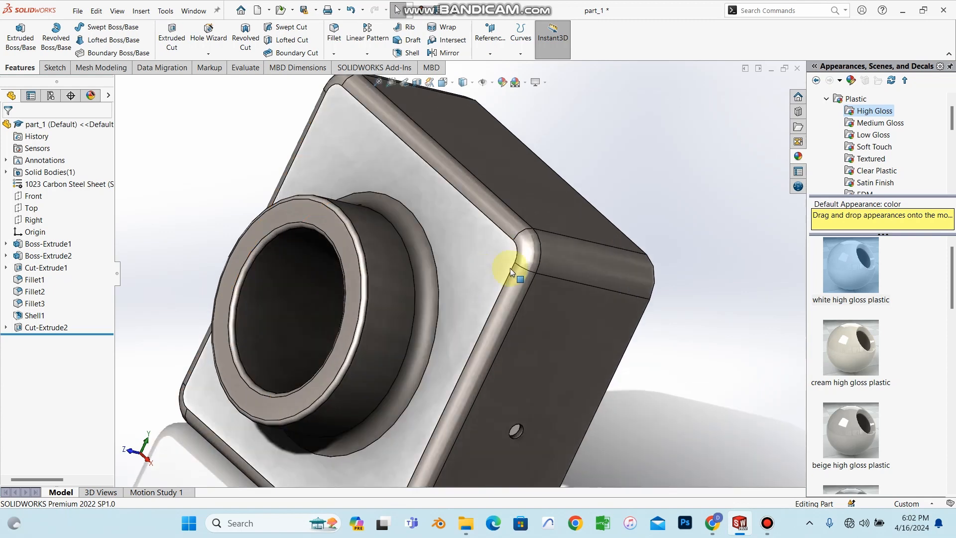
{"action": "left_click", "coordinate": [851, 353]}
{"action": "left_click_drag", "start_coordinate": [850, 354], "coordinate": [554, 199]}
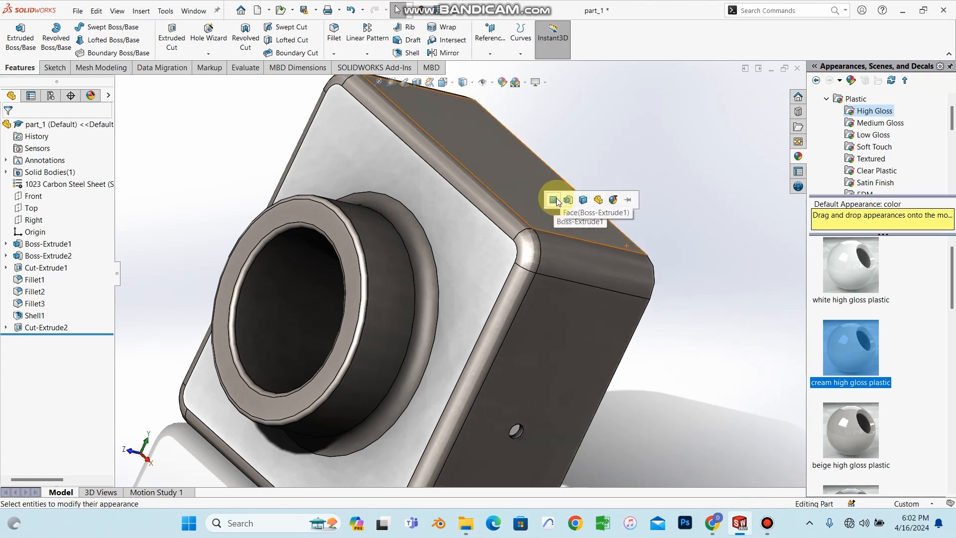
{"action": "left_click", "coordinate": [554, 201]}
- Apply the beige high gloss plastic appearance to the whole body
{"action": "middle_click_drag", "start_coordinate": [533, 234], "coordinate": [531, 273]}
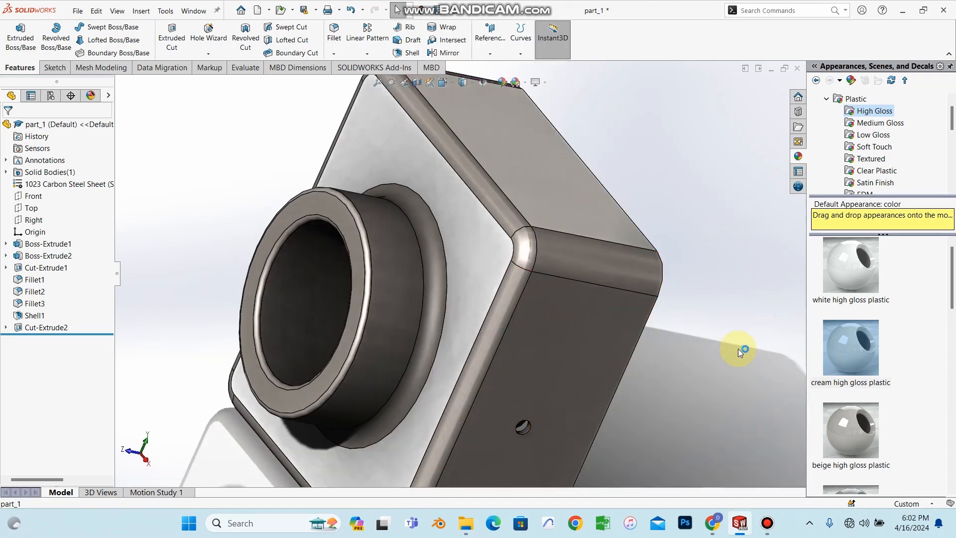
{"action": "left_click", "coordinate": [856, 434]}
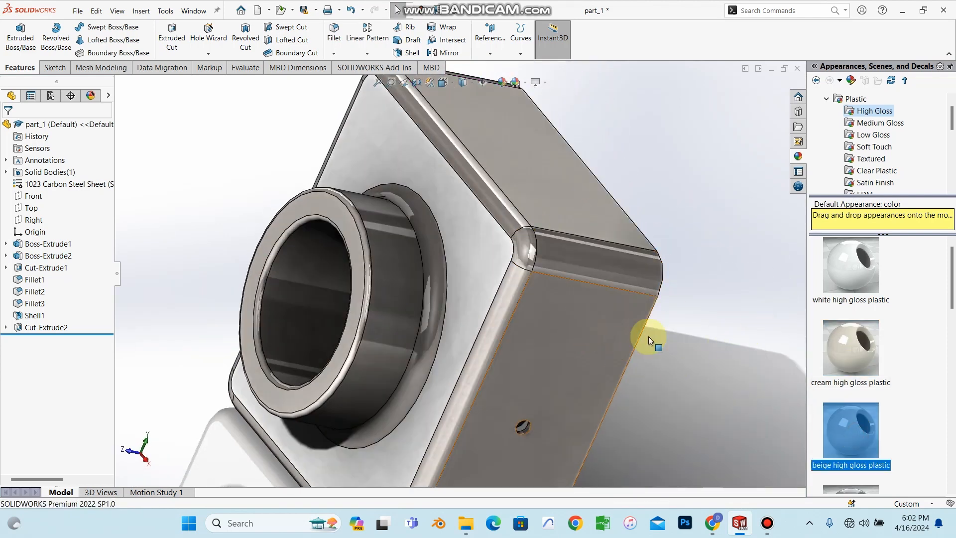
{"action": "left_click_drag", "start_coordinate": [849, 439], "coordinate": [601, 328]}
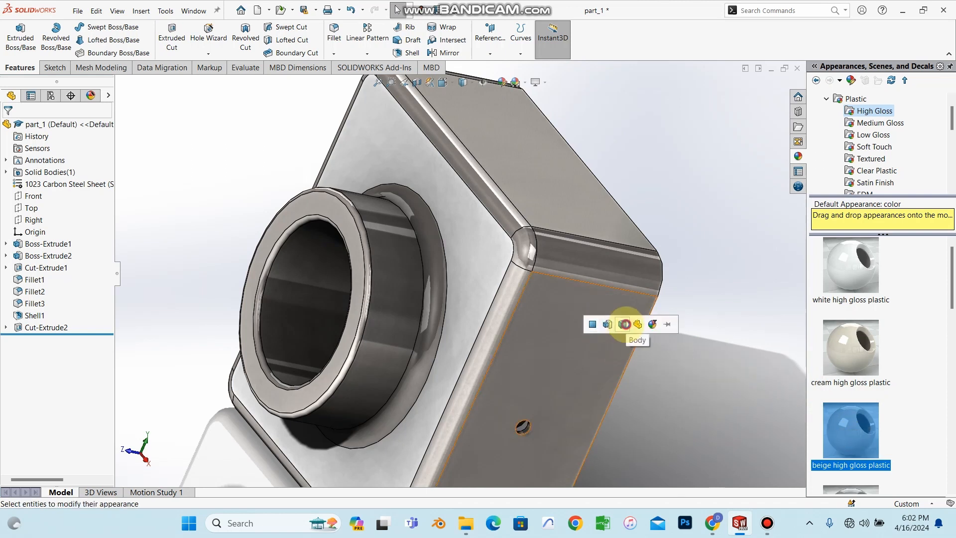
{"action": "left_click", "coordinate": [627, 326]}
- Turn off RealView Graphics for the model display
{"action": "scroll", "coordinate": [574, 265], "scroll_direction": "up", "scroll_amount": 10}
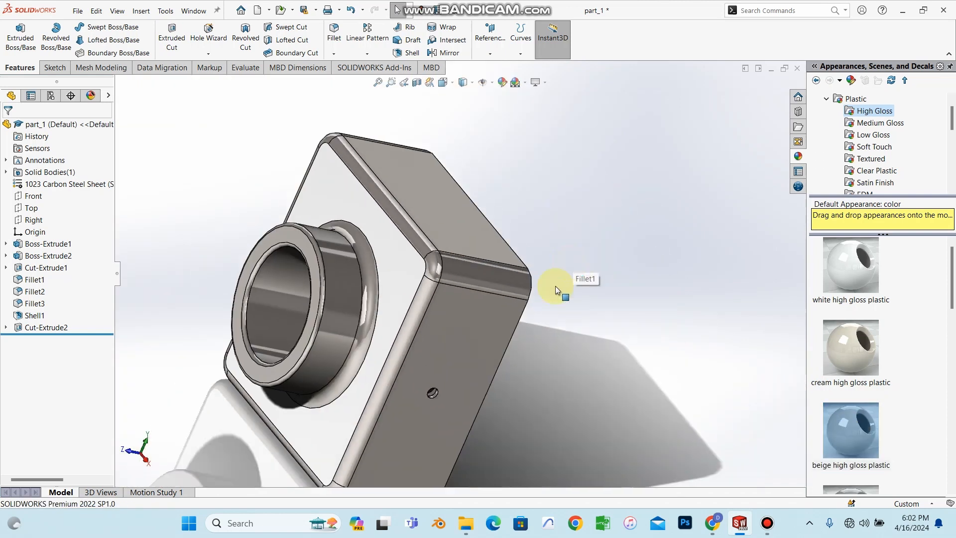
{"action": "middle_click_drag", "start_coordinate": [454, 280], "coordinate": [508, 124]}
{"action": "left_click", "coordinate": [546, 82]}
{"action": "left_click", "coordinate": [558, 93]}
- Apply cream high gloss plastic to the box's upper side face, the square front face and the fillet around the collar's base
{"action": "mouse_move", "coordinate": [477, 219]}
{"action": "middle_mouse_down"}
{"action": "mouse_move", "coordinate": [468, 287]}
{"action": "mouse_move", "coordinate": [480, 229]}
{"action": "mouse_move", "coordinate": [451, 323]}
{"action": "middle_mouse_up"}
{"action": "left_click_drag", "start_coordinate": [836, 358], "coordinate": [478, 258]}
{"action": "left_click", "coordinate": [471, 259]}
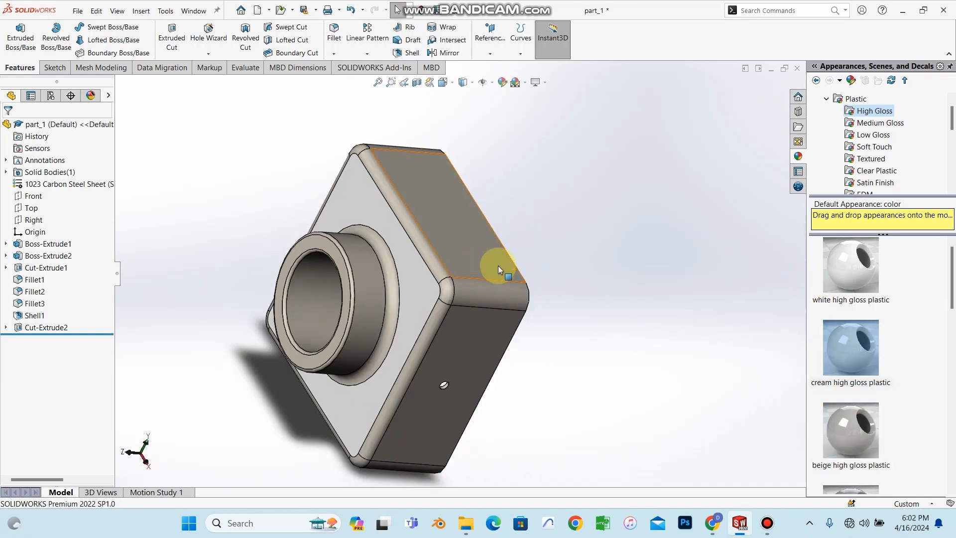
{"action": "left_click_drag", "start_coordinate": [844, 336], "coordinate": [423, 298]}
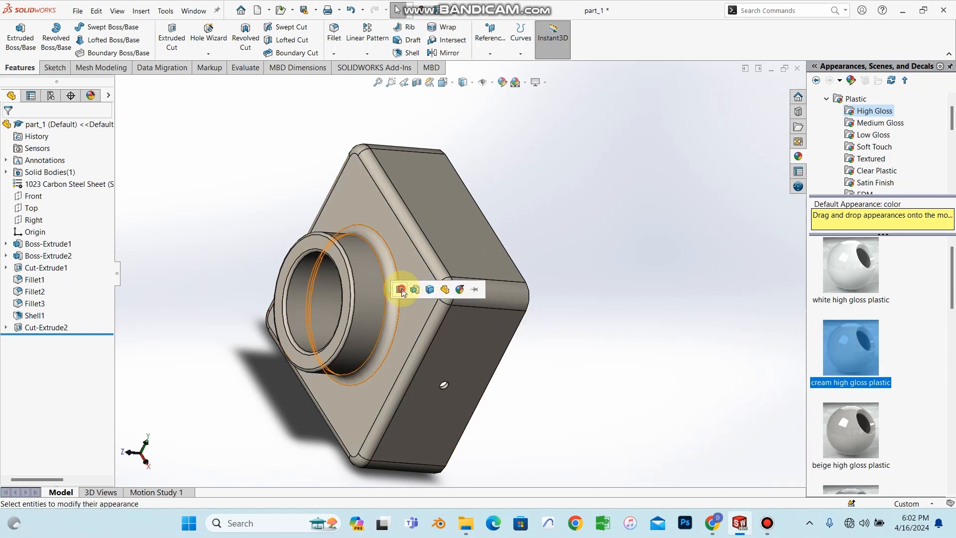
{"action": "left_click", "coordinate": [414, 289]}
- Apply the beige high gloss plastic appearance to the Fillet2 feature on the collar's rim and inspect it up close
{"action": "middle_click_drag", "start_coordinate": [452, 287], "coordinate": [458, 259]}
{"action": "scroll", "coordinate": [380, 289], "scroll_direction": "down", "scroll_amount": 4}
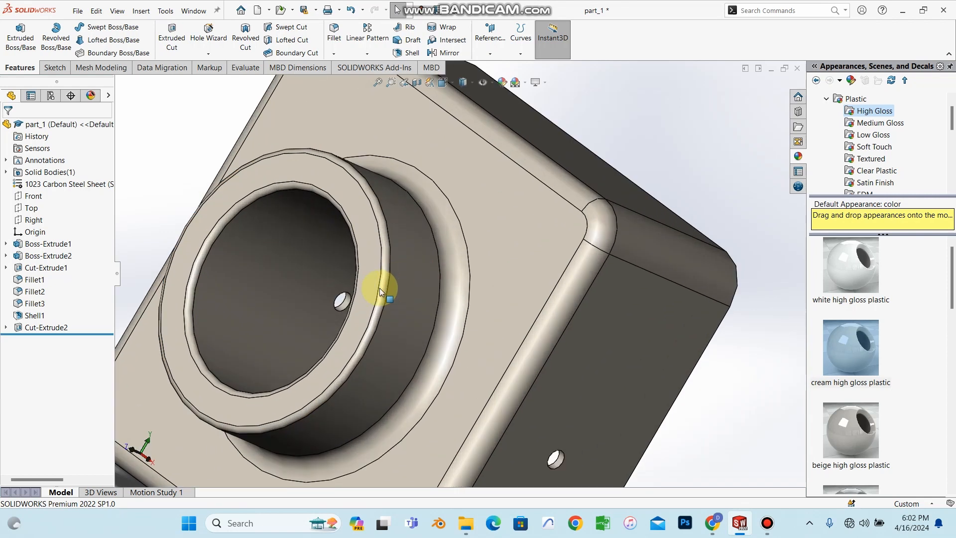
{"action": "scroll", "coordinate": [371, 303], "scroll_direction": "up", "scroll_amount": 3}
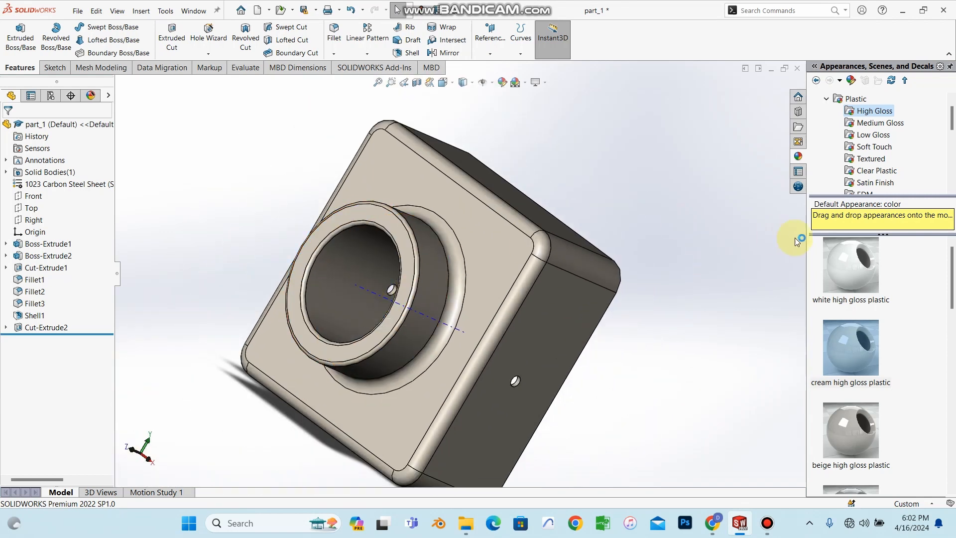
{"action": "left_click_drag", "start_coordinate": [849, 419], "coordinate": [414, 291]}
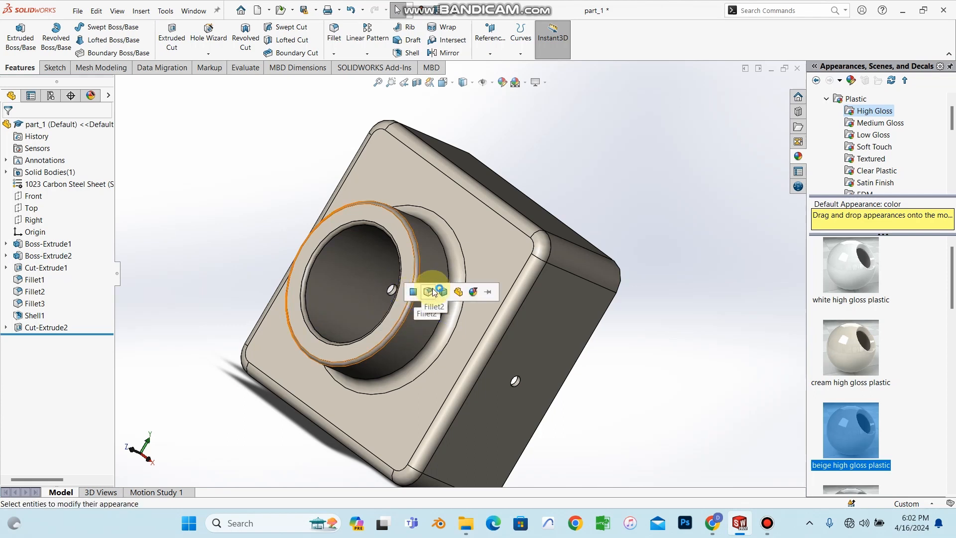
{"action": "left_click", "coordinate": [428, 292]}
{"action": "middle_click_drag", "start_coordinate": [455, 254], "coordinate": [401, 267]}
{"action": "scroll", "coordinate": [393, 262], "scroll_direction": "down", "scroll_amount": 3}
{"action": "scroll", "coordinate": [386, 260], "scroll_direction": "up", "scroll_amount": 2}
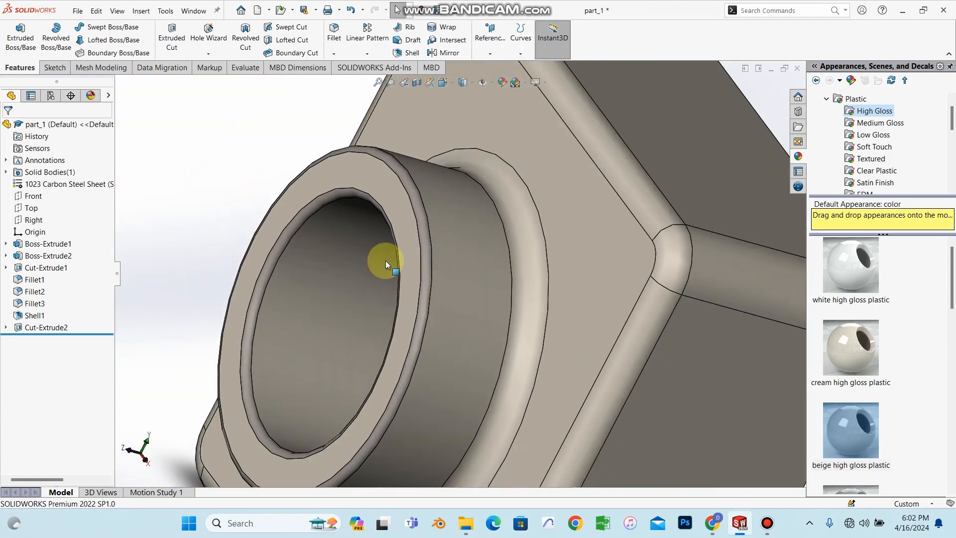
{"action": "scroll", "coordinate": [413, 254], "scroll_direction": "down", "scroll_amount": 3}
{"action": "scroll", "coordinate": [581, 291], "scroll_direction": "up", "scroll_amount": 2}
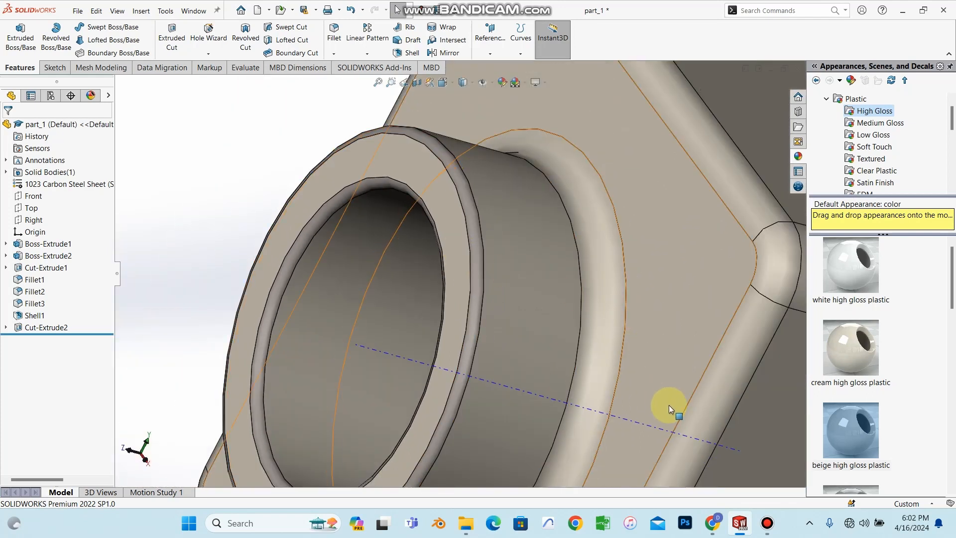
- Switch from the part to the ASEM 2 assembly window and inspect the hinge mounted on the hatch
{"action": "scroll", "coordinate": [650, 327], "scroll_direction": "up", "scroll_amount": 3}
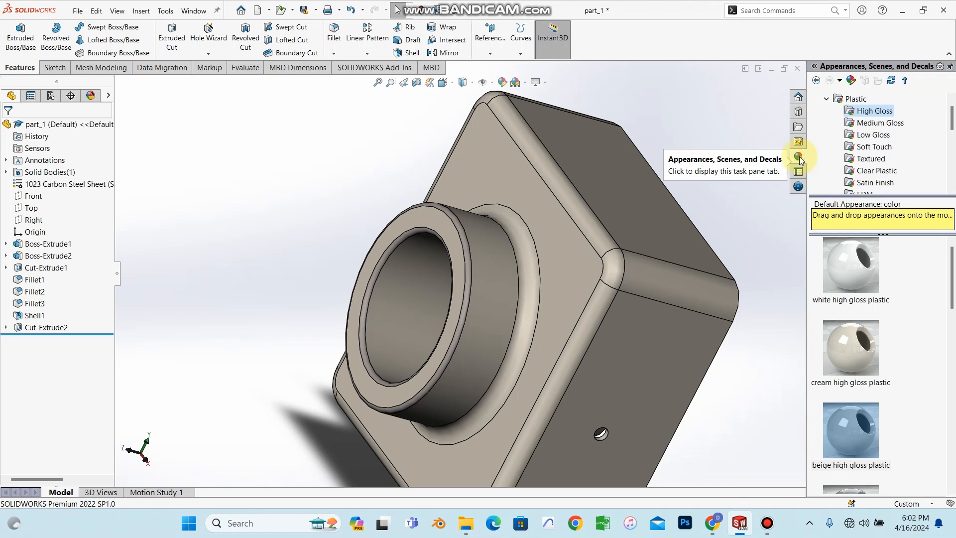
{"action": "middle_click_drag", "start_coordinate": [581, 305], "coordinate": [698, 426]}
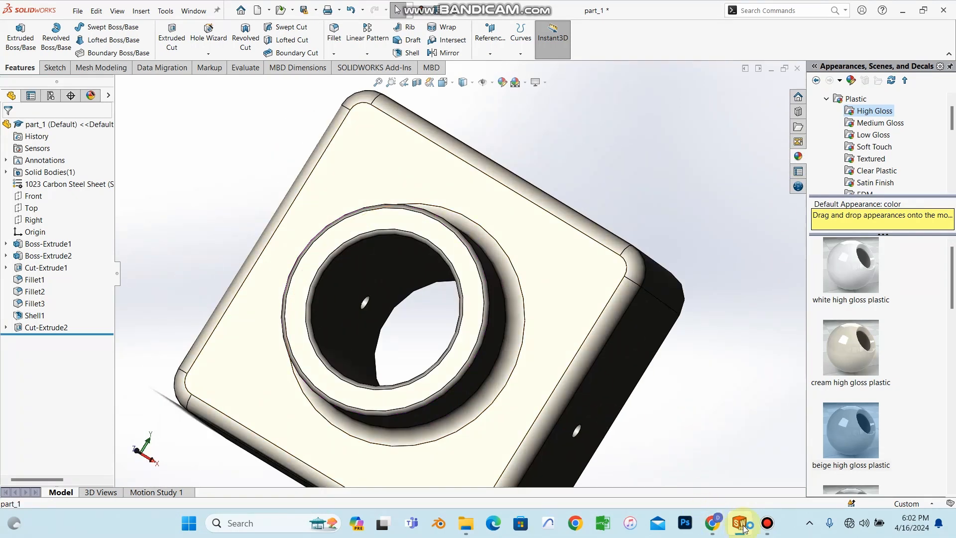
{"action": "mouse_move", "coordinate": [743, 528]}
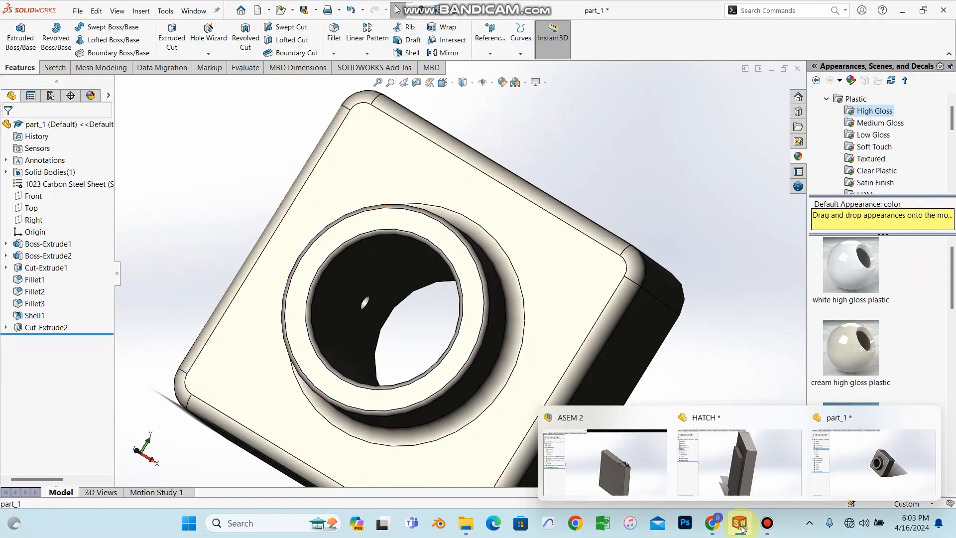
{"action": "left_click", "coordinate": [626, 471]}
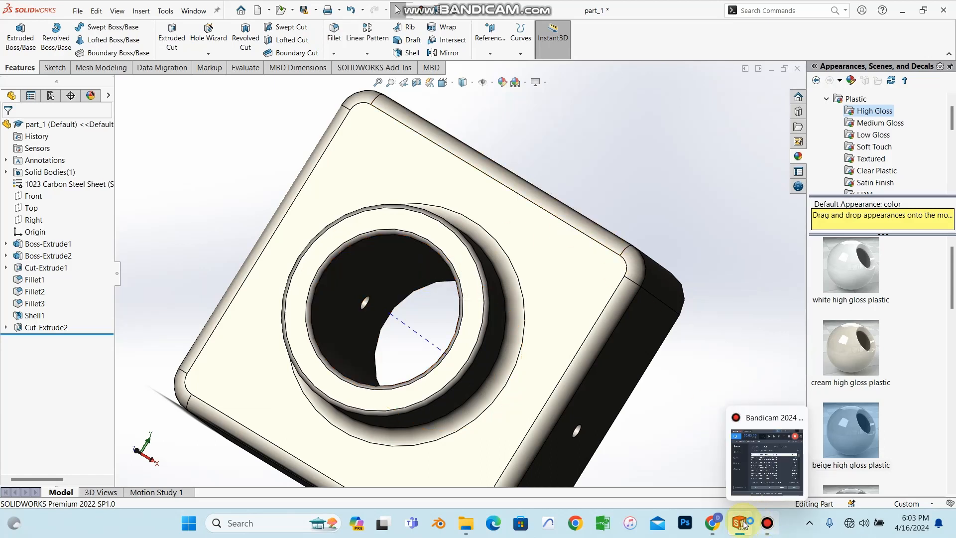
{"action": "left_click", "coordinate": [902, 10]}
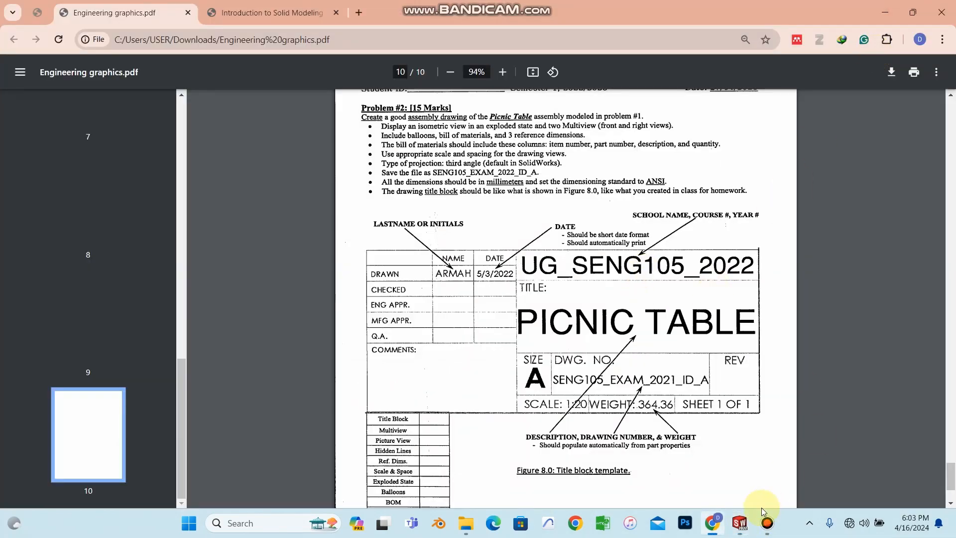
{"action": "mouse_move", "coordinate": [739, 522]}
{"action": "left_click", "coordinate": [620, 461]}
{"action": "middle_click_drag", "start_coordinate": [493, 269], "coordinate": [472, 274]}
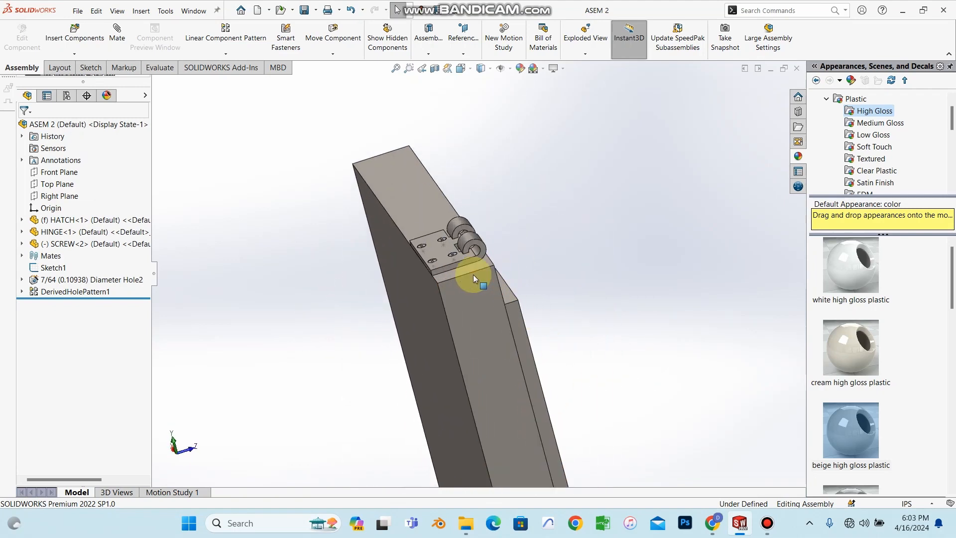
{"action": "scroll", "coordinate": [470, 228], "scroll_direction": "down", "scroll_amount": 5}
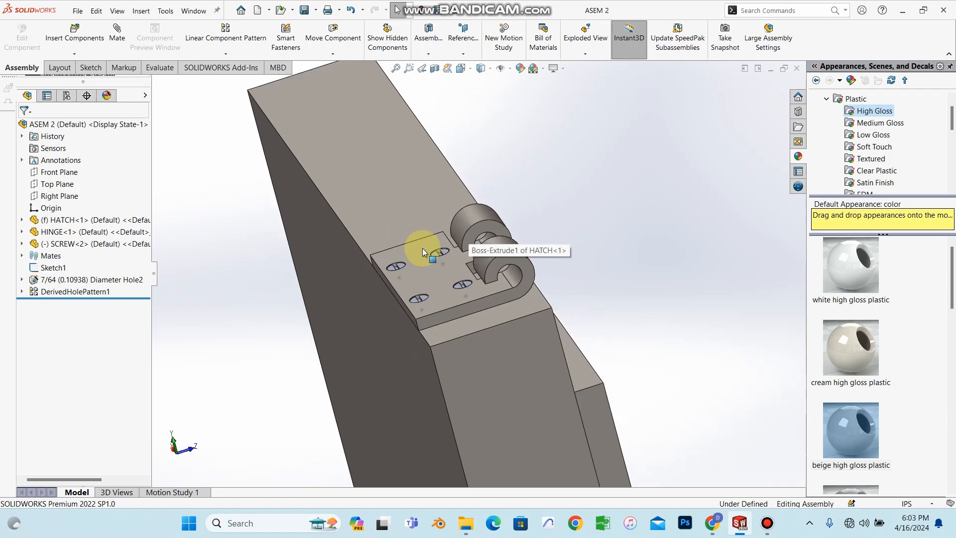
{"action": "scroll", "coordinate": [422, 248], "scroll_direction": "up", "scroll_amount": 4}
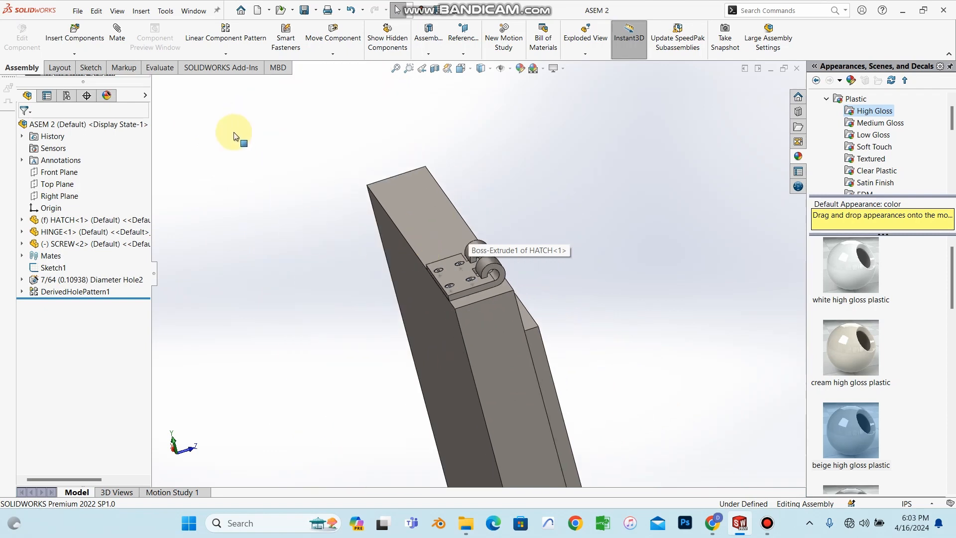
- Make a drawing from the ASEM 2 assembly on an A (ANSI) Landscape sheet with the sheet format displayed
{"action": "left_click", "coordinate": [79, 11]}
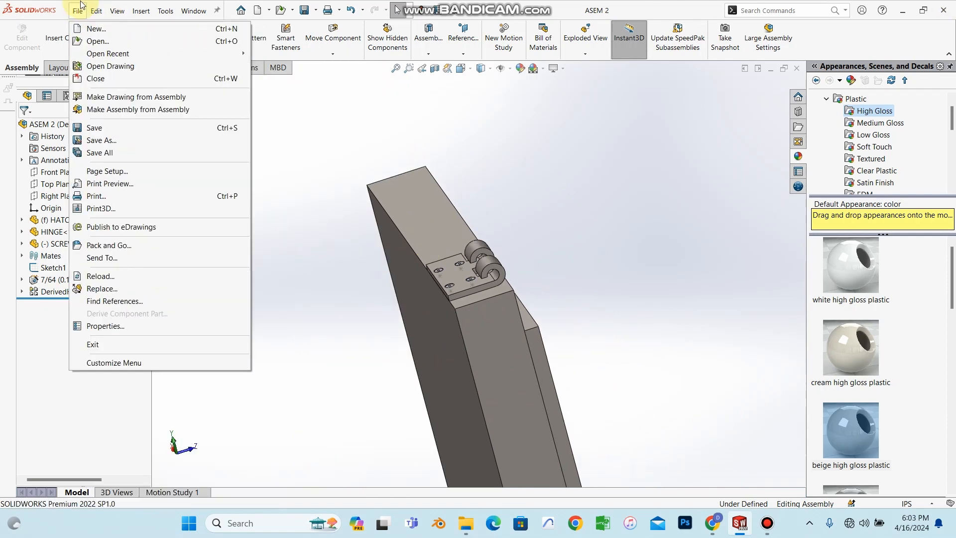
{"action": "left_click", "coordinate": [111, 98]}
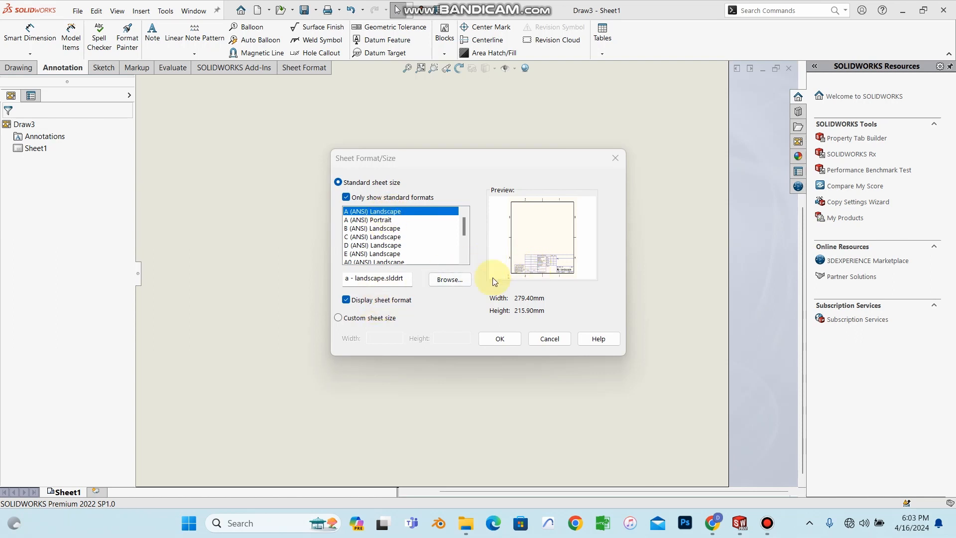
{"action": "left_click", "coordinate": [350, 307]}
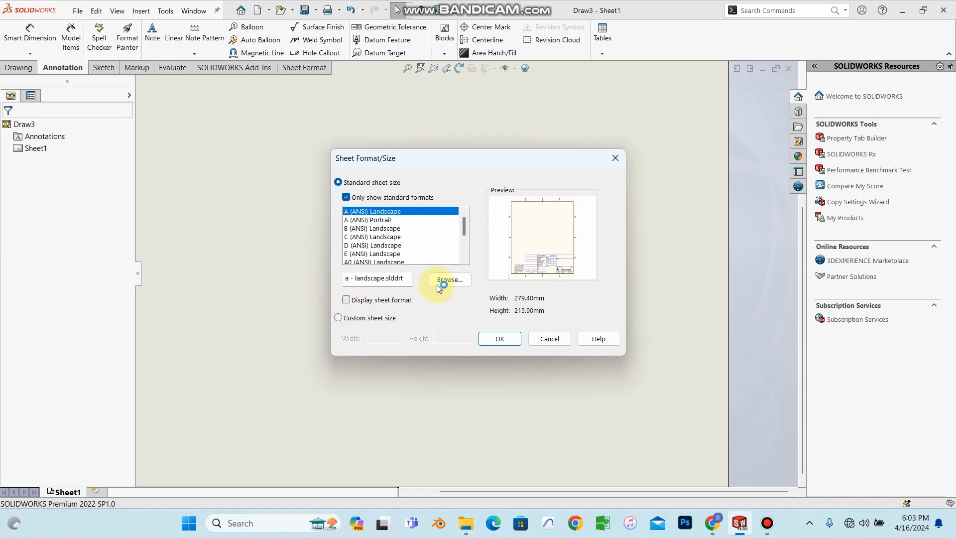
{"action": "left_click", "coordinate": [345, 299]}
{"action": "left_click", "coordinate": [409, 214]}
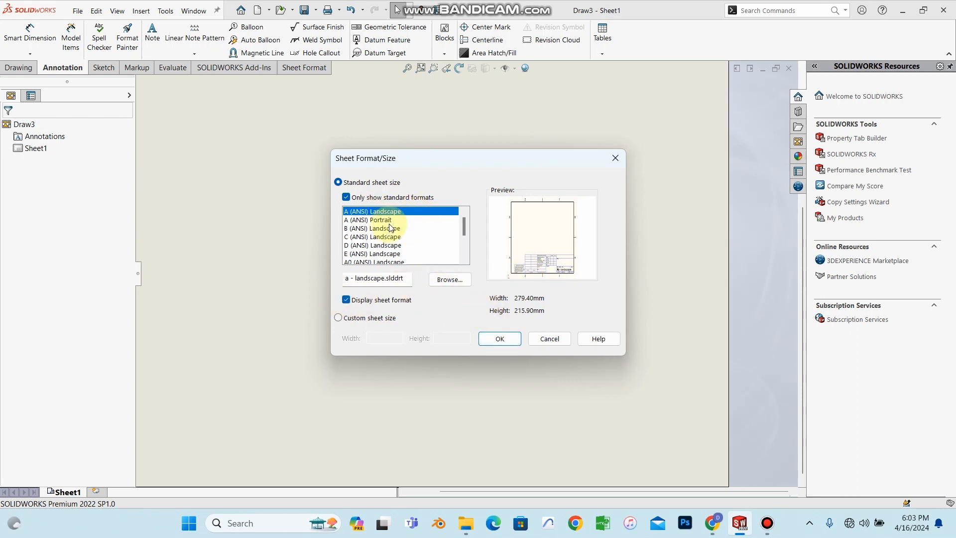
{"action": "left_click", "coordinate": [500, 340]}
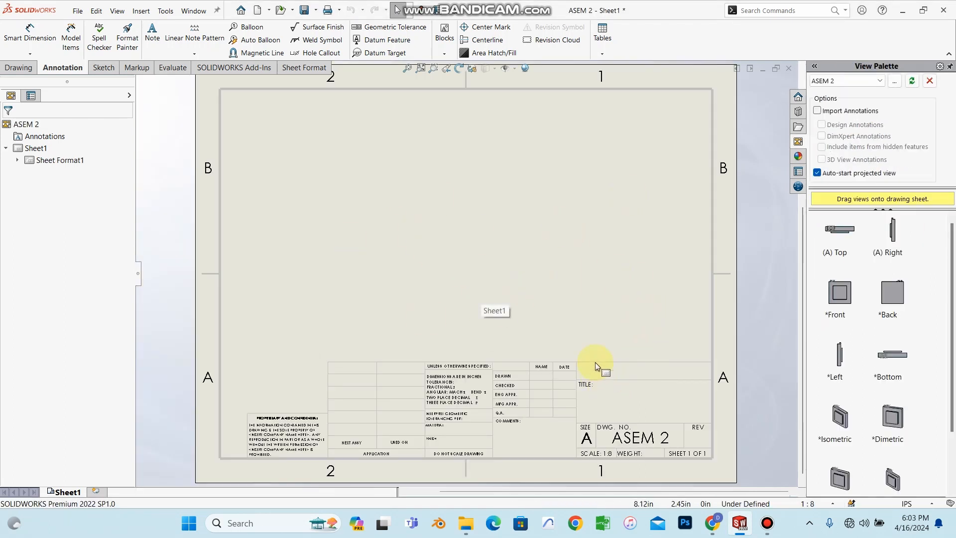
- Consult the Picnic Table drawing requirements and title block template in the browser's Engineering graphics PDF, then return to the drawing
{"action": "mouse_move", "coordinate": [718, 533]}
{"action": "left_click", "coordinate": [709, 490]}
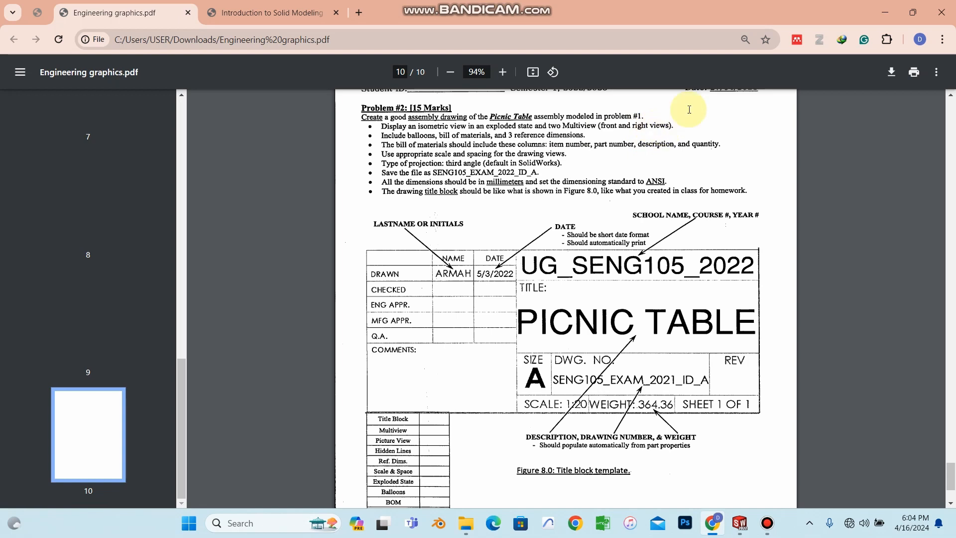
{"action": "left_click", "coordinate": [884, 12]}
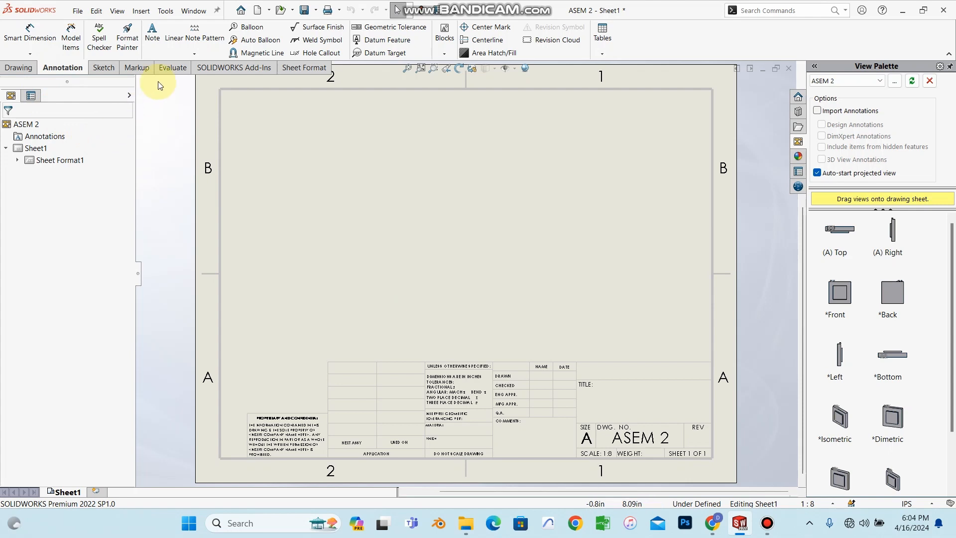
- Insert the standard three views of the ASEM 2 assembly on Sheet1
{"action": "left_click", "coordinate": [20, 71]}
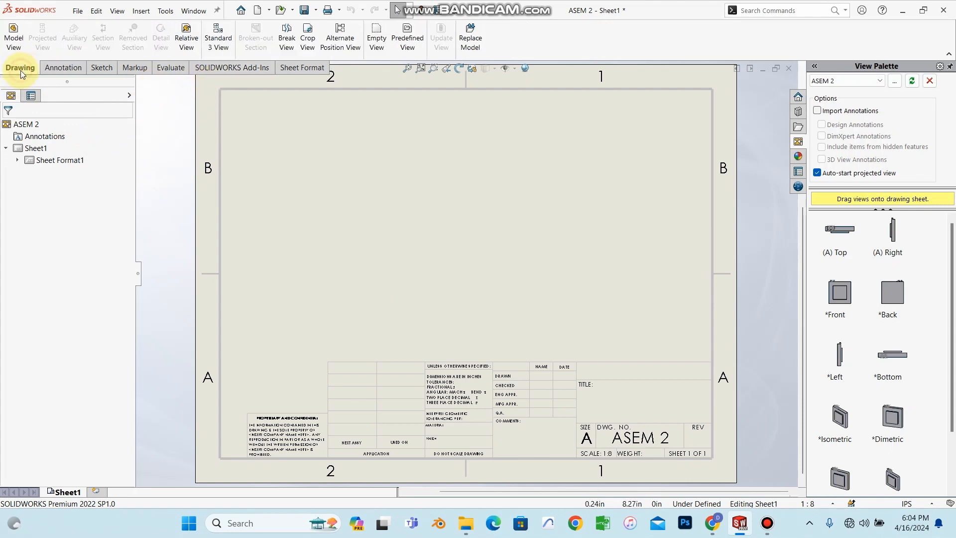
{"action": "left_click", "coordinate": [221, 43]}
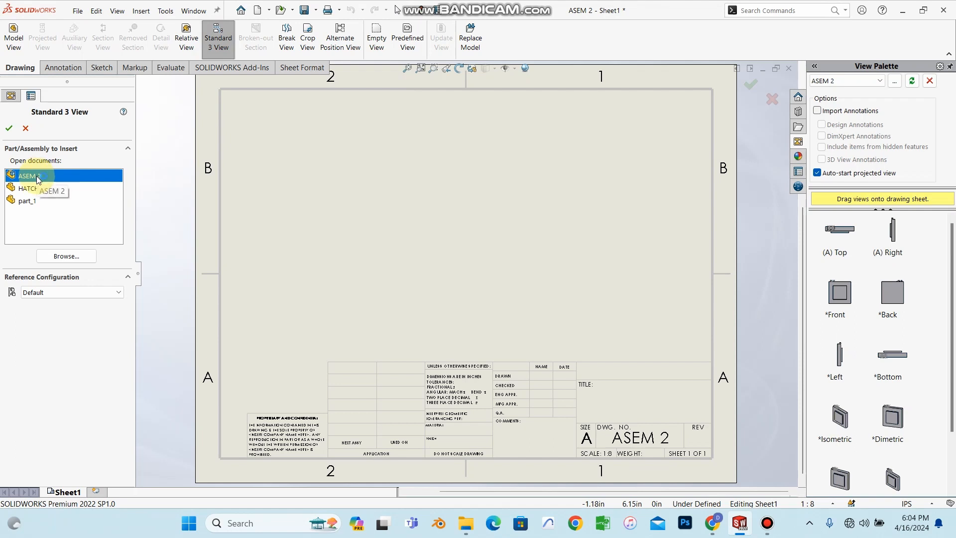
{"action": "left_click", "coordinate": [9, 128]}
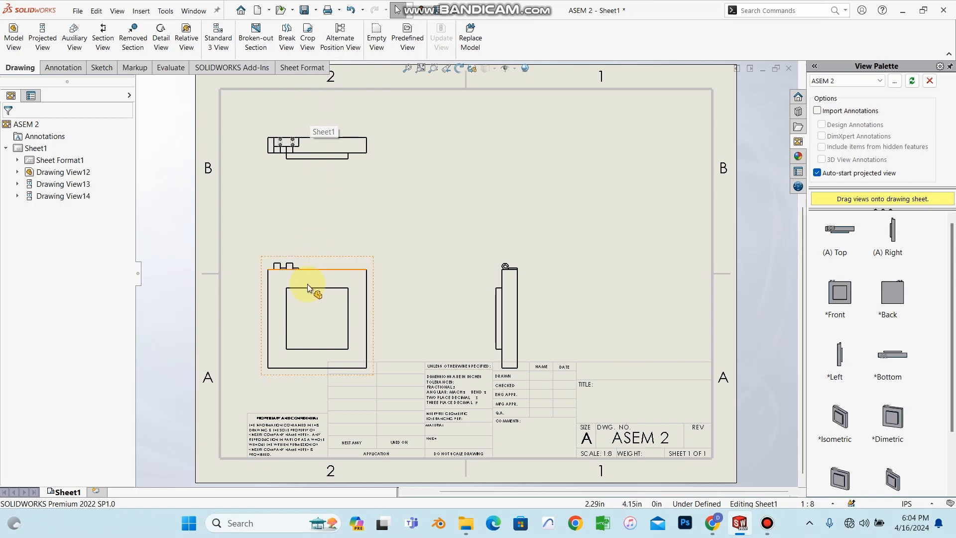
- Move the front view up clear of the title block and bring the top and side views closer to it
{"action": "left_click_drag", "start_coordinate": [321, 260], "coordinate": [318, 233]}
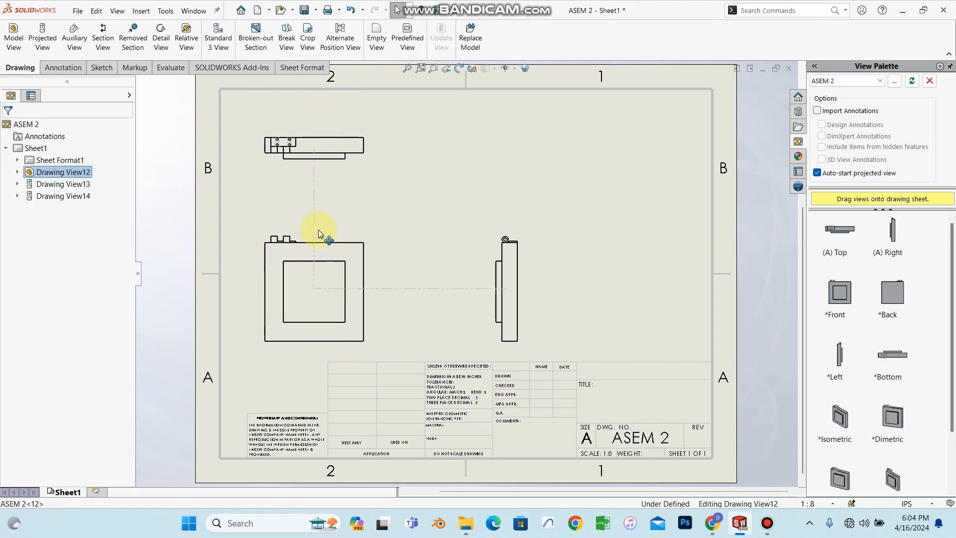
{"action": "left_click_drag", "start_coordinate": [322, 165], "coordinate": [329, 176]}
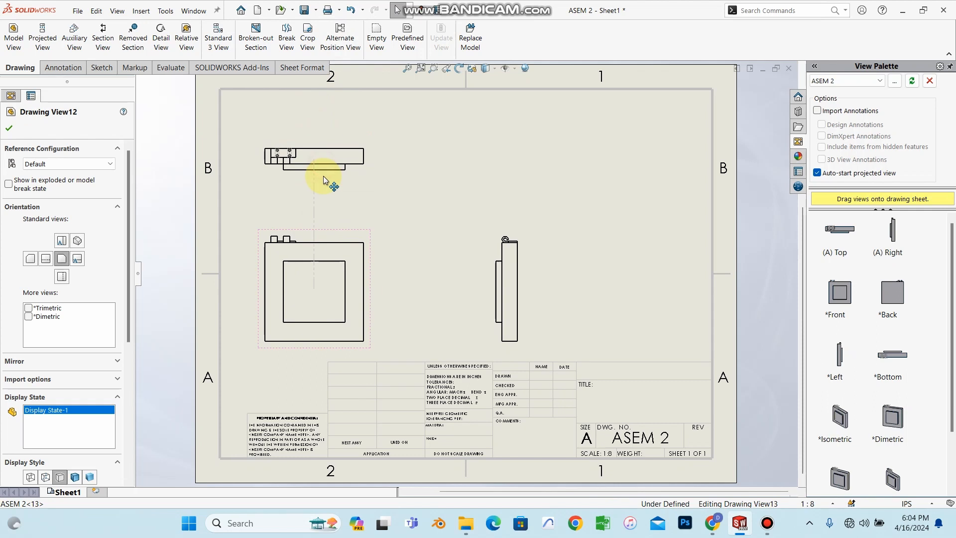
{"action": "left_click", "coordinate": [511, 289]}
{"action": "left_click_drag", "start_coordinate": [490, 281], "coordinate": [415, 279]}
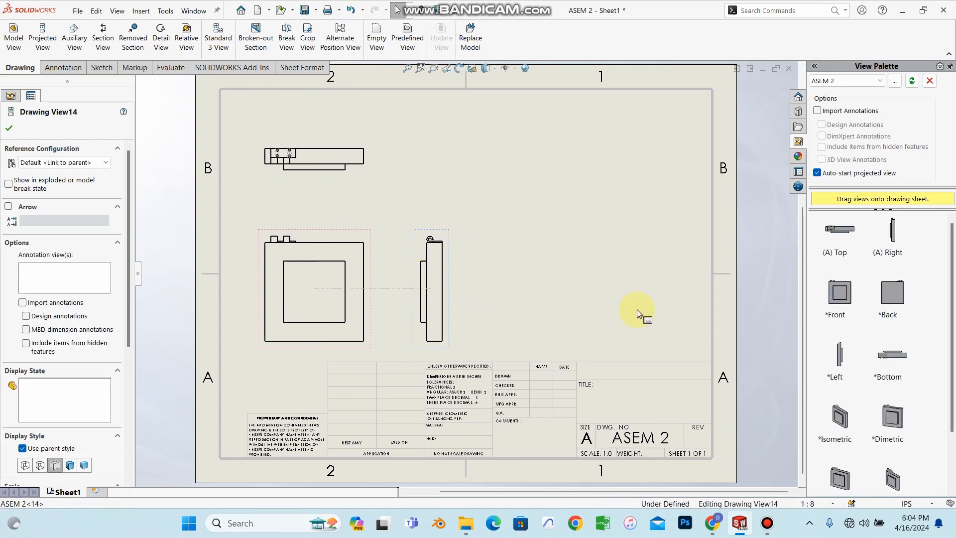
{"action": "left_click", "coordinate": [8, 128]}
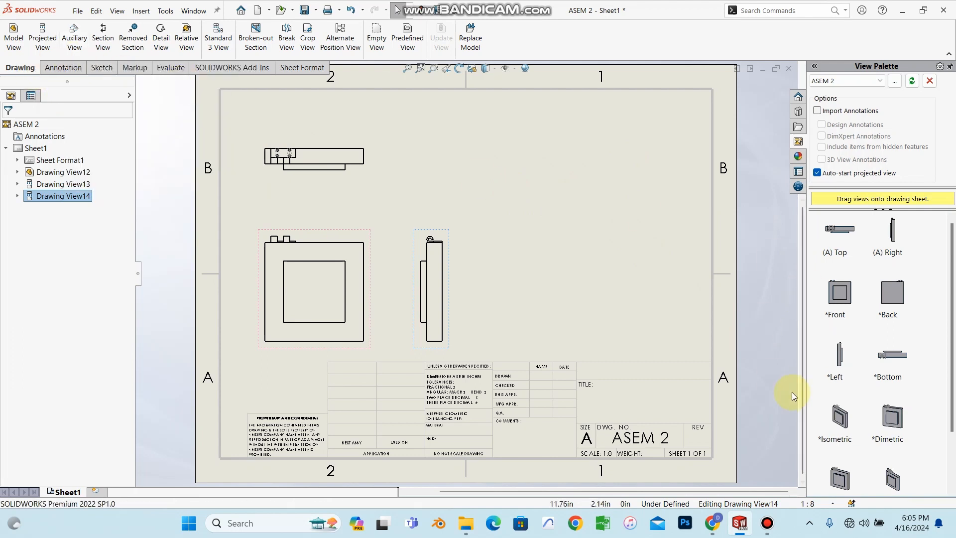
- Start a model view of the ASEM 2 assembly and set its orientation to Trimetric
{"action": "left_click_drag", "start_coordinate": [843, 422], "coordinate": [561, 165]}
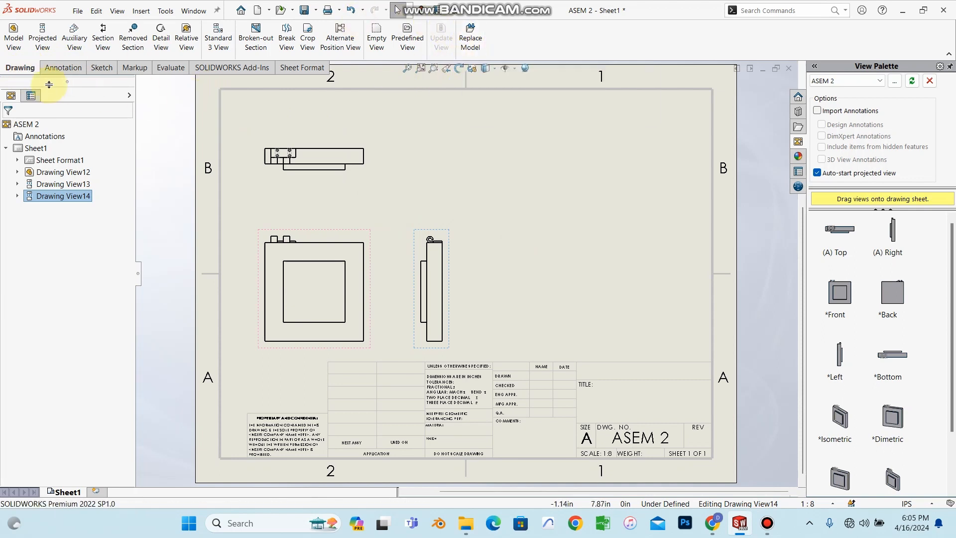
{"action": "left_click", "coordinate": [14, 39]}
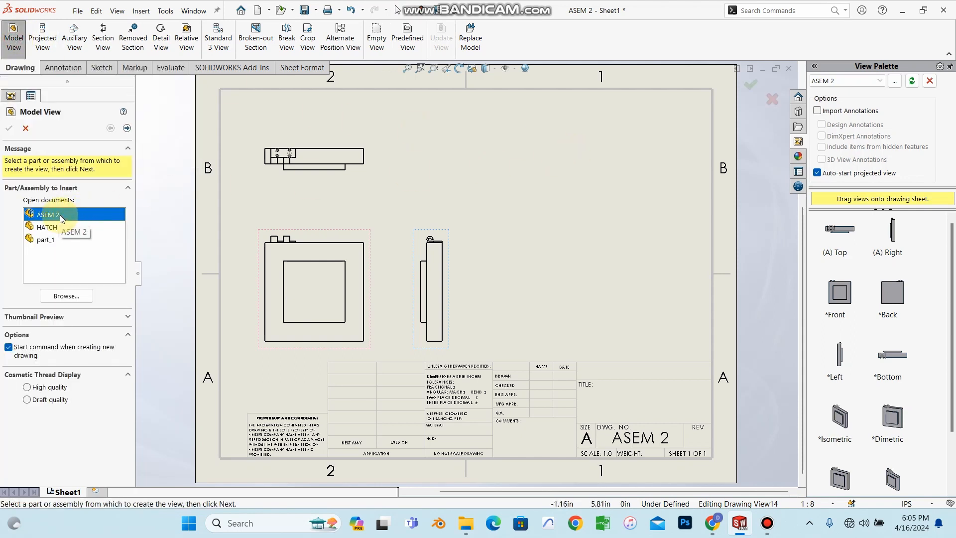
{"action": "left_click", "coordinate": [128, 129]}
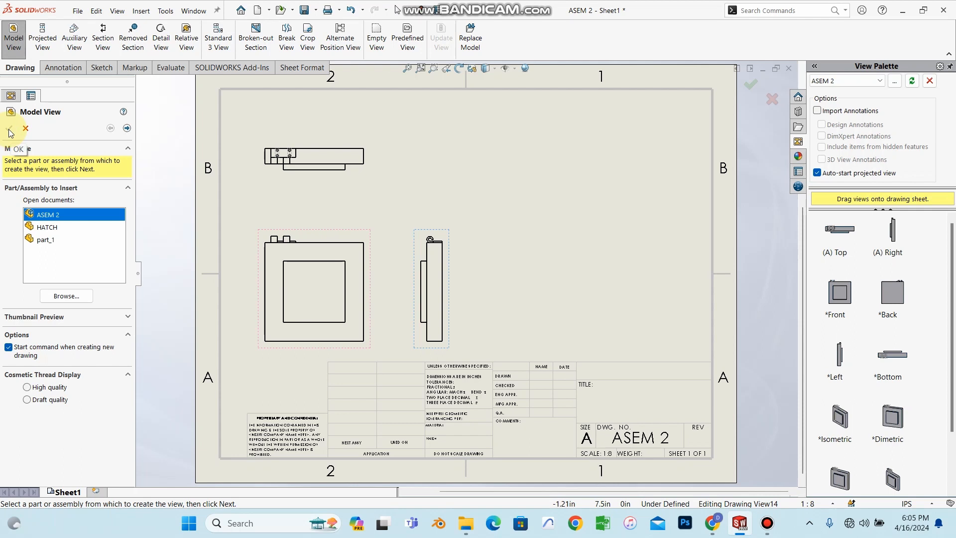
{"action": "left_click", "coordinate": [127, 128]}
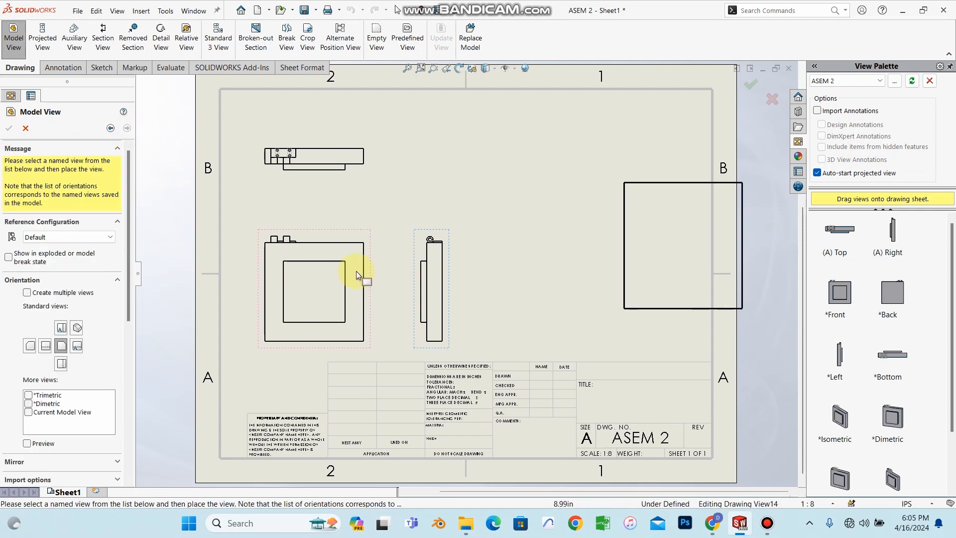
{"action": "left_click_drag", "start_coordinate": [126, 297], "coordinate": [122, 353]}
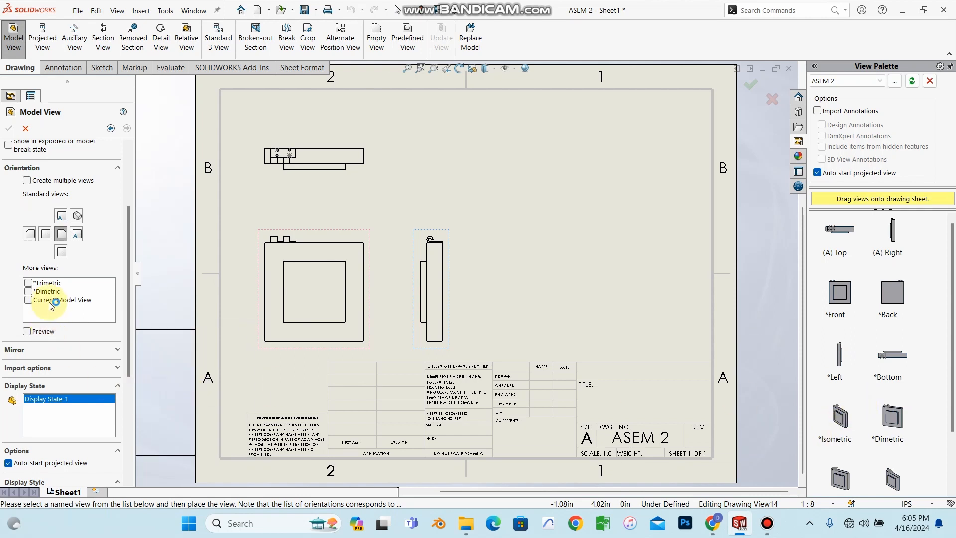
{"action": "left_click", "coordinate": [29, 283]}
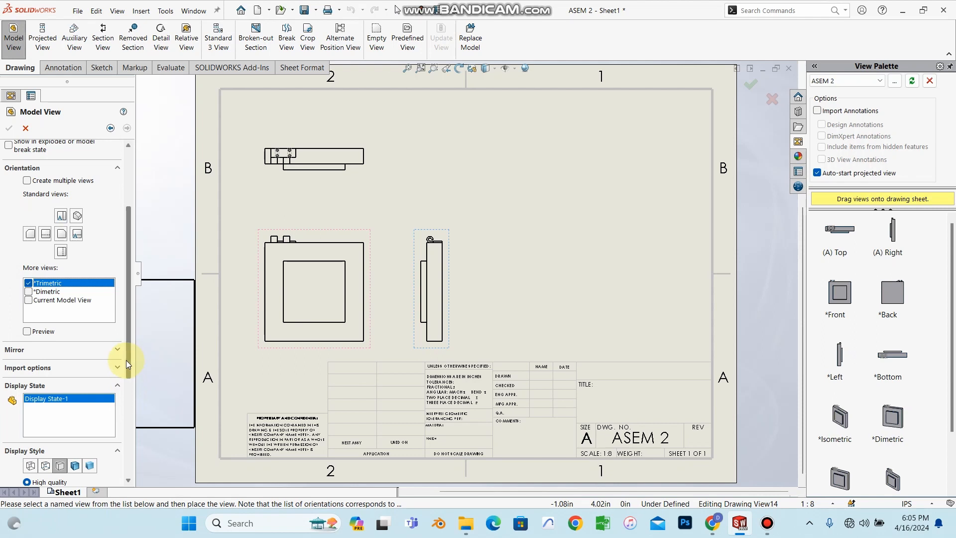
- Use the Hidden Lines Removed style and the sheet scale, and place the trimetric view beyond the side view on the sheet
{"action": "left_click_drag", "start_coordinate": [127, 370], "coordinate": [127, 411]}
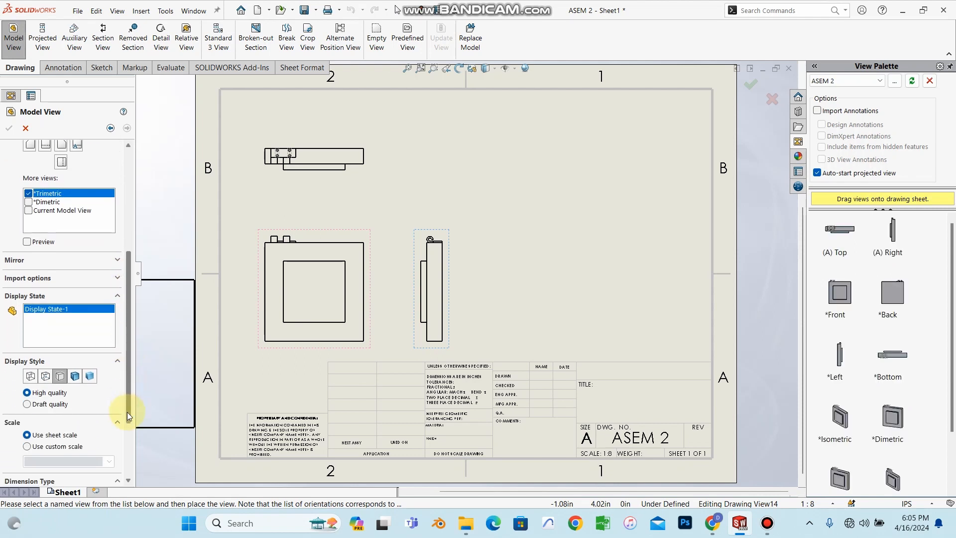
{"action": "left_click", "coordinate": [61, 379]}
{"action": "left_click_drag", "start_coordinate": [124, 391], "coordinate": [118, 429]}
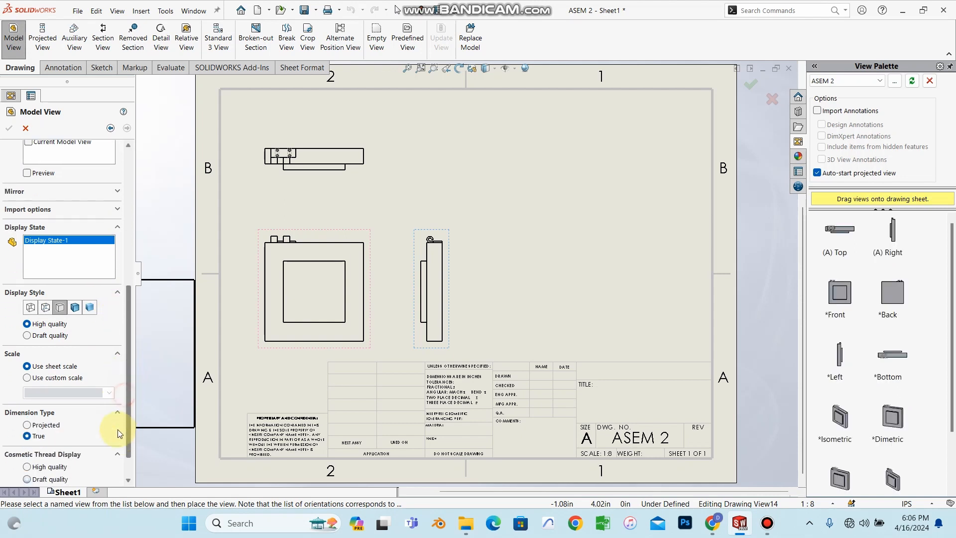
{"action": "left_click", "coordinate": [51, 376]}
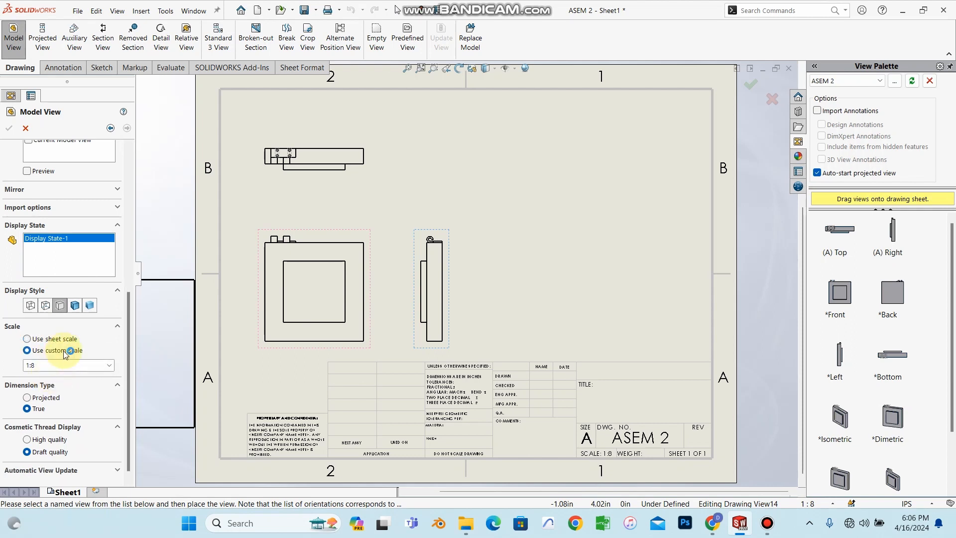
{"action": "left_click", "coordinate": [35, 340]}
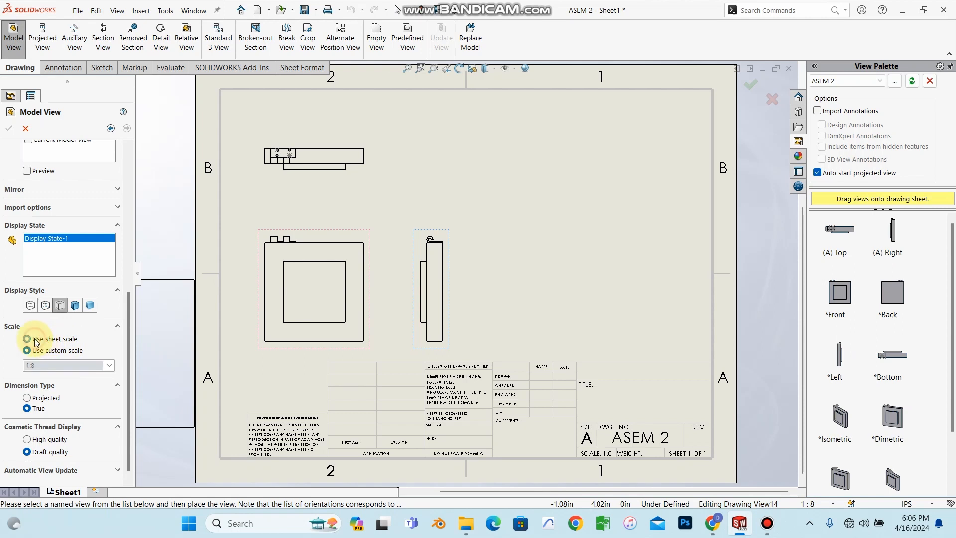
{"action": "left_click", "coordinate": [575, 218]}
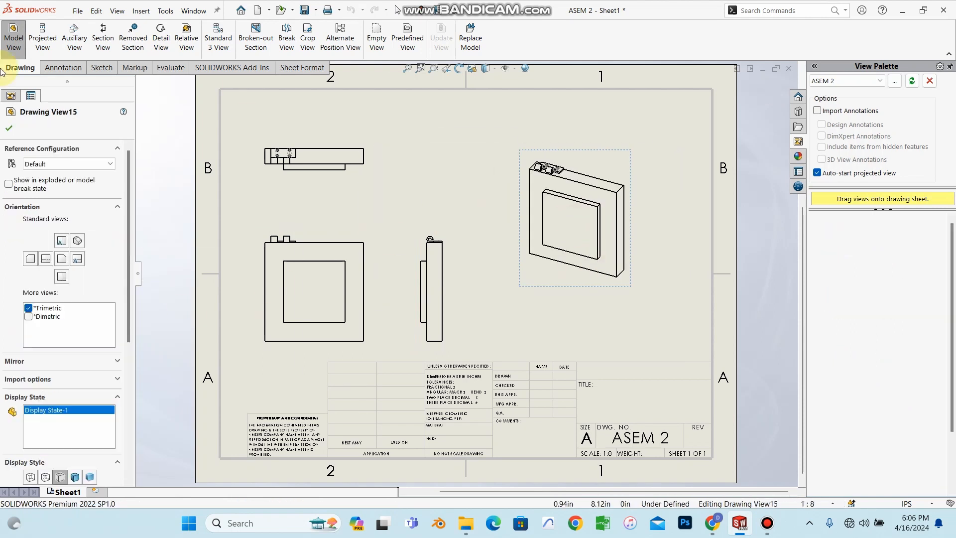
{"action": "left_click", "coordinate": [9, 128]}
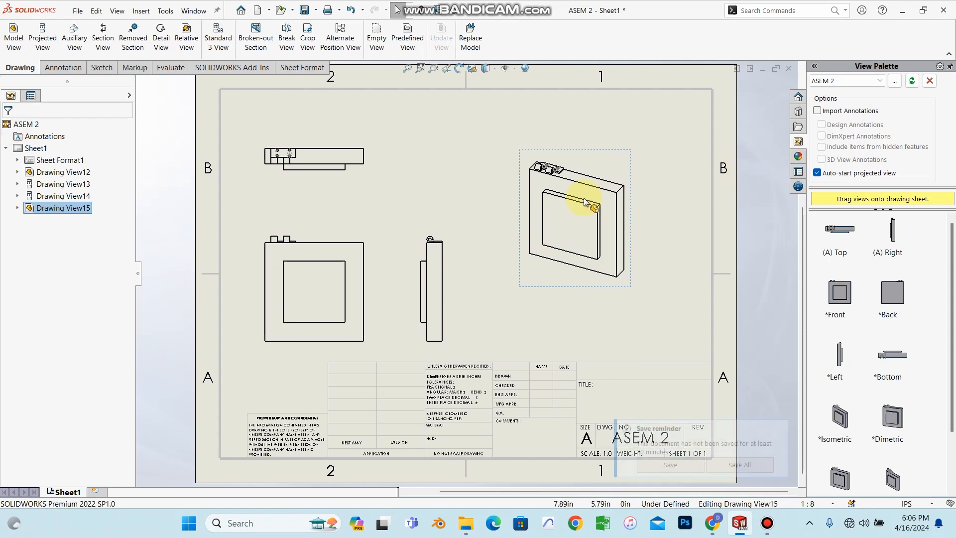
{"action": "key", "text": "f"}
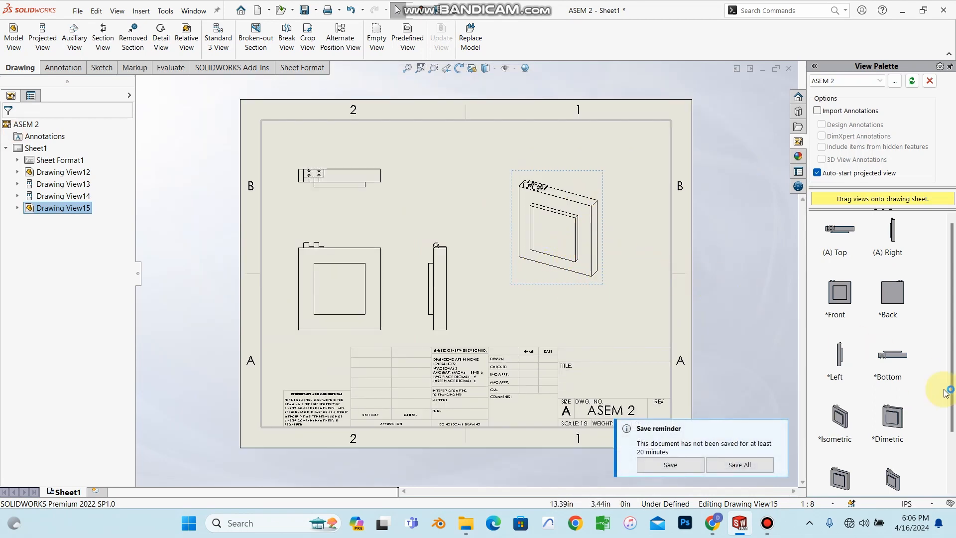
- Move the trimetric view closer to the side view and place an isometric view of ASEM 2 beyond it
{"action": "scroll", "coordinate": [941, 394], "scroll_direction": "down", "scroll_amount": 3}
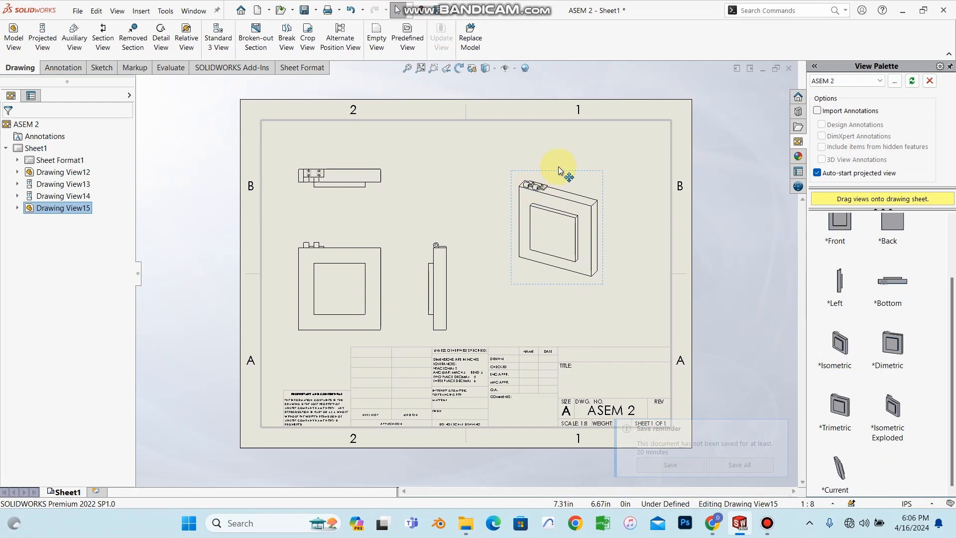
{"action": "left_click", "coordinate": [523, 174]}
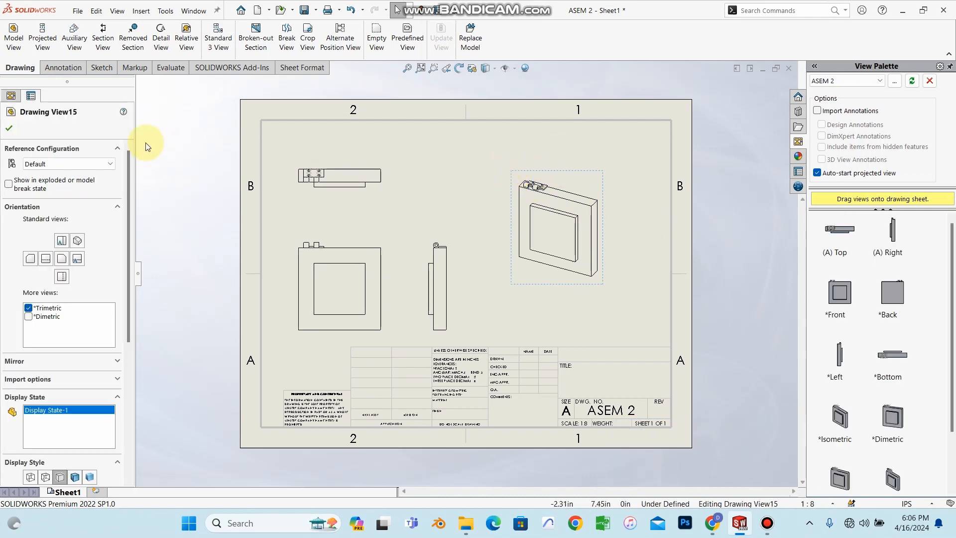
{"action": "left_click", "coordinate": [9, 127]}
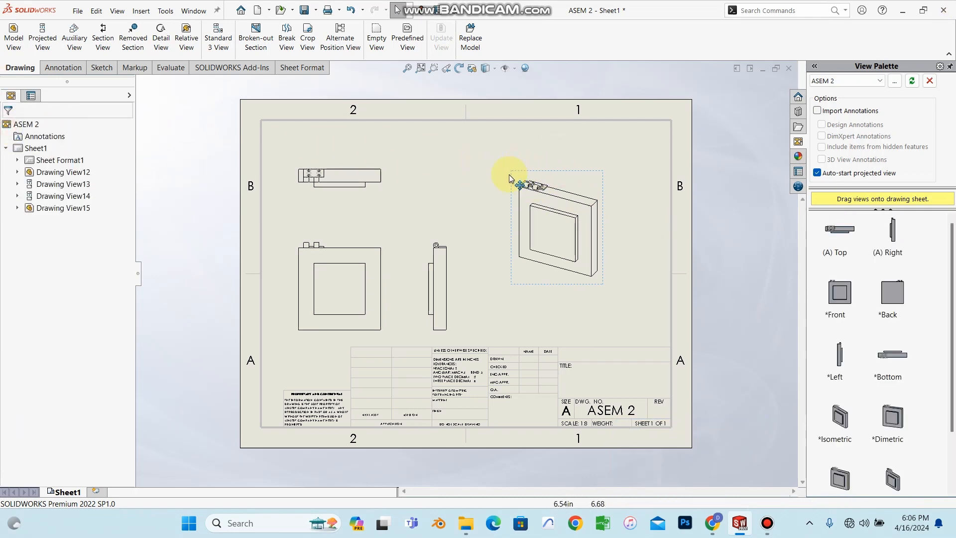
{"action": "left_click_drag", "start_coordinate": [511, 174], "coordinate": [457, 173]}
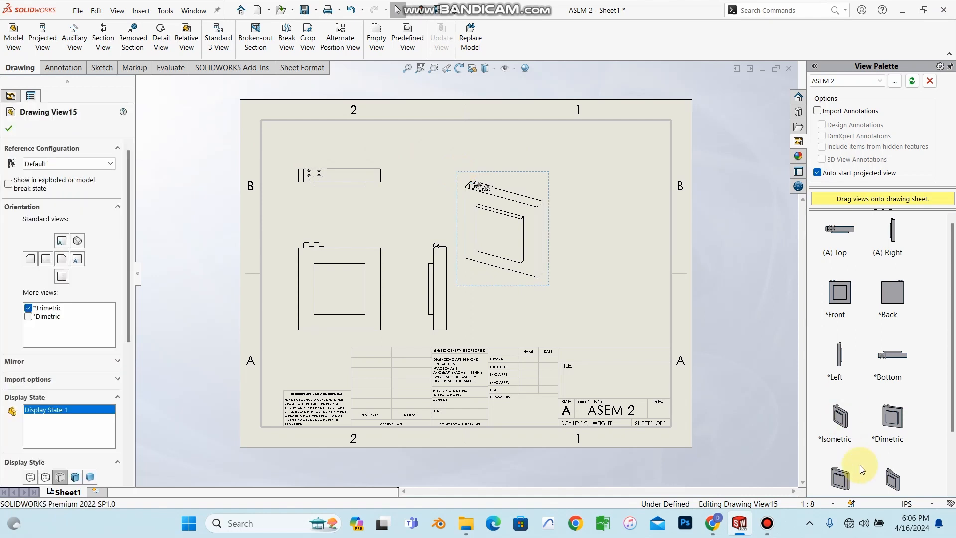
{"action": "left_click_drag", "start_coordinate": [840, 418], "coordinate": [589, 235]}
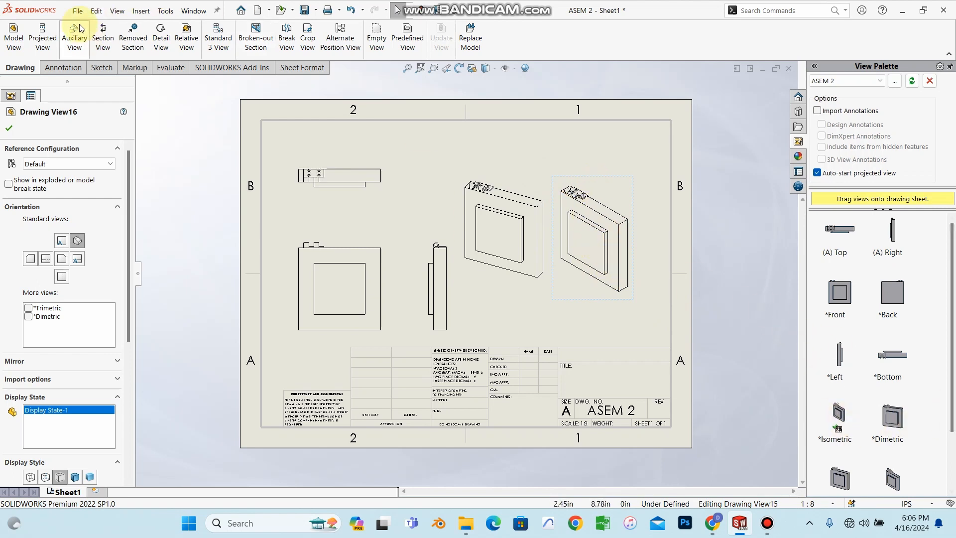
- Delete the trimetric view between the side view and the isometric view
{"action": "left_click", "coordinate": [495, 192]}
{"action": "right_click", "coordinate": [498, 192]}
{"action": "left_click", "coordinate": [530, 401]}
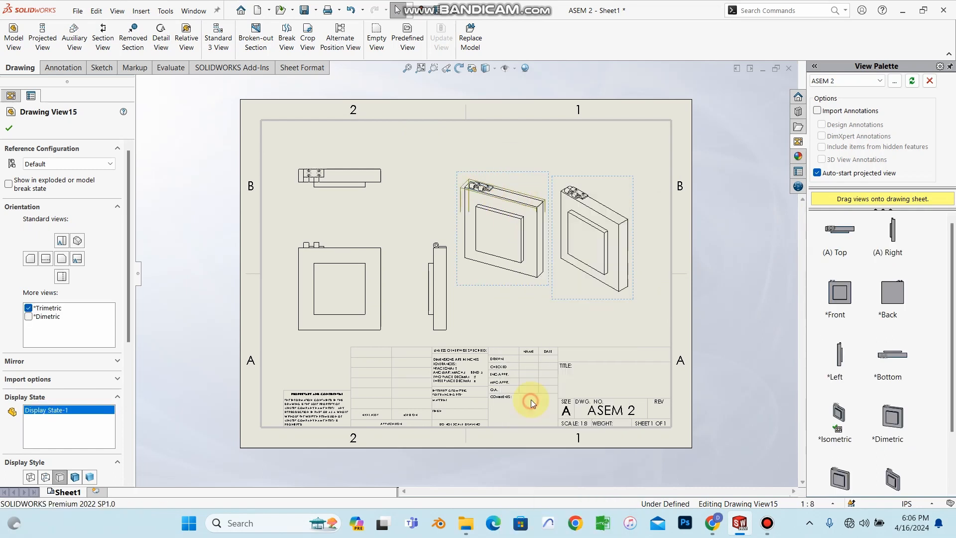
{"action": "left_click", "coordinate": [554, 215]}
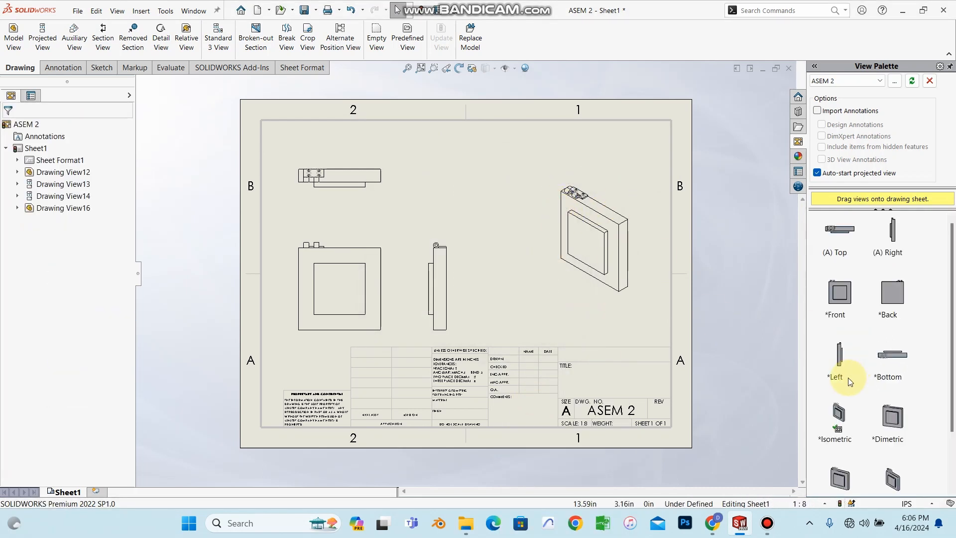
- Insert another trimetric view of ASEM 2 between the side view and the isometric view
{"action": "scroll", "coordinate": [948, 378], "scroll_direction": "down", "scroll_amount": 2}
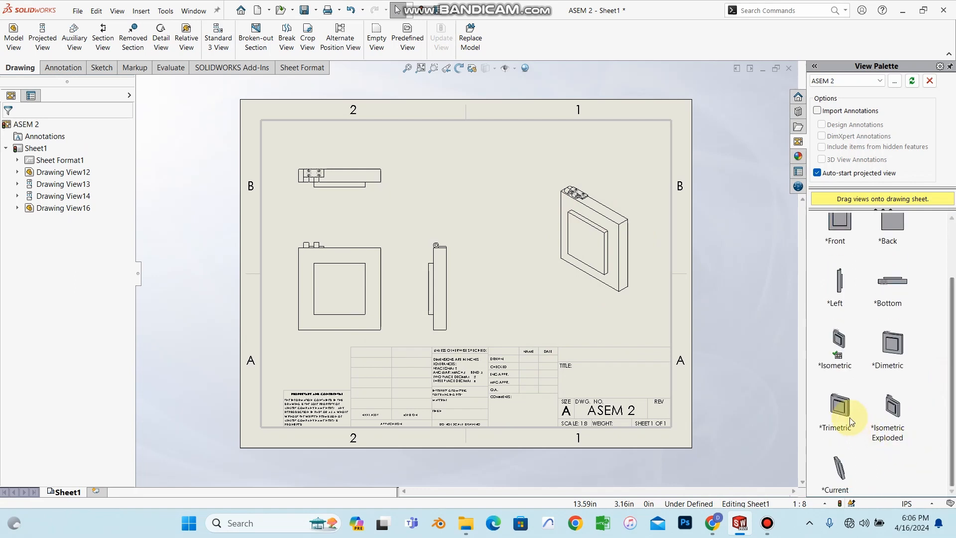
{"action": "left_click_drag", "start_coordinate": [839, 413], "coordinate": [485, 213]}
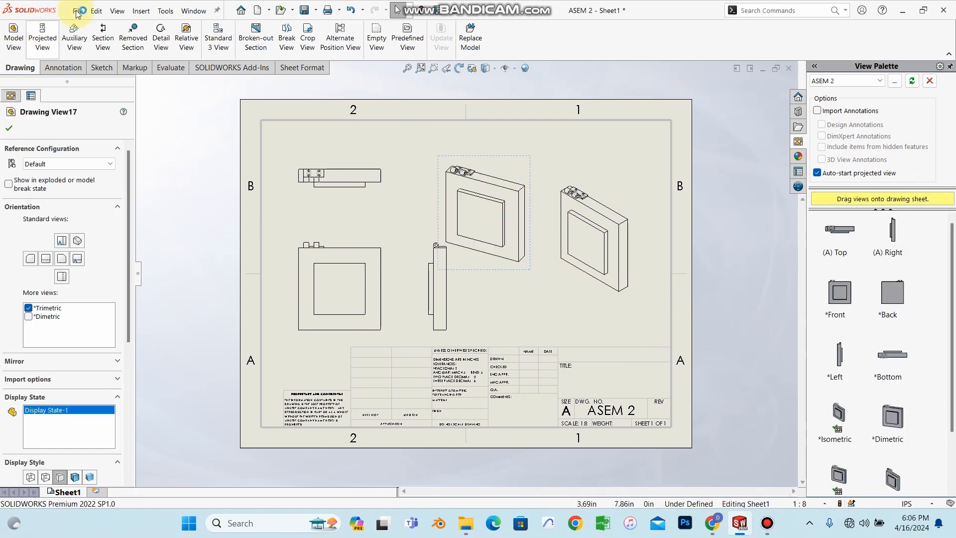
{"action": "left_click", "coordinate": [561, 245]}
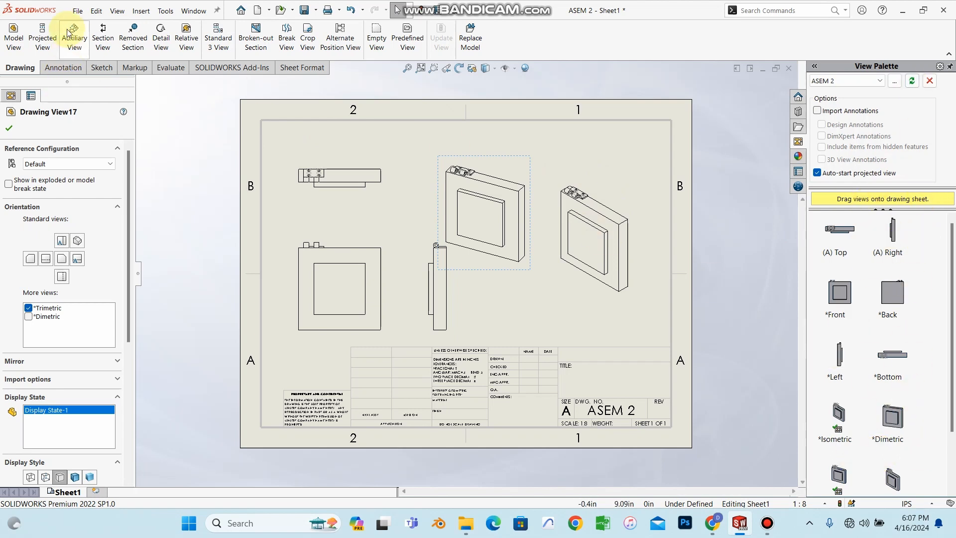
{"action": "left_click", "coordinate": [13, 48]}
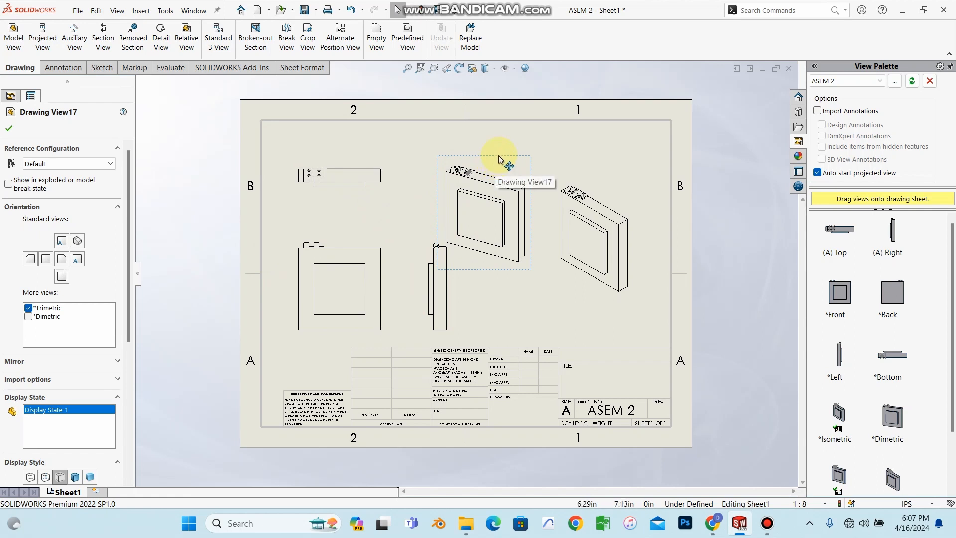
- Switch to the Engineering graphics PDF in Chrome to check which views Problem #2 requires, and return to the SOLIDWORKS drawing
{"action": "left_click", "coordinate": [711, 523]}
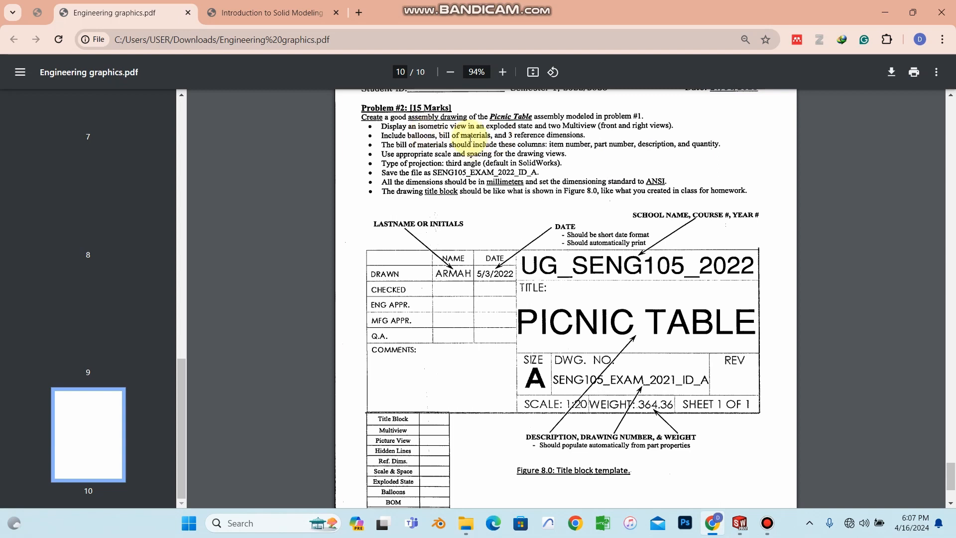
{"action": "left_click", "coordinate": [739, 522]}
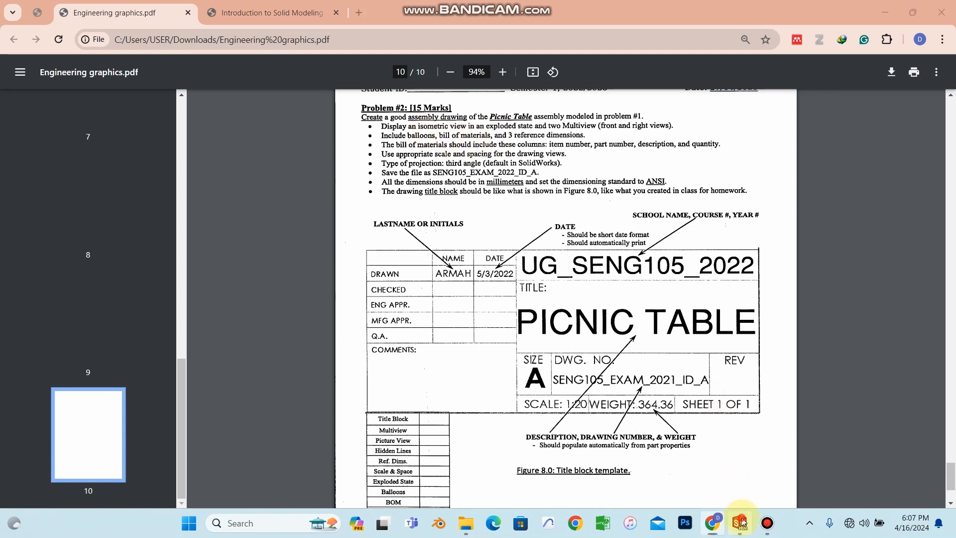
{"action": "left_click", "coordinate": [865, 459]}
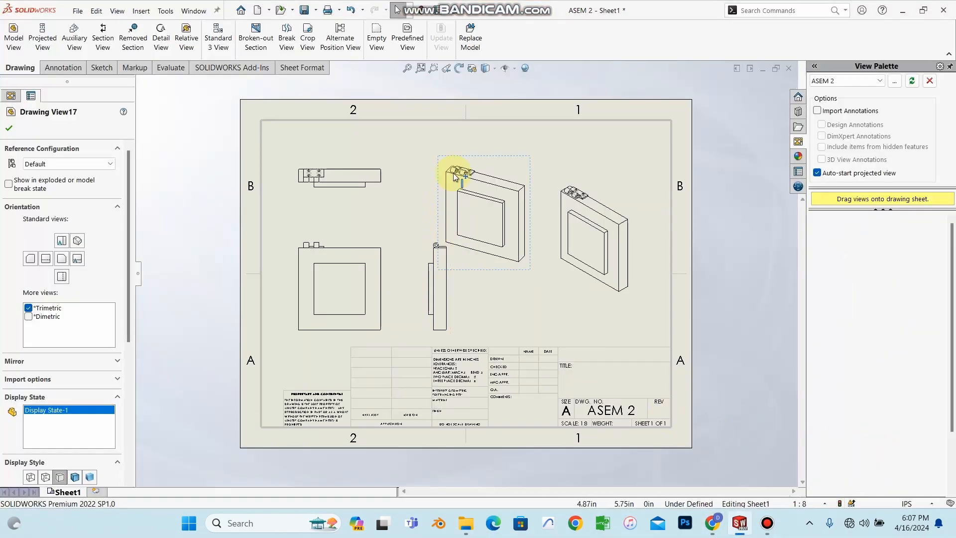
- Delete the newly inserted trimetric view from the sheet
{"action": "right_click", "coordinate": [467, 163]}
{"action": "left_click", "coordinate": [501, 353]}
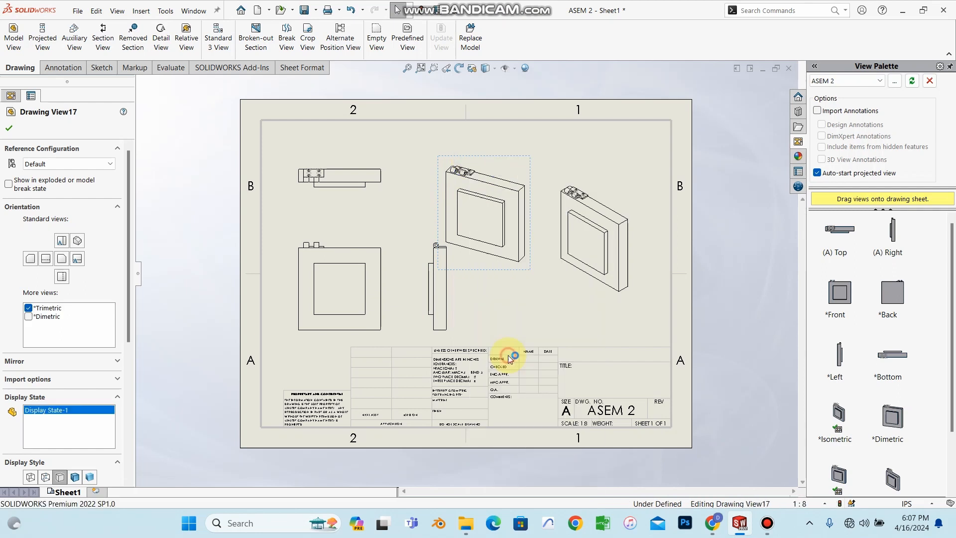
{"action": "left_click", "coordinate": [567, 214]}
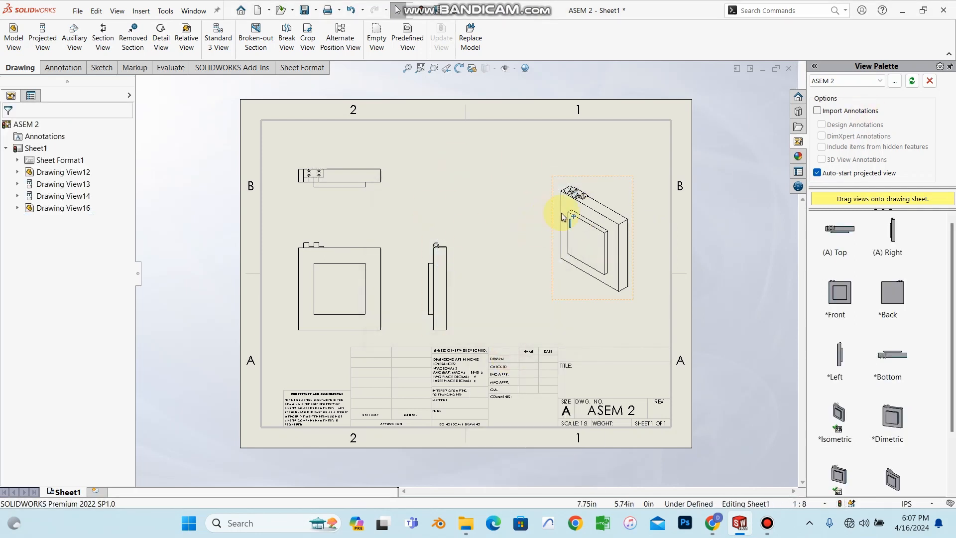
- Move the isometric view down beside the side view, just above the title block
{"action": "mouse_move", "coordinate": [555, 222]}
{"action": "left_mouse_down"}
{"action": "mouse_move", "coordinate": [523, 231]}
{"action": "mouse_move", "coordinate": [517, 271]}
{"action": "left_mouse_up"}
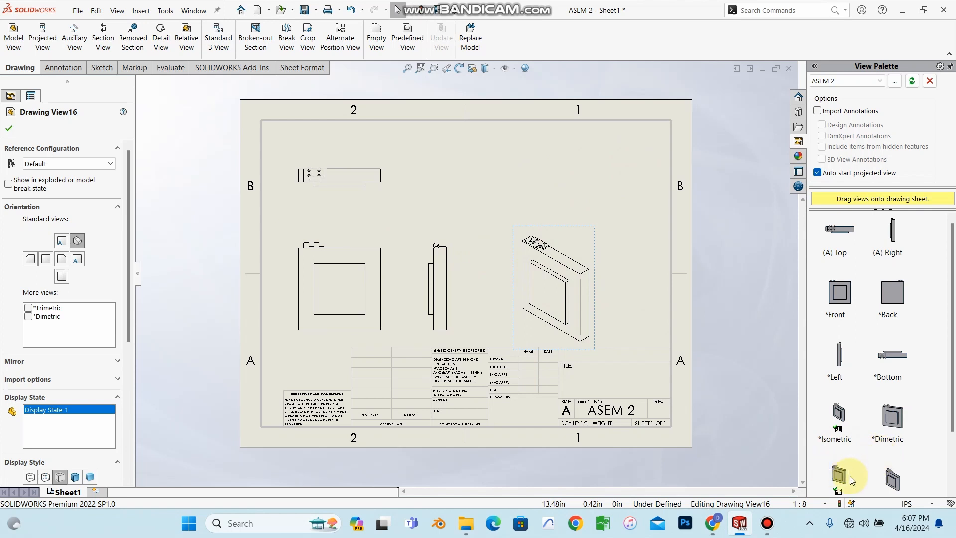
{"action": "scroll", "coordinate": [846, 470], "scroll_direction": "down", "scroll_amount": 3}
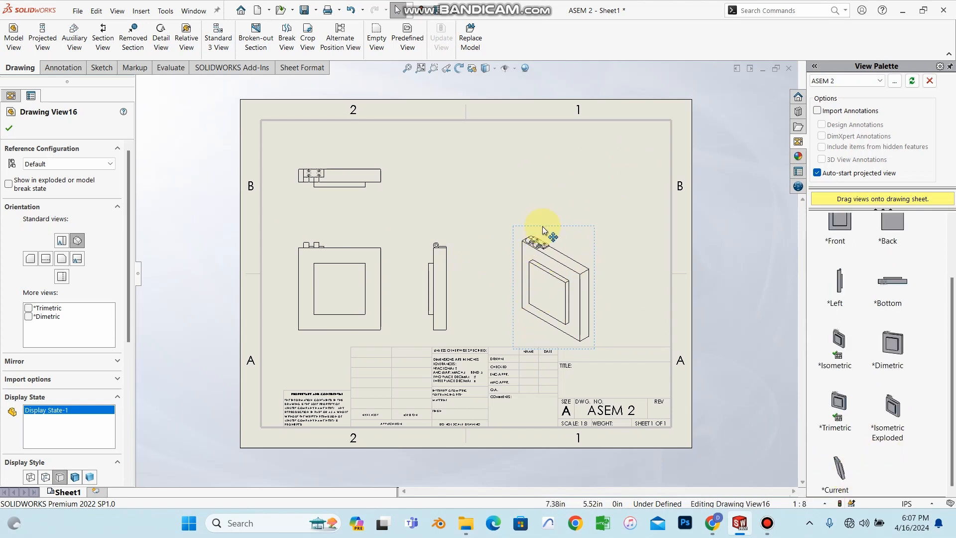
{"action": "left_click", "coordinate": [500, 202]}
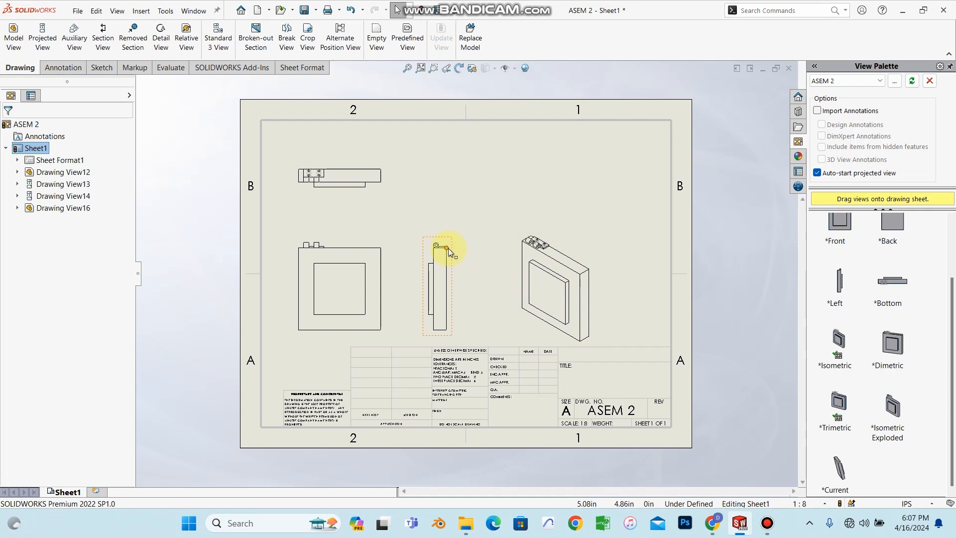
- Set the isometric view's properties to show it in the exploded state with Exploded View1
{"action": "left_click", "coordinate": [523, 236]}
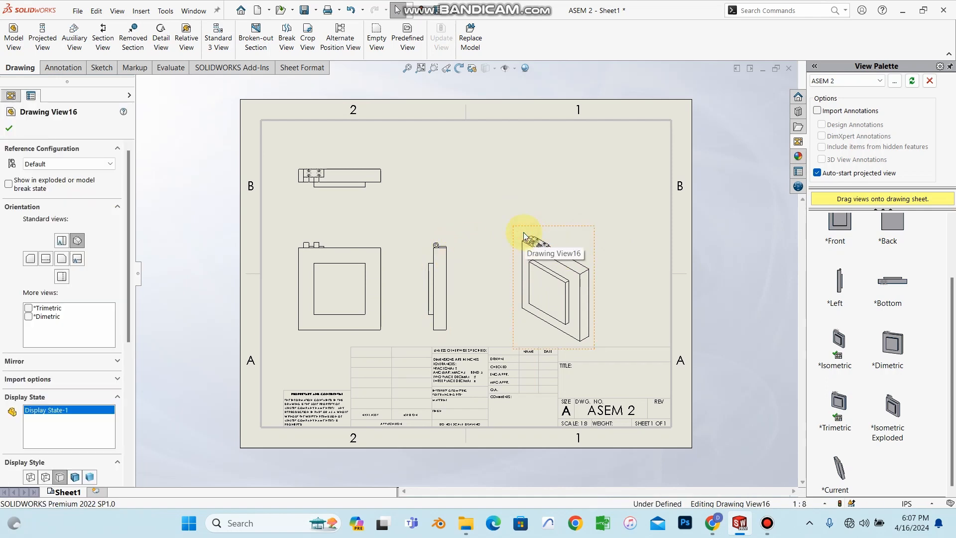
{"action": "right_click", "coordinate": [573, 243]}
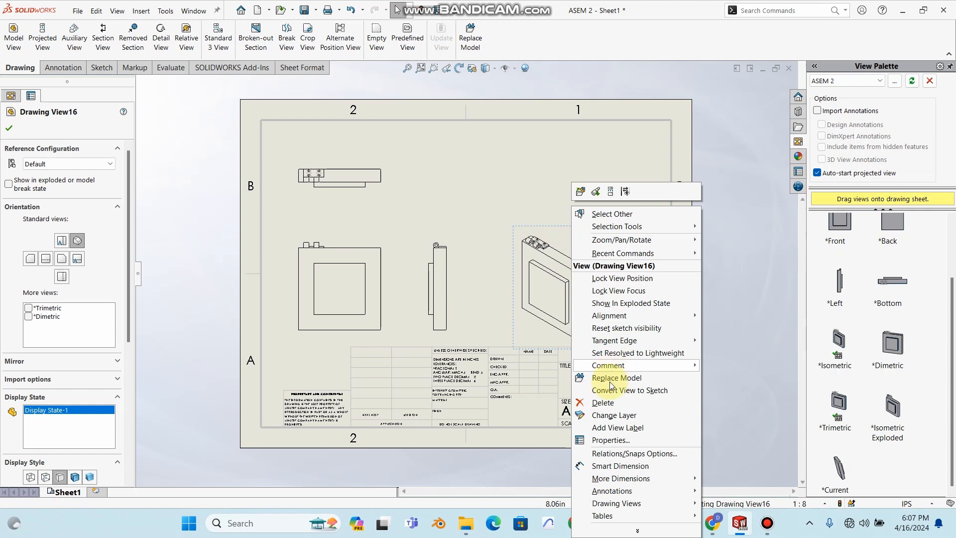
{"action": "left_click", "coordinate": [610, 440]}
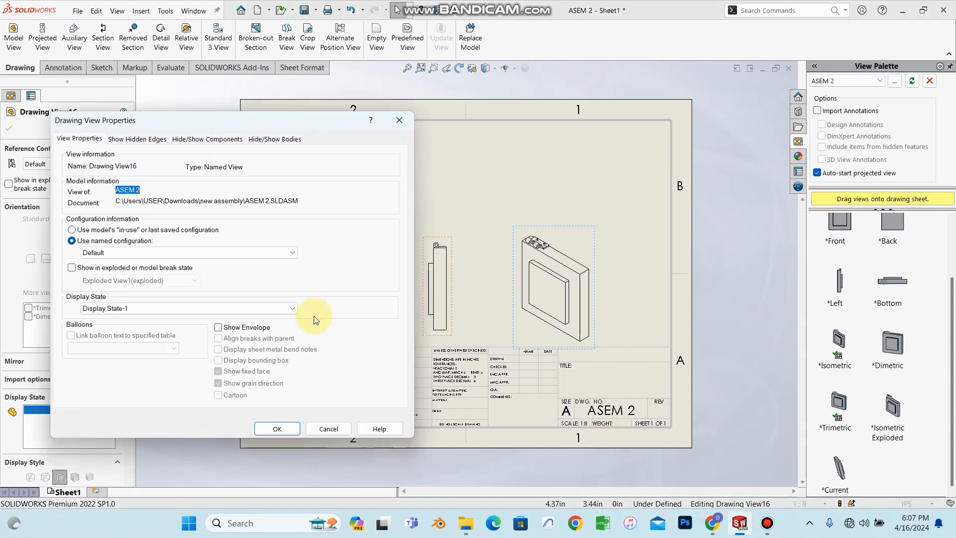
{"action": "left_click", "coordinate": [72, 267]}
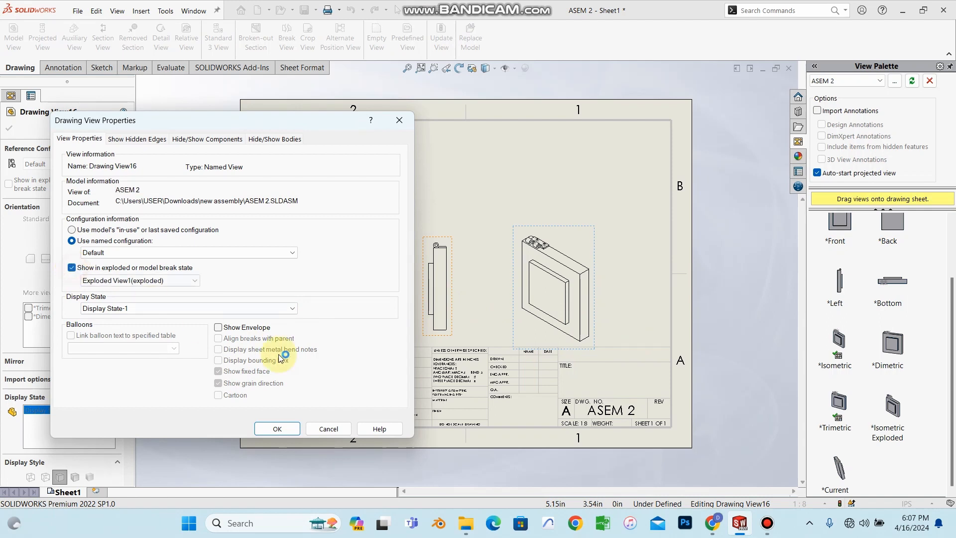
{"action": "left_click", "coordinate": [279, 430]}
{"action": "scroll", "coordinate": [538, 235], "scroll_direction": "down", "scroll_amount": 2}
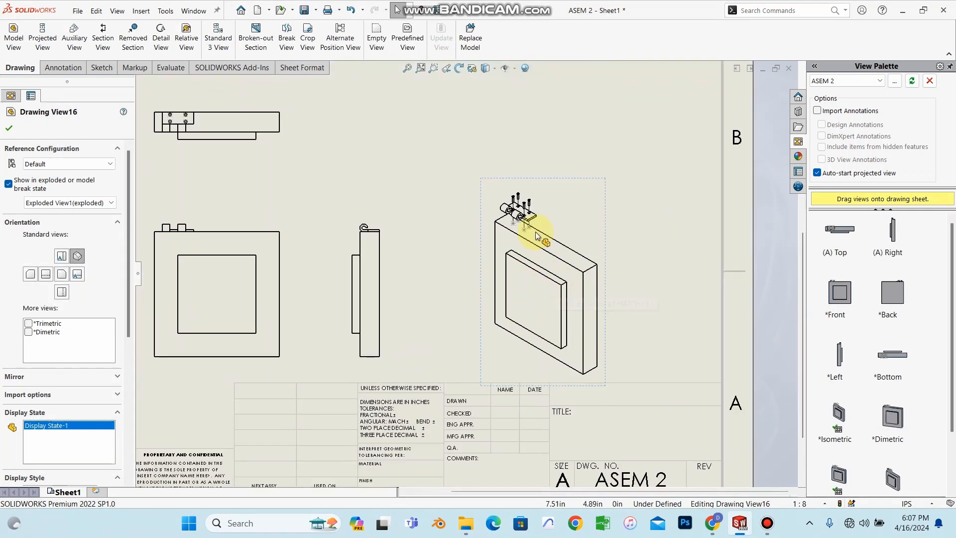
{"action": "scroll", "coordinate": [537, 235], "scroll_direction": "down", "scroll_amount": 3}
{"action": "scroll", "coordinate": [508, 240], "scroll_direction": "up", "scroll_amount": 6}
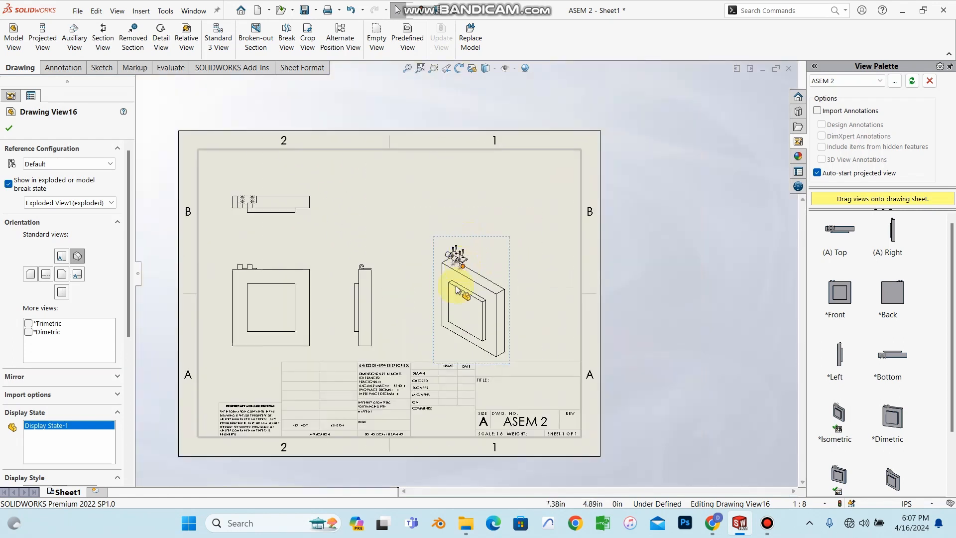
{"action": "scroll", "coordinate": [463, 272], "scroll_direction": "up", "scroll_amount": 1}
{"action": "scroll", "coordinate": [458, 266], "scroll_direction": "down", "scroll_amount": 3}
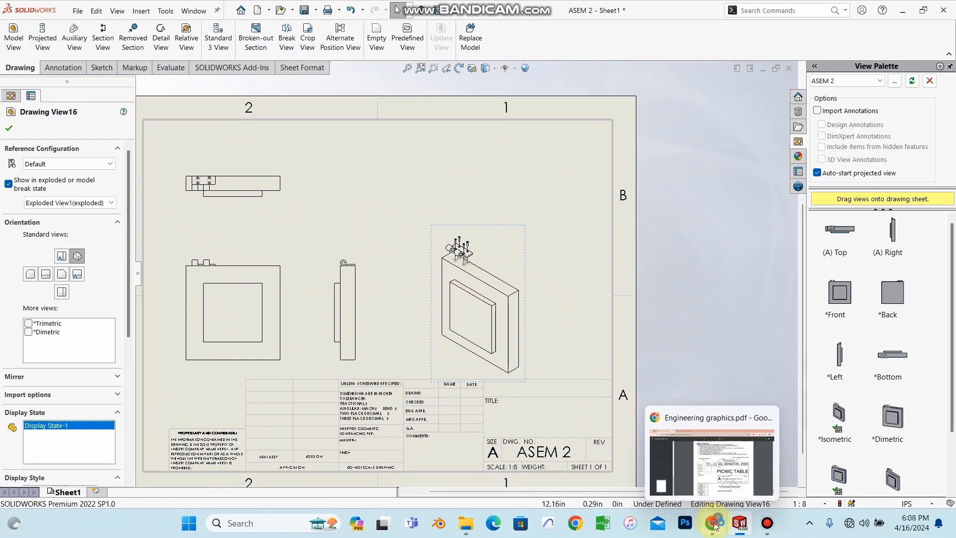
- Check the Problem #2 drawing requirements in the Chrome PDF, return to SOLIDWORKS and accept the isometric view's settings
{"action": "left_click", "coordinate": [714, 525]}
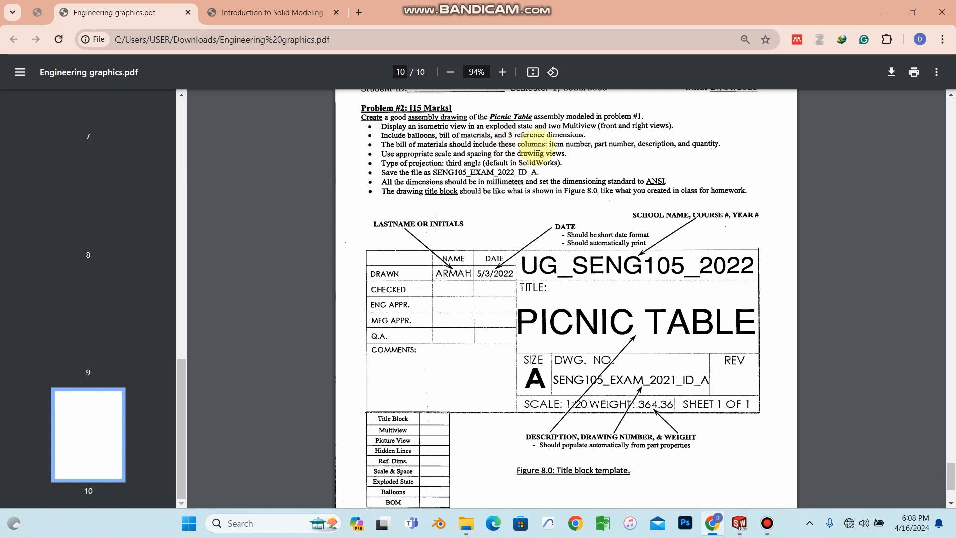
{"action": "left_click", "coordinate": [885, 13]}
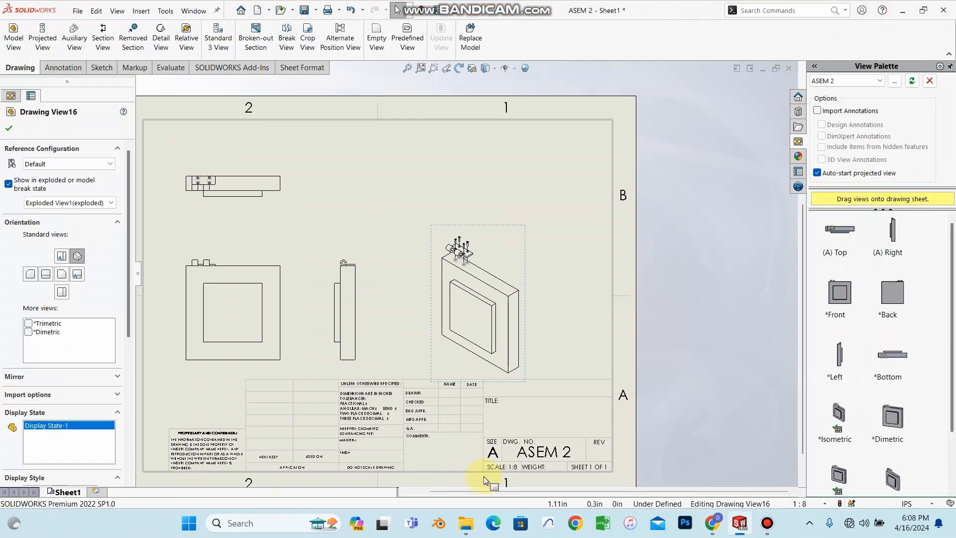
{"action": "left_click", "coordinate": [7, 128]}
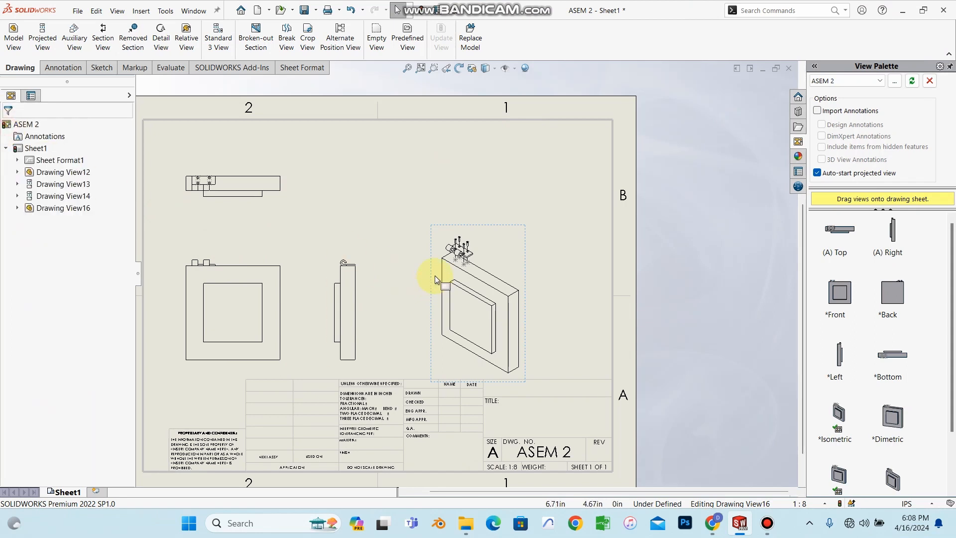
- Insert the entire model's dimensions into the exploded isometric view as model items, checking the Problem #2 requirements in the Chrome PDF before accepting
{"action": "left_click", "coordinate": [64, 68]}
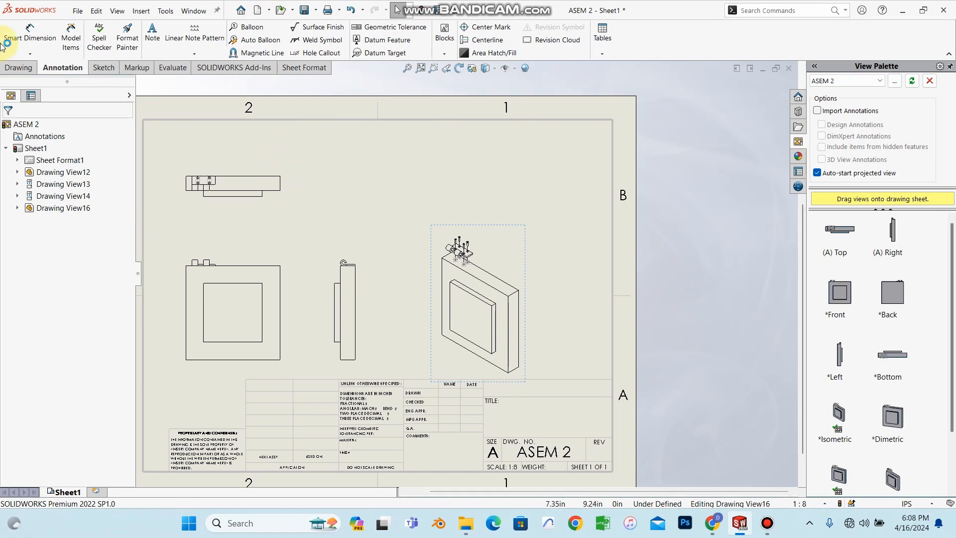
{"action": "left_click", "coordinate": [70, 37]}
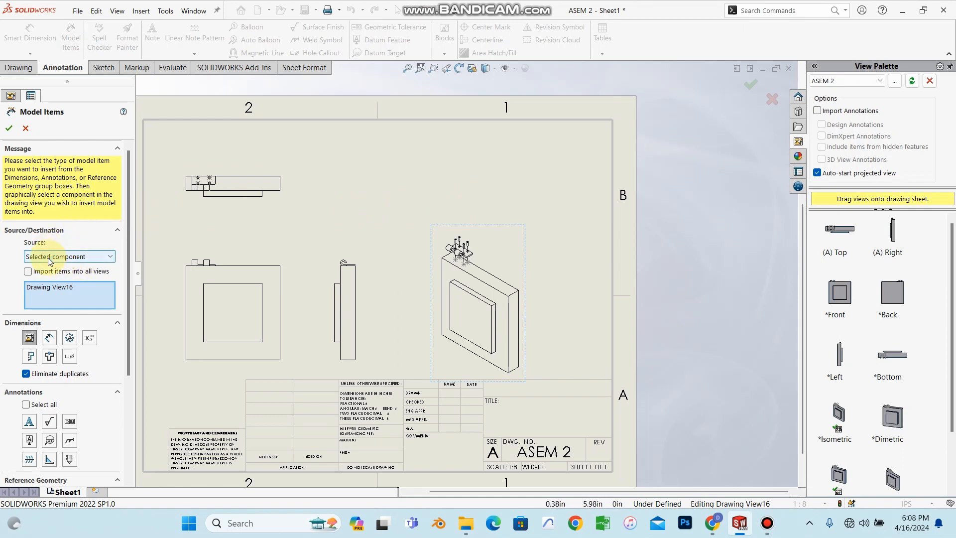
{"action": "left_click", "coordinate": [75, 255]}
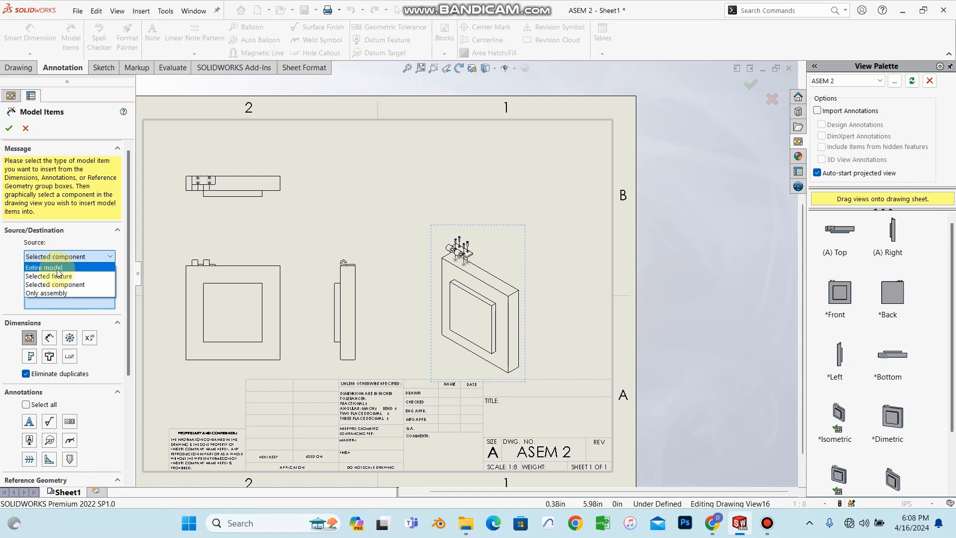
{"action": "left_click", "coordinate": [57, 268]}
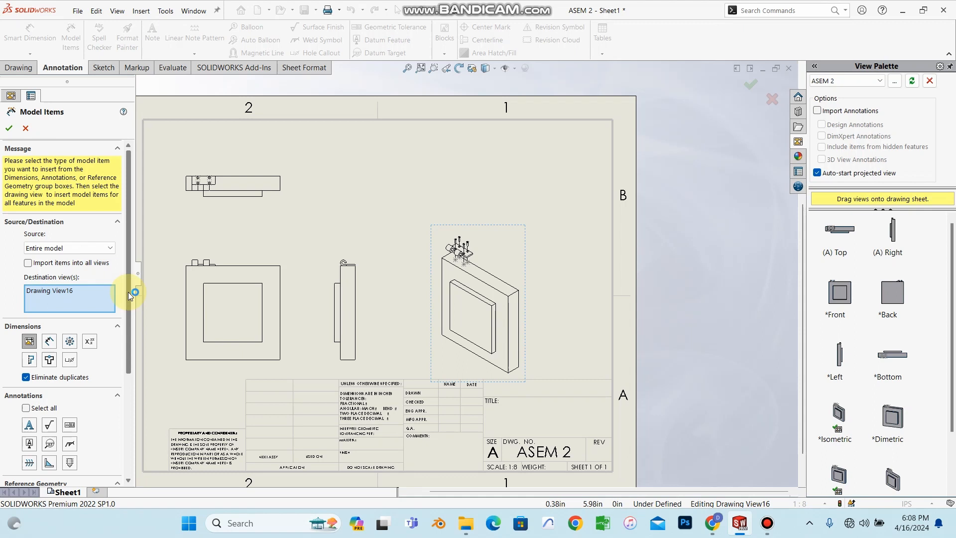
{"action": "left_click", "coordinate": [711, 519]}
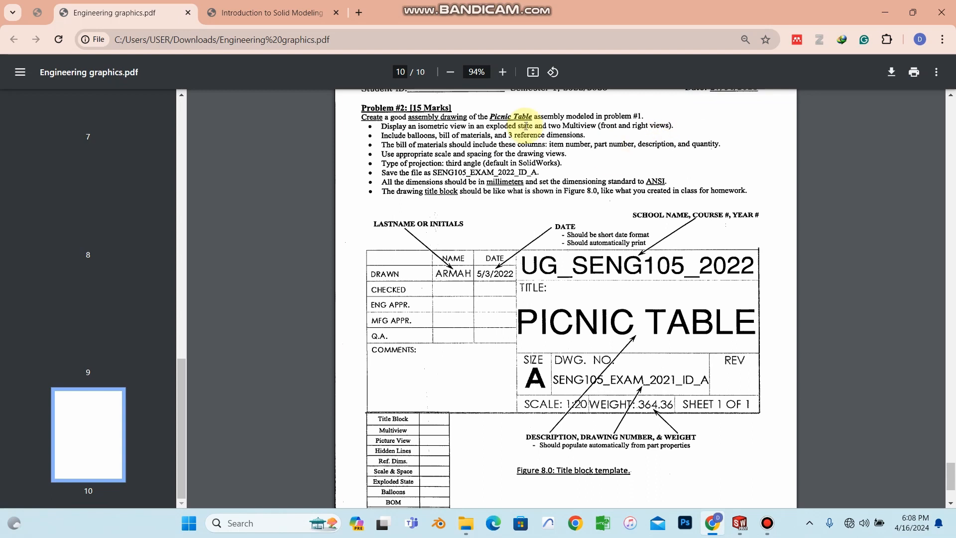
{"action": "left_click", "coordinate": [884, 12]}
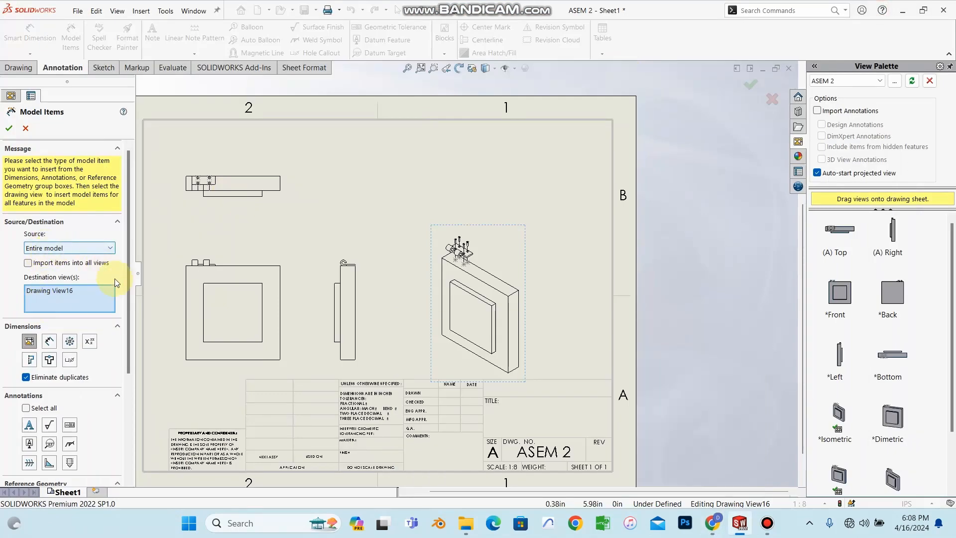
{"action": "scroll", "coordinate": [125, 339], "scroll_direction": "down", "scroll_amount": 3}
{"action": "scroll", "coordinate": [123, 366], "scroll_direction": "down", "scroll_amount": 1}
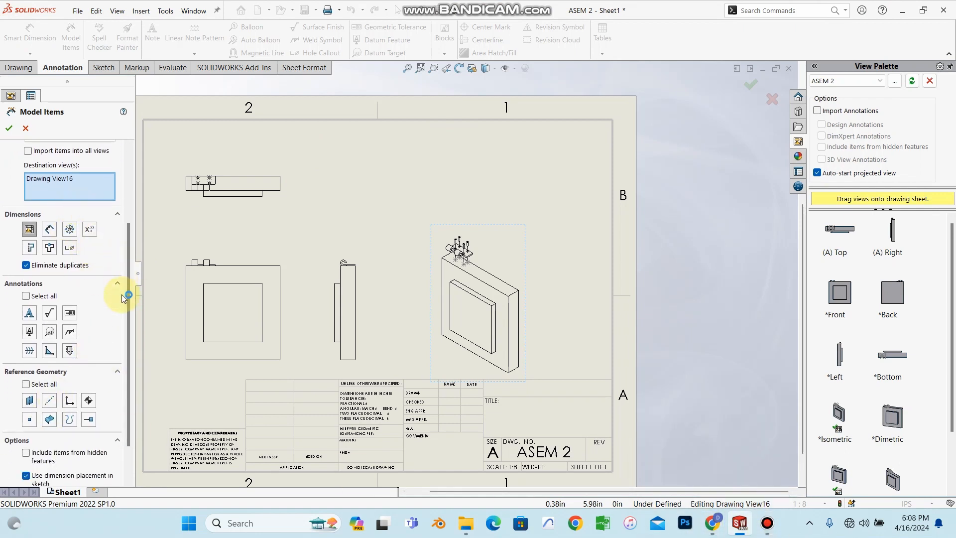
{"action": "scroll", "coordinate": [122, 338], "scroll_direction": "down", "scroll_amount": 2}
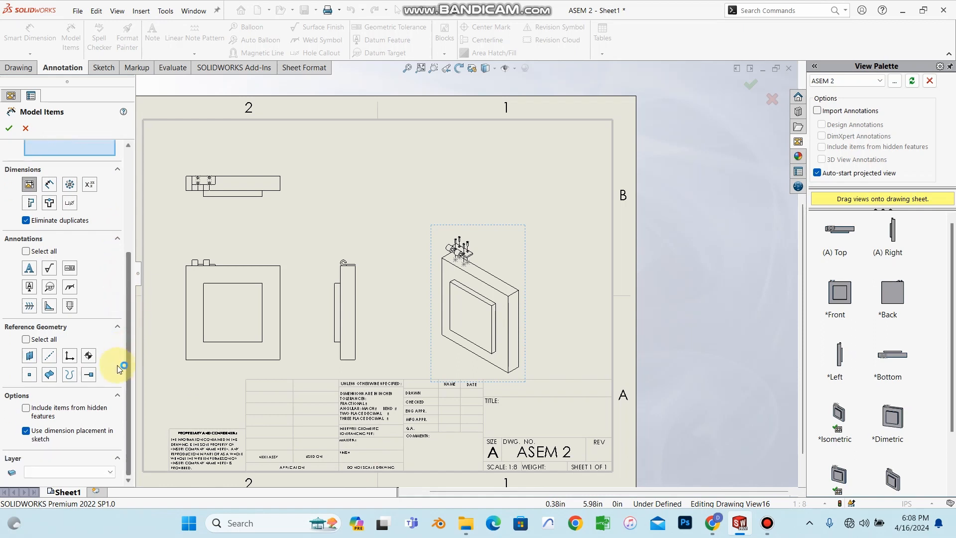
{"action": "scroll", "coordinate": [127, 349], "scroll_direction": "up", "scroll_amount": 2}
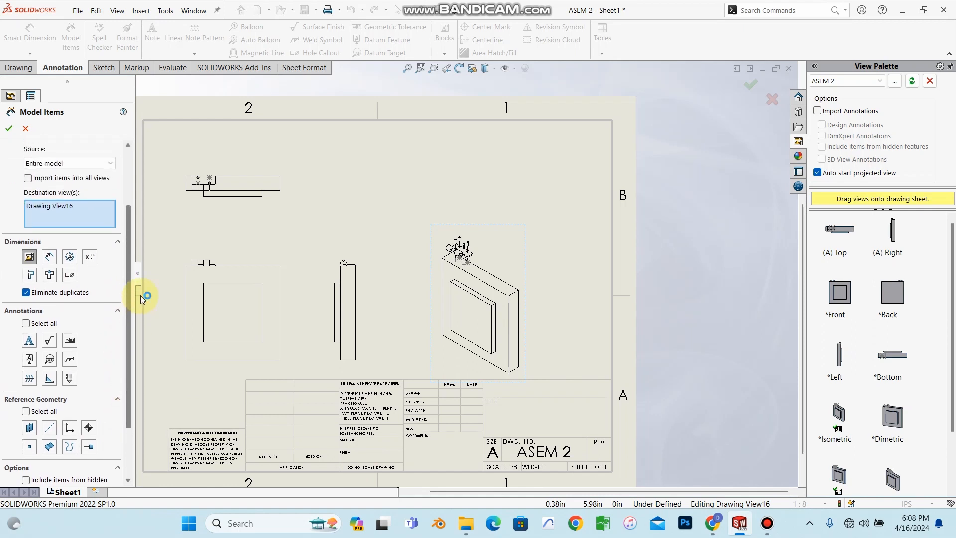
{"action": "scroll", "coordinate": [140, 294], "scroll_direction": "up", "scroll_amount": 2}
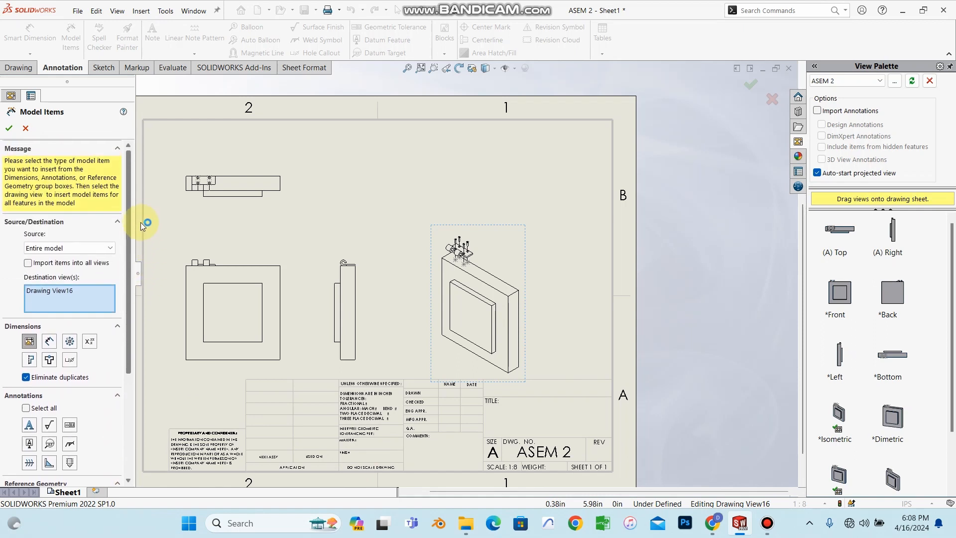
{"action": "left_click", "coordinate": [11, 129]}
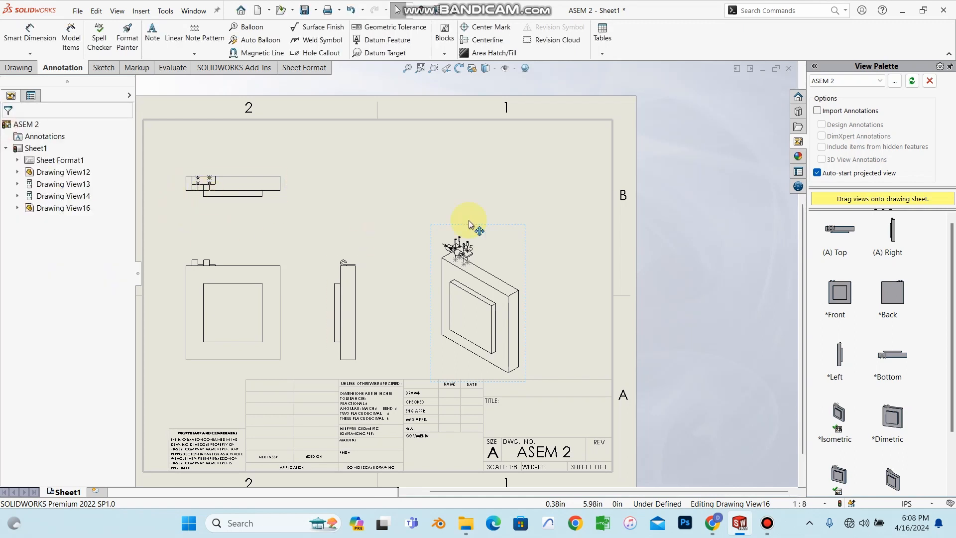
- Insert the entire model's dimensions into the top view as model items
{"action": "left_click", "coordinate": [278, 179]}
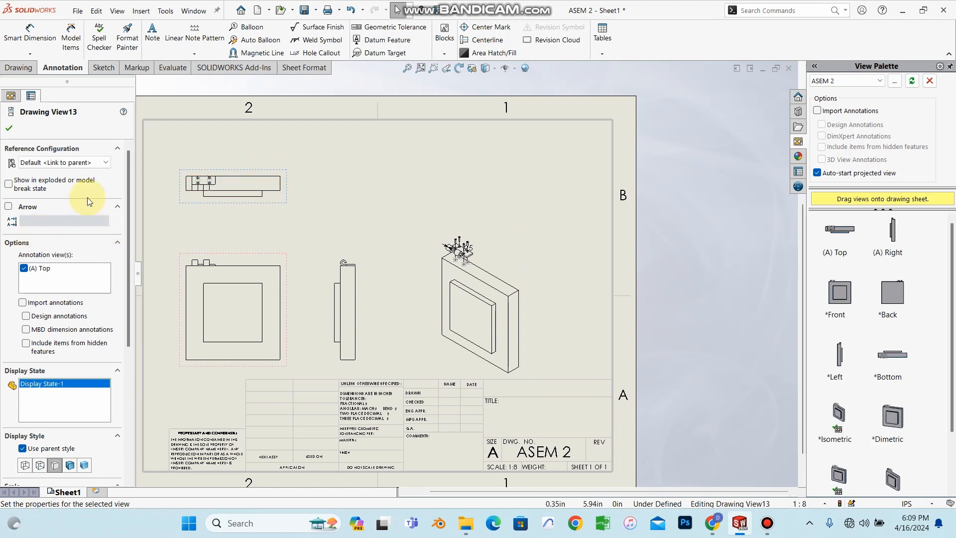
{"action": "left_click", "coordinate": [70, 43]}
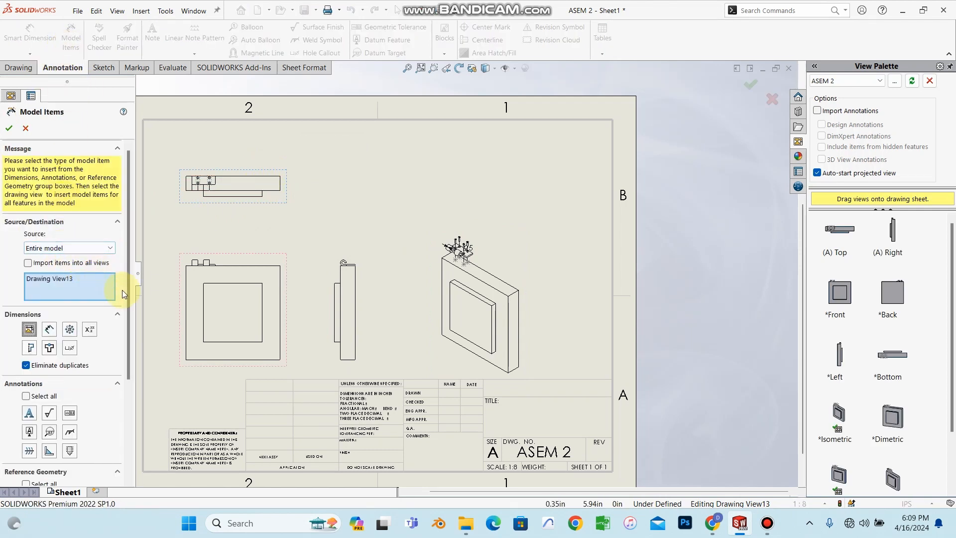
{"action": "left_click_drag", "start_coordinate": [127, 306], "coordinate": [126, 409]}
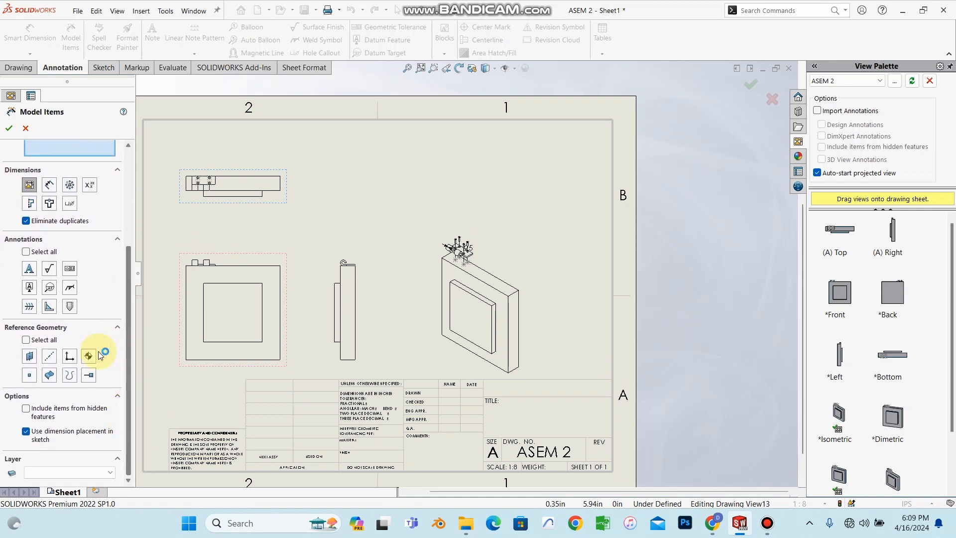
{"action": "left_click", "coordinate": [9, 128]}
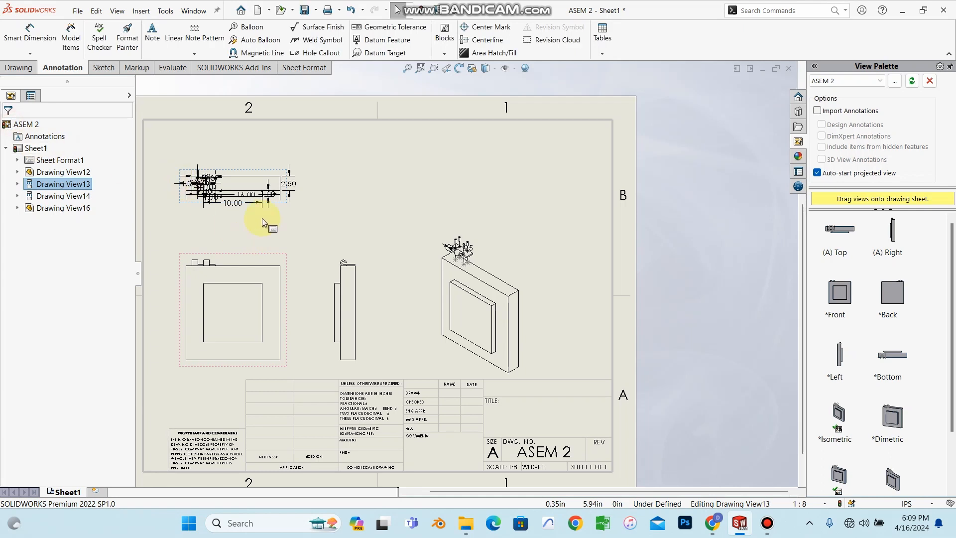
- Examine the imported dimensions on the top and isometric views, and undo the model items import in the top view
{"action": "scroll", "coordinate": [256, 192], "scroll_direction": "down", "scroll_amount": 3}
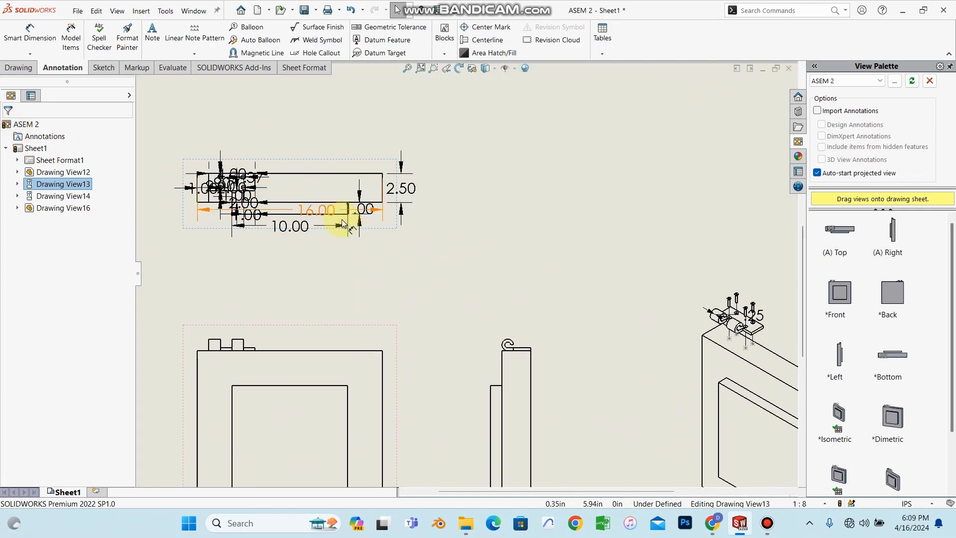
{"action": "scroll", "coordinate": [416, 239], "scroll_direction": "up", "scroll_amount": 5}
{"action": "scroll", "coordinate": [644, 323], "scroll_direction": "down", "scroll_amount": 3}
{"action": "scroll", "coordinate": [648, 294], "scroll_direction": "down", "scroll_amount": 3}
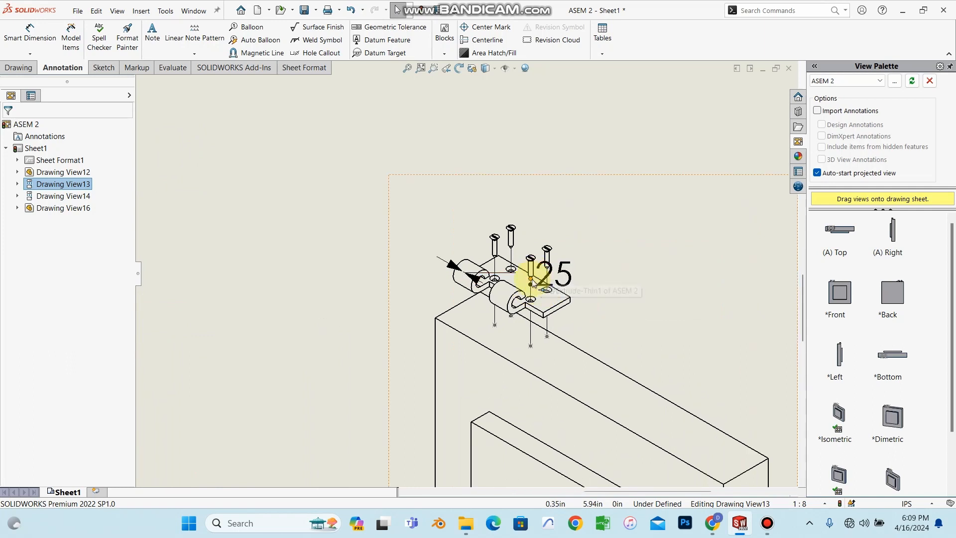
{"action": "scroll", "coordinate": [532, 281], "scroll_direction": "up", "scroll_amount": 5}
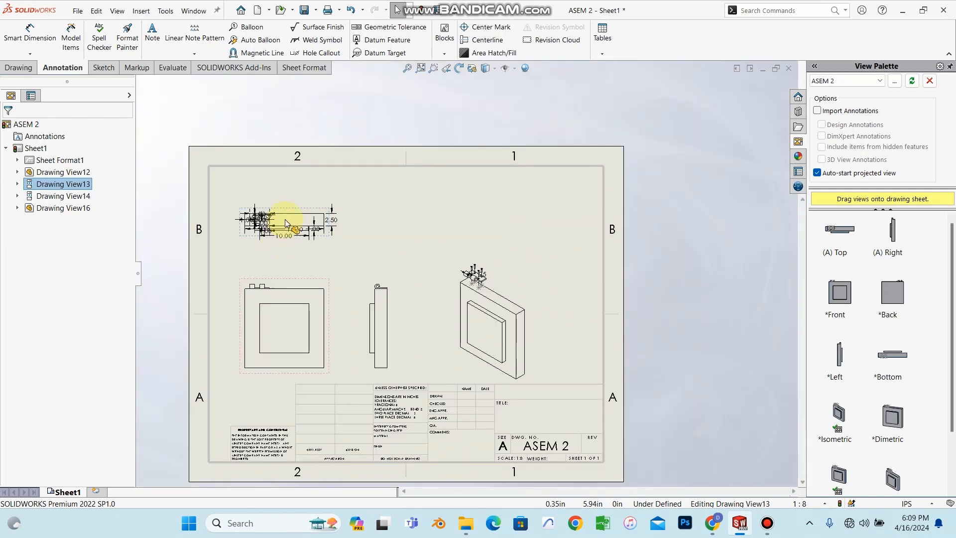
{"action": "scroll", "coordinate": [287, 222], "scroll_direction": "down", "scroll_amount": 5}
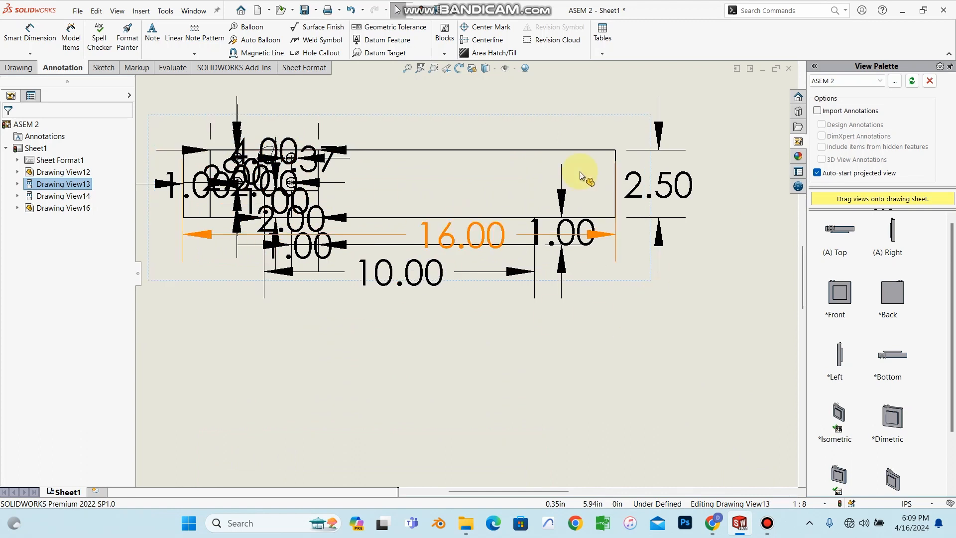
{"action": "scroll", "coordinate": [448, 240], "scroll_direction": "up", "scroll_amount": 5}
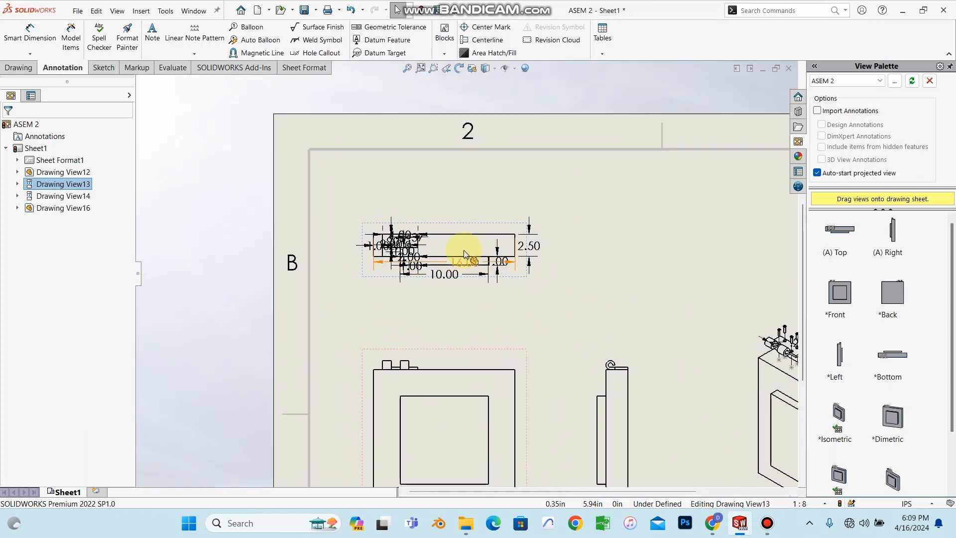
{"action": "scroll", "coordinate": [464, 250], "scroll_direction": "down", "scroll_amount": 3}
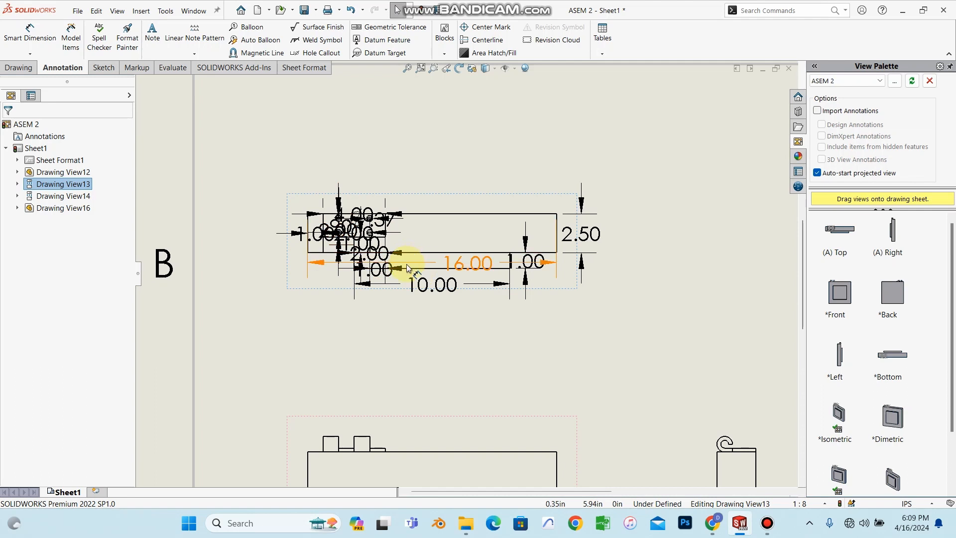
{"action": "key", "text": "ctrl+z"}
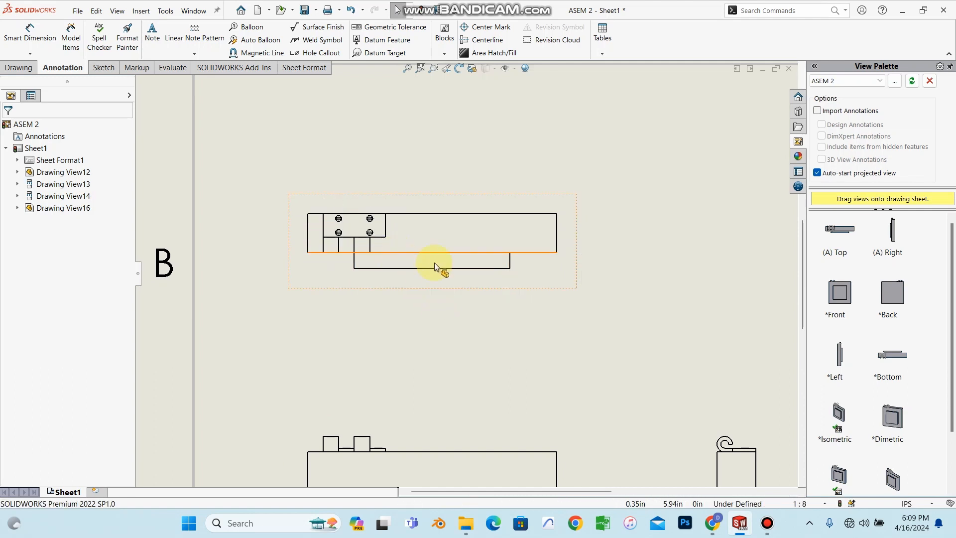
- Insert model items into the top view with the source set to Only assembly
{"action": "scroll", "coordinate": [459, 252], "scroll_direction": "up", "scroll_amount": 5}
{"action": "scroll", "coordinate": [604, 299], "scroll_direction": "down", "scroll_amount": 2}
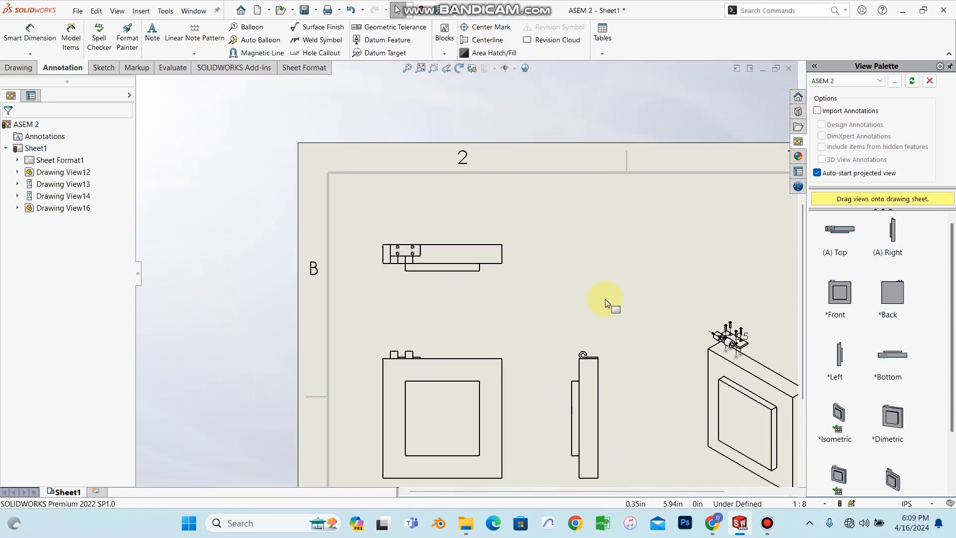
{"action": "scroll", "coordinate": [405, 259], "scroll_direction": "down", "scroll_amount": 2}
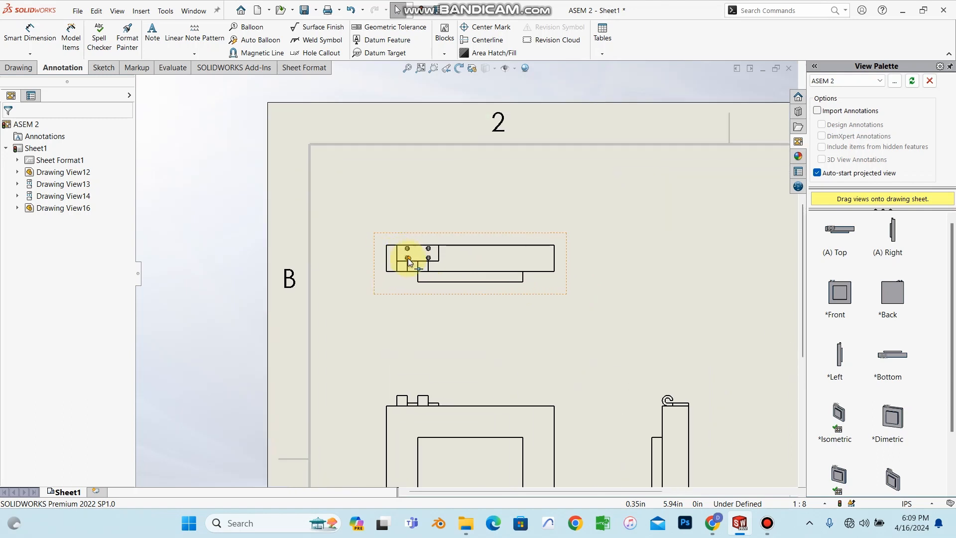
{"action": "scroll", "coordinate": [410, 259], "scroll_direction": "down", "scroll_amount": 2}
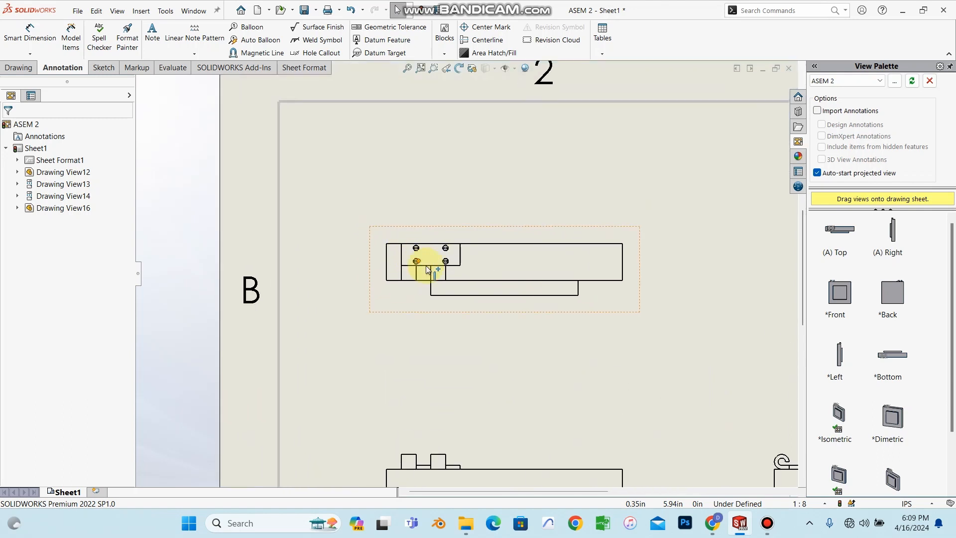
{"action": "scroll", "coordinate": [418, 261], "scroll_direction": "down", "scroll_amount": 2}
{"action": "left_click", "coordinate": [369, 226]}
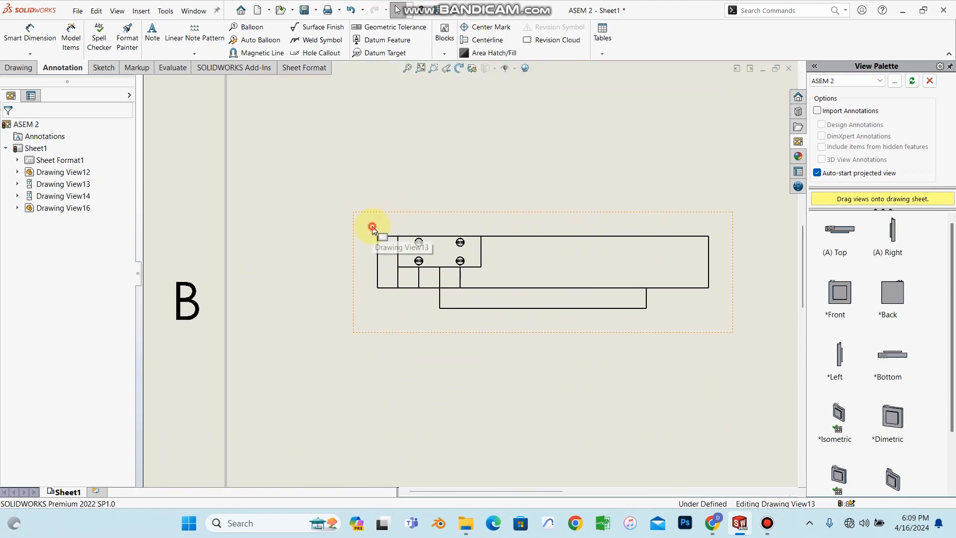
{"action": "left_click", "coordinate": [64, 47]}
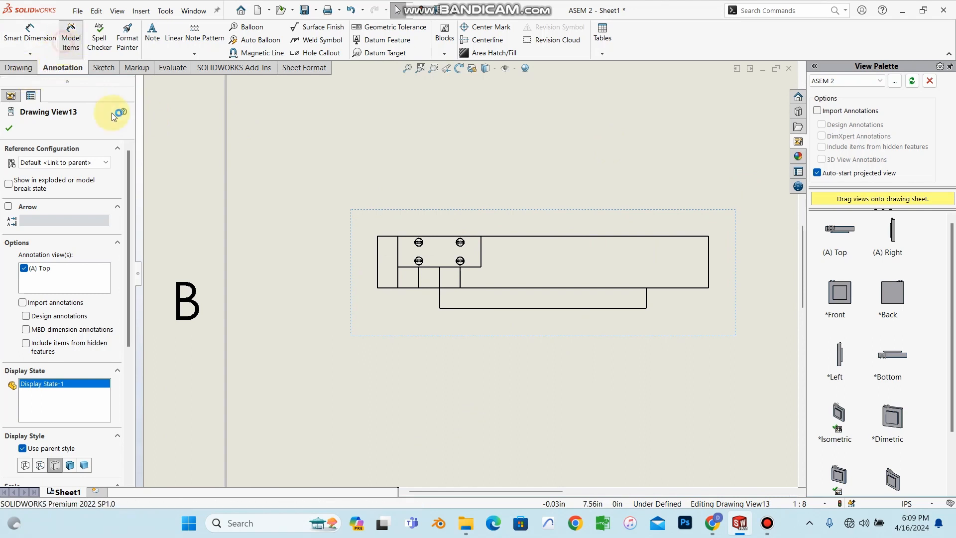
{"action": "left_click", "coordinate": [51, 249]}
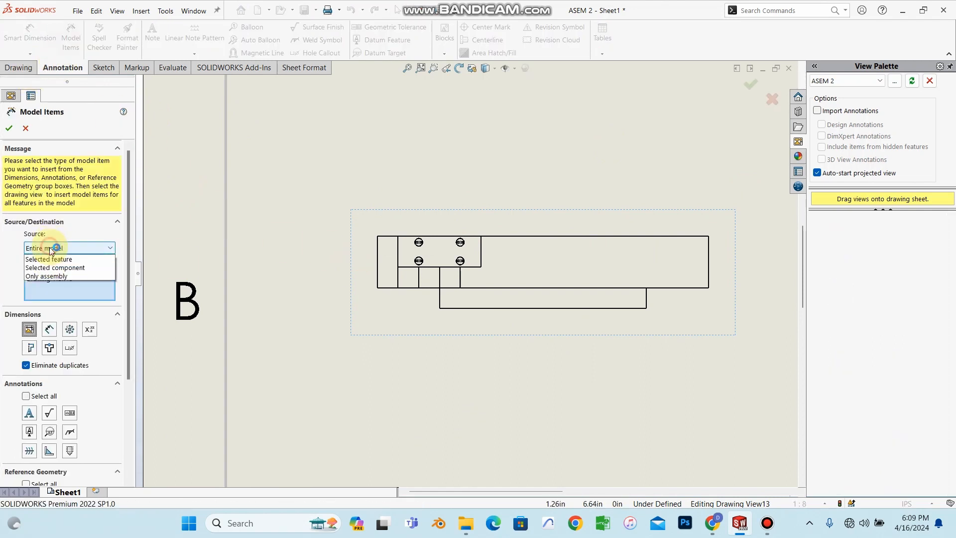
{"action": "left_click", "coordinate": [42, 282]}
{"action": "left_click", "coordinate": [181, 332]}
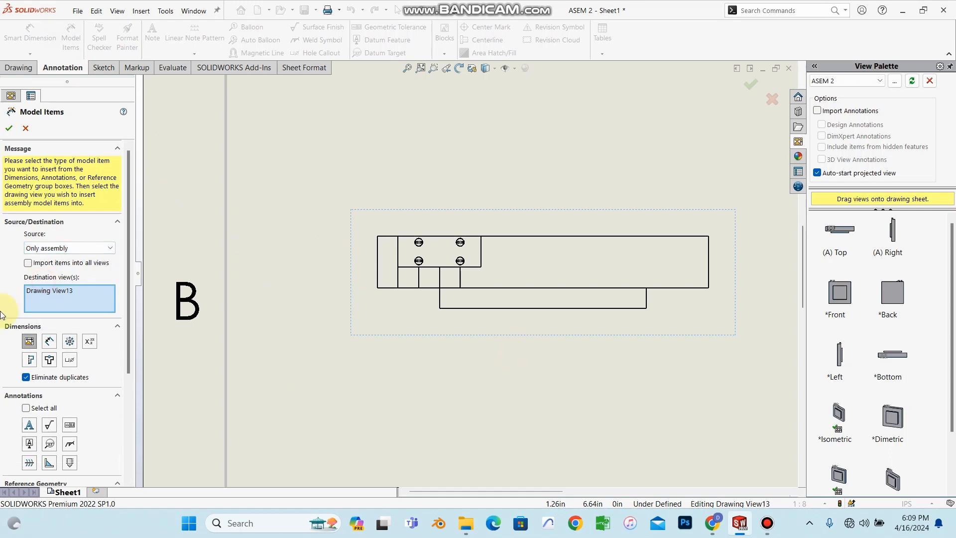
{"action": "left_click", "coordinate": [8, 130]}
- Inspect the imported assembly dimension on the top view, recheck the Problem #2 requirements in the Chrome PDF and return to the SOLIDWORKS sheet
{"action": "scroll", "coordinate": [388, 251], "scroll_direction": "down", "scroll_amount": 4}
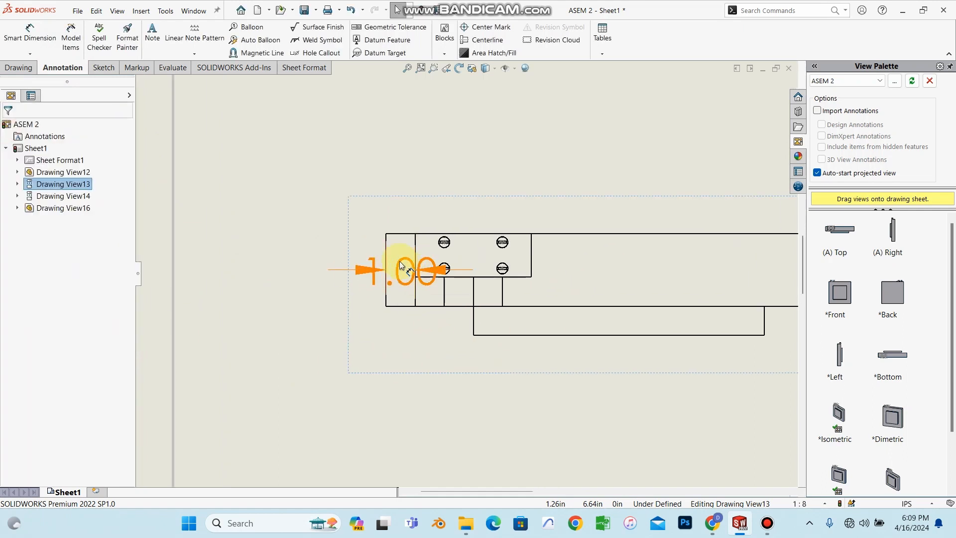
{"action": "scroll", "coordinate": [478, 269], "scroll_direction": "down", "scroll_amount": 5}
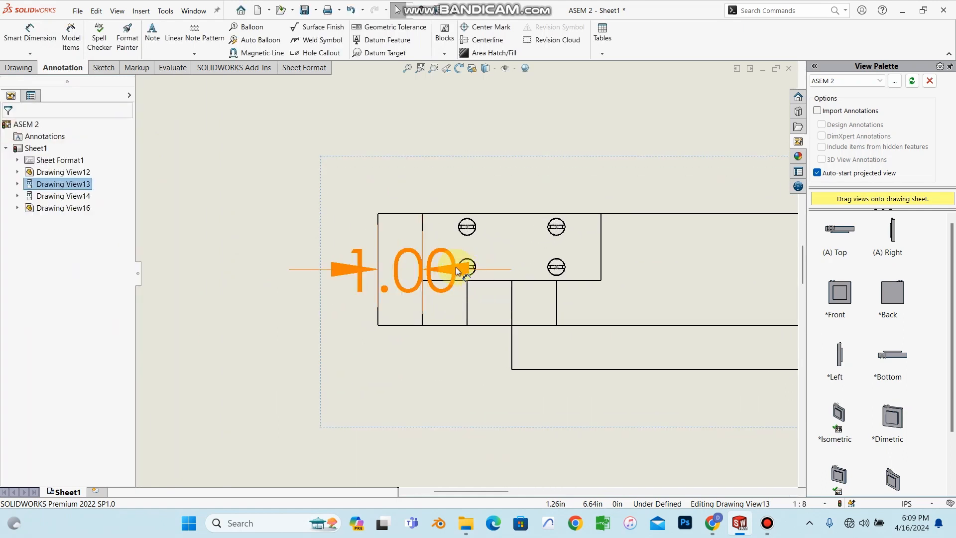
{"action": "scroll", "coordinate": [489, 253], "scroll_direction": "up", "scroll_amount": 6}
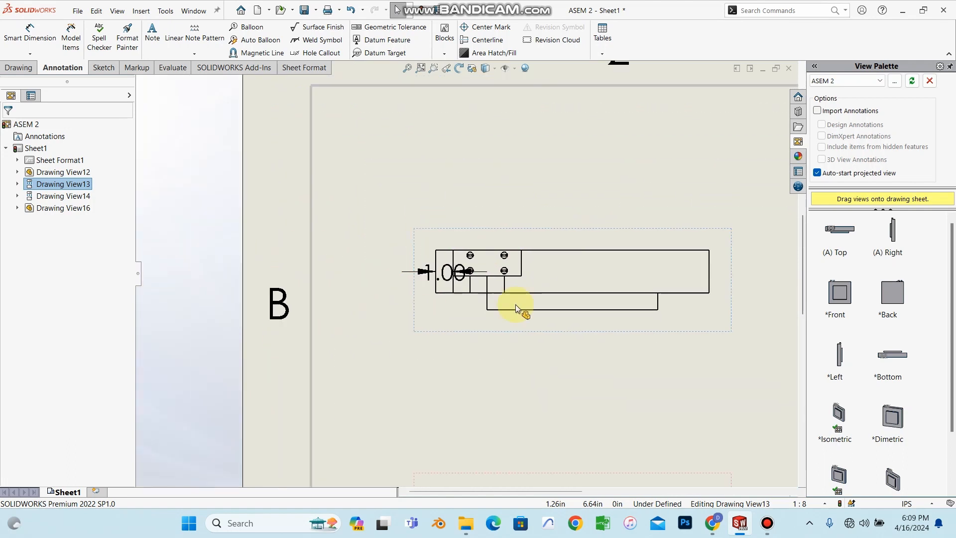
{"action": "left_click", "coordinate": [712, 523]}
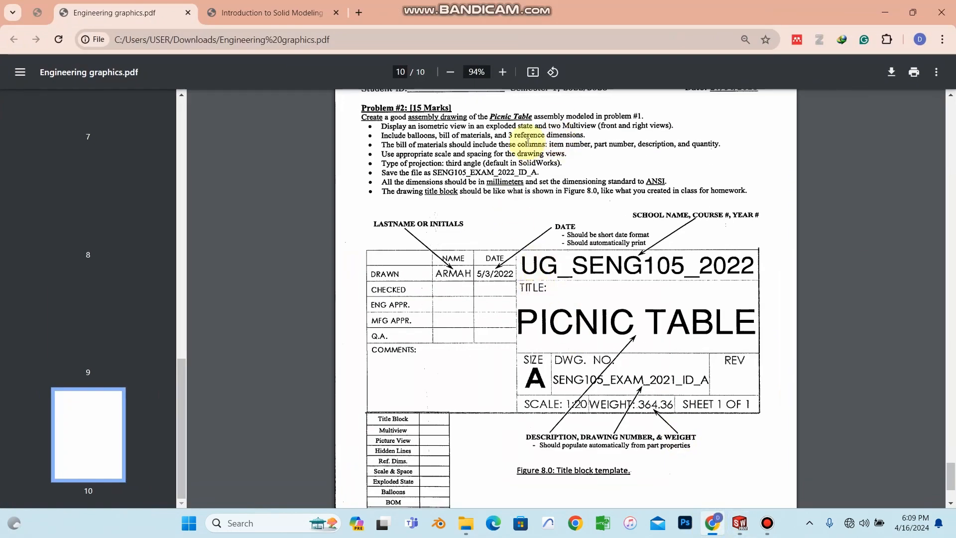
{"action": "left_click", "coordinate": [885, 12]}
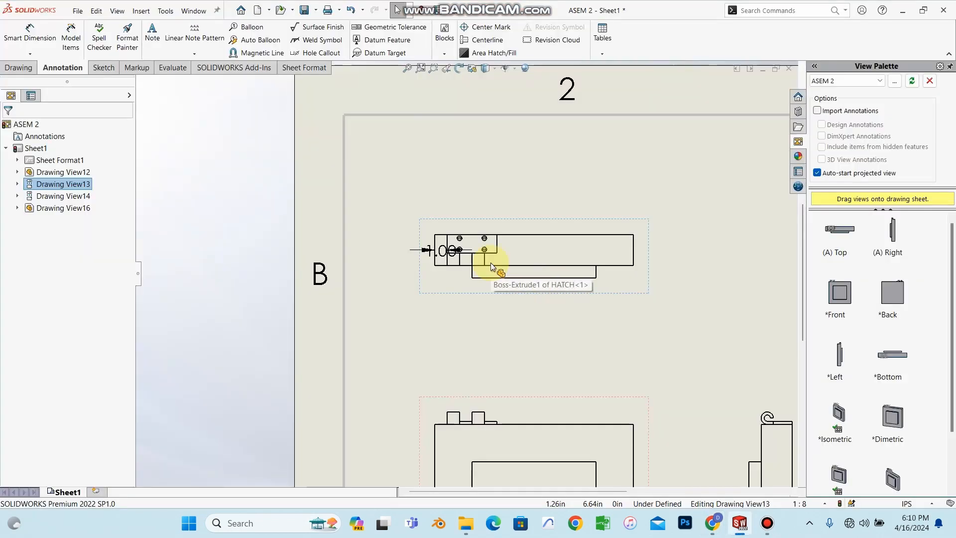
{"action": "scroll", "coordinate": [628, 319], "scroll_direction": "up", "scroll_amount": 5}
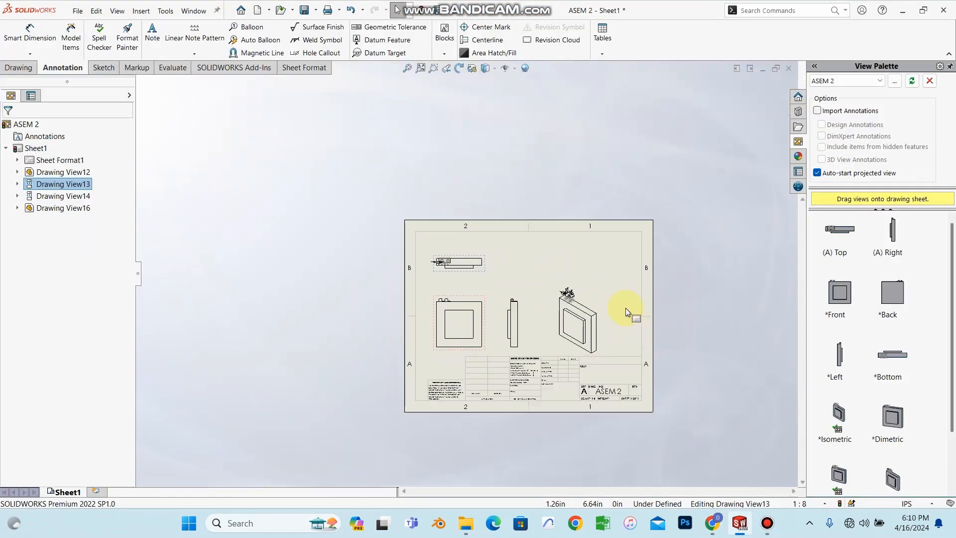
- Add auto balloons to the components of the exploded isometric view with the default layout
{"action": "scroll", "coordinate": [593, 288], "scroll_direction": "down", "scroll_amount": 4}
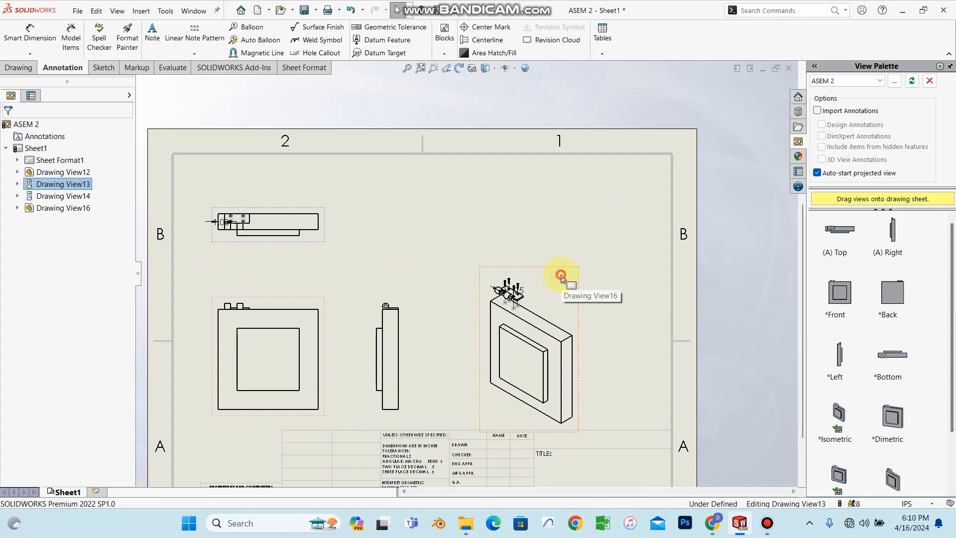
{"action": "left_click", "coordinate": [560, 274]}
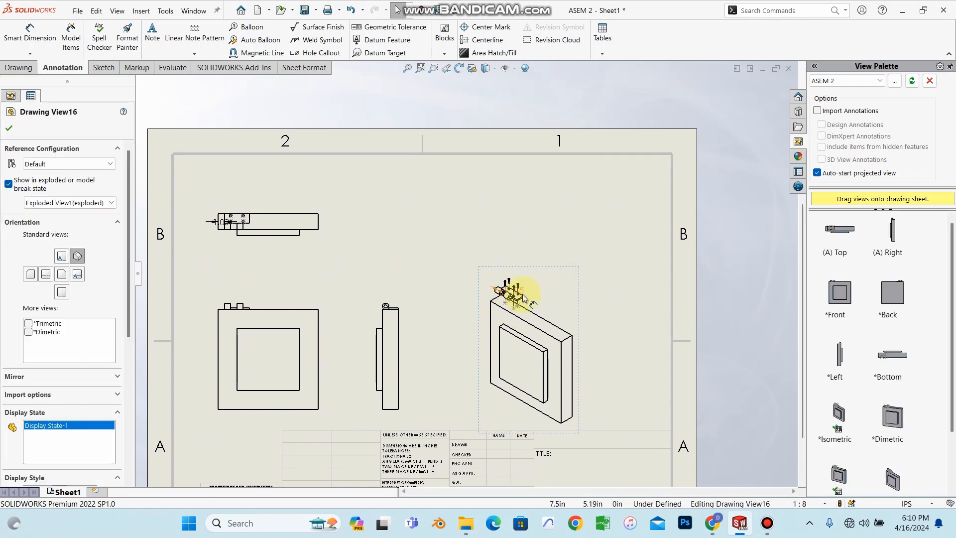
{"action": "scroll", "coordinate": [537, 301], "scroll_direction": "down", "scroll_amount": 2}
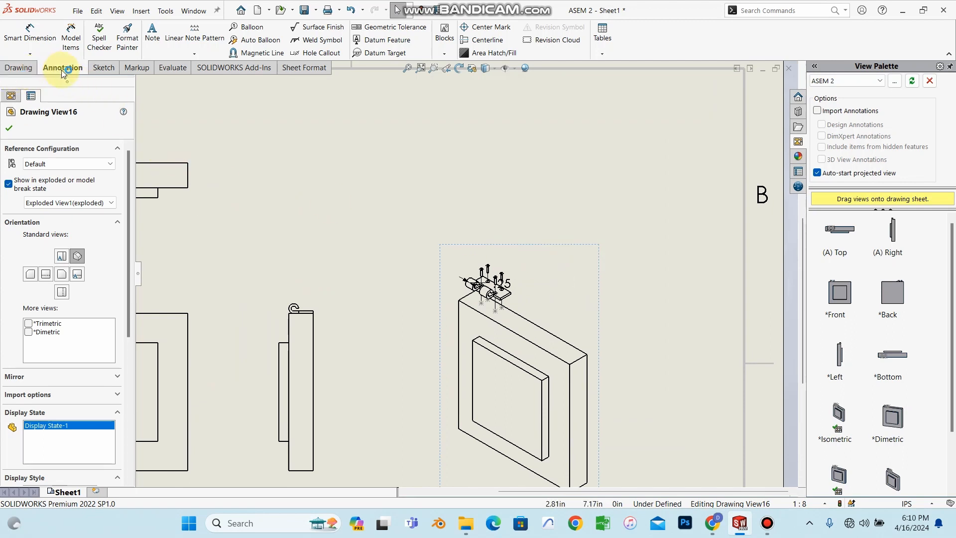
{"action": "left_click", "coordinate": [602, 54]}
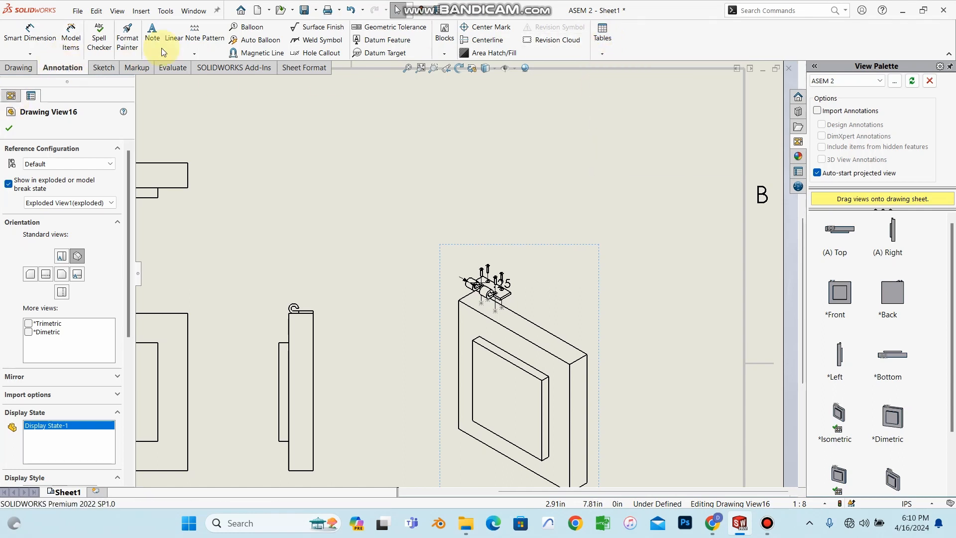
{"action": "left_click", "coordinate": [261, 41]}
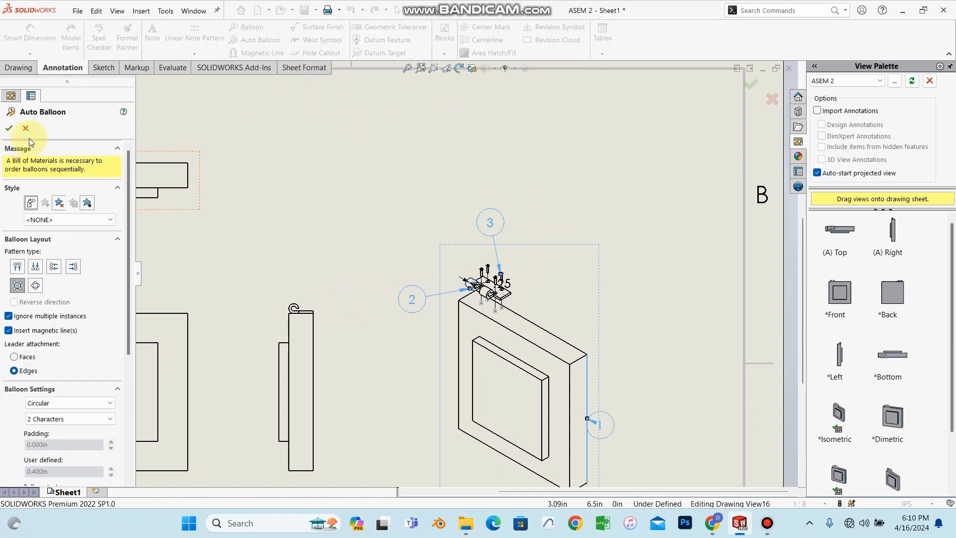
{"action": "left_click", "coordinate": [10, 131]}
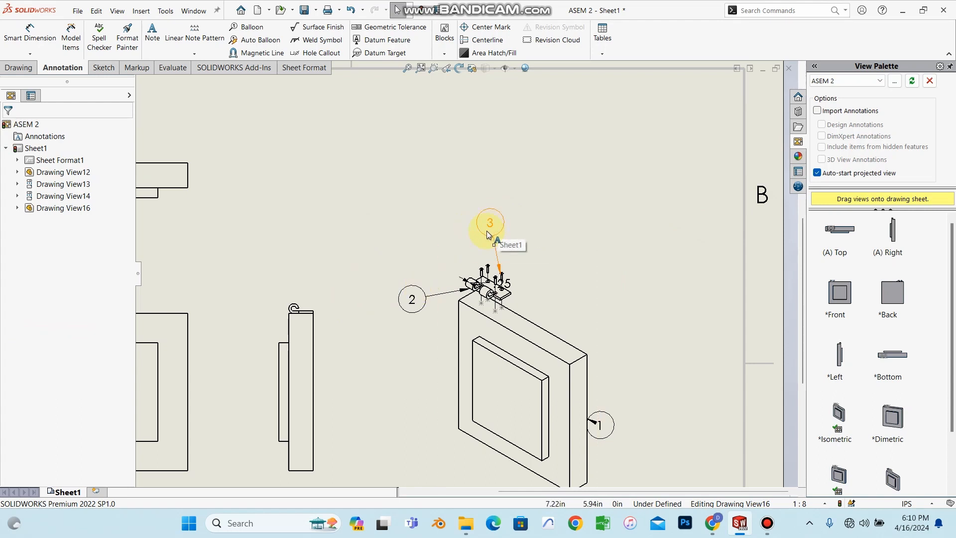
- Reposition balloons 1, 2 and 3 farther out from the exploded isometric view for clear spacing
{"action": "left_click_drag", "start_coordinate": [488, 229], "coordinate": [552, 235]}
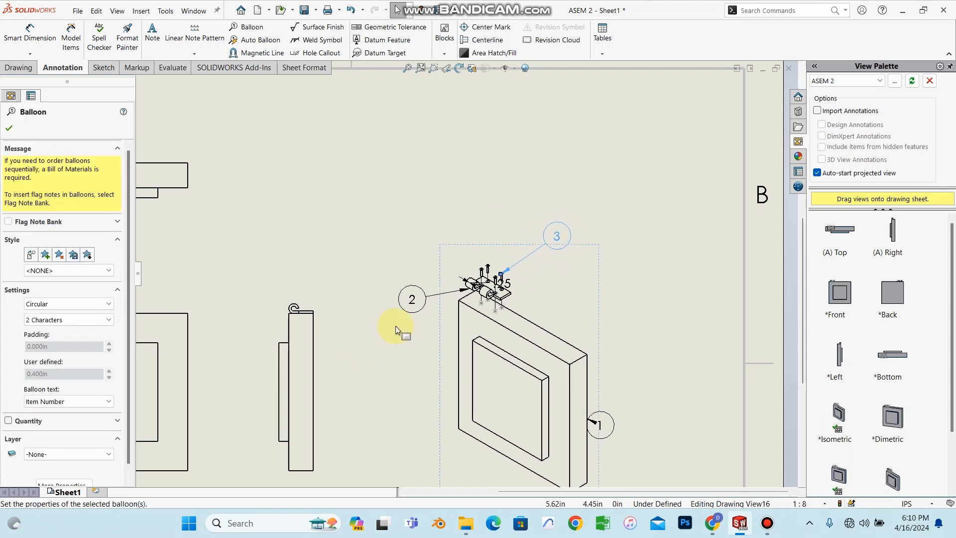
{"action": "left_click_drag", "start_coordinate": [414, 303], "coordinate": [393, 319]}
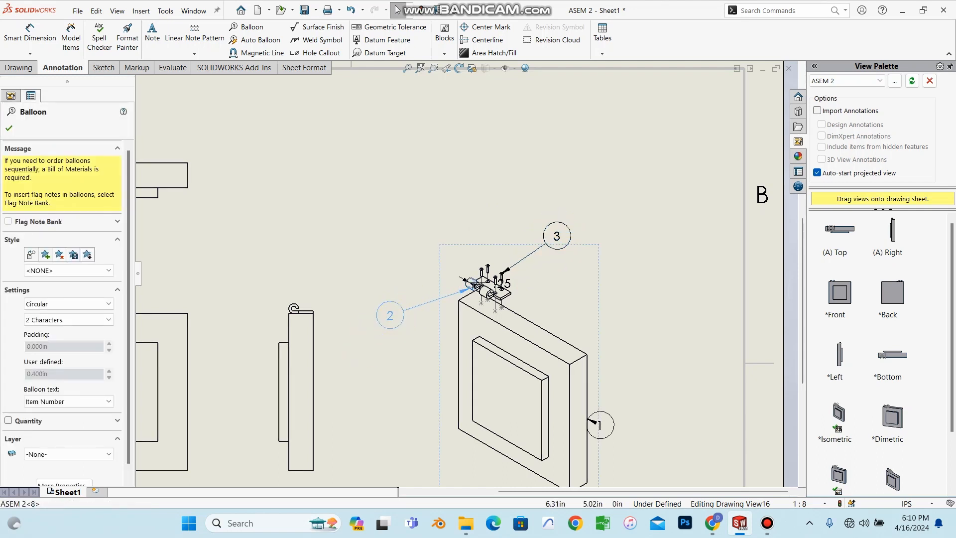
{"action": "left_click_drag", "start_coordinate": [609, 429], "coordinate": [667, 402]}
{"action": "left_click", "coordinate": [7, 132]}
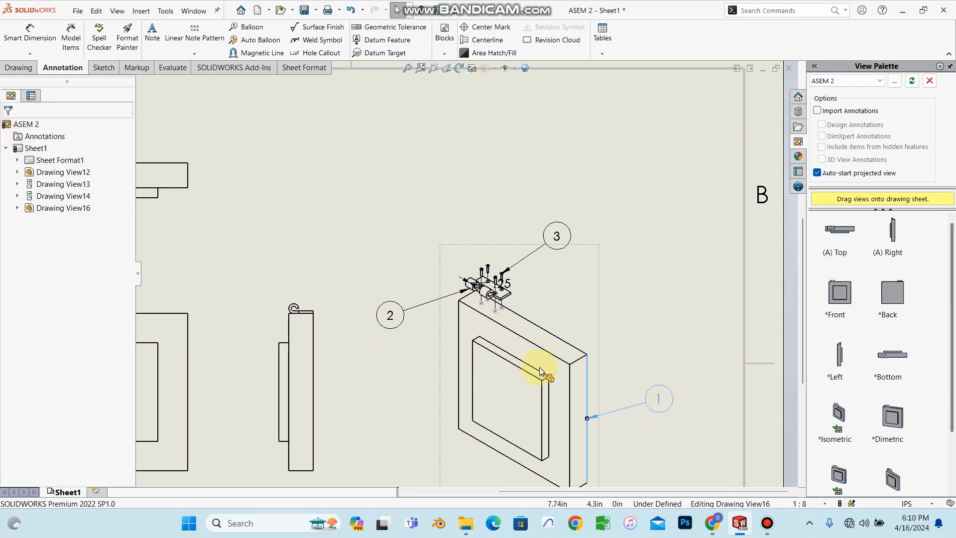
{"action": "scroll", "coordinate": [535, 364], "scroll_direction": "up", "scroll_amount": 3}
{"action": "scroll", "coordinate": [498, 277], "scroll_direction": "up", "scroll_amount": 1}
{"action": "scroll", "coordinate": [497, 278], "scroll_direction": "down", "scroll_amount": 5}
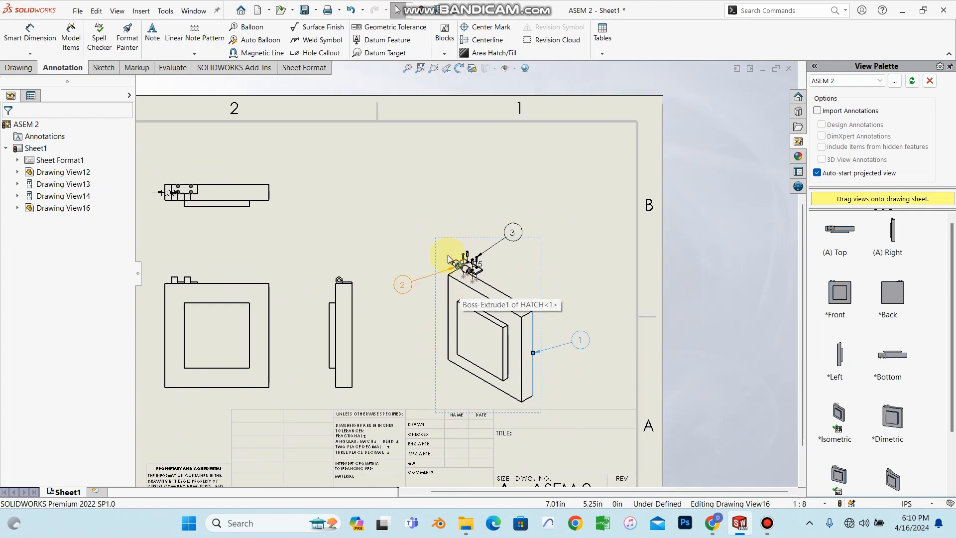
{"action": "left_click", "coordinate": [248, 41]}
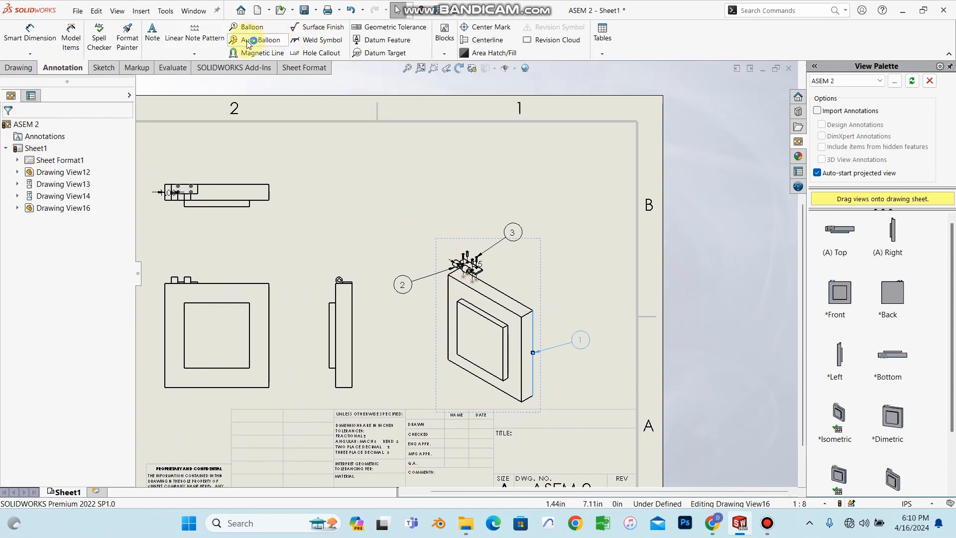
{"action": "scroll", "coordinate": [448, 306], "scroll_direction": "up", "scroll_amount": 3}
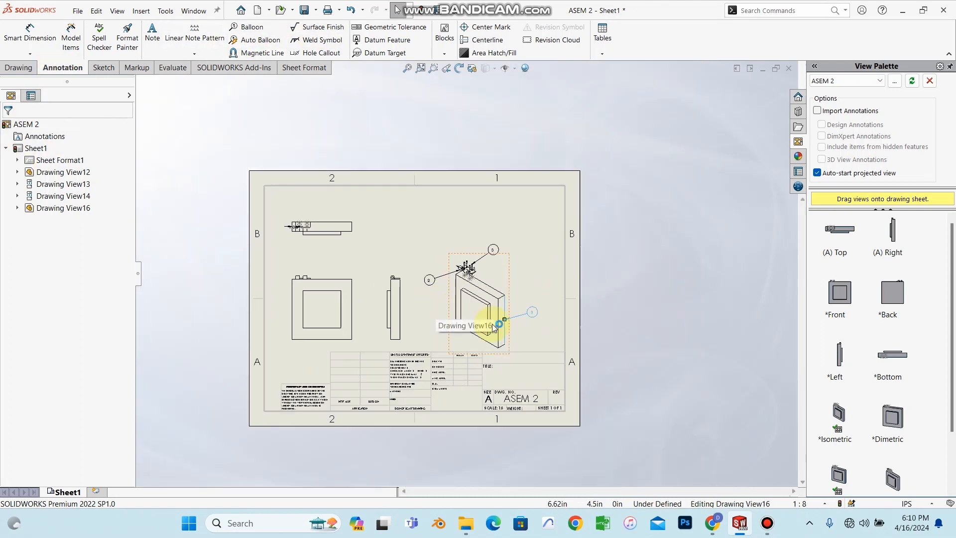
{"action": "scroll", "coordinate": [489, 313], "scroll_direction": "down", "scroll_amount": 2}
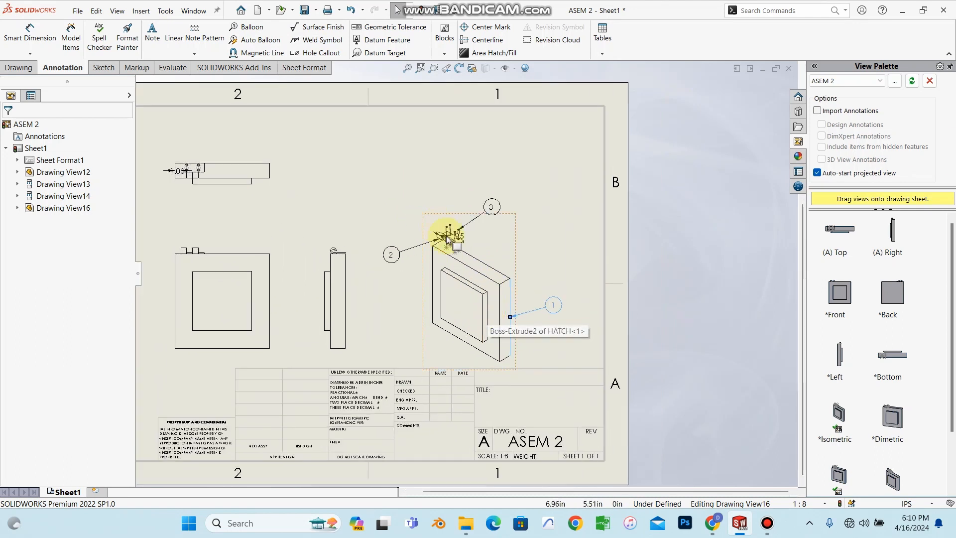
- Start a note with its leader attached to a screw hole beneath the hinge in the exploded view, placing its text beside the hinge
{"action": "scroll", "coordinate": [456, 239], "scroll_direction": "down", "scroll_amount": 4}
{"action": "scroll", "coordinate": [463, 254], "scroll_direction": "down", "scroll_amount": 4}
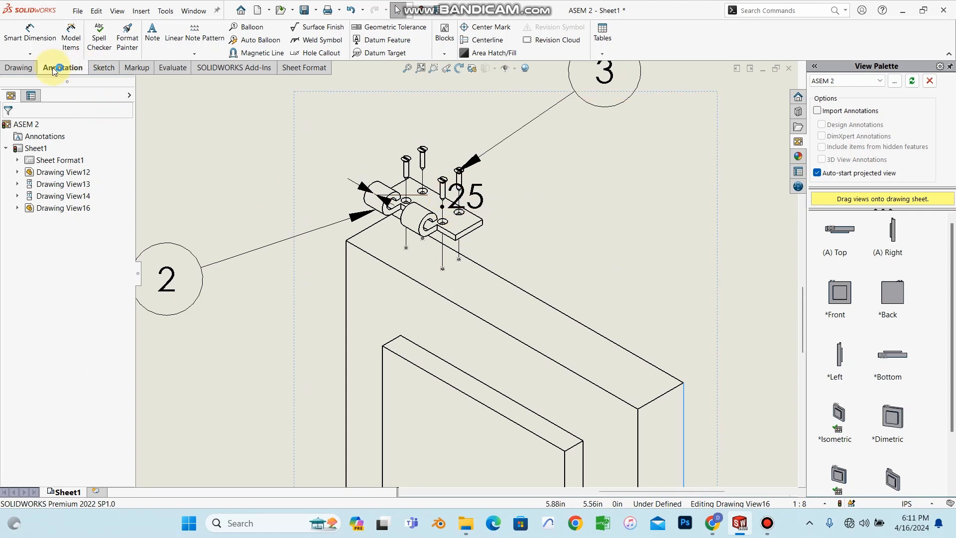
{"action": "left_click", "coordinate": [154, 30]}
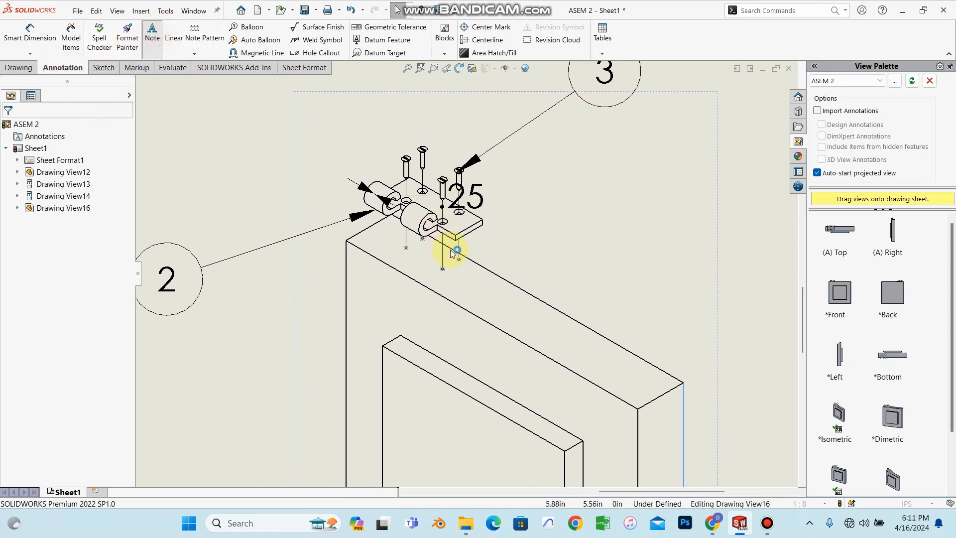
{"action": "scroll", "coordinate": [462, 268], "scroll_direction": "down", "scroll_amount": 2}
{"action": "scroll", "coordinate": [462, 268], "scroll_direction": "down", "scroll_amount": 2}
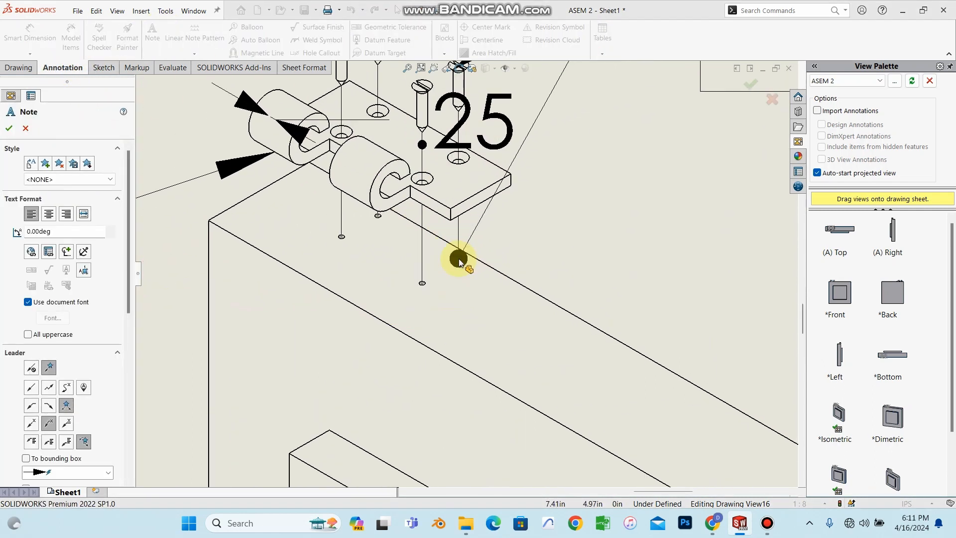
{"action": "left_click", "coordinate": [459, 262]}
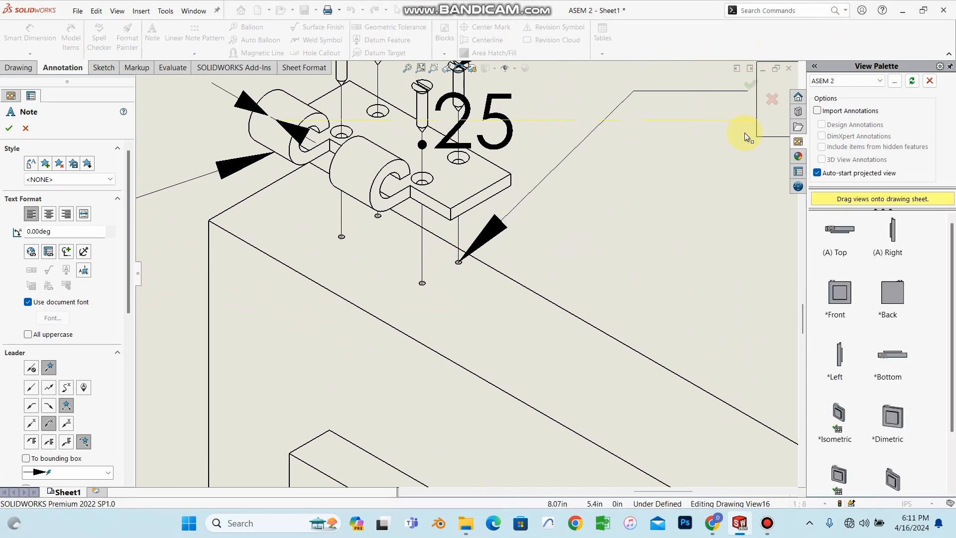
{"action": "scroll", "coordinate": [671, 155], "scroll_direction": "up", "scroll_amount": 2}
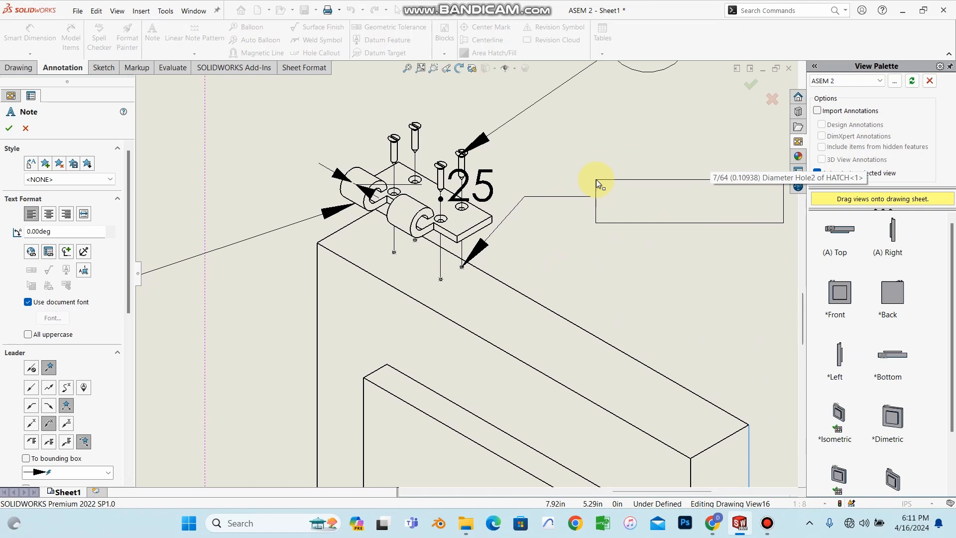
{"action": "left_click", "coordinate": [595, 182]}
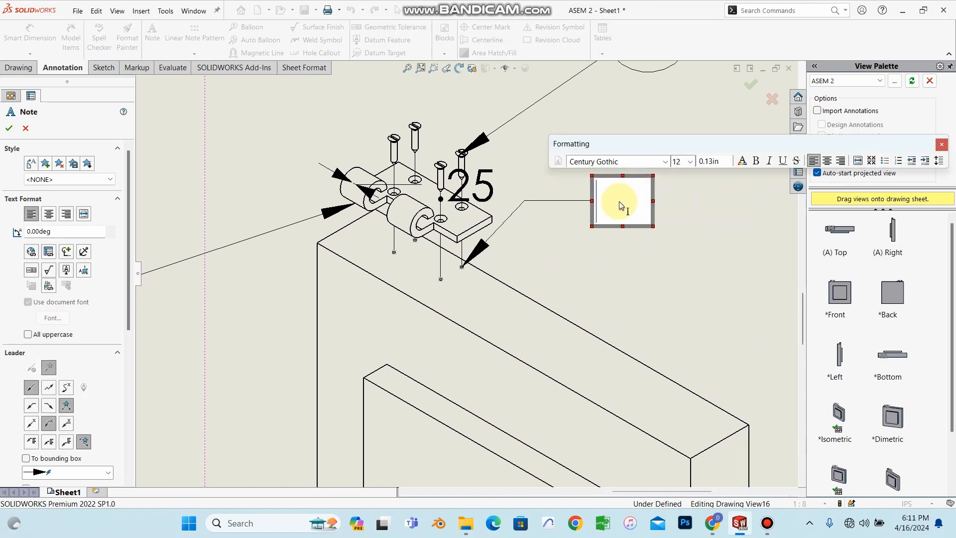
- Look up the drill note wording at Figure 8.22 in the Chrome SOLIDWORKS textbook, and return to the SOLIDWORKS drawing
{"action": "left_click", "coordinate": [709, 528]}
{"action": "left_click", "coordinate": [264, 5]}
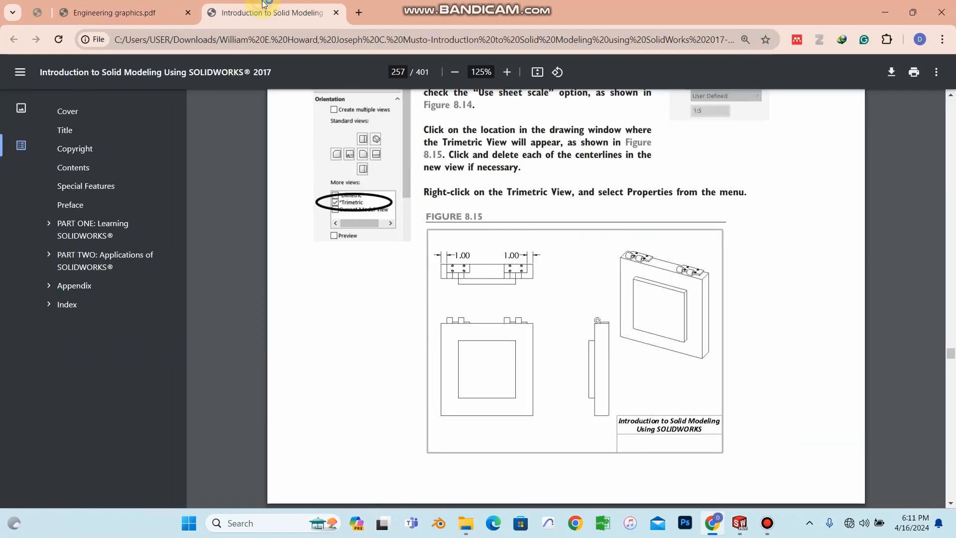
{"action": "scroll", "coordinate": [506, 261], "scroll_direction": "down", "scroll_amount": 20}
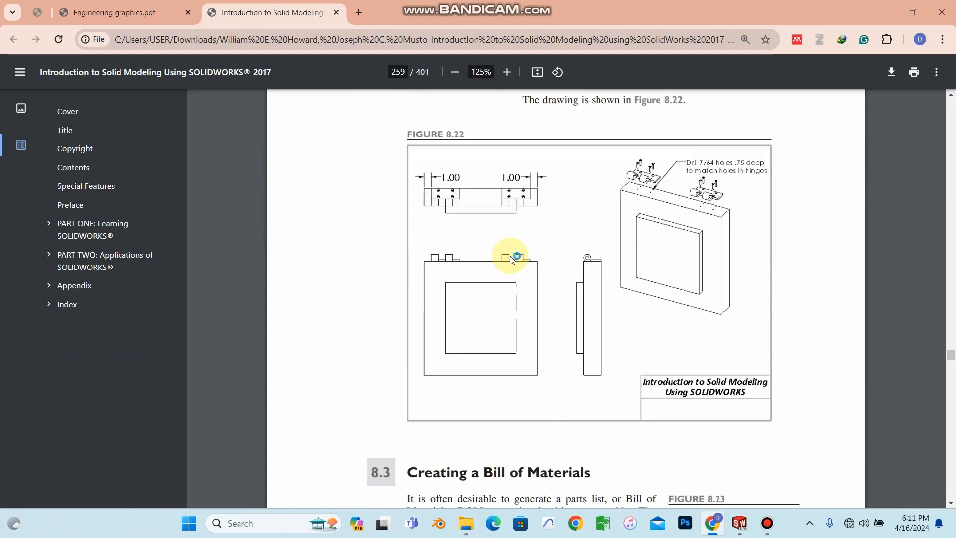
{"action": "scroll", "coordinate": [531, 253], "scroll_direction": "up", "scroll_amount": 1}
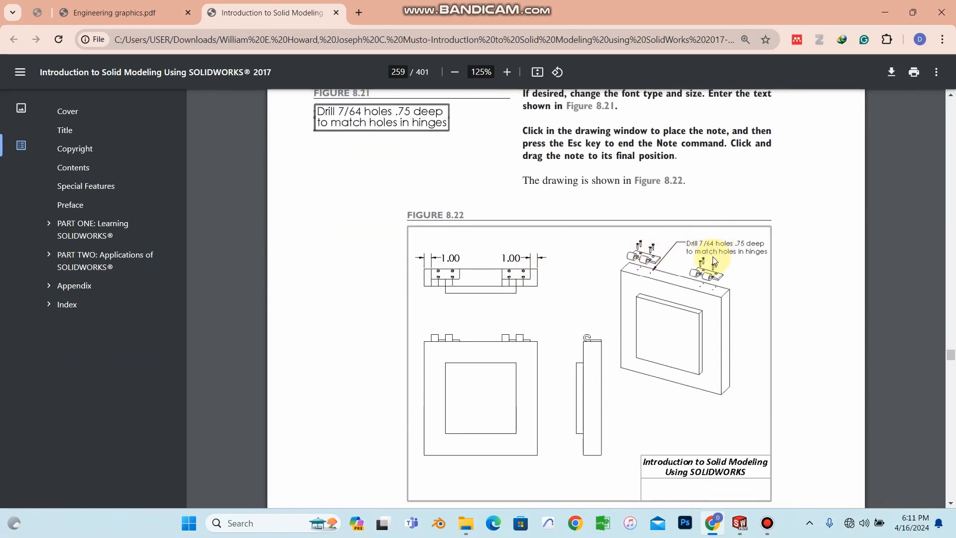
{"action": "mouse_move", "coordinate": [742, 527]}
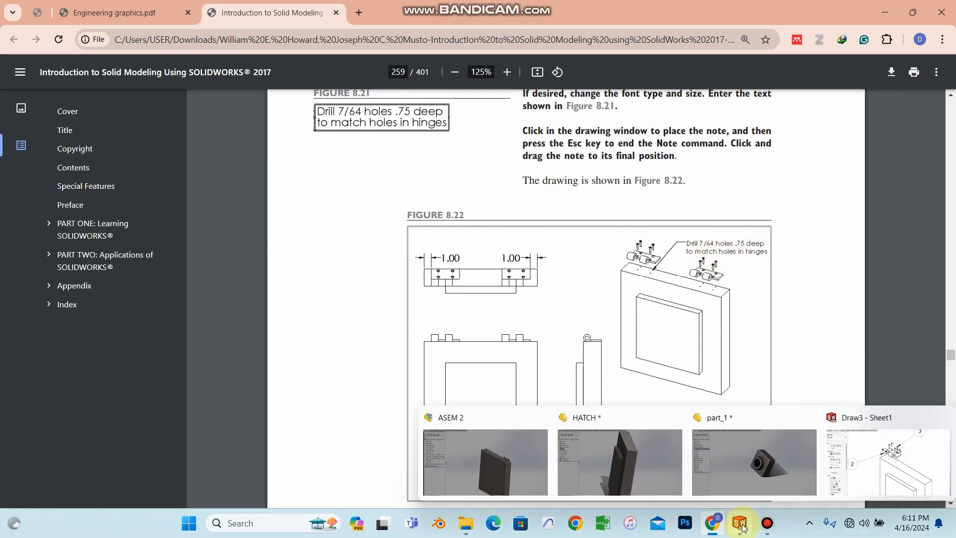
{"action": "left_click", "coordinate": [863, 455]}
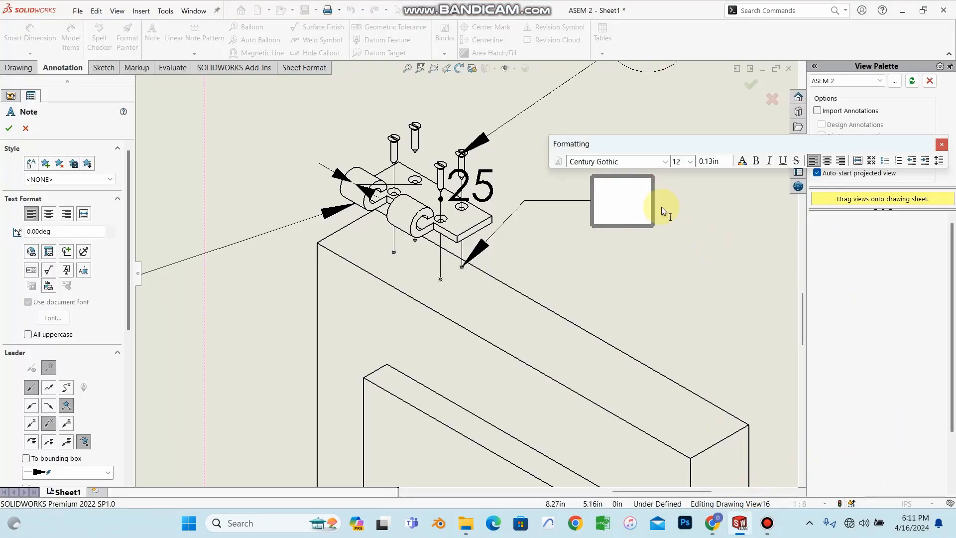
- Enter DRILL WWWWW as the text of the hole note and finish the Note command
{"action": "left_click", "coordinate": [614, 203]}
{"action": "type", "text": "DRI"}
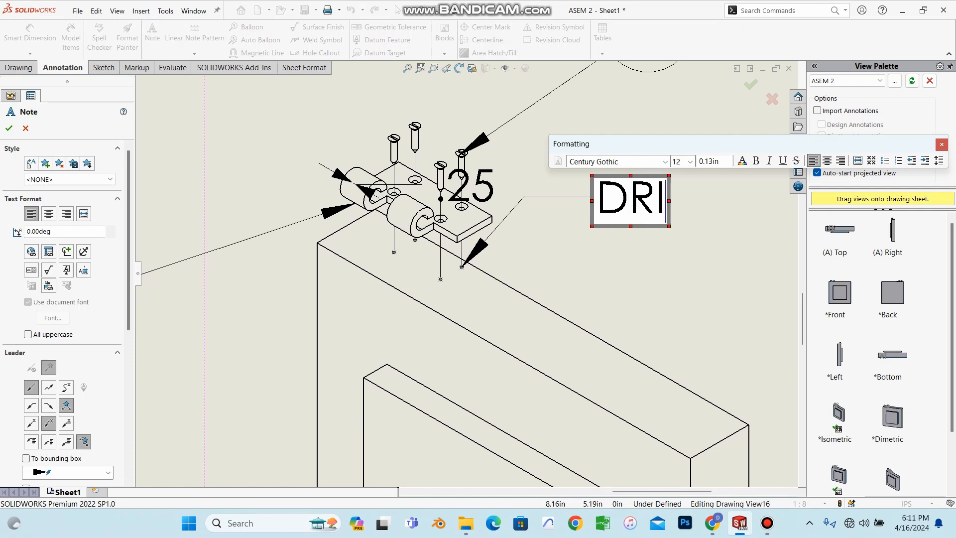
{"action": "type", "text": "LL WW"}
{"action": "left_click", "coordinate": [615, 204]}
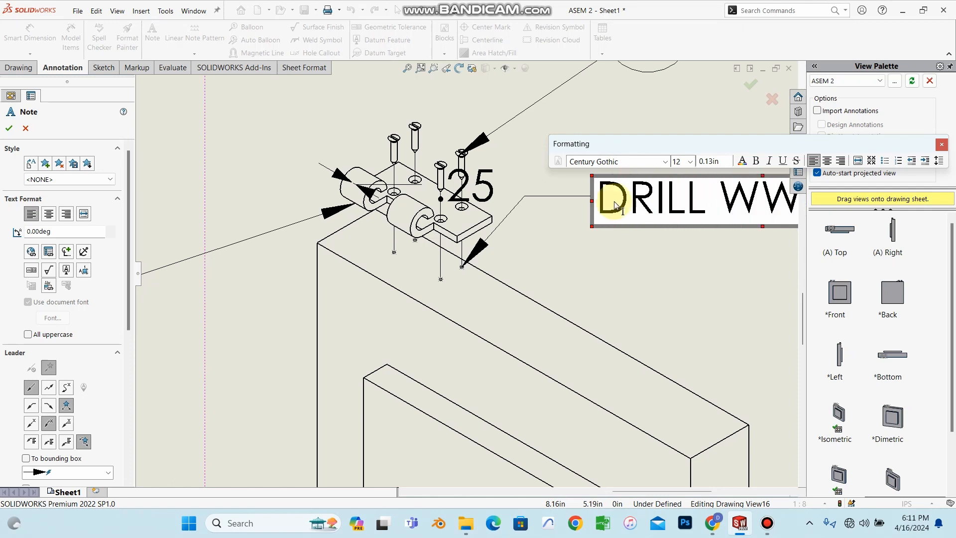
{"action": "key", "text": "Escape"}
{"action": "scroll", "coordinate": [639, 211], "scroll_direction": "up", "scroll_amount": 3}
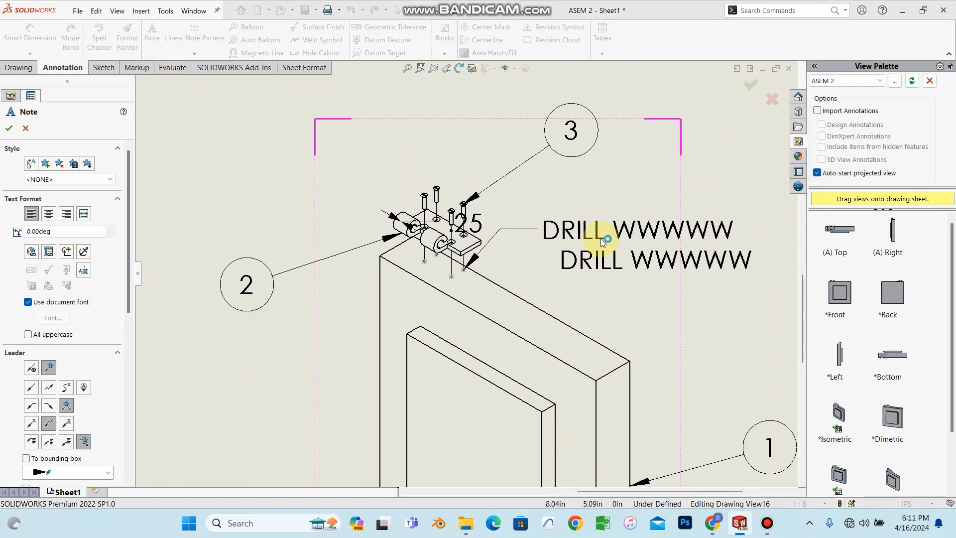
{"action": "key", "text": "Escape"}
- Examine the placement of the drill note and balloons around the exploded isometric view and on the whole sheet
{"action": "scroll", "coordinate": [644, 264], "scroll_direction": "up", "scroll_amount": 4}
{"action": "scroll", "coordinate": [516, 266], "scroll_direction": "down", "scroll_amount": 1}
{"action": "scroll", "coordinate": [476, 269], "scroll_direction": "up", "scroll_amount": 1}
{"action": "scroll", "coordinate": [476, 268], "scroll_direction": "down", "scroll_amount": 3}
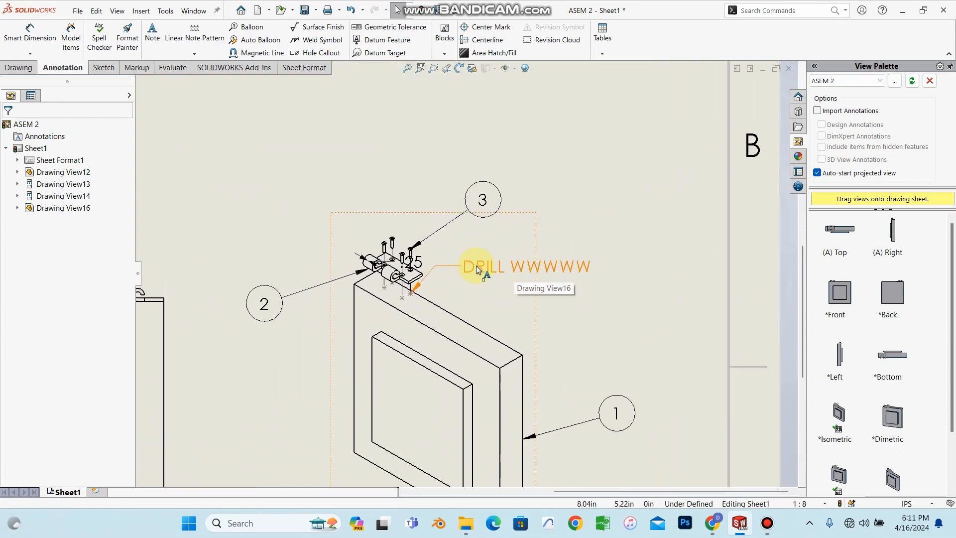
{"action": "scroll", "coordinate": [465, 293], "scroll_direction": "up", "scroll_amount": 2}
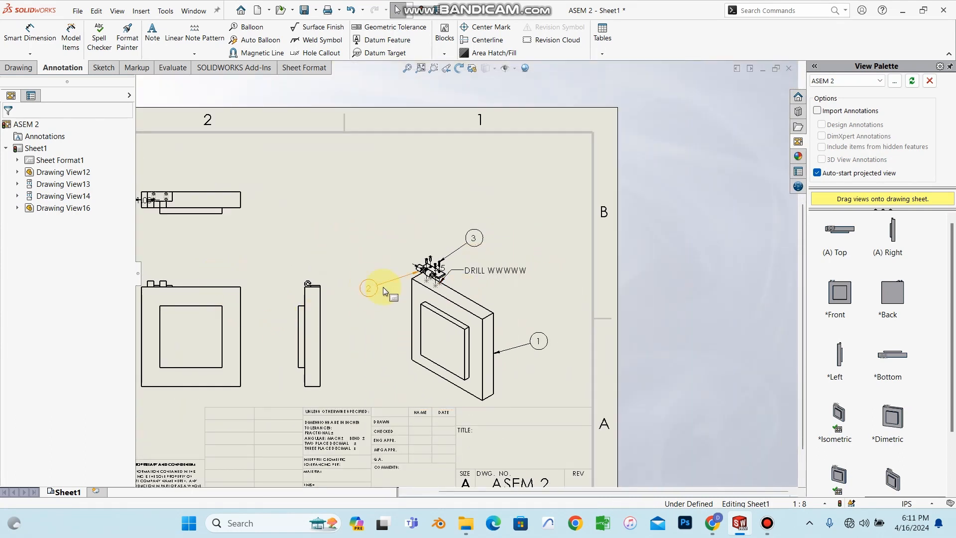
{"action": "scroll", "coordinate": [497, 274], "scroll_direction": "up", "scroll_amount": 2}
{"action": "scroll", "coordinate": [451, 271], "scroll_direction": "down", "scroll_amount": 2}
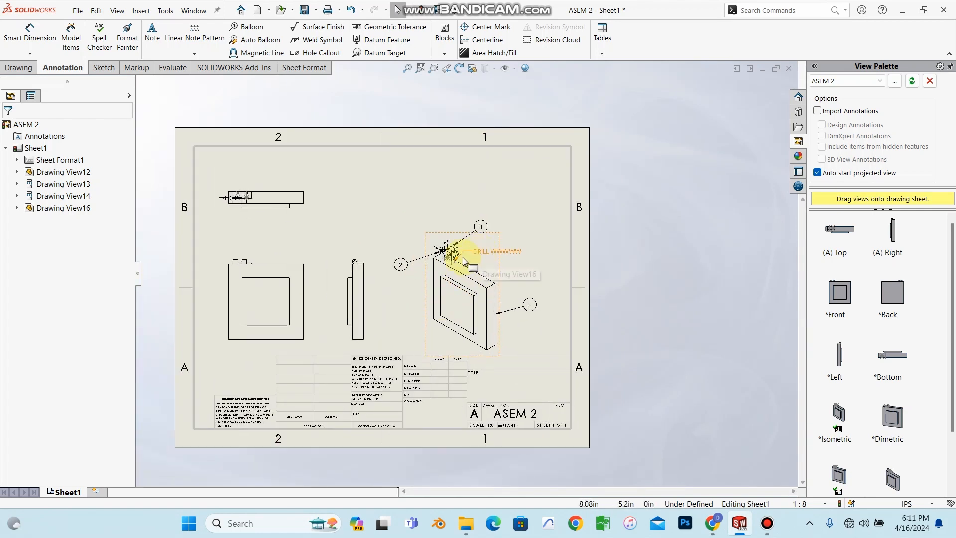
{"action": "scroll", "coordinate": [463, 259], "scroll_direction": "down", "scroll_amount": 2}
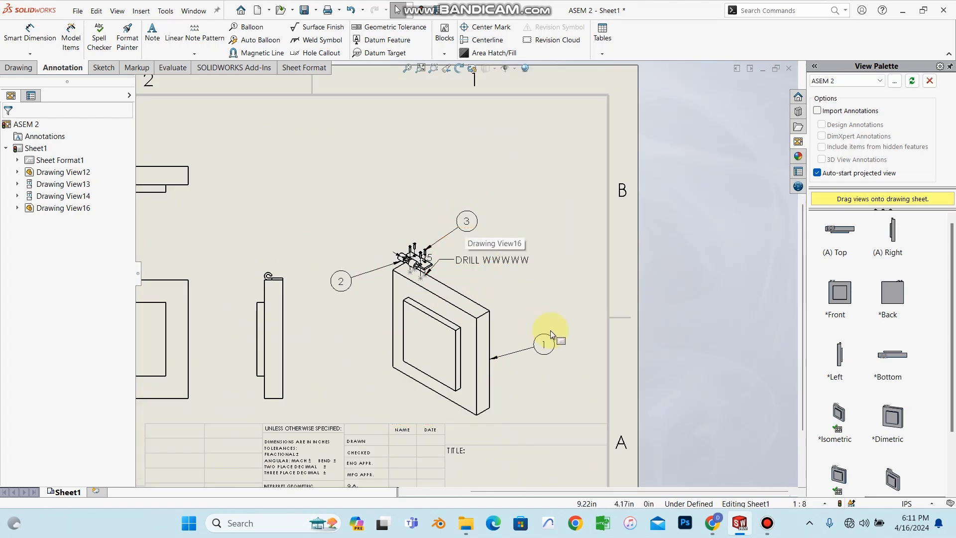
{"action": "scroll", "coordinate": [445, 301], "scroll_direction": "up", "scroll_amount": 3}
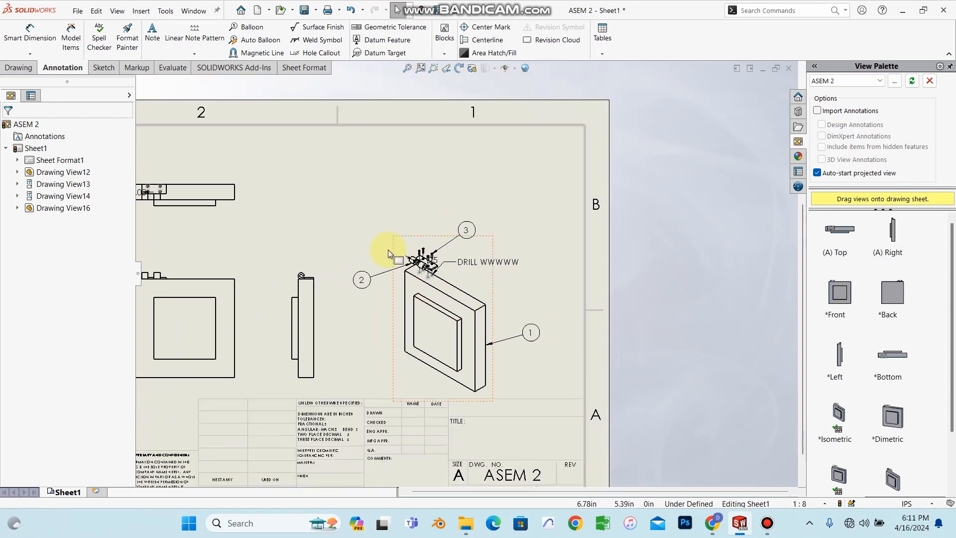
- Review the note instructions in the Chrome textbook, and bring up the Engineering graphics PDF
{"action": "left_click", "coordinate": [712, 523]}
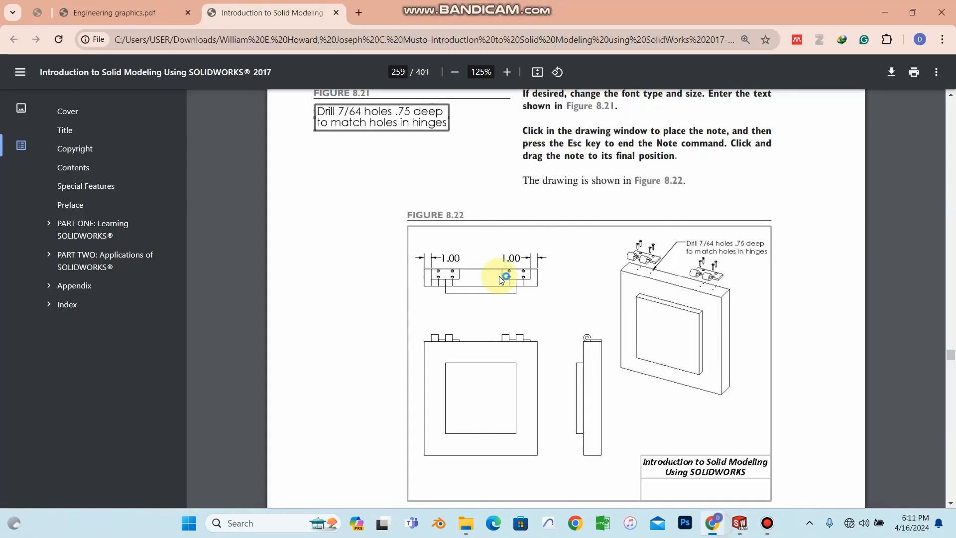
{"action": "scroll", "coordinate": [393, 114], "scroll_direction": "up", "scroll_amount": 3}
{"action": "scroll", "coordinate": [533, 238], "scroll_direction": "up", "scroll_amount": 3}
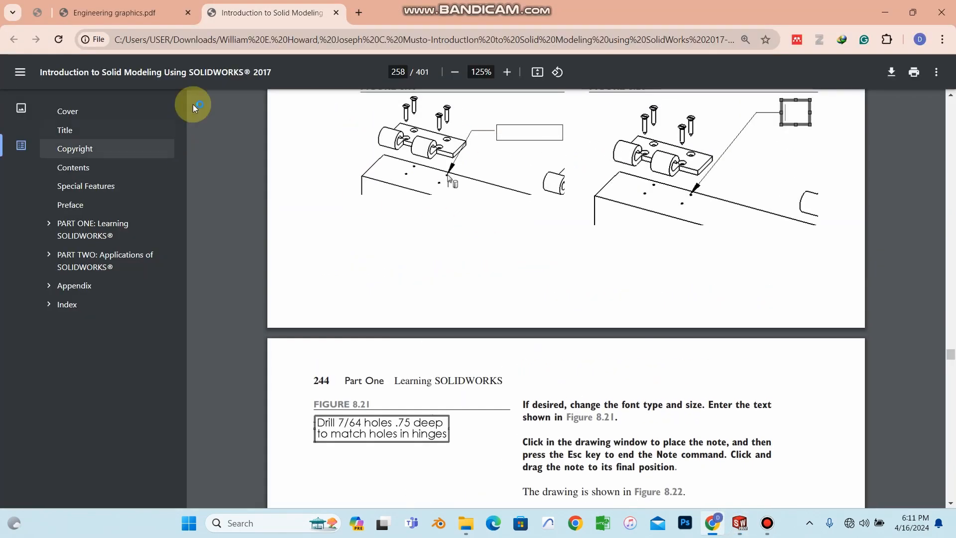
{"action": "left_click", "coordinate": [137, 11]}
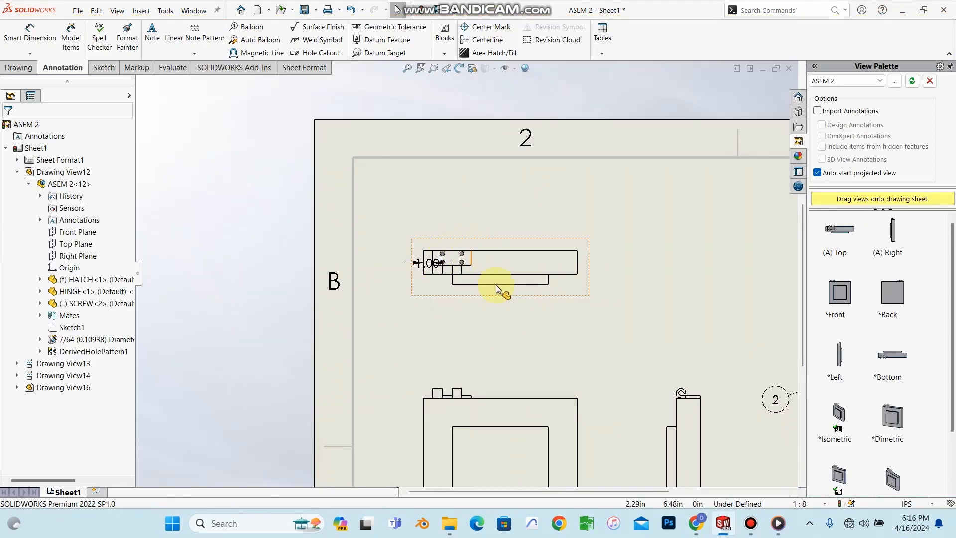
- Insert model dimensions into the front view, trying the selected component as source and retrying with the entire model
{"action": "scroll", "coordinate": [496, 287], "scroll_direction": "up", "scroll_amount": 4}
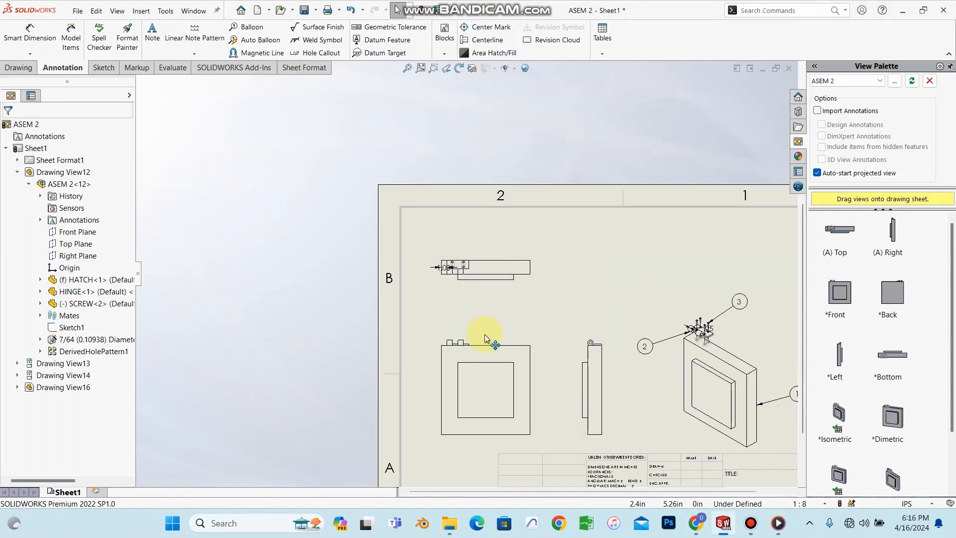
{"action": "left_click", "coordinate": [483, 336]}
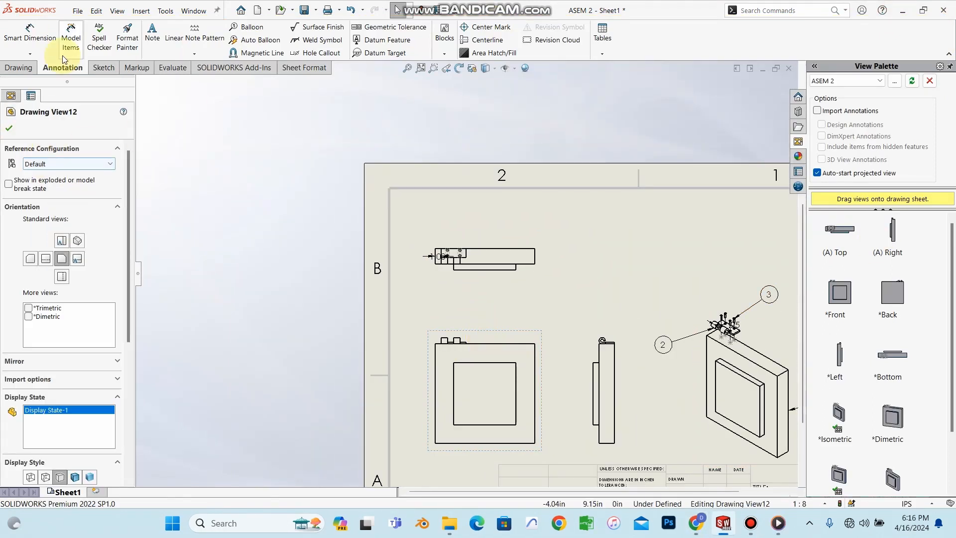
{"action": "left_click", "coordinate": [72, 39]}
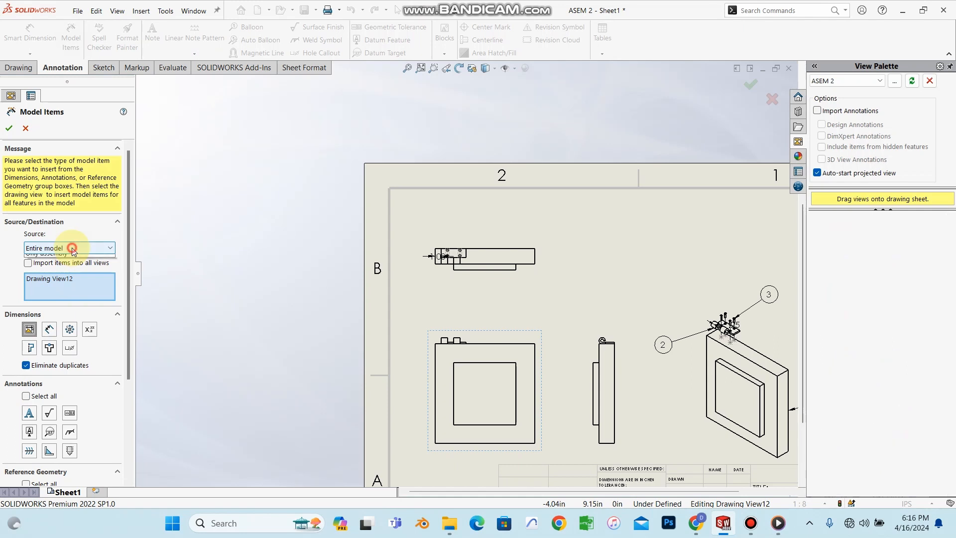
{"action": "left_click", "coordinate": [74, 250]}
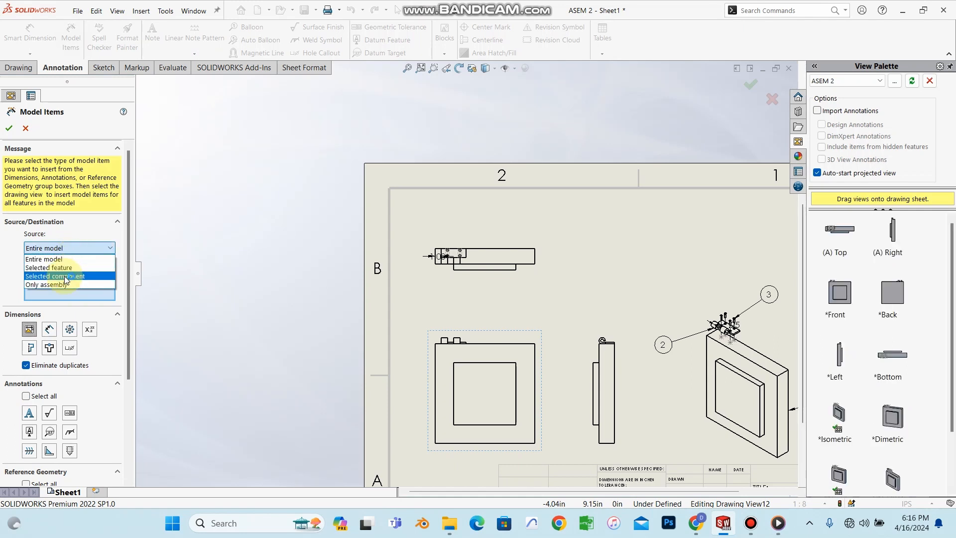
{"action": "left_click", "coordinate": [65, 278]}
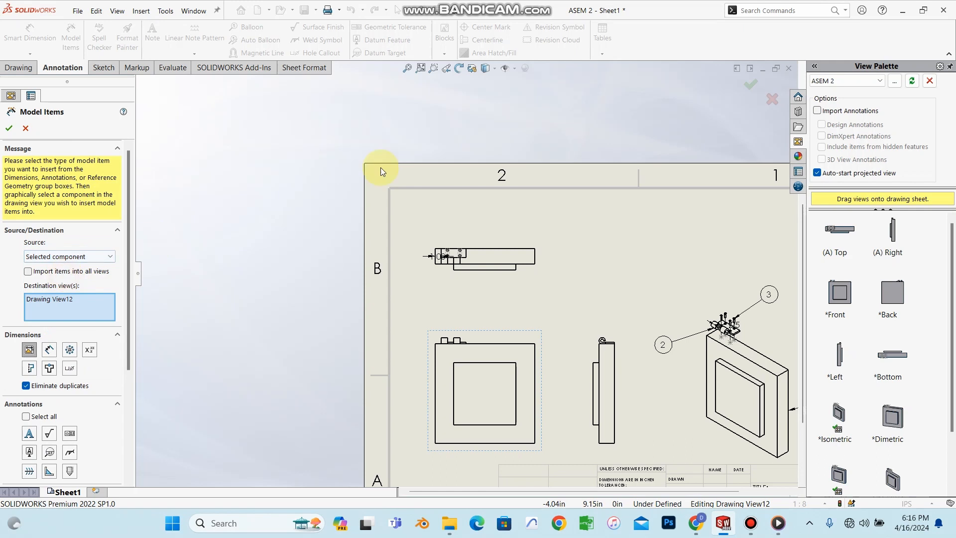
{"action": "left_click", "coordinate": [9, 129]}
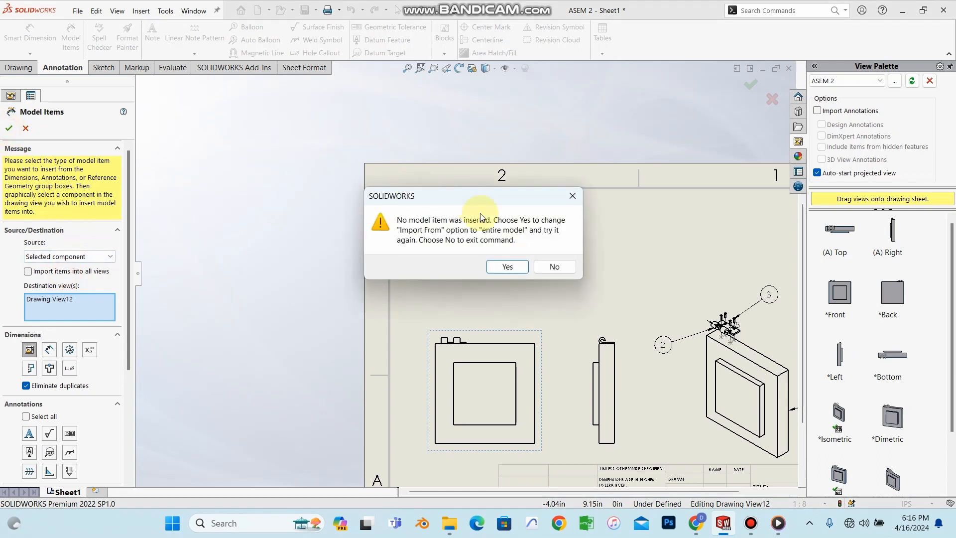
{"action": "left_click", "coordinate": [501, 268]}
- Space out the front view dimensions by moving the overall 16.00 width and height outward and the hinge's 2.00 dimension above it
{"action": "scroll", "coordinate": [552, 354], "scroll_direction": "down", "scroll_amount": 5}
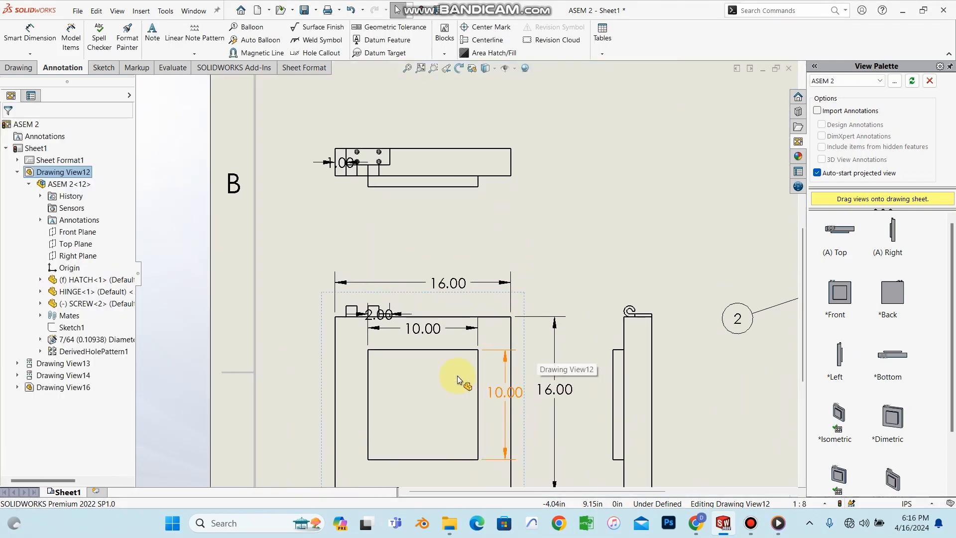
{"action": "scroll", "coordinate": [491, 351], "scroll_direction": "up", "scroll_amount": 4}
{"action": "scroll", "coordinate": [548, 325], "scroll_direction": "down", "scroll_amount": 2}
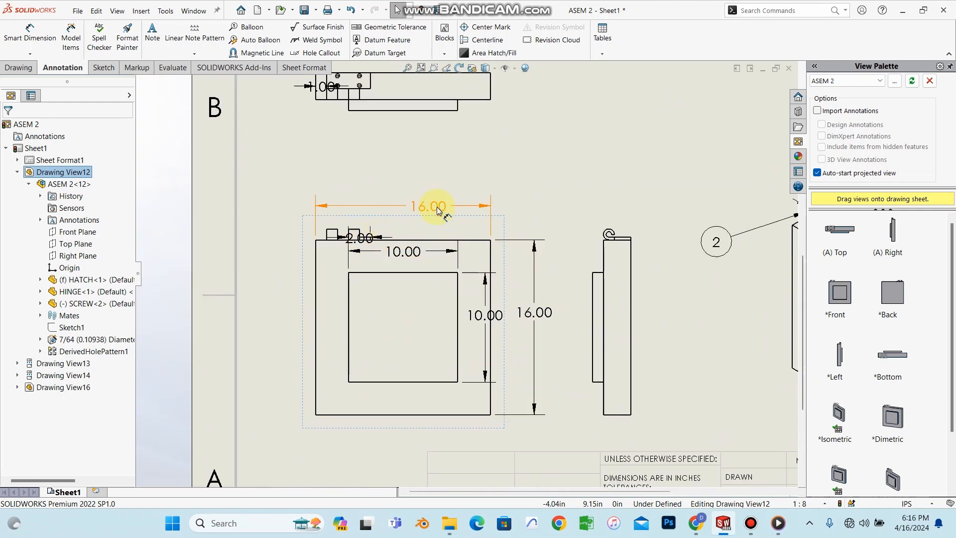
{"action": "left_click_drag", "start_coordinate": [433, 207], "coordinate": [439, 159]}
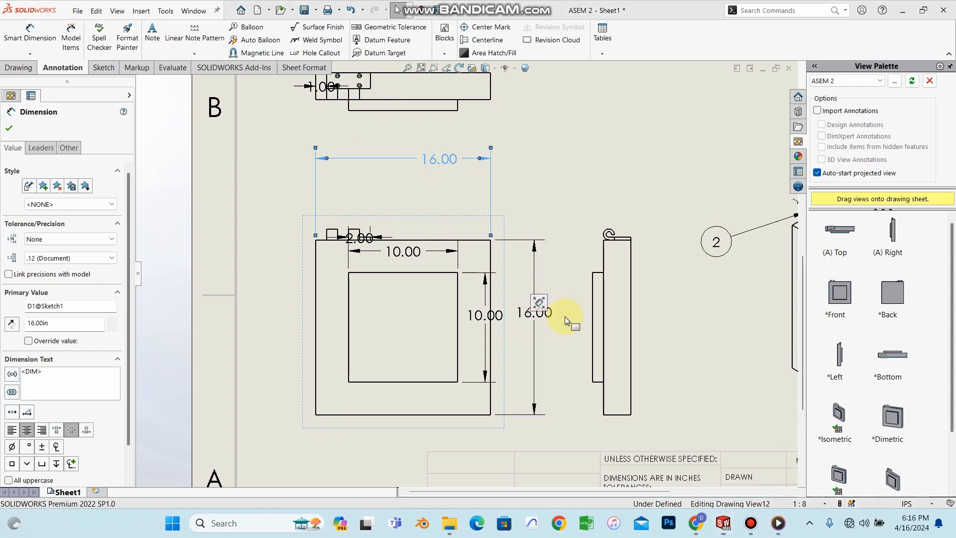
{"action": "left_click_drag", "start_coordinate": [538, 311], "coordinate": [551, 308]}
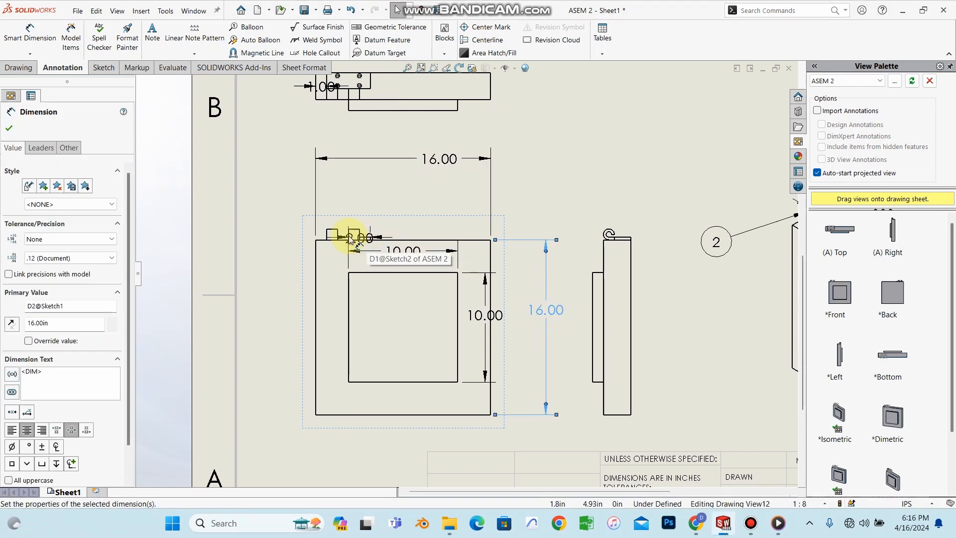
{"action": "scroll", "coordinate": [352, 239], "scroll_direction": "down", "scroll_amount": 4}
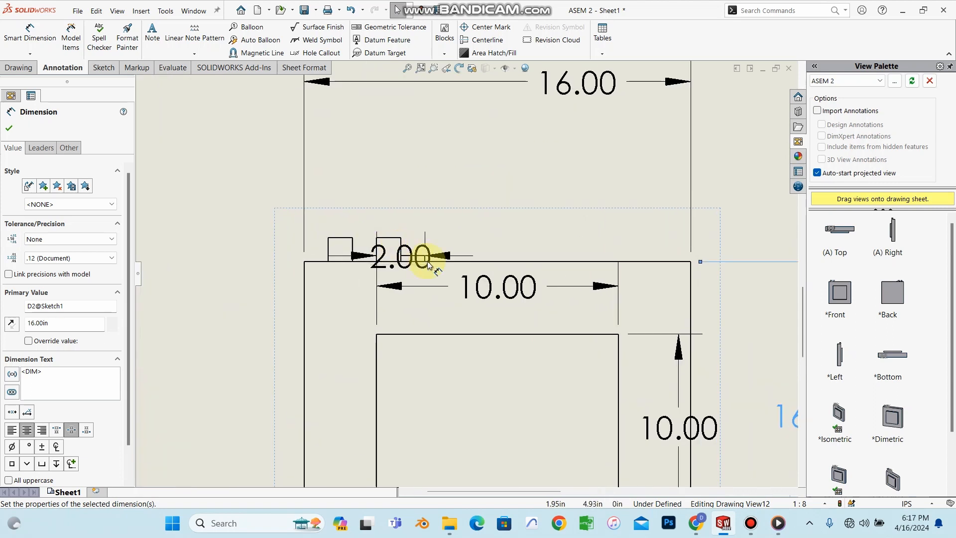
{"action": "left_click_drag", "start_coordinate": [427, 259], "coordinate": [447, 197]}
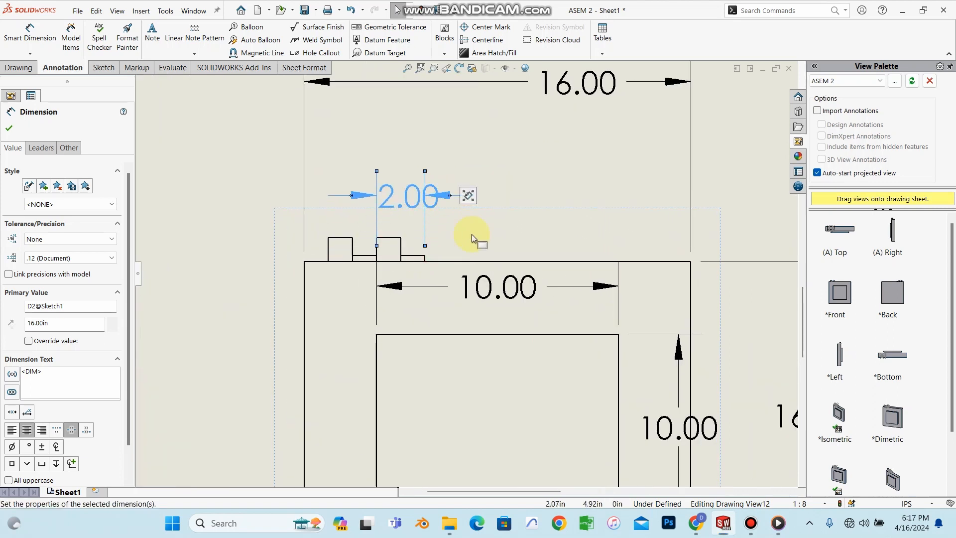
{"action": "scroll", "coordinate": [479, 240], "scroll_direction": "up", "scroll_amount": 4}
{"action": "scroll", "coordinate": [478, 238], "scroll_direction": "up", "scroll_amount": 4}
{"action": "left_click", "coordinate": [9, 128]}
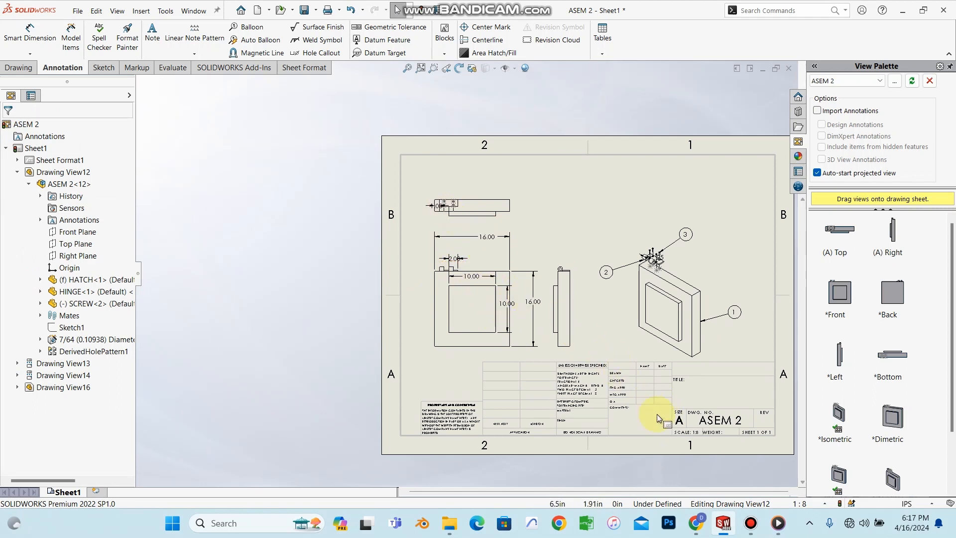
- Review the assembly drawing requirements in the Engineering graphics PDF in Chrome, and return to the SOLIDWORKS drawing
{"action": "scroll", "coordinate": [656, 414], "scroll_direction": "down", "scroll_amount": 2}
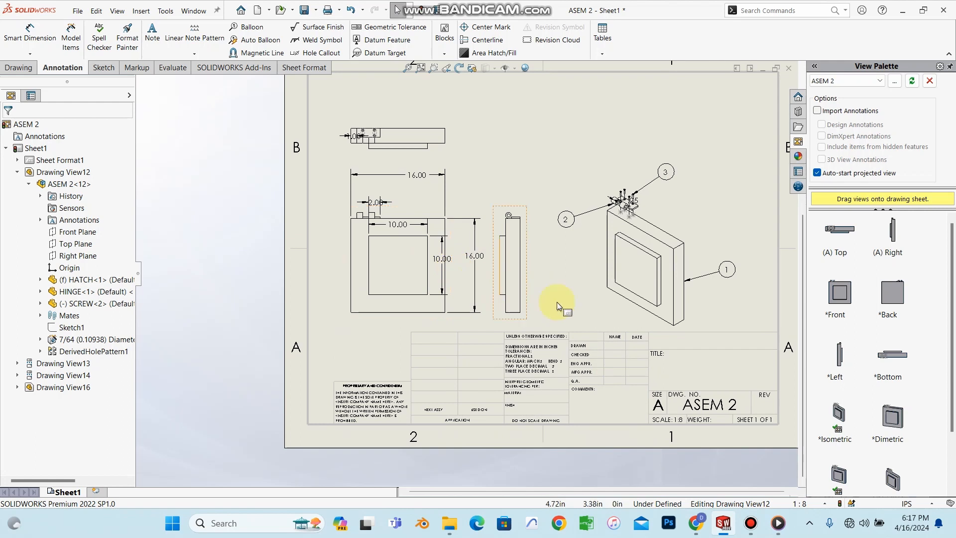
{"action": "left_click", "coordinate": [696, 522]}
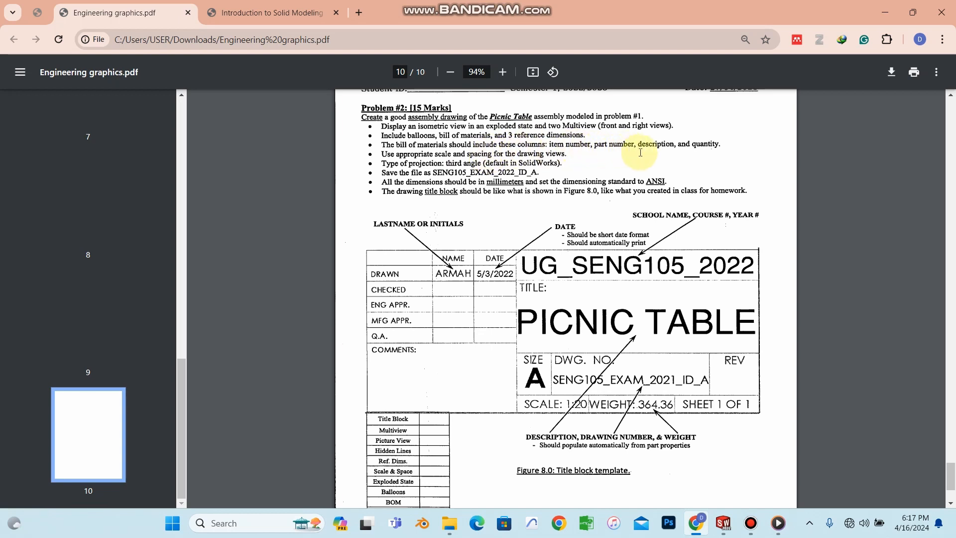
{"action": "left_click", "coordinate": [881, 15]}
{"action": "scroll", "coordinate": [577, 164], "scroll_direction": "up", "scroll_amount": 3}
{"action": "scroll", "coordinate": [573, 174], "scroll_direction": "down", "scroll_amount": 1}
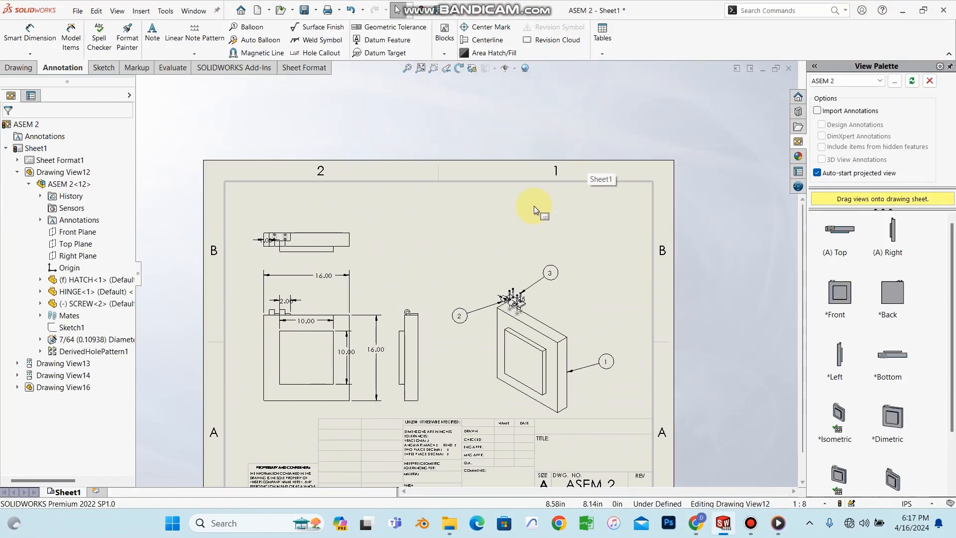
{"action": "scroll", "coordinate": [455, 243], "scroll_direction": "down", "scroll_amount": 2}
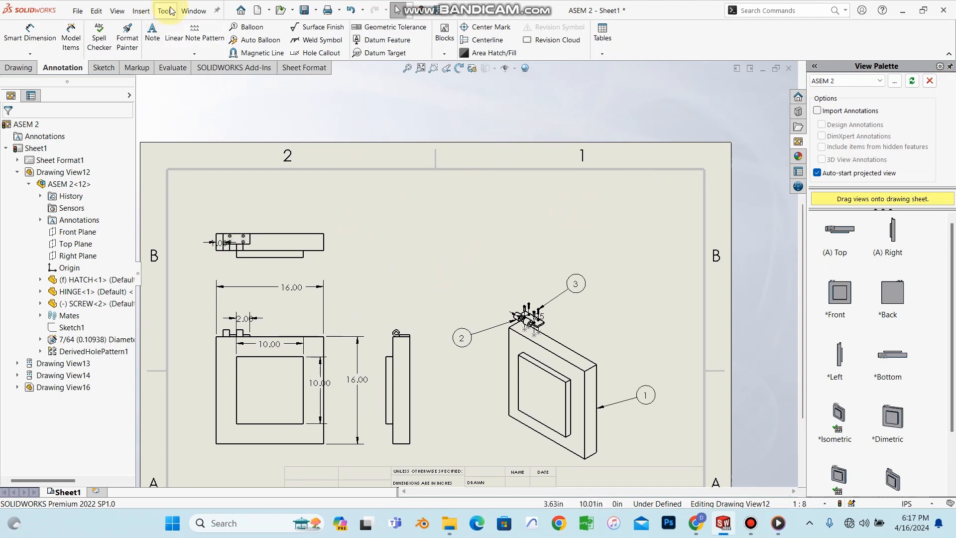
{"action": "left_click", "coordinate": [603, 52]}
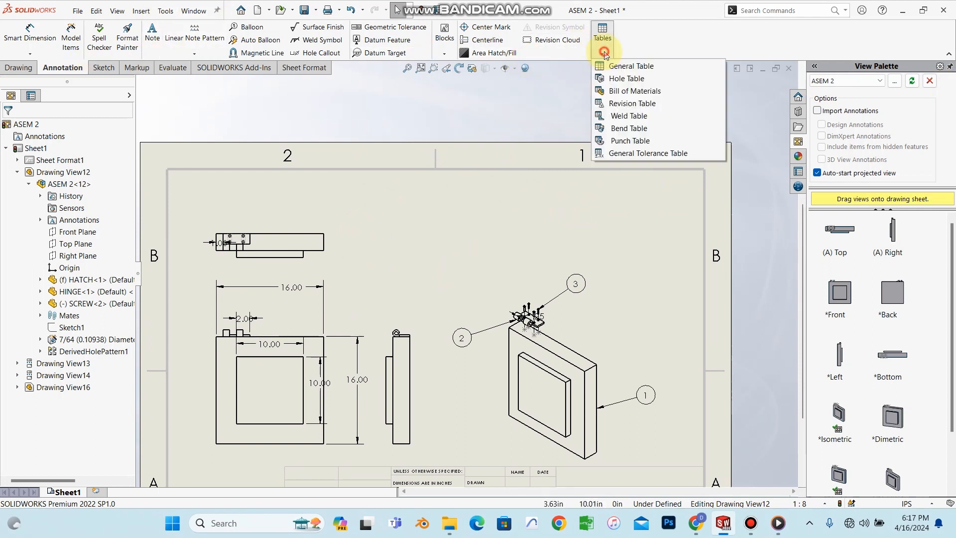
{"action": "left_click", "coordinate": [615, 95]}
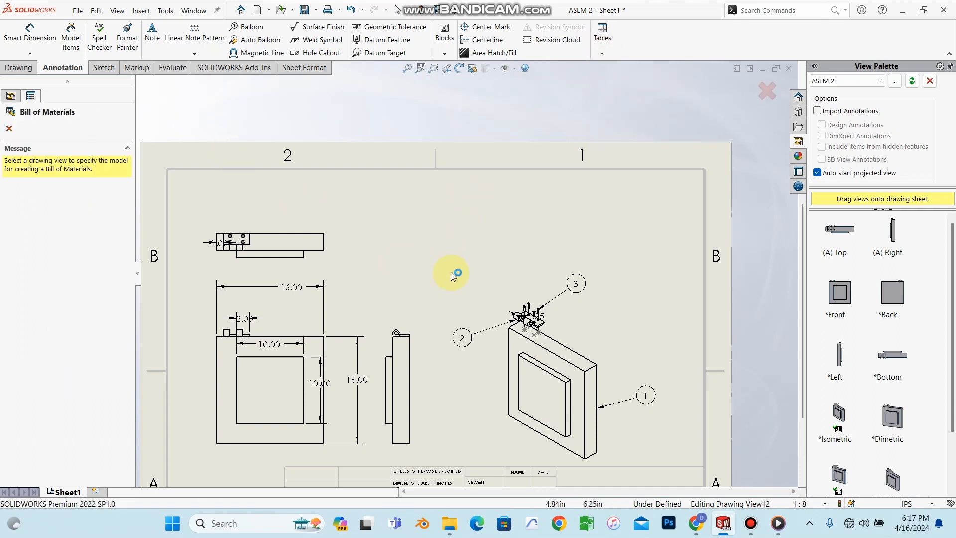
{"action": "left_click", "coordinate": [8, 127]}
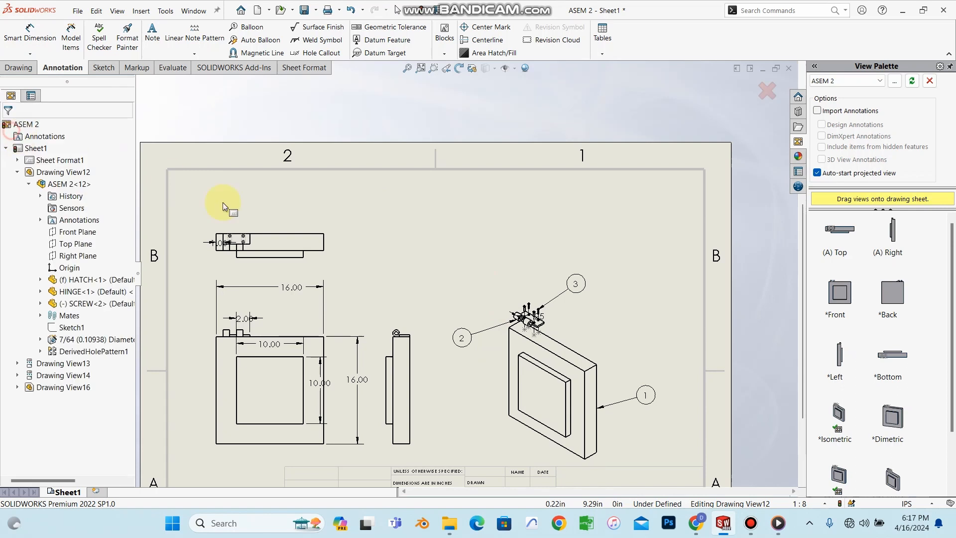
- Insert a top-level bill of materials from the exploded isometric view with the bom-standard template, placing it above that view along the sheet border
{"action": "left_click", "coordinate": [501, 348]}
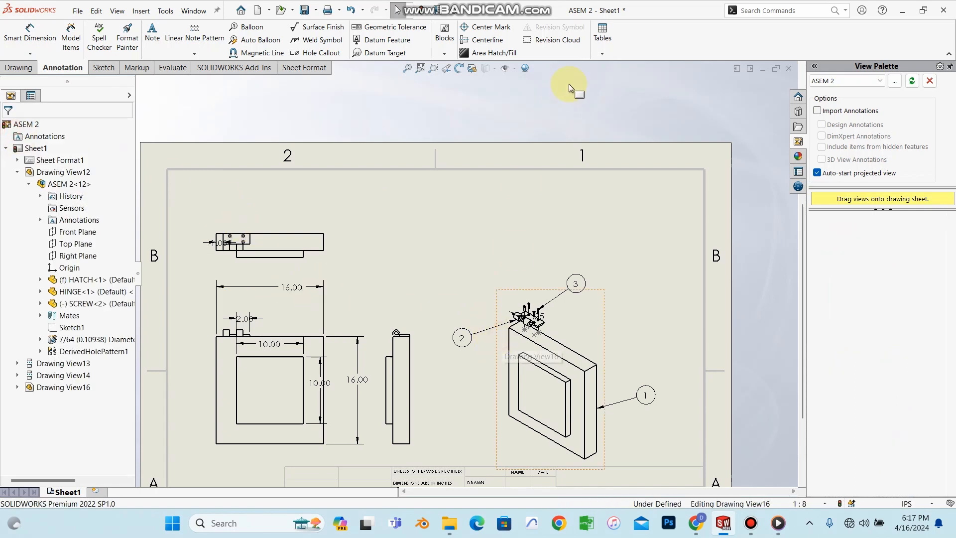
{"action": "left_click", "coordinate": [599, 56]}
{"action": "left_click", "coordinate": [613, 90]}
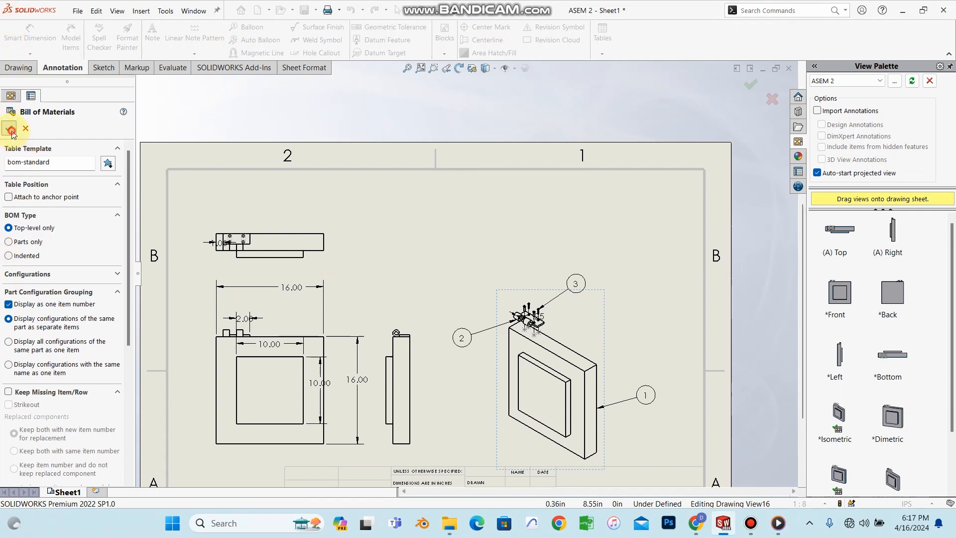
{"action": "left_click", "coordinate": [11, 131]}
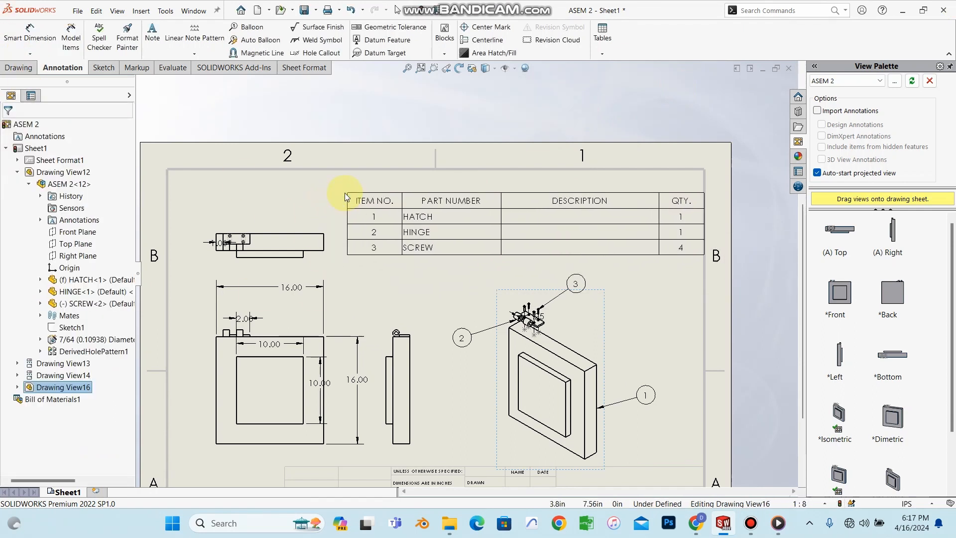
{"action": "left_click", "coordinate": [338, 180]}
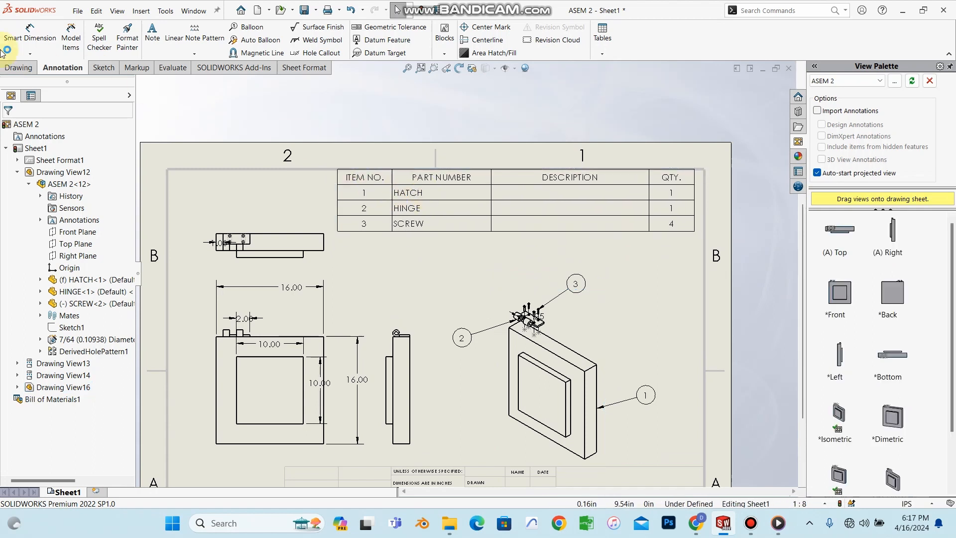
- Check the required bill of materials columns in the Chrome PDF against the inserted table, and return to the SOLIDWORKS drawing
{"action": "left_click", "coordinate": [502, 201]}
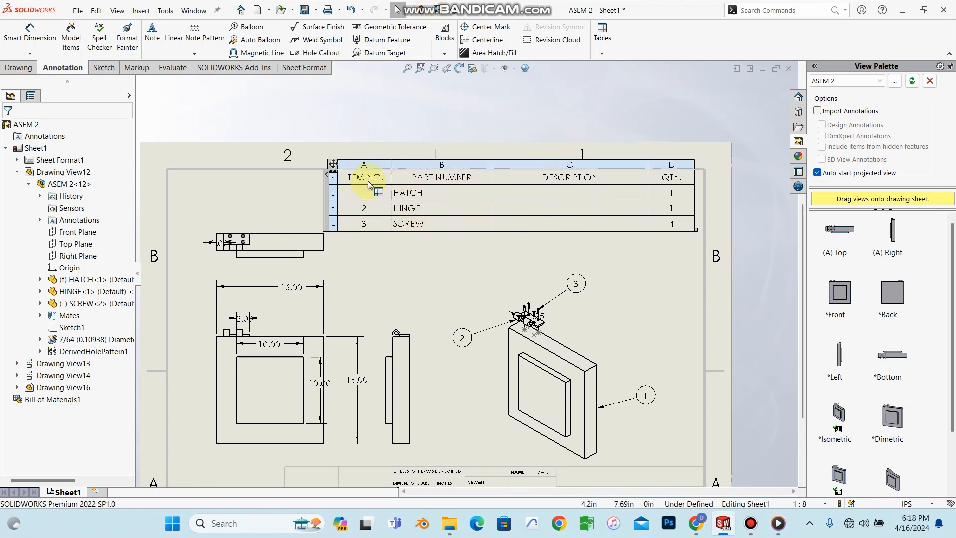
{"action": "left_click", "coordinate": [696, 522]}
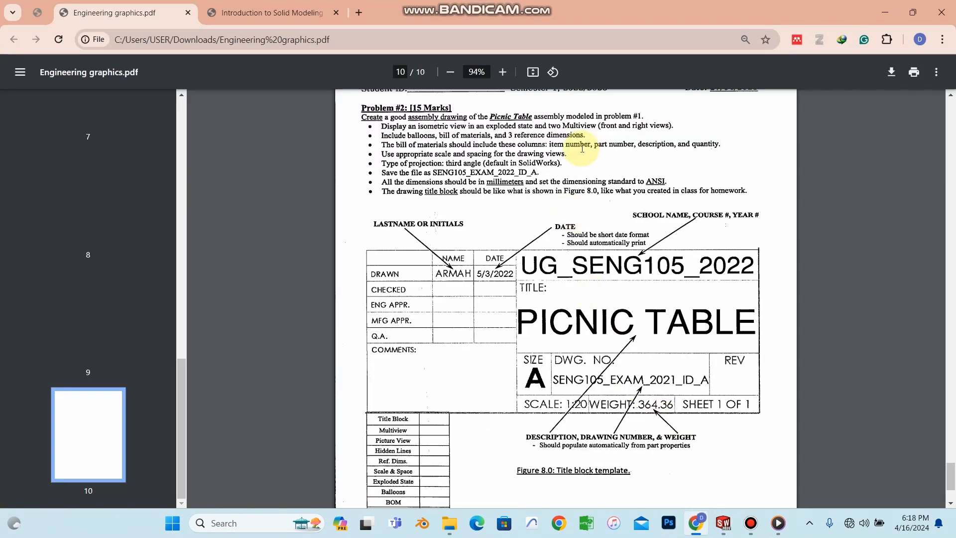
{"action": "left_click", "coordinate": [877, 12]}
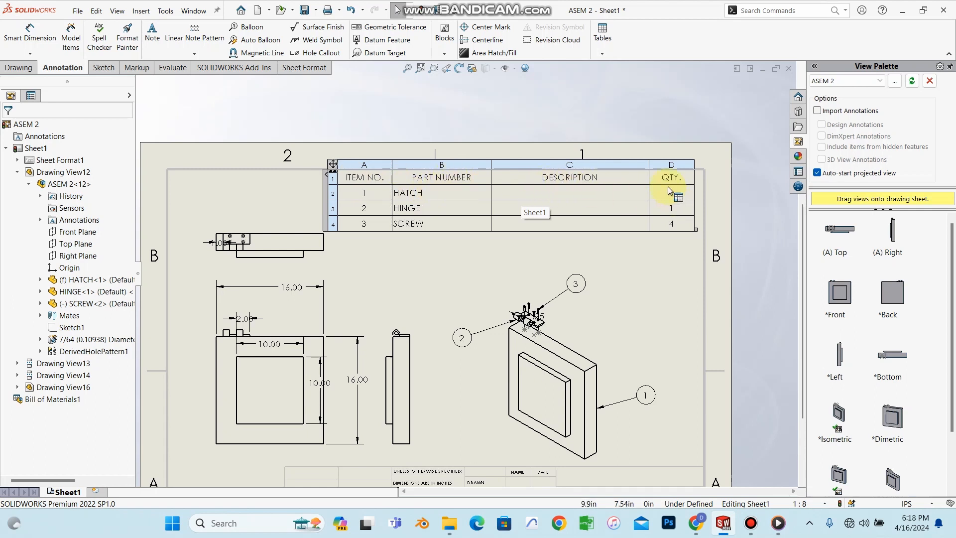
- Try to rename the bill of materials header PART NUMBER as PART NAME
{"action": "double_click", "coordinate": [448, 180]}
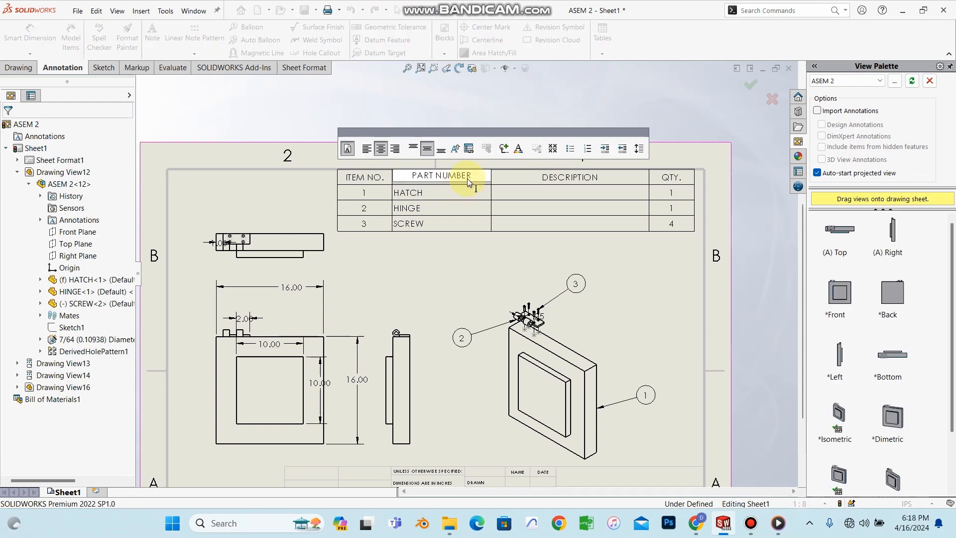
{"action": "key", "text": "BackSpace"}
{"action": "key", "text": "BackSpace"}
{"action": "key", "text": "BackSpace"}
{"action": "key", "text": "BackSpace"}
{"action": "key", "text": "BackSpace"}
{"action": "type", "text": "AME"}
{"action": "left_click", "coordinate": [503, 180]}
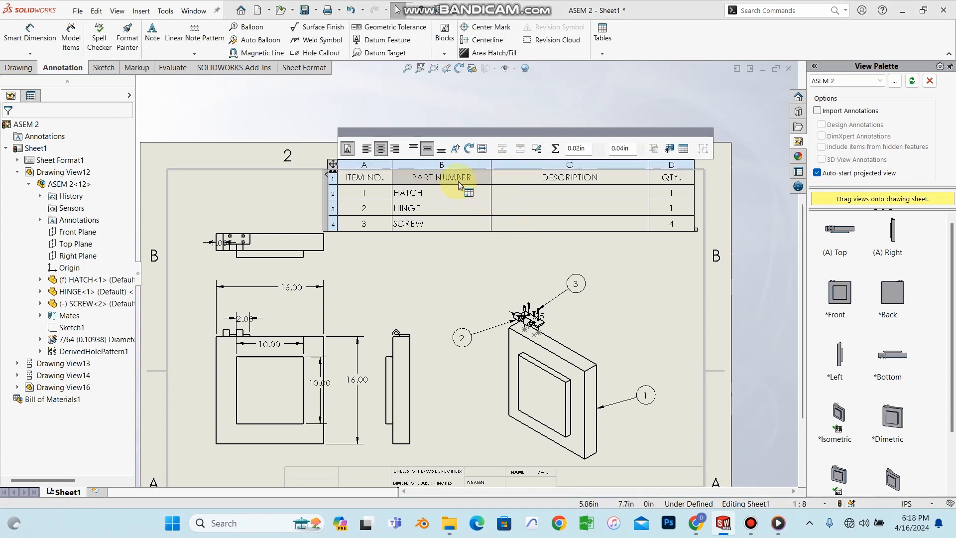
{"action": "left_click", "coordinate": [501, 254]}
{"action": "left_click", "coordinate": [486, 201]}
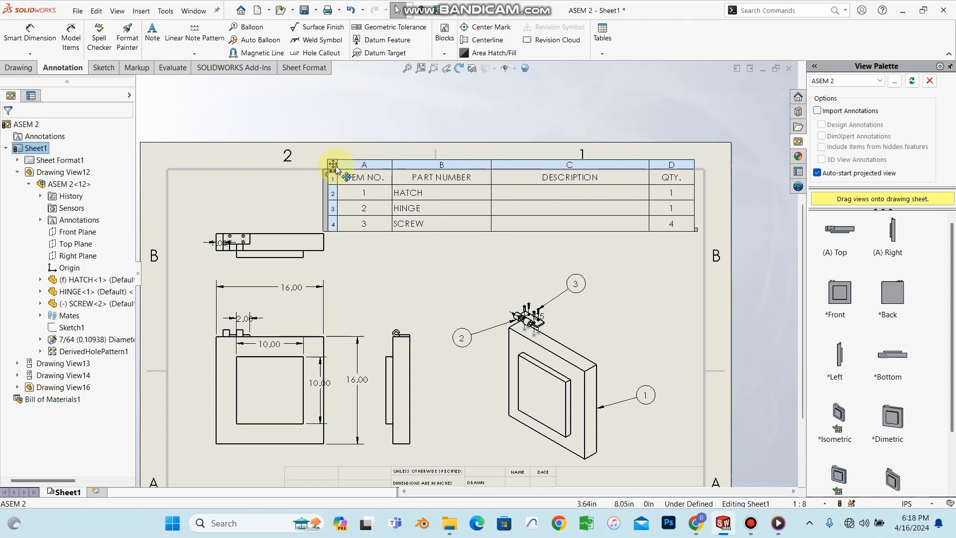
- Turn off the document font for the ITEM NO. header cell and set its font to Times New Roman
{"action": "left_click", "coordinate": [365, 180]}
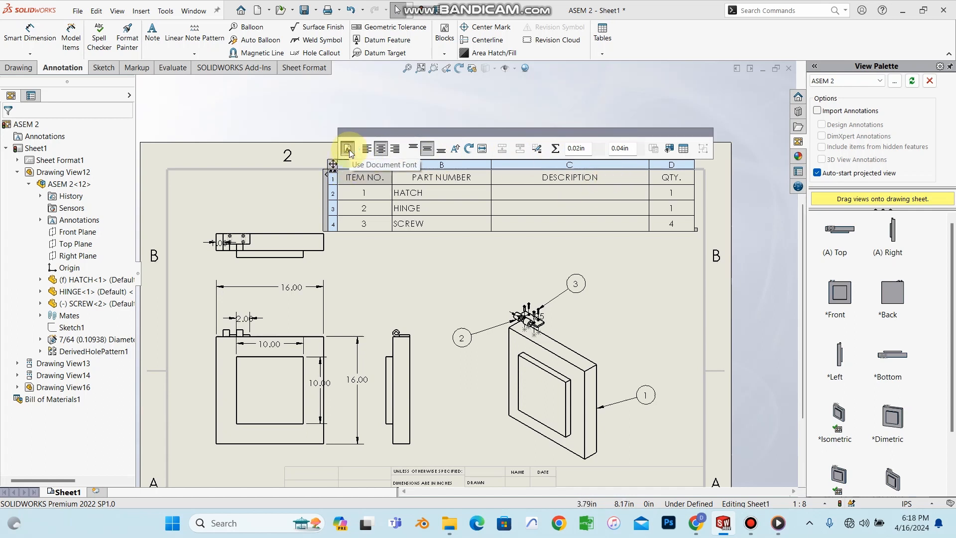
{"action": "left_click", "coordinate": [347, 149]}
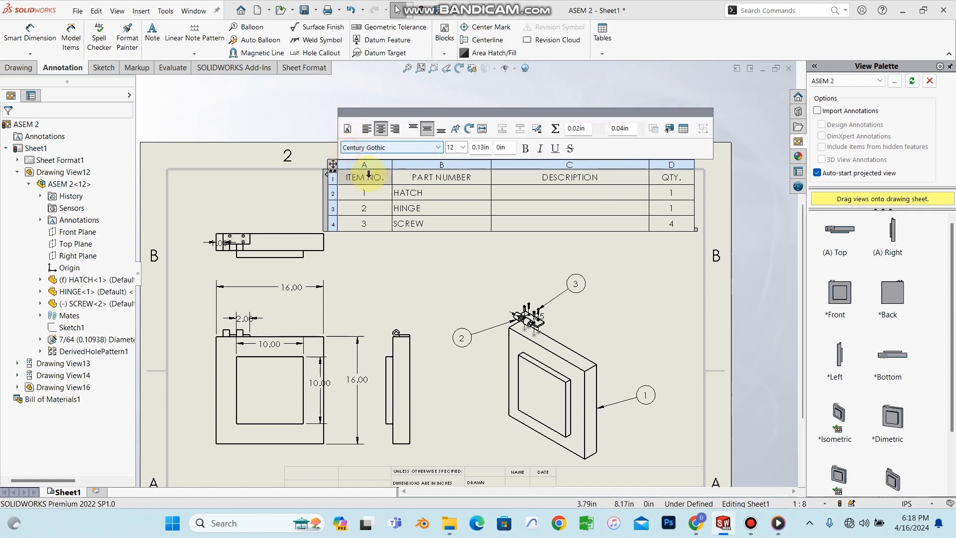
{"action": "left_click", "coordinate": [425, 152]}
{"action": "left_click_drag", "start_coordinate": [437, 247], "coordinate": [416, 392]}
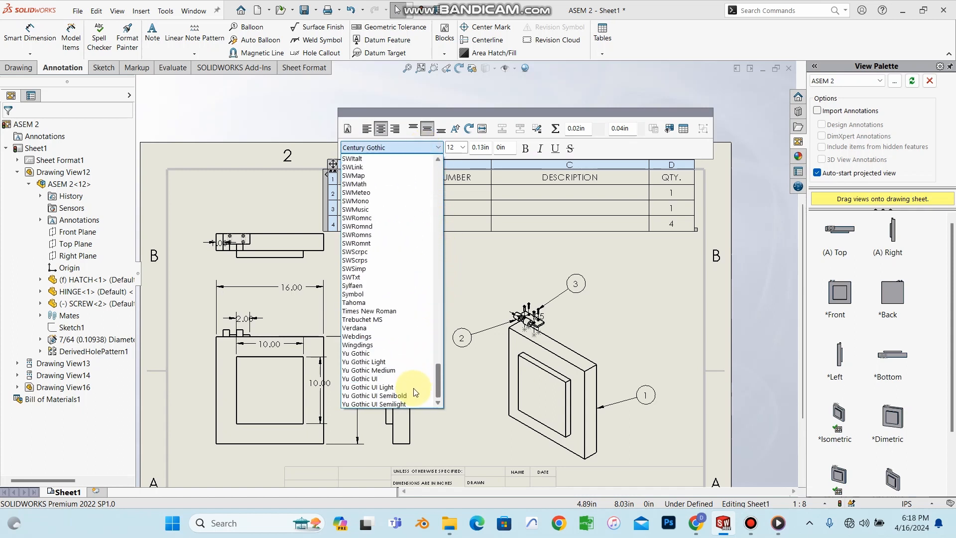
{"action": "left_click", "coordinate": [395, 310]}
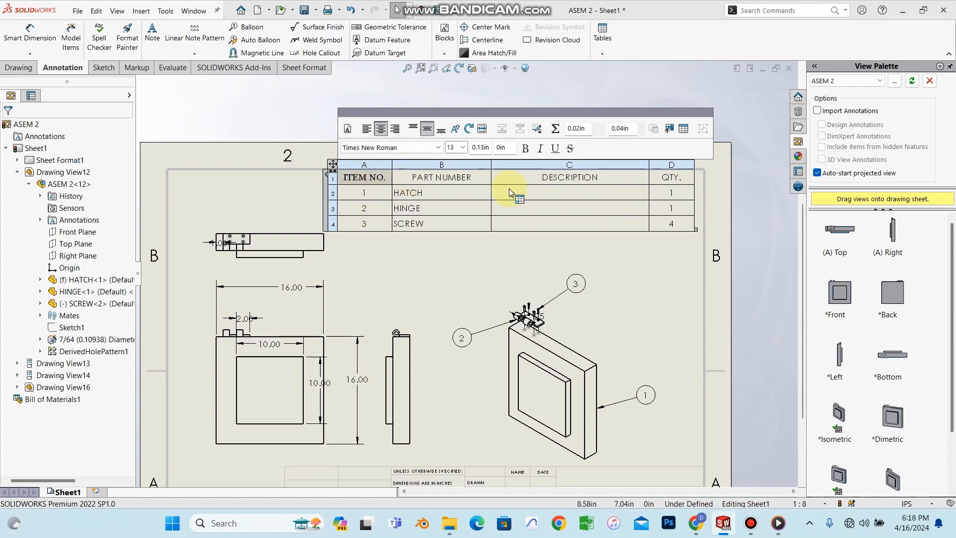
- Select the whole bill of materials table and set its font to Times New Roman
{"action": "left_click", "coordinate": [332, 165]}
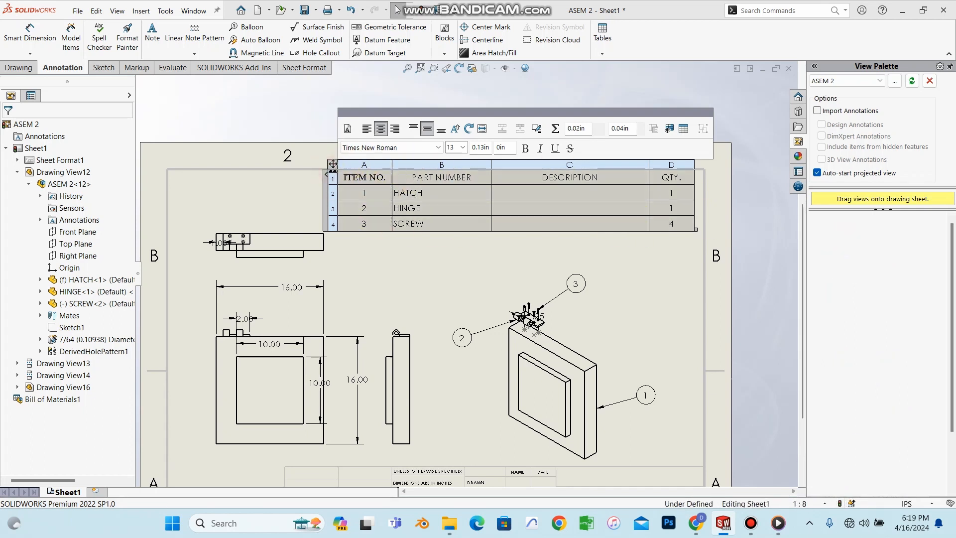
{"action": "left_click", "coordinate": [418, 147]}
{"action": "left_click_drag", "start_coordinate": [441, 197], "coordinate": [416, 398]}
{"action": "left_click", "coordinate": [393, 308]}
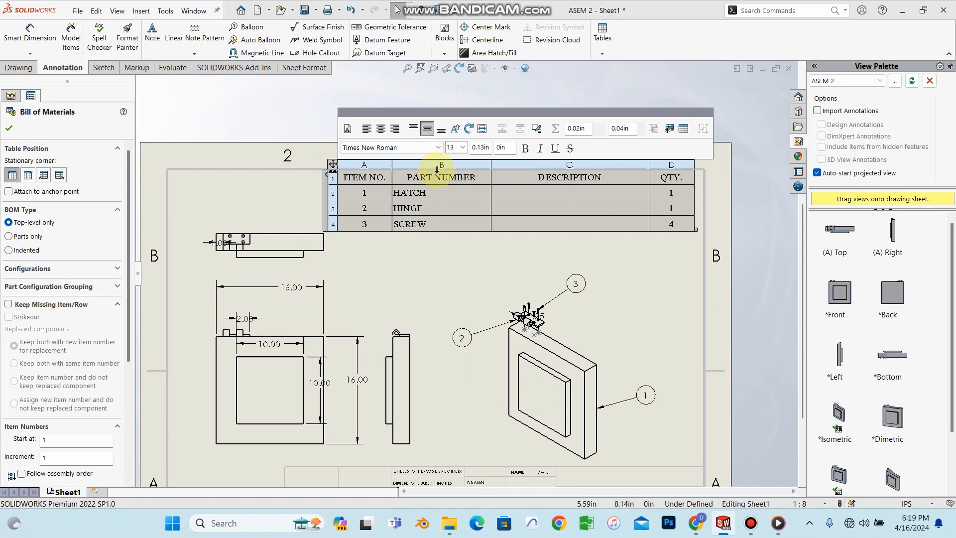
- Format the whole bill of materials text as size 14, centre-aligned and bold, and deselect the table
{"action": "left_click", "coordinate": [463, 147]}
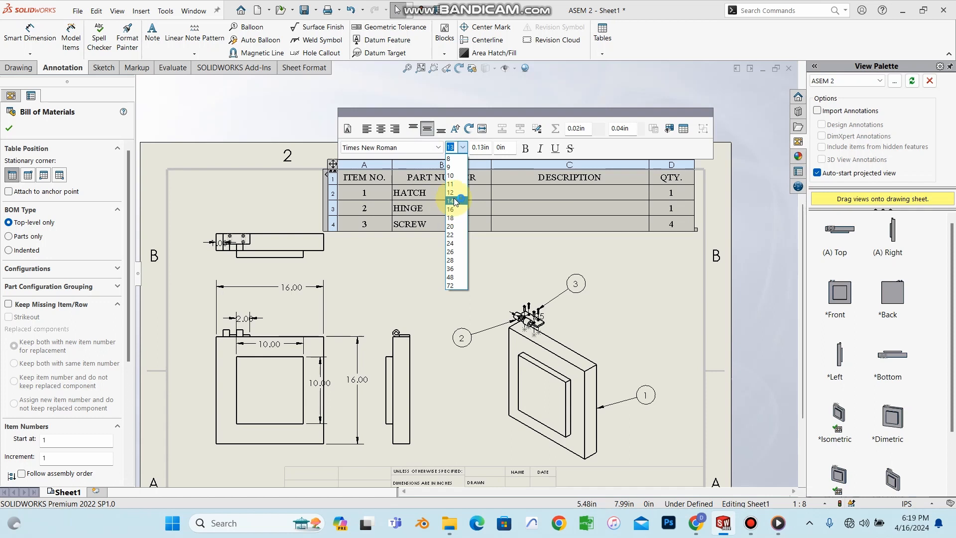
{"action": "left_click", "coordinate": [453, 197]}
{"action": "left_click", "coordinate": [382, 130]}
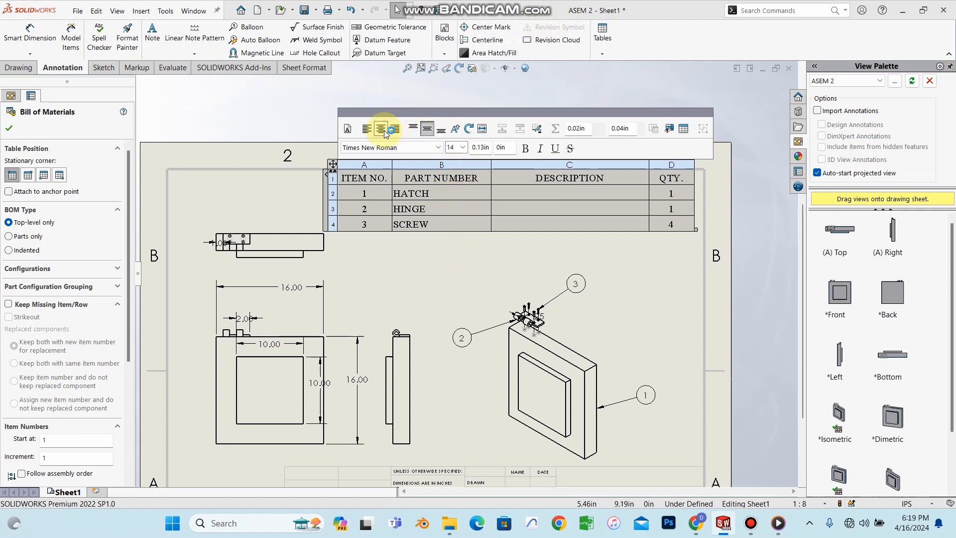
{"action": "left_click", "coordinate": [382, 129]}
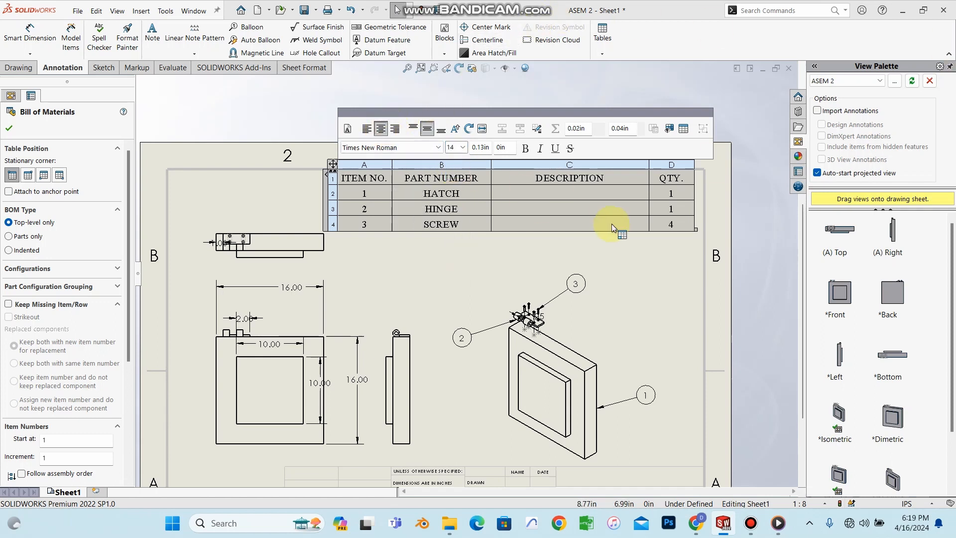
{"action": "left_click", "coordinate": [526, 149]}
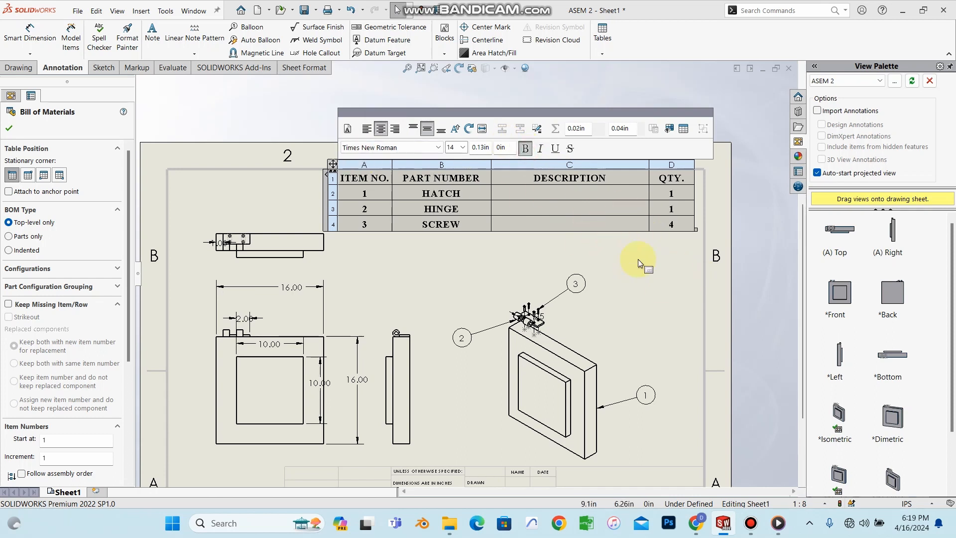
{"action": "left_click", "coordinate": [647, 268]}
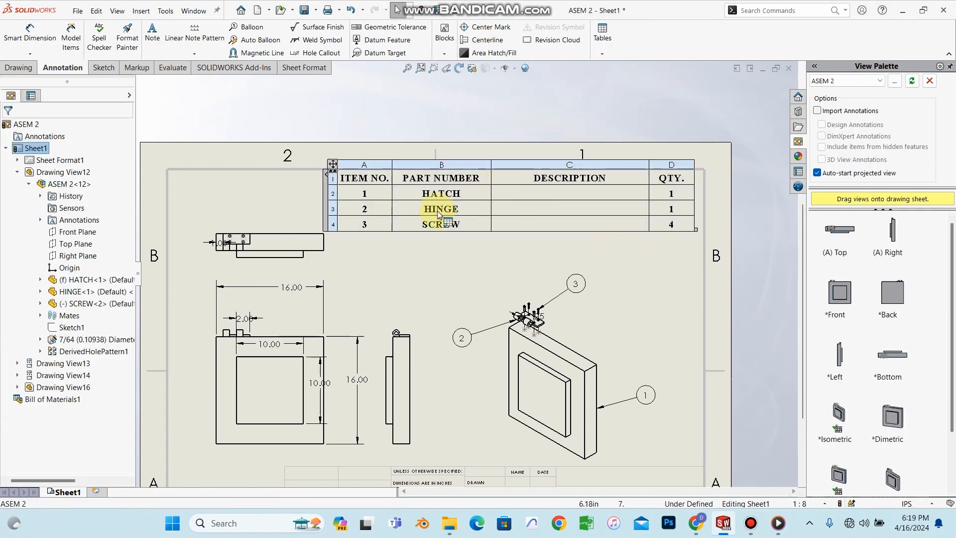
- Try to override the linked DESCRIPTION cell in the HINGE row with the sample text FGG by breaking its property link
{"action": "scroll", "coordinate": [465, 273], "scroll_direction": "up", "scroll_amount": 1}
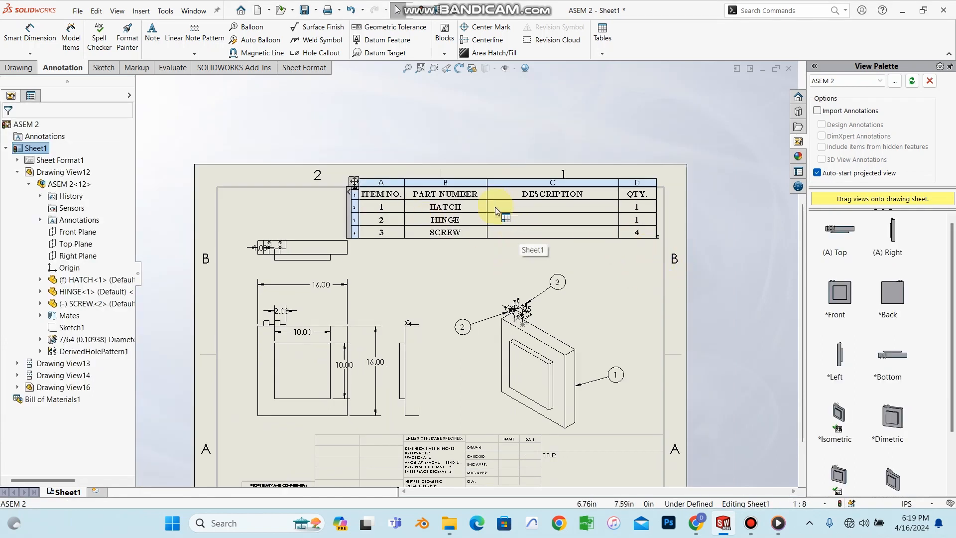
{"action": "double_click", "coordinate": [539, 205]}
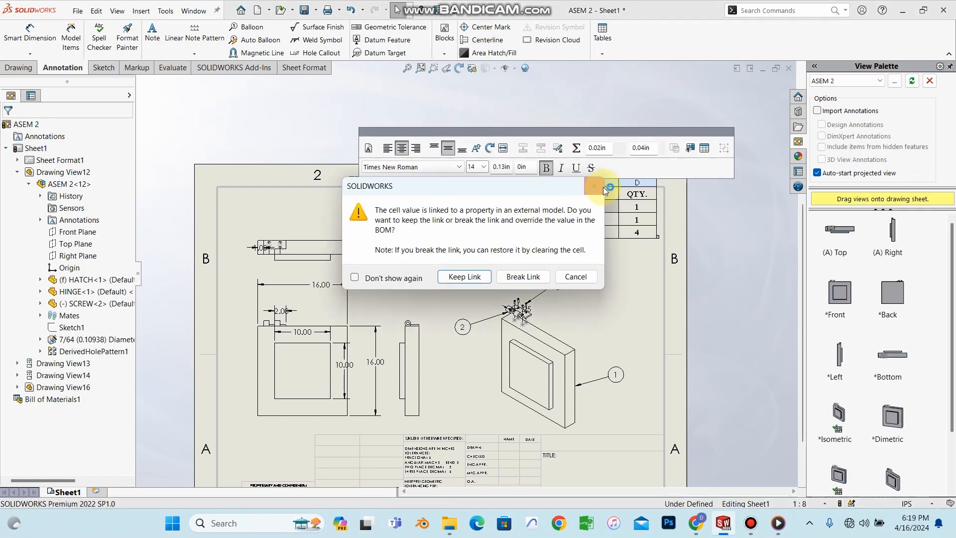
{"action": "left_click", "coordinate": [575, 277]}
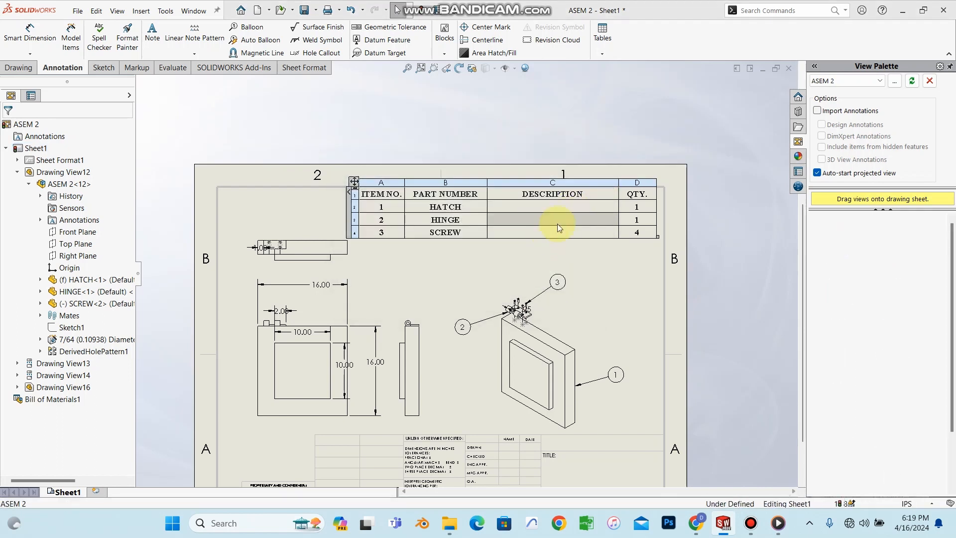
{"action": "double_click", "coordinate": [550, 233]}
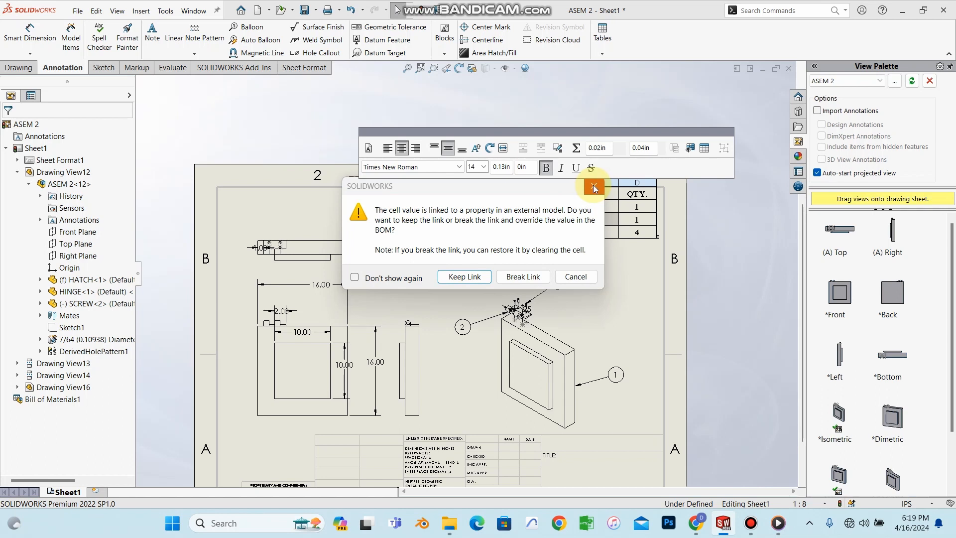
{"action": "left_click", "coordinate": [516, 278]}
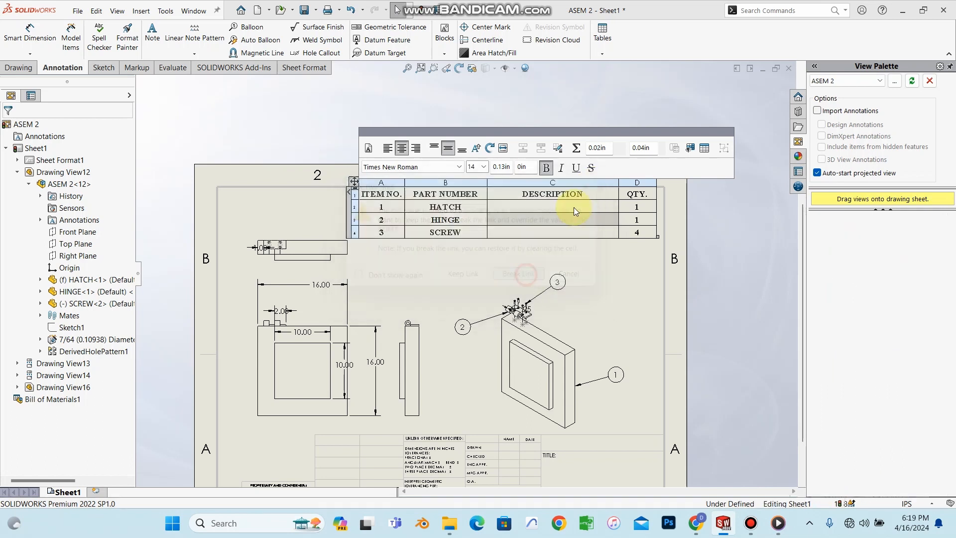
{"action": "left_click", "coordinate": [554, 221]}
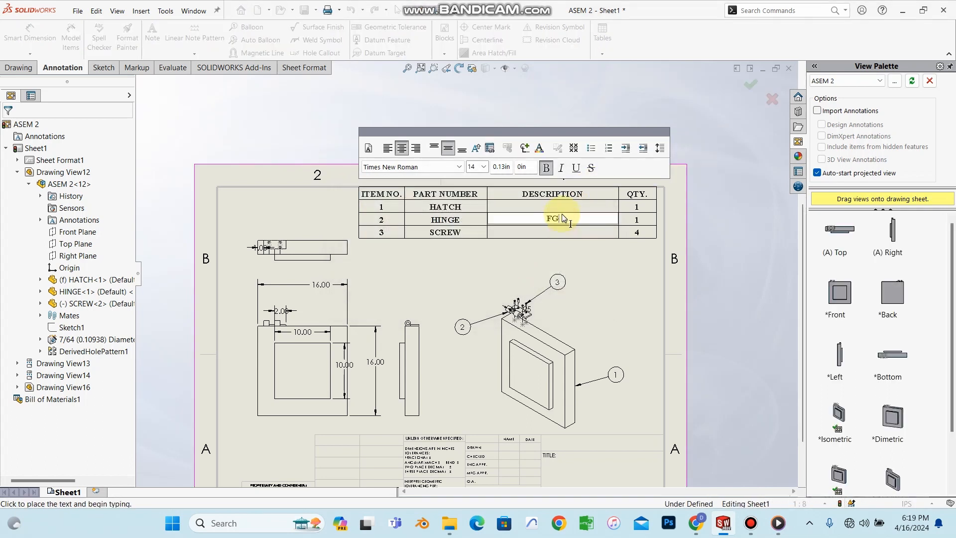
{"action": "type", "text": "FGGG"}
{"action": "key", "text": "BackSpace"}
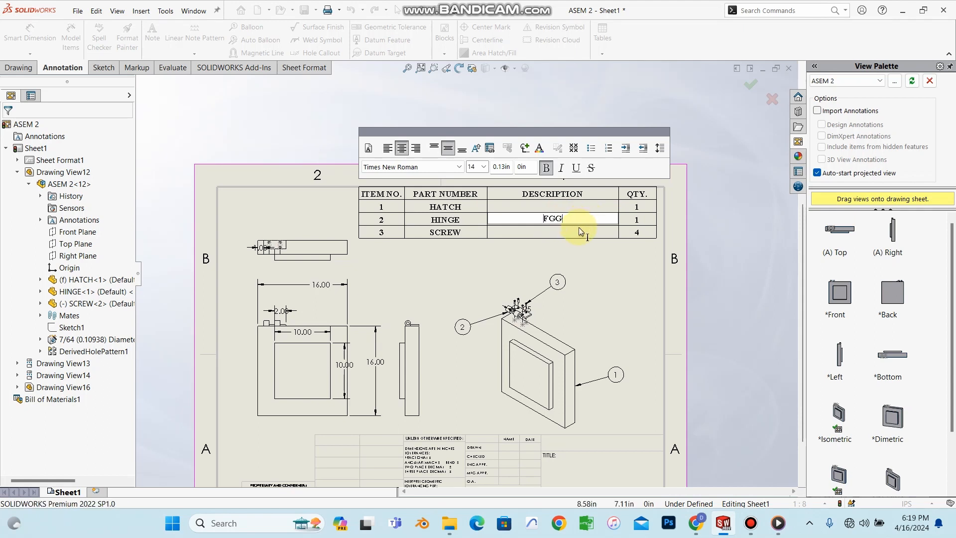
{"action": "key", "text": "Escape"}
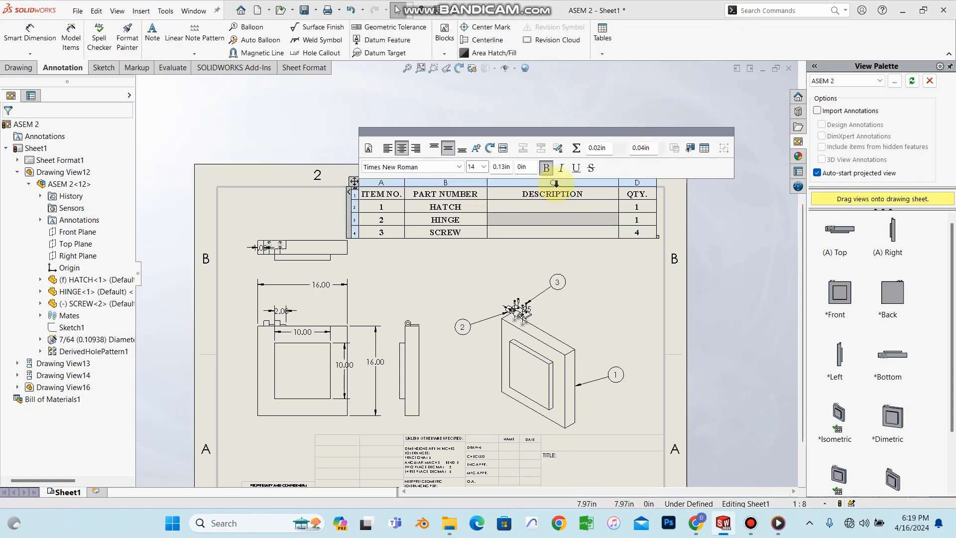
- Review the bill of materials and sheet layout against the assembly drawing requirements in the Chrome PDF, and return to SOLIDWORKS
{"action": "scroll", "coordinate": [543, 223], "scroll_direction": "down", "scroll_amount": 5}
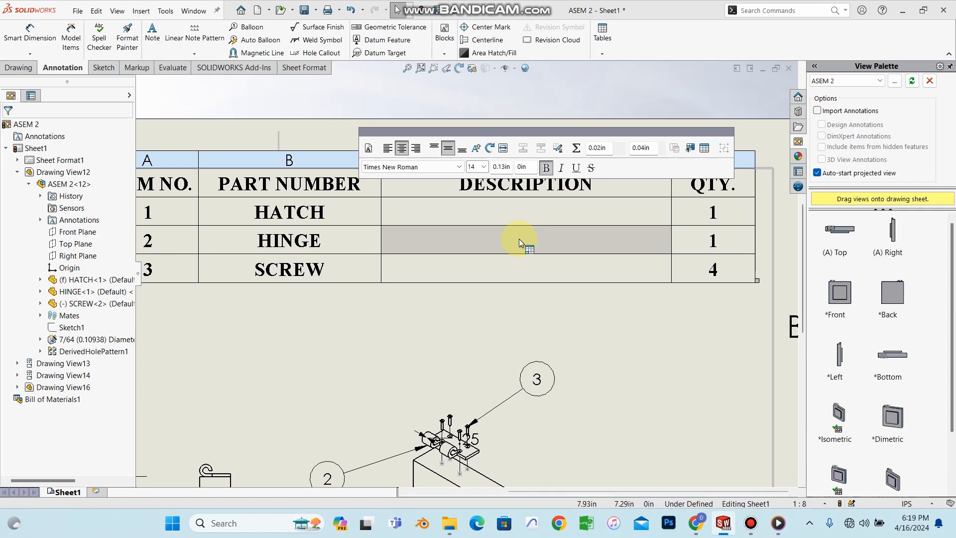
{"action": "scroll", "coordinate": [518, 238], "scroll_direction": "up", "scroll_amount": 5}
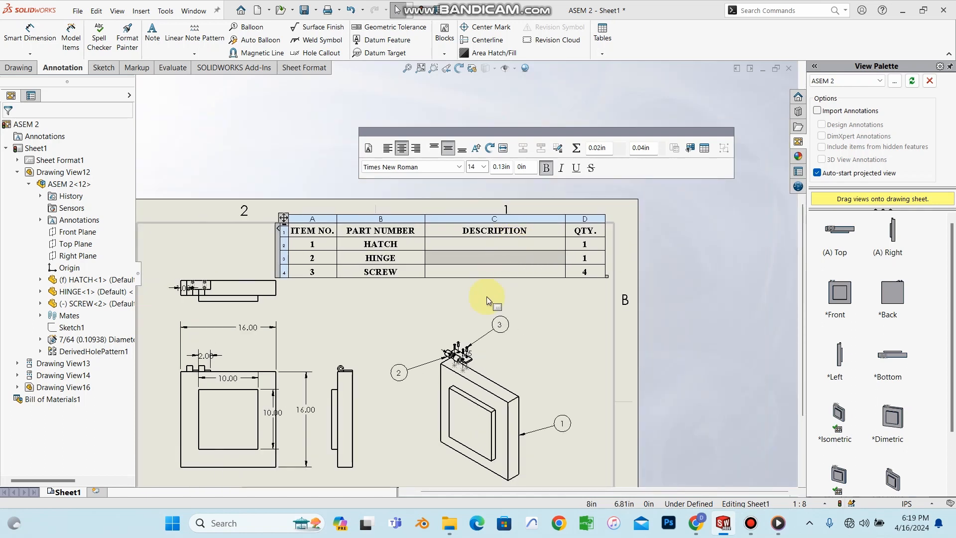
{"action": "scroll", "coordinate": [486, 298], "scroll_direction": "down", "scroll_amount": 2}
{"action": "scroll", "coordinate": [484, 300], "scroll_direction": "up", "scroll_amount": 5}
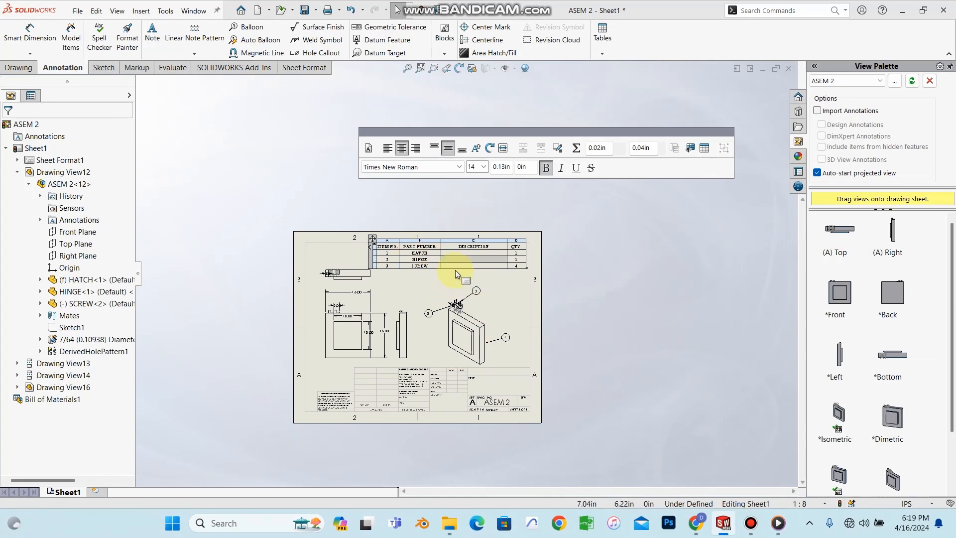
{"action": "left_click", "coordinate": [695, 523]}
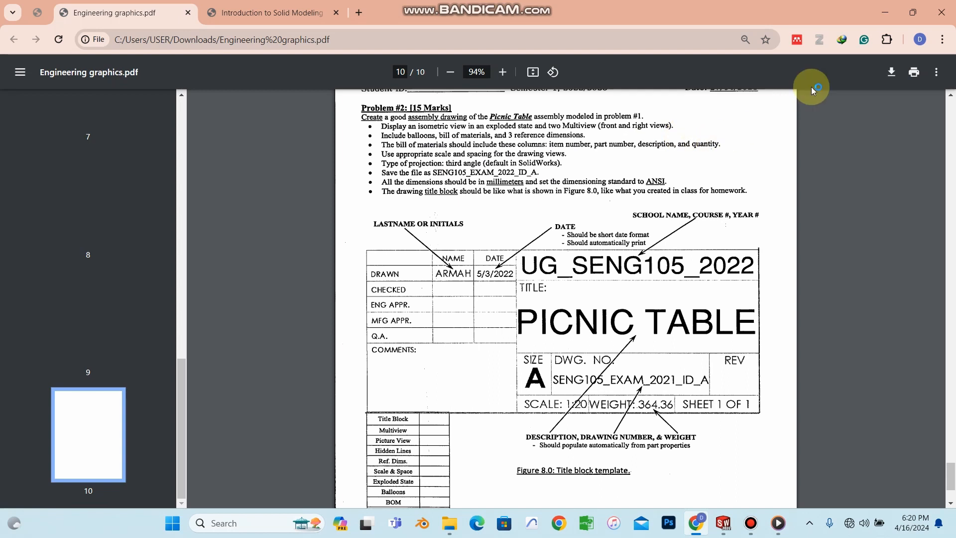
{"action": "left_click", "coordinate": [885, 12]}
{"action": "scroll", "coordinate": [398, 299], "scroll_direction": "down", "scroll_amount": 5}
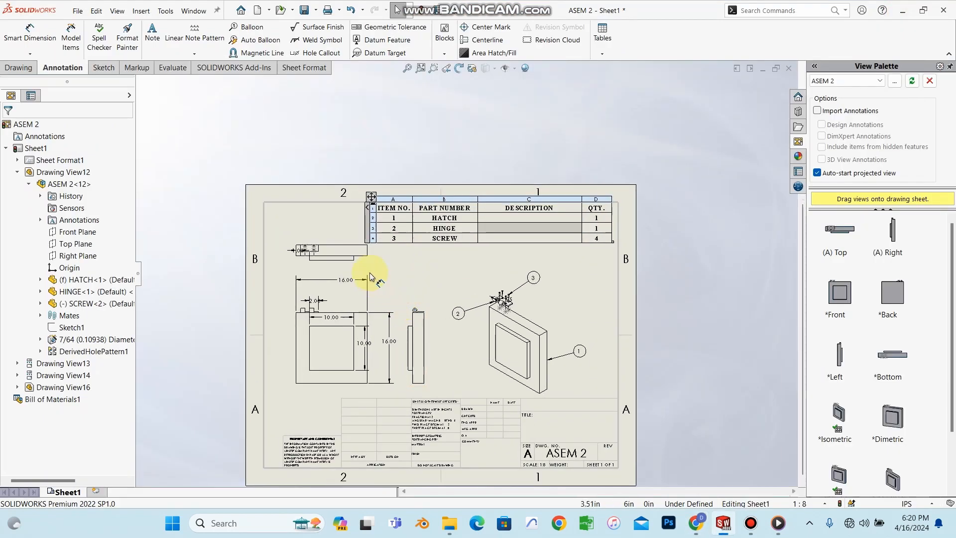
{"action": "scroll", "coordinate": [371, 269], "scroll_direction": "up", "scroll_amount": 4}
{"action": "left_click", "coordinate": [695, 522]}
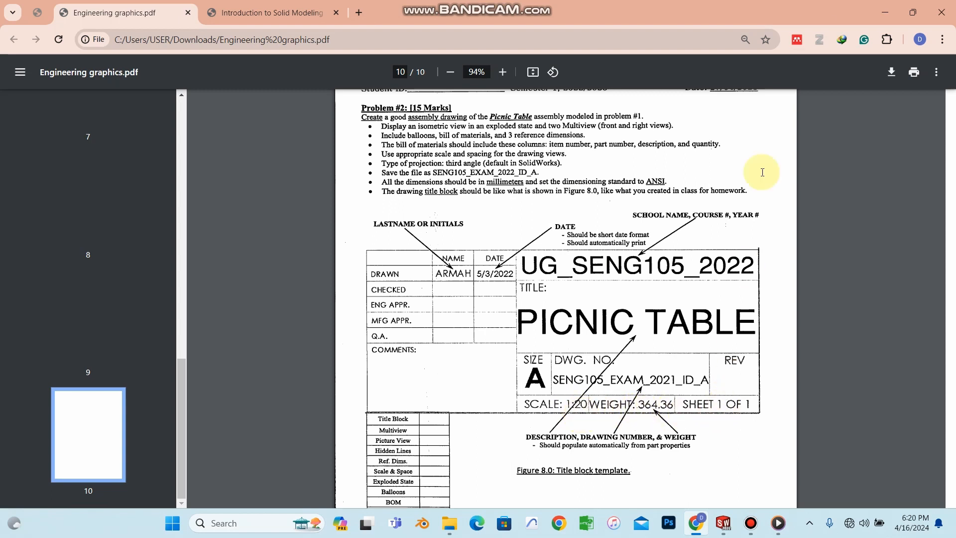
{"action": "left_click", "coordinate": [885, 12]}
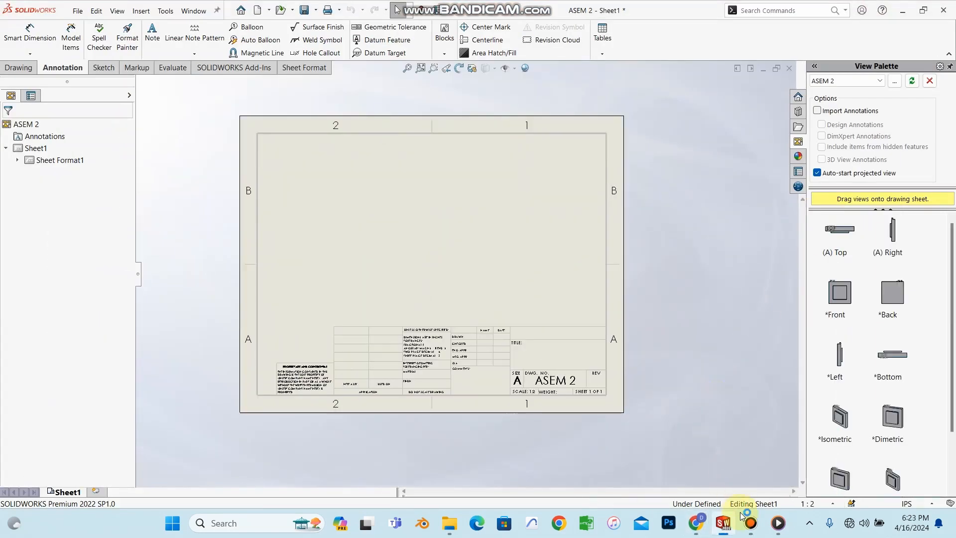
- Bring up the completed ASEM 2 drawing and examine its dimensioned views, balloons, bill of materials and title block
{"action": "mouse_move", "coordinate": [755, 525]}
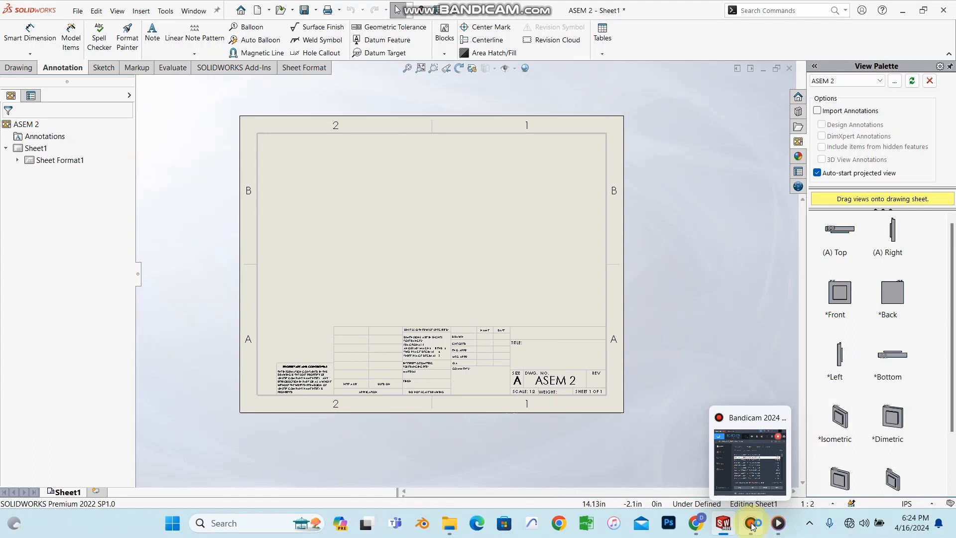
{"action": "mouse_move", "coordinate": [724, 529]}
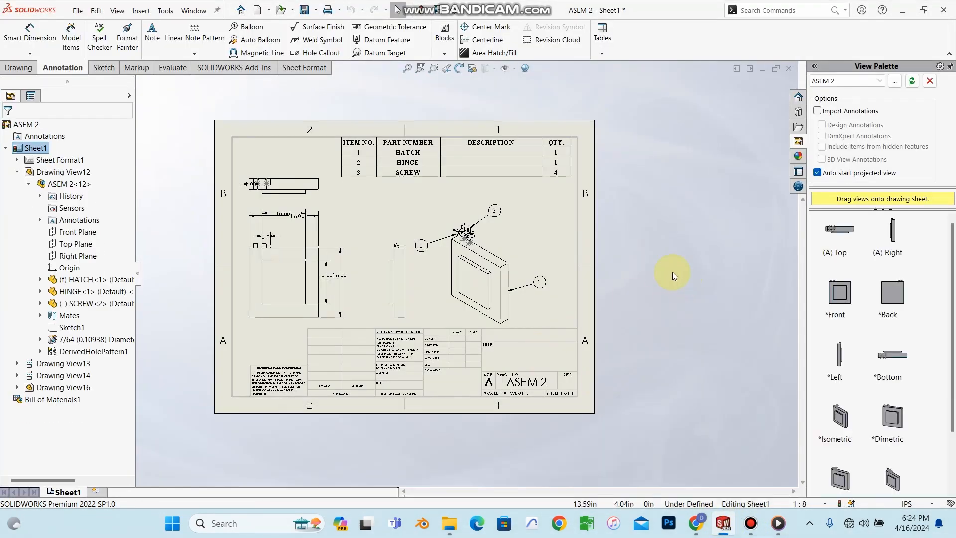
{"action": "scroll", "coordinate": [434, 232], "scroll_direction": "down", "scroll_amount": 3}
{"action": "scroll", "coordinate": [398, 267], "scroll_direction": "up", "scroll_amount": 2}
{"action": "scroll", "coordinate": [328, 219], "scroll_direction": "down", "scroll_amount": 3}
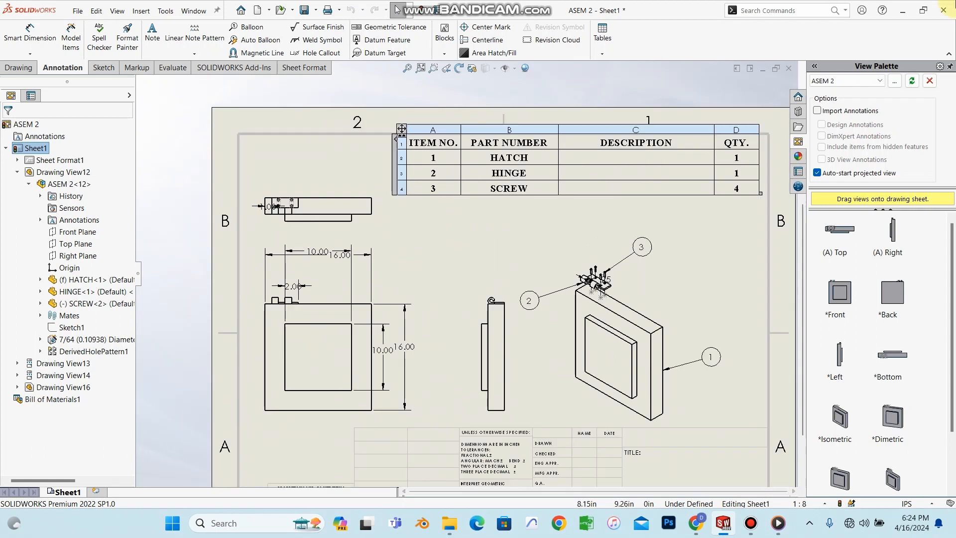
{"action": "scroll", "coordinate": [443, 322], "scroll_direction": "down", "scroll_amount": 2}
{"action": "scroll", "coordinate": [443, 322], "scroll_direction": "down", "scroll_amount": 1}
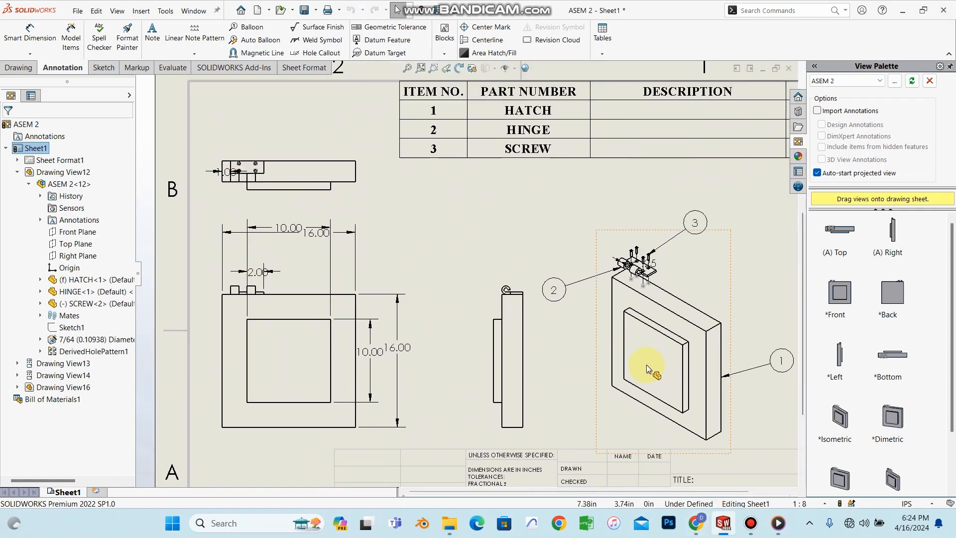
{"action": "scroll", "coordinate": [646, 364], "scroll_direction": "up", "scroll_amount": 3}
{"action": "scroll", "coordinate": [560, 418], "scroll_direction": "down", "scroll_amount": 6}
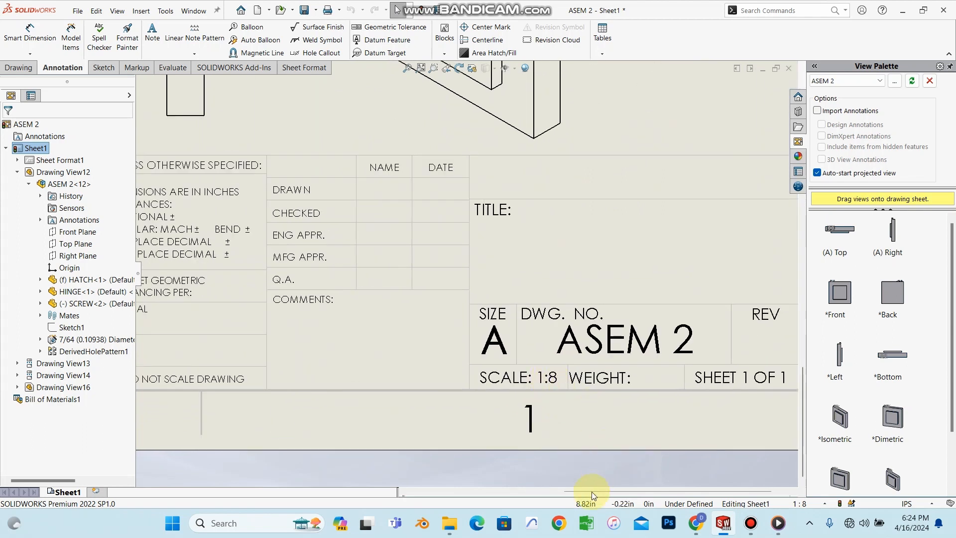
- Compare the sheet's title block with the Figure 8.0 title block template in the Chrome PDF, and return to the SOLIDWORKS drawing
{"action": "left_click", "coordinate": [696, 523]}
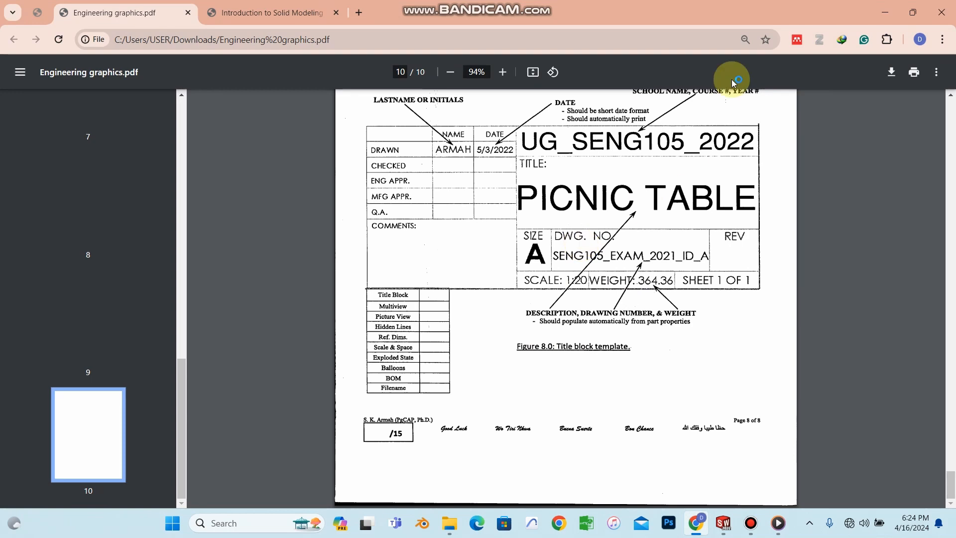
{"action": "left_click", "coordinate": [885, 12]}
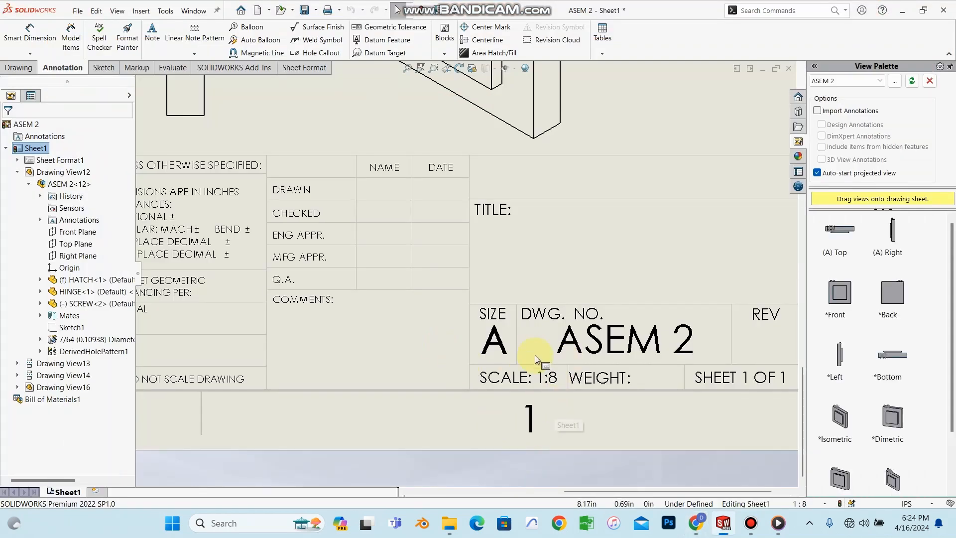
{"action": "scroll", "coordinate": [532, 352], "scroll_direction": "up", "scroll_amount": 2}
{"action": "scroll", "coordinate": [468, 184], "scroll_direction": "up", "scroll_amount": 4}
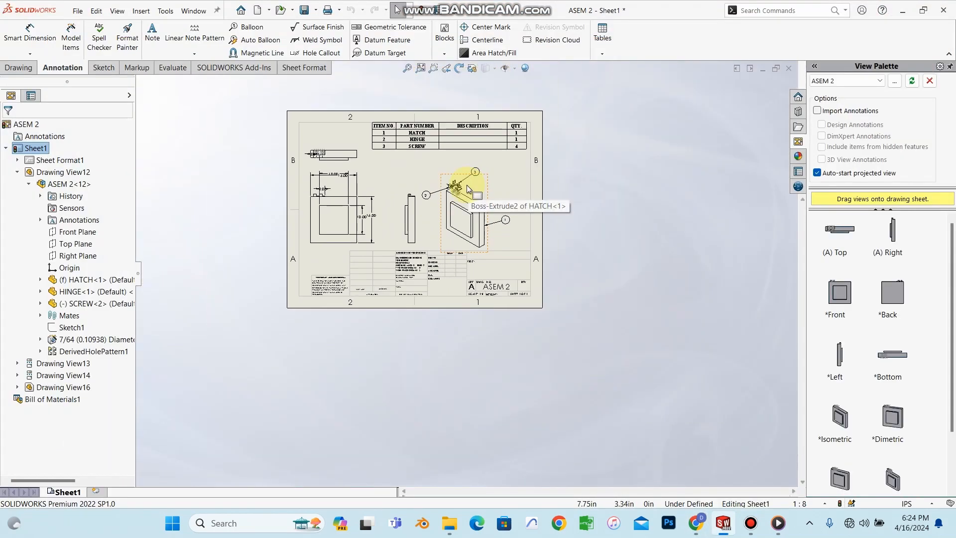
{"action": "scroll", "coordinate": [468, 188], "scroll_direction": "down", "scroll_amount": 3}
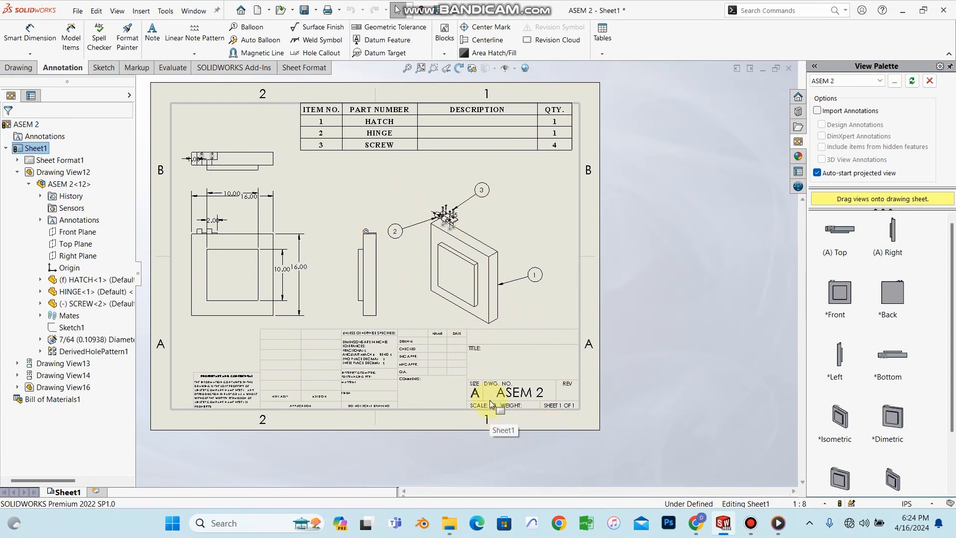
{"action": "left_click", "coordinate": [78, 11]}
{"action": "mouse_move", "coordinate": [117, 11]}
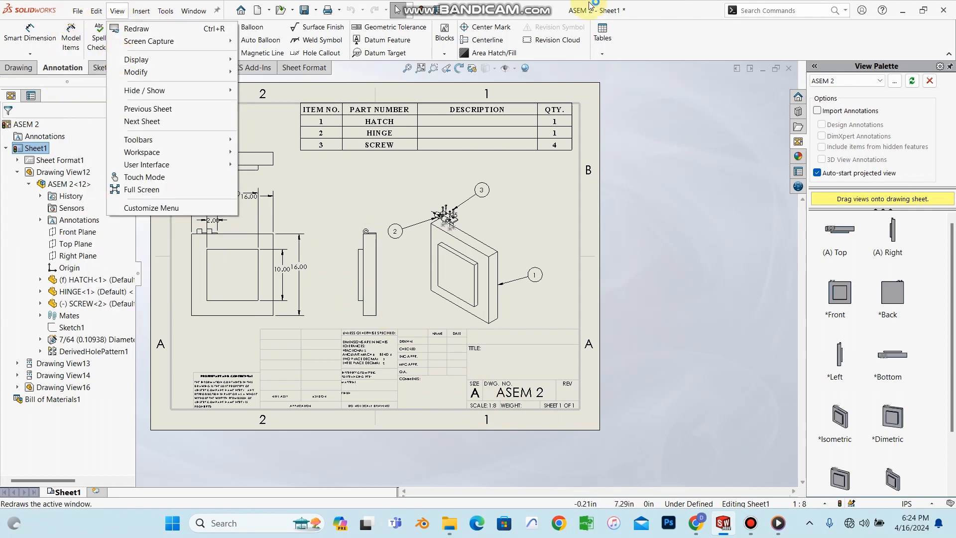
{"action": "left_click", "coordinate": [647, 8]}
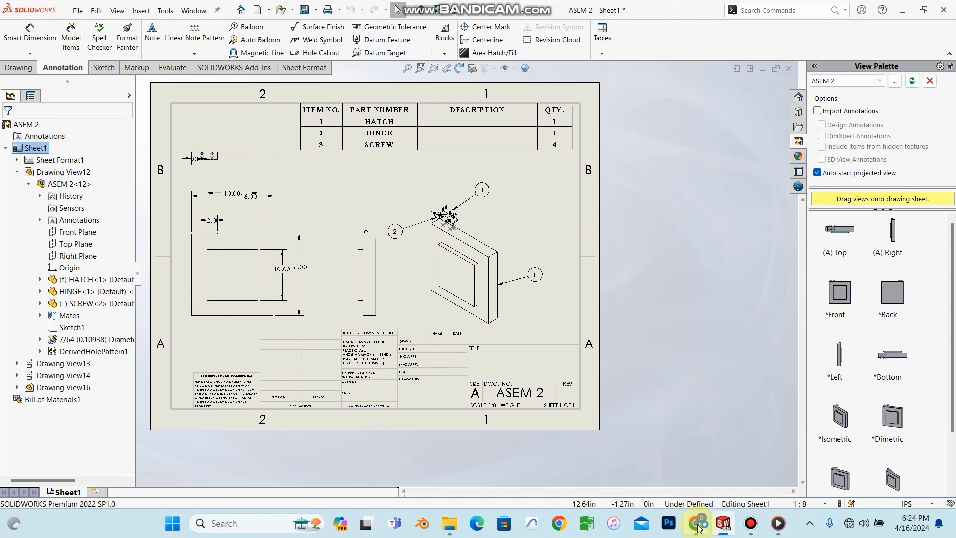
- Switch to the blank ASEM 2 drawing in the Draw4 window
{"action": "mouse_move", "coordinate": [696, 529]}
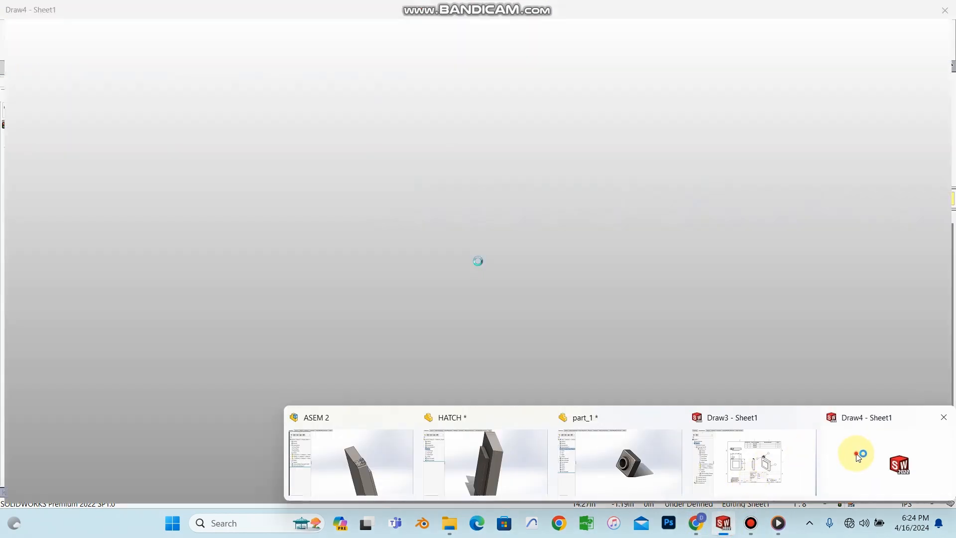
{"action": "left_click", "coordinate": [853, 455]}
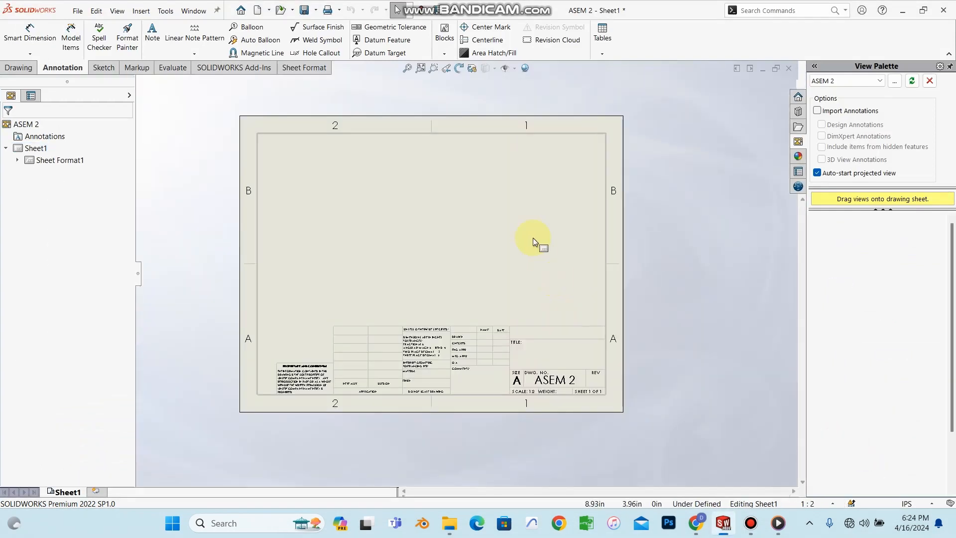
- Set the blank ASEM 2 sheet's scale to 1:3 in its sheet properties
{"action": "scroll", "coordinate": [514, 241], "scroll_direction": "down", "scroll_amount": 2}
{"action": "right_click", "coordinate": [522, 252]}
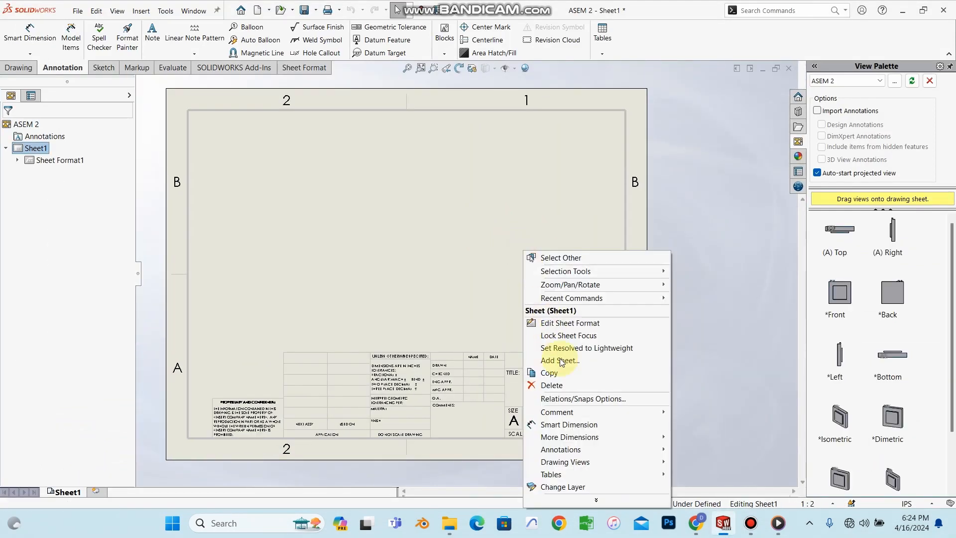
{"action": "left_click", "coordinate": [551, 498]}
{"action": "left_click", "coordinate": [556, 385]}
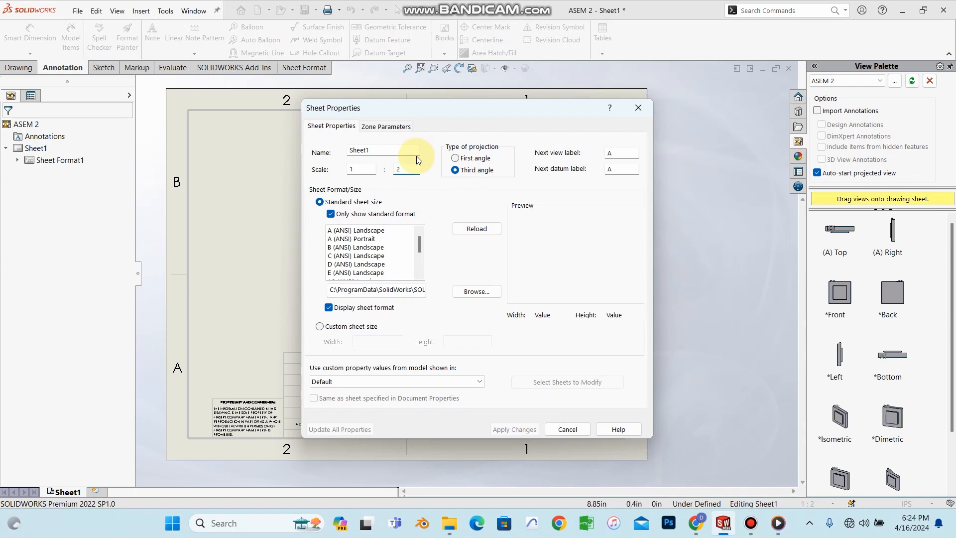
{"action": "type", "text": "3"}
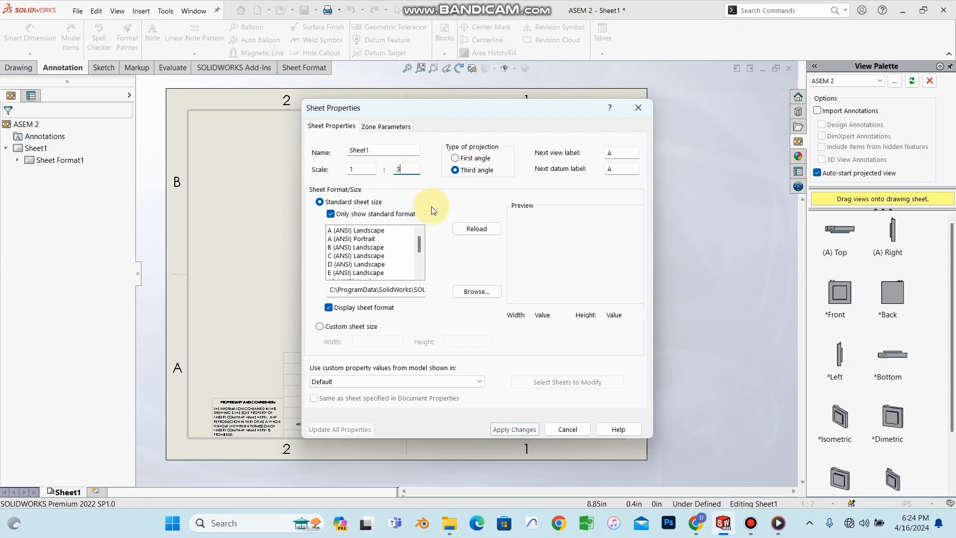
{"action": "left_click", "coordinate": [531, 431]}
{"action": "scroll", "coordinate": [468, 310], "scroll_direction": "down", "scroll_amount": 1}
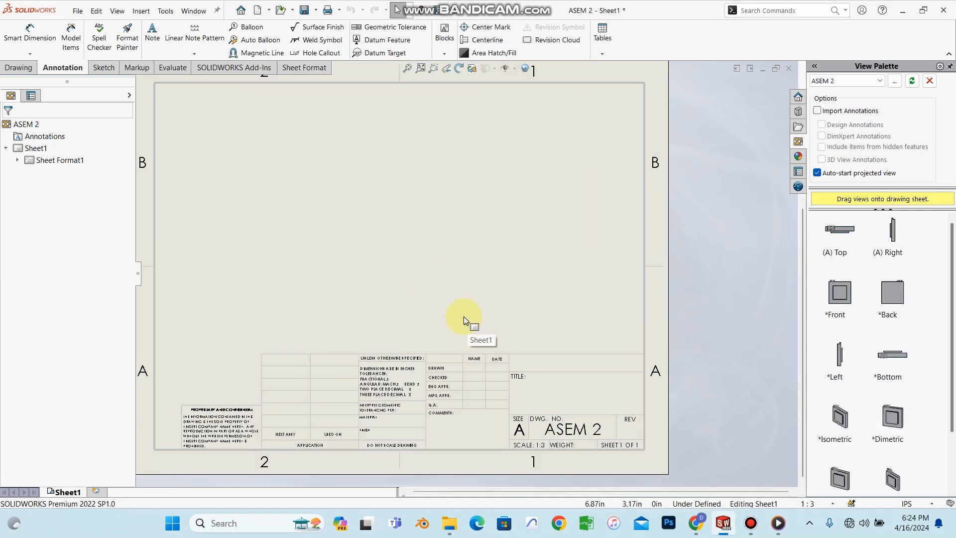
{"action": "scroll", "coordinate": [387, 266], "scroll_direction": "up", "scroll_amount": 1}
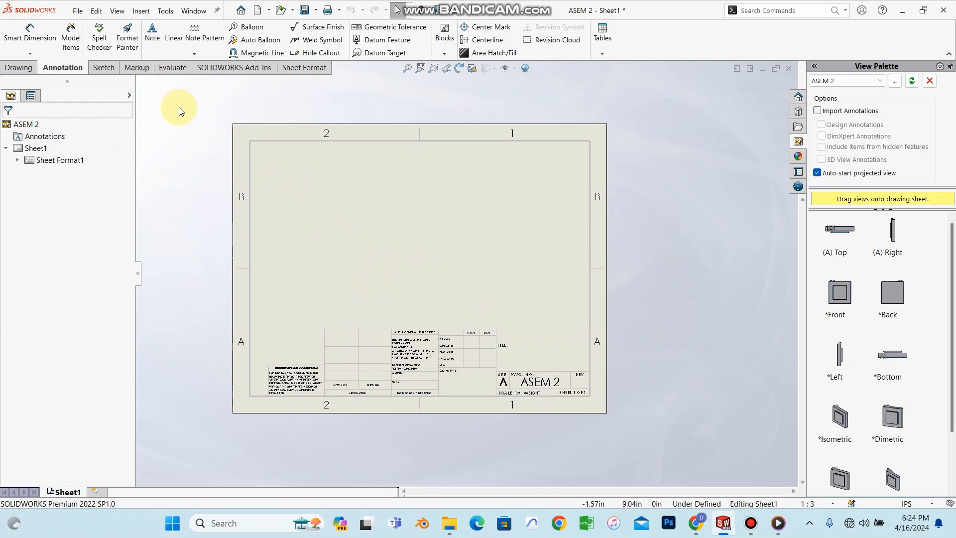
{"action": "scroll", "coordinate": [369, 199], "scroll_direction": "down", "scroll_amount": 1}
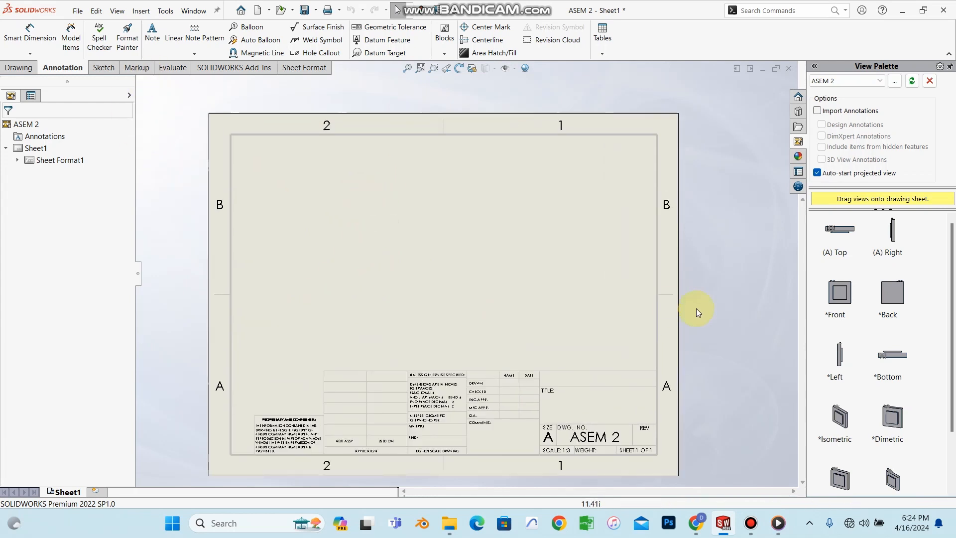
{"action": "scroll", "coordinate": [500, 378], "scroll_direction": "down", "scroll_amount": 1}
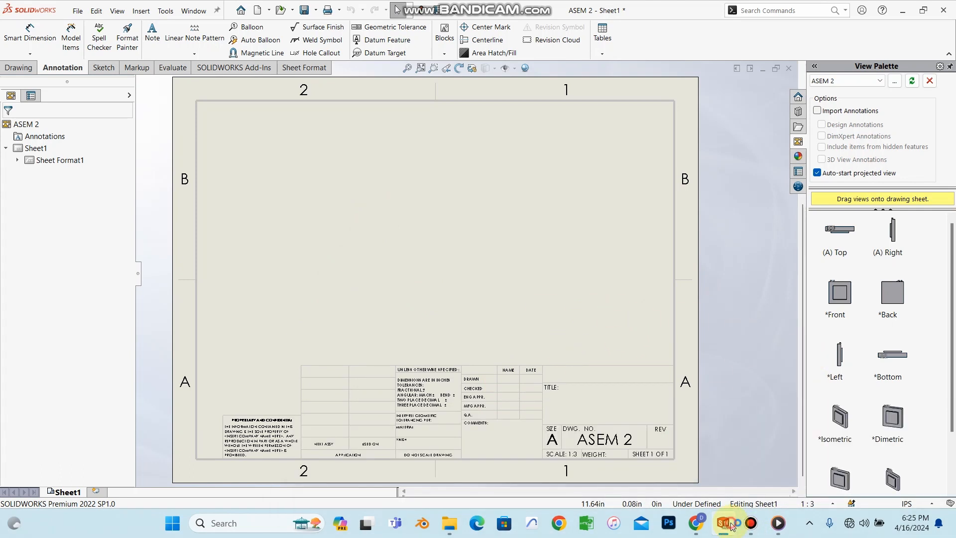
- Switch to the completed ASEM 2 drawing in the Draw3 window and examine its views, bill of materials and title block
{"action": "mouse_move", "coordinate": [723, 523]}
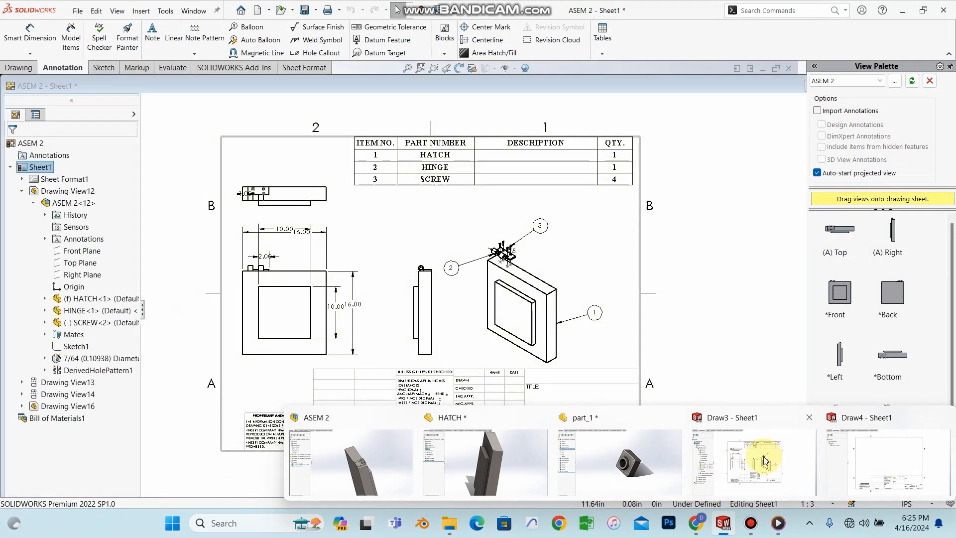
{"action": "scroll", "coordinate": [421, 305], "scroll_direction": "down", "scroll_amount": 2}
{"action": "scroll", "coordinate": [346, 226], "scroll_direction": "down", "scroll_amount": 2}
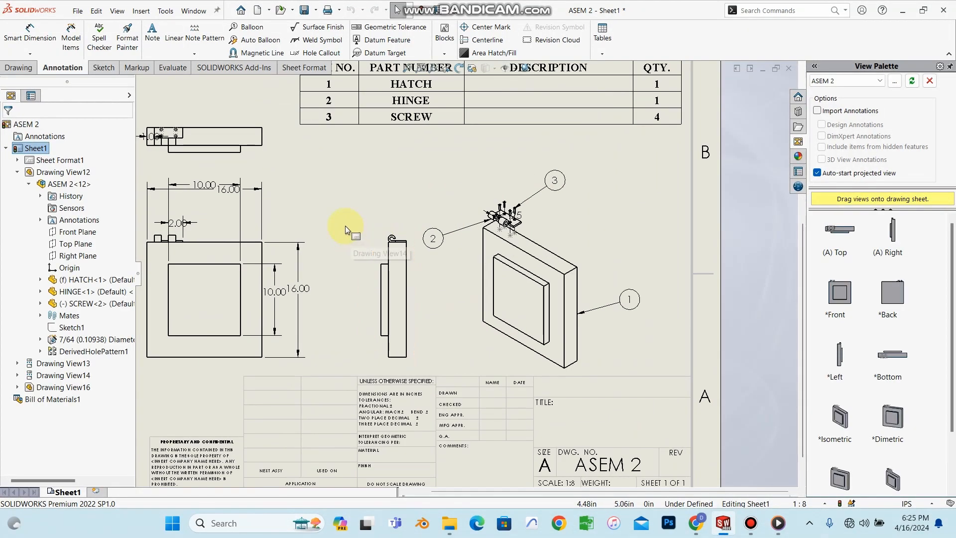
{"action": "scroll", "coordinate": [346, 227], "scroll_direction": "up", "scroll_amount": 2}
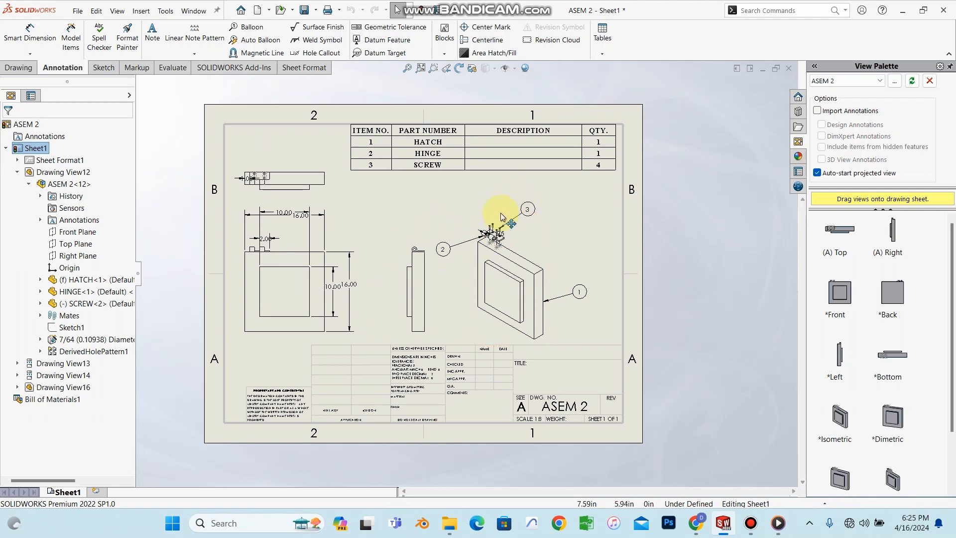
{"action": "left_click", "coordinate": [358, 132]}
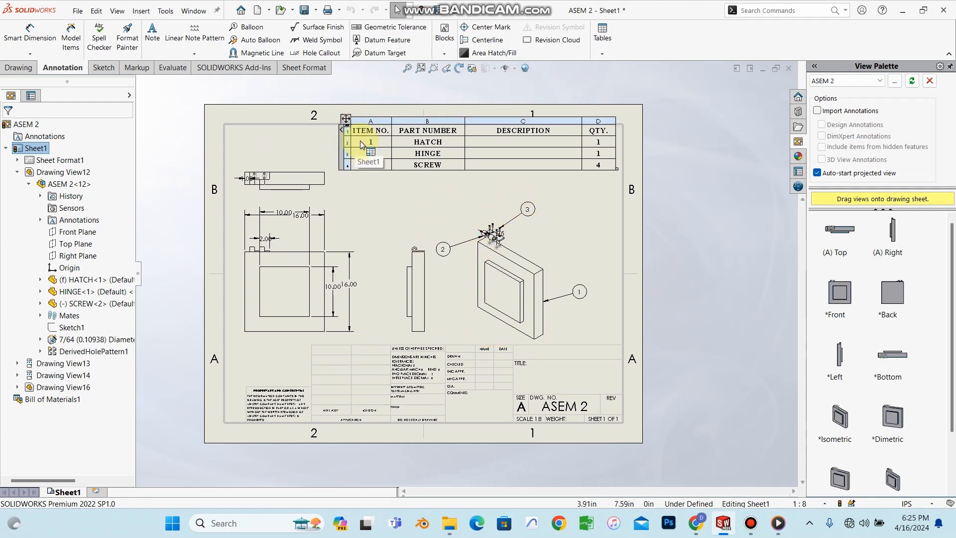
{"action": "left_click", "coordinate": [432, 305]}
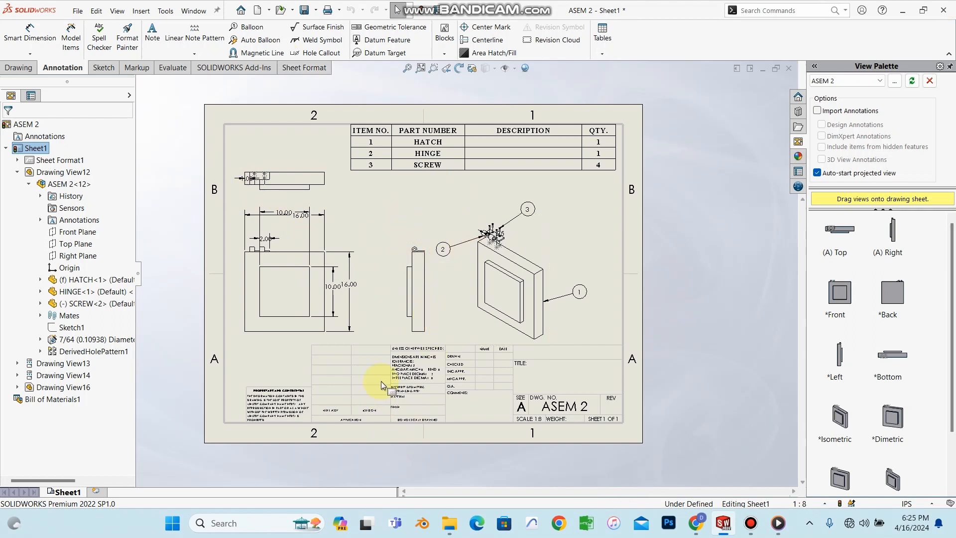
{"action": "scroll", "coordinate": [350, 381], "scroll_direction": "down", "scroll_amount": 3}
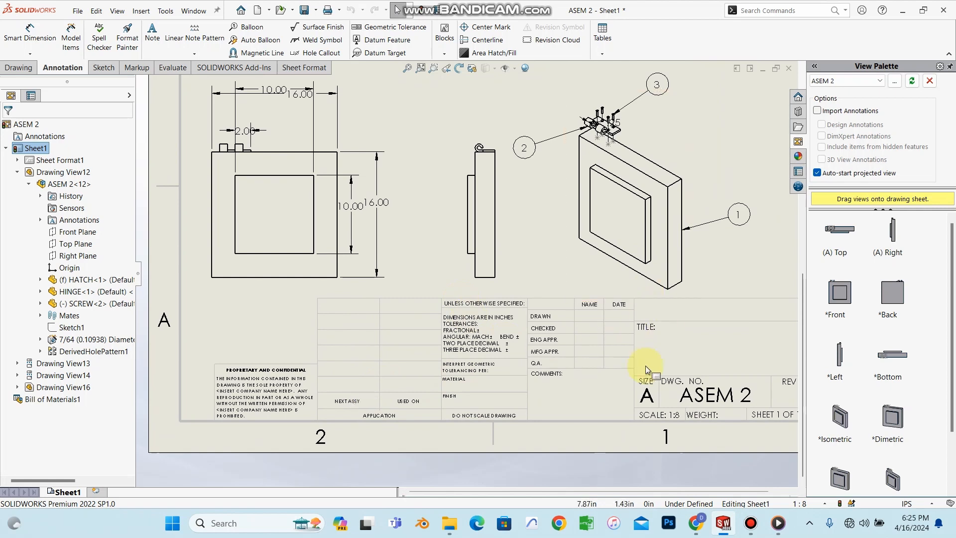
{"action": "scroll", "coordinate": [643, 365], "scroll_direction": "up", "scroll_amount": 3}
{"action": "scroll", "coordinate": [607, 327], "scroll_direction": "down", "scroll_amount": 3}
{"action": "scroll", "coordinate": [413, 314], "scroll_direction": "up", "scroll_amount": 2}
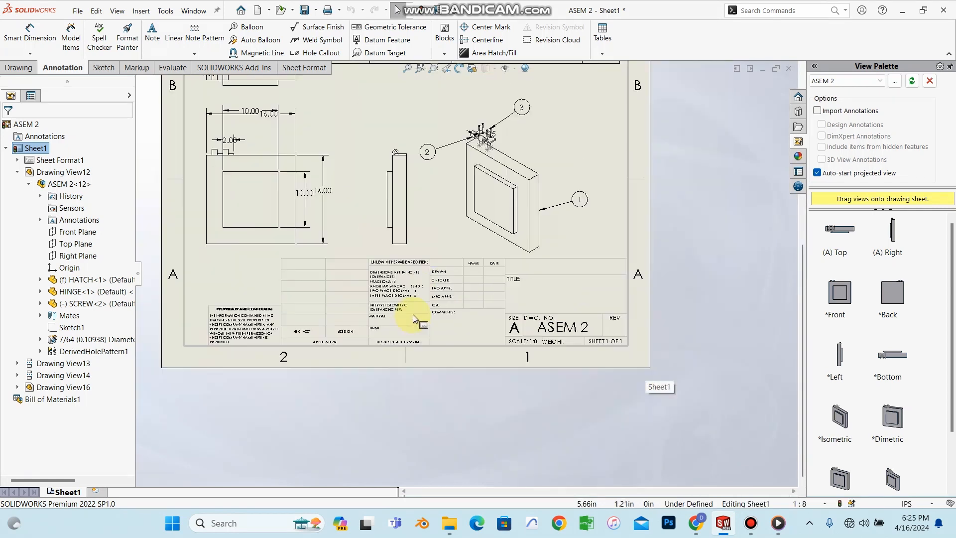
- Review the Figure 8.0 title block template in the Chrome PDF and return to the SOLIDWORKS drawing
{"action": "left_click", "coordinate": [696, 523]}
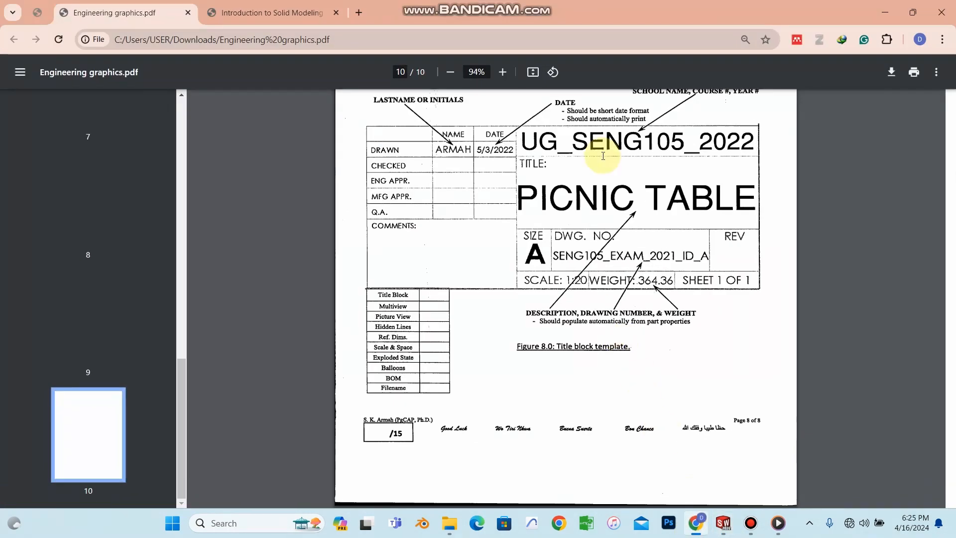
{"action": "scroll", "coordinate": [478, 266], "scroll_direction": "up", "scroll_amount": 2}
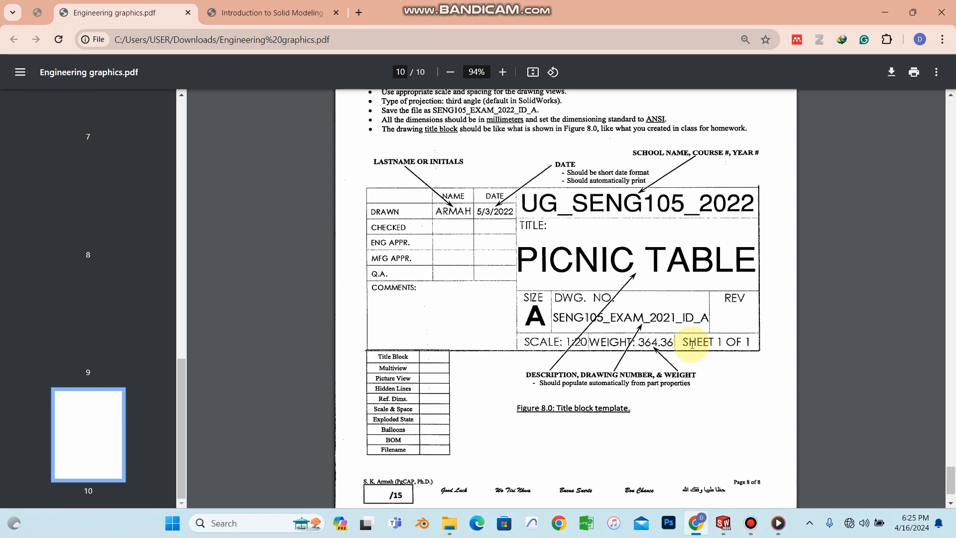
{"action": "left_click", "coordinate": [885, 12]}
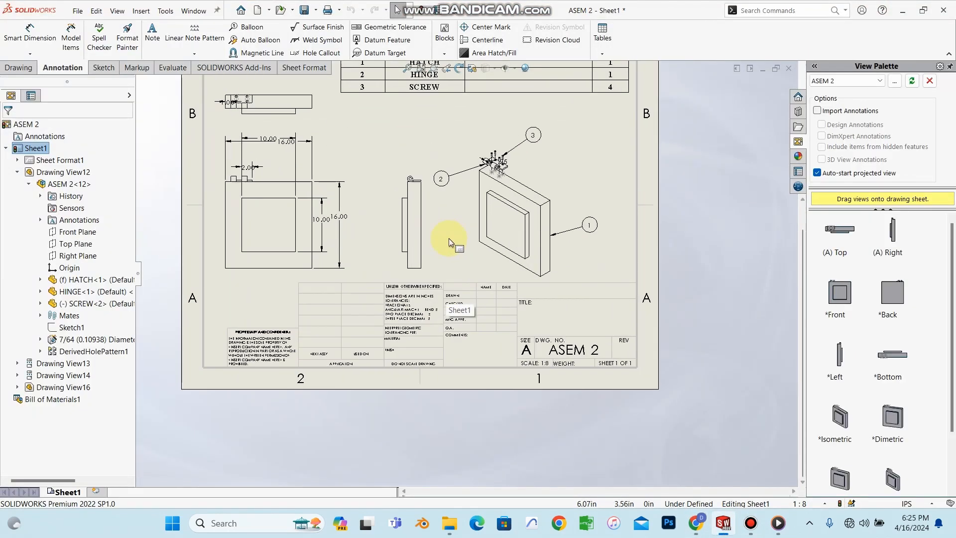
- Edit the sheet format and delete the dimension tolerance, MATERIAL, geometric tolerancing and UNLESS OTHERWISE SPECIFIED notes from the title block
{"action": "right_click", "coordinate": [450, 234]}
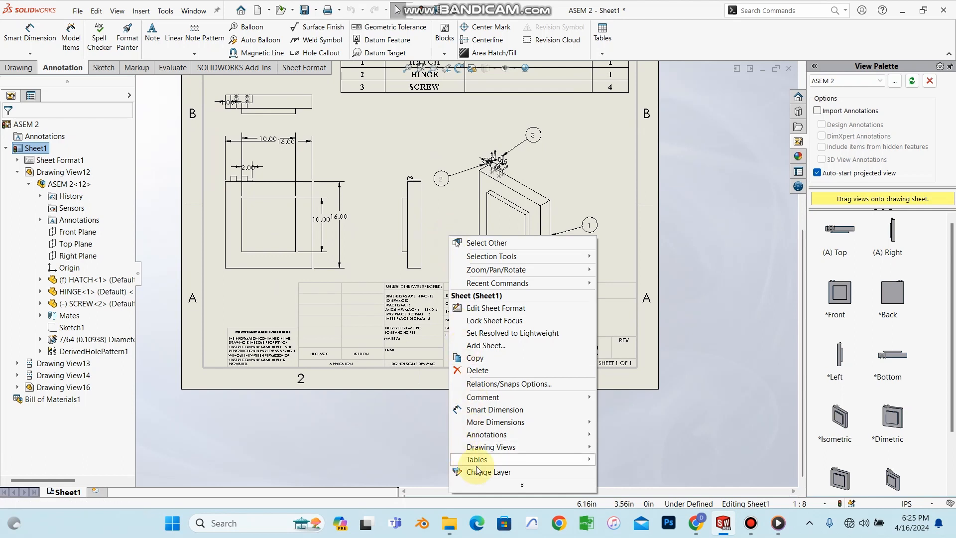
{"action": "left_click", "coordinate": [491, 308]}
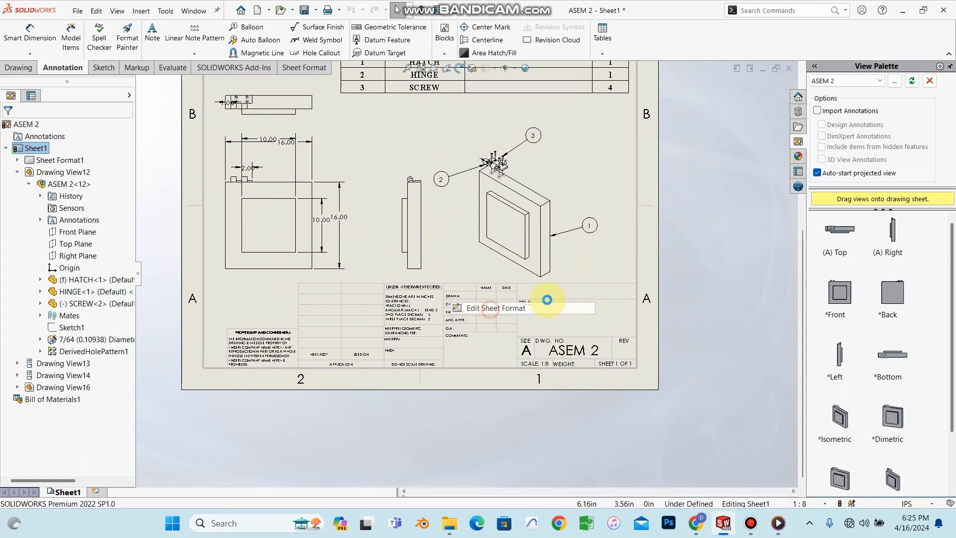
{"action": "scroll", "coordinate": [390, 299], "scroll_direction": "down", "scroll_amount": 4}
{"action": "scroll", "coordinate": [387, 225], "scroll_direction": "up", "scroll_amount": 3}
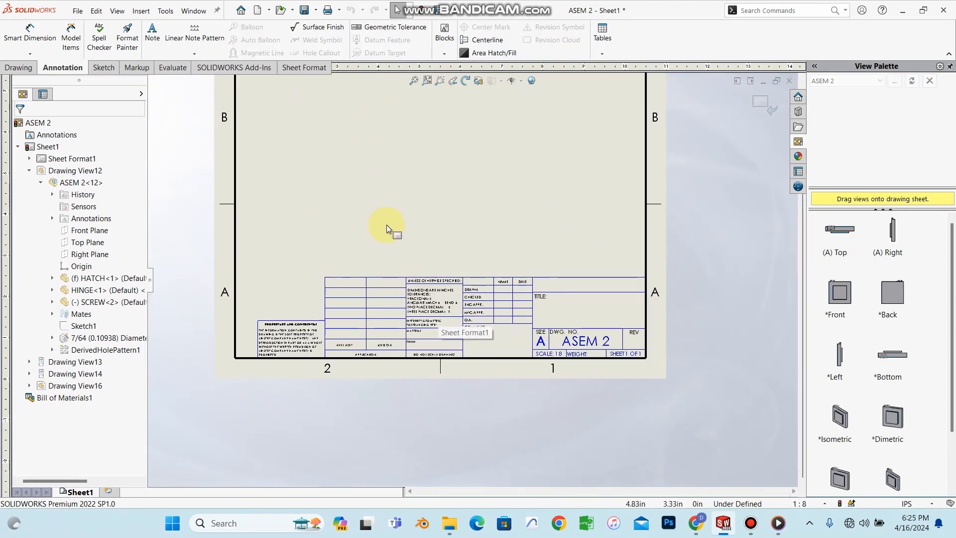
{"action": "scroll", "coordinate": [369, 244], "scroll_direction": "down", "scroll_amount": 3}
{"action": "scroll", "coordinate": [458, 333], "scroll_direction": "down", "scroll_amount": 1}
{"action": "left_click", "coordinate": [503, 337]}
{"action": "key", "text": "Delete"}
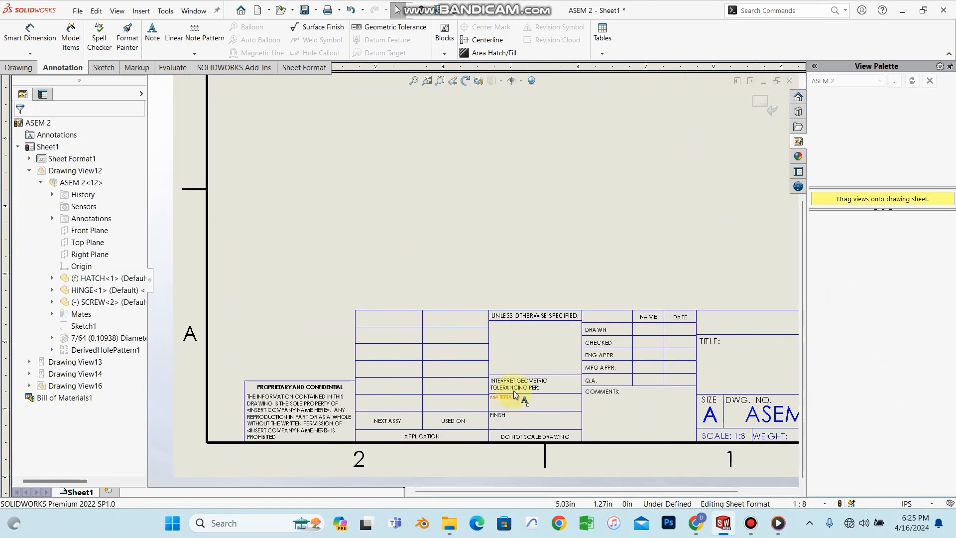
{"action": "key", "text": "Delete"}
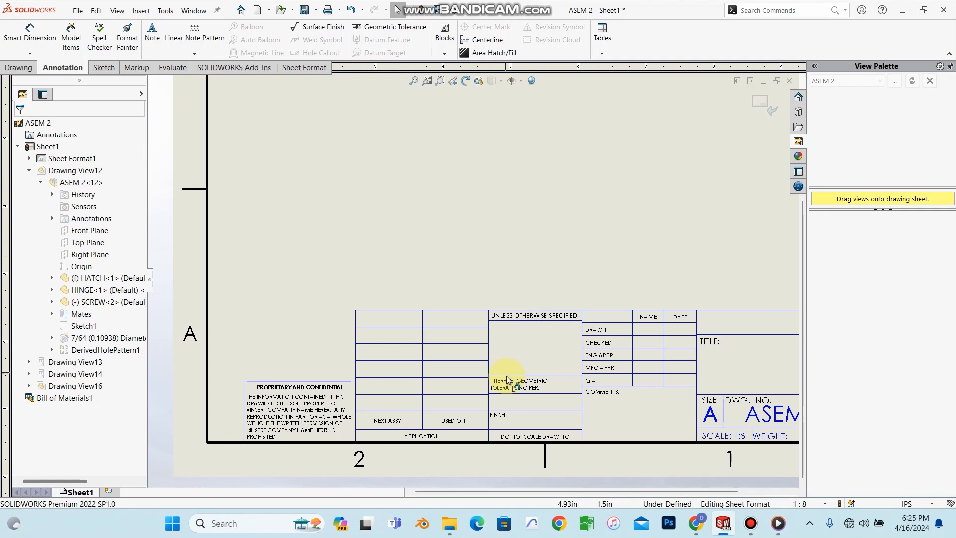
{"action": "left_click", "coordinate": [527, 383]}
{"action": "key", "text": "Delete"}
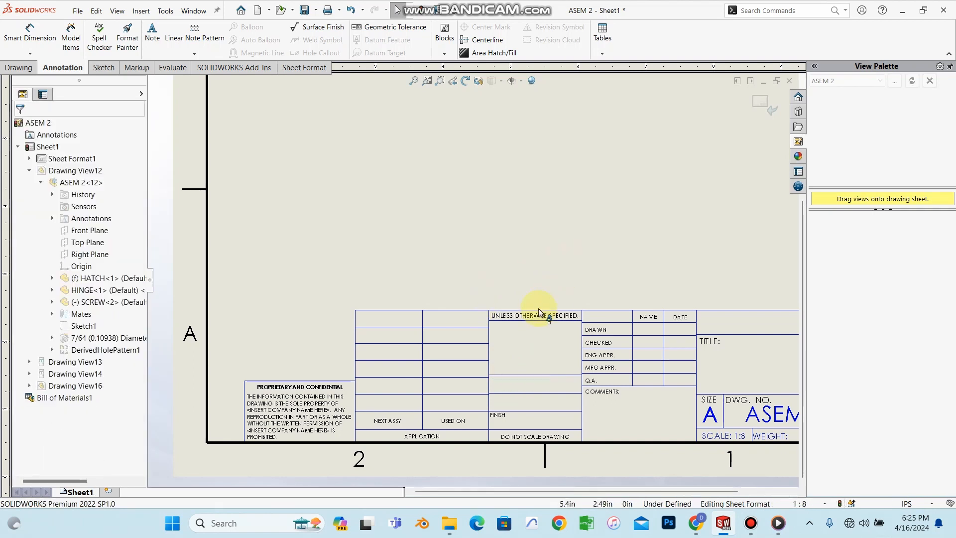
{"action": "key", "text": "Delete"}
- Delete the PROPRIETARY AND CONFIDENTIAL notes and the NEXT ASSY, USED ON, APPLICATION, FINISH and DO NOT SCALE DRAWING labels
{"action": "left_click", "coordinate": [329, 406]}
{"action": "key", "text": "Delete"}
{"action": "left_click", "coordinate": [329, 385]}
{"action": "key", "text": "Delete"}
{"action": "left_click", "coordinate": [394, 416]}
{"action": "key", "text": "Delete"}
{"action": "left_click", "coordinate": [451, 421]}
{"action": "key", "text": "Delete"}
{"action": "left_click", "coordinate": [421, 434]}
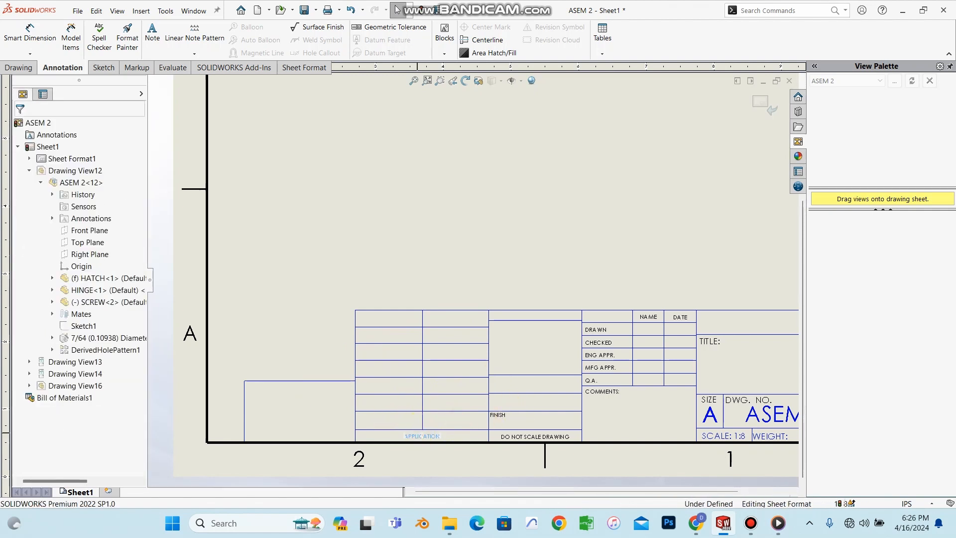
{"action": "key", "text": "Delete"}
{"action": "left_click", "coordinate": [517, 436]}
{"action": "key", "text": "Delete"}
{"action": "left_click", "coordinate": [260, 380]}
{"action": "left_click", "coordinate": [244, 408], "text": "ctrl"}
{"action": "left_click", "coordinate": [386, 310], "text": "ctrl"}
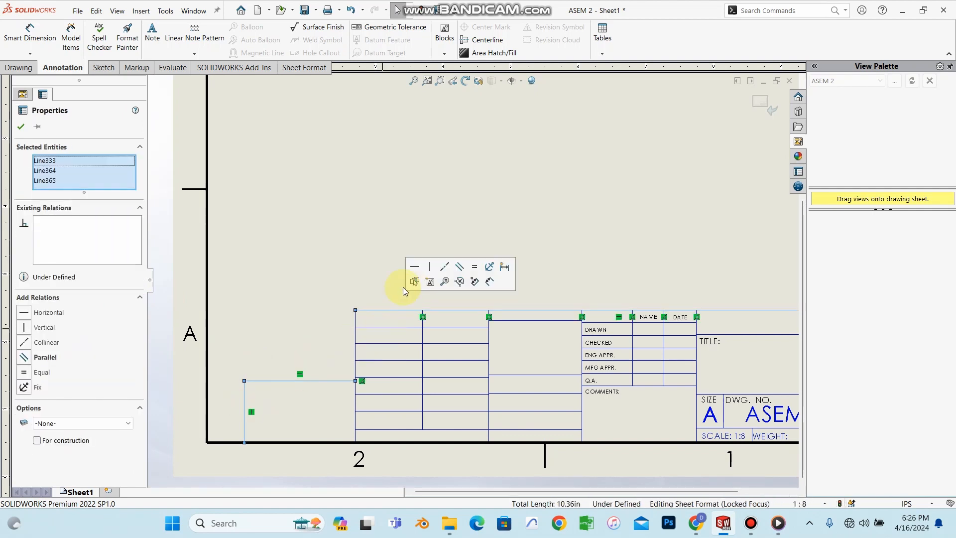
{"action": "left_click", "coordinate": [365, 317]}
- Delete all interior horizontal lines of the former application grid in the title block
{"action": "left_click", "coordinate": [370, 327]}
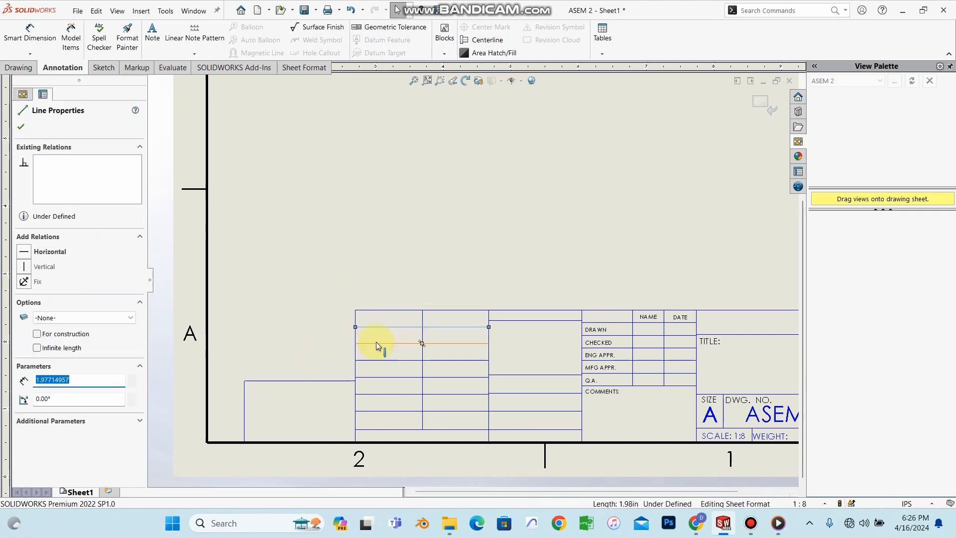
{"action": "left_click", "coordinate": [375, 343], "text": "ctrl"}
{"action": "left_click", "coordinate": [378, 359], "text": "ctrl"}
{"action": "left_click", "coordinate": [374, 377], "text": "ctrl"}
{"action": "left_click", "coordinate": [374, 394], "text": "ctrl"}
{"action": "key", "text": "Delete"}
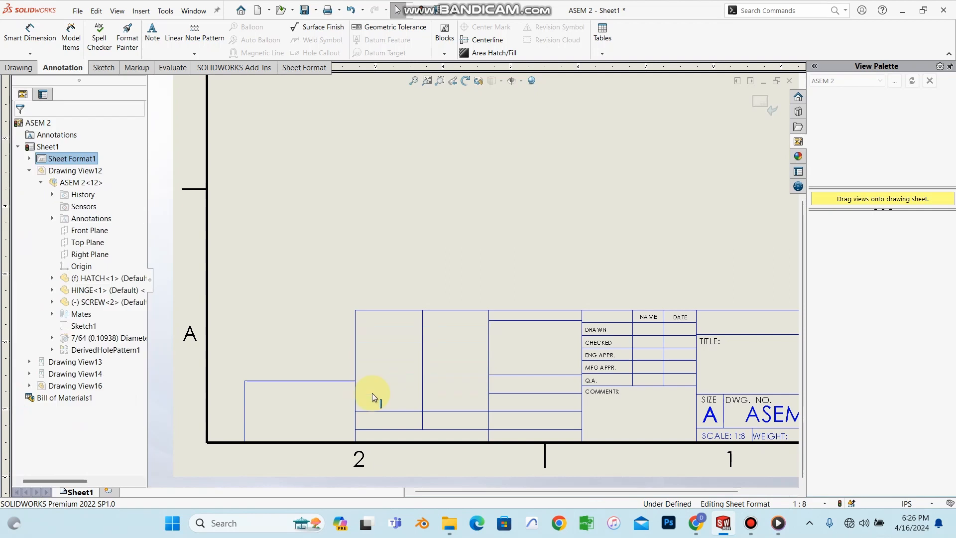
{"action": "left_click", "coordinate": [381, 411]}
{"action": "left_click", "coordinate": [384, 428], "text": "ctrl"}
{"action": "key", "text": "Delete"}
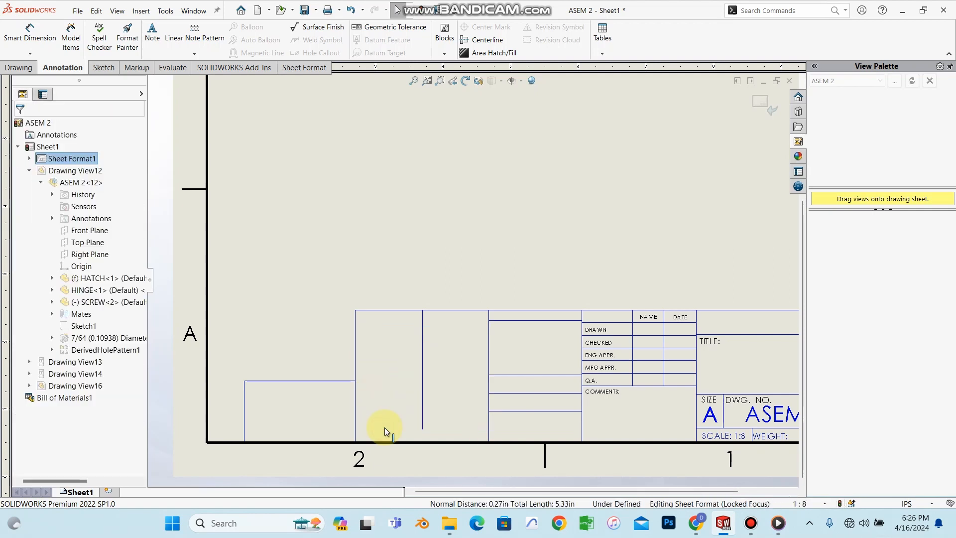
- Delete the outline of the former proprietary note box and the application grid's outer and middle vertical lines
{"action": "left_click", "coordinate": [348, 381]}
{"action": "key", "text": "Delete"}
{"action": "left_click", "coordinate": [244, 402]}
{"action": "key", "text": "Delete"}
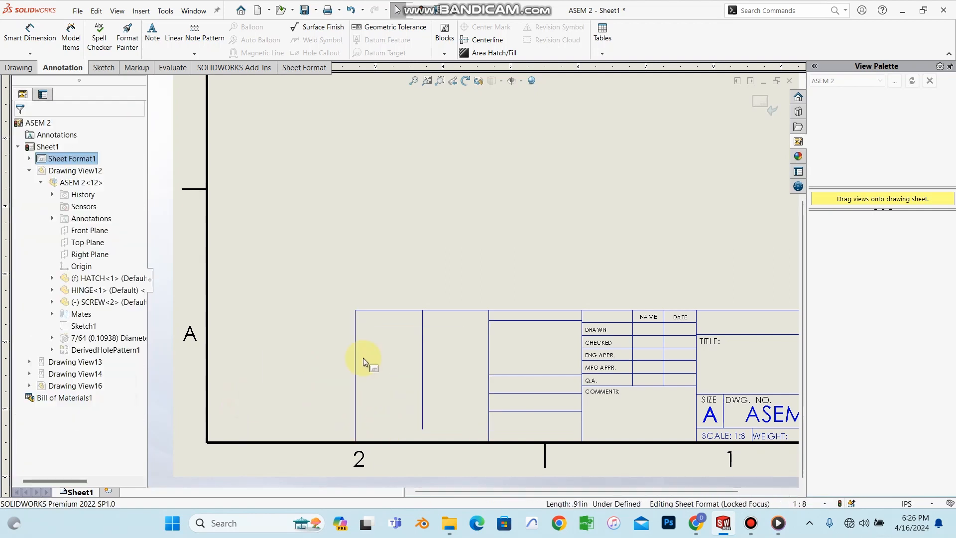
{"action": "left_click", "coordinate": [355, 358]}
{"action": "key", "text": "Delete"}
{"action": "left_click", "coordinate": [422, 374]}
{"action": "key", "text": "Delete"}
- Delete the four interior horizontal lines of the former tolerance column beside the DRAWN and CHECKED rows
{"action": "left_click", "coordinate": [495, 375]}
{"action": "key", "text": "Delete"}
{"action": "left_click", "coordinate": [517, 321]}
{"action": "key", "text": "Delete"}
{"action": "left_click", "coordinate": [516, 393]}
{"action": "key", "text": "Delete"}
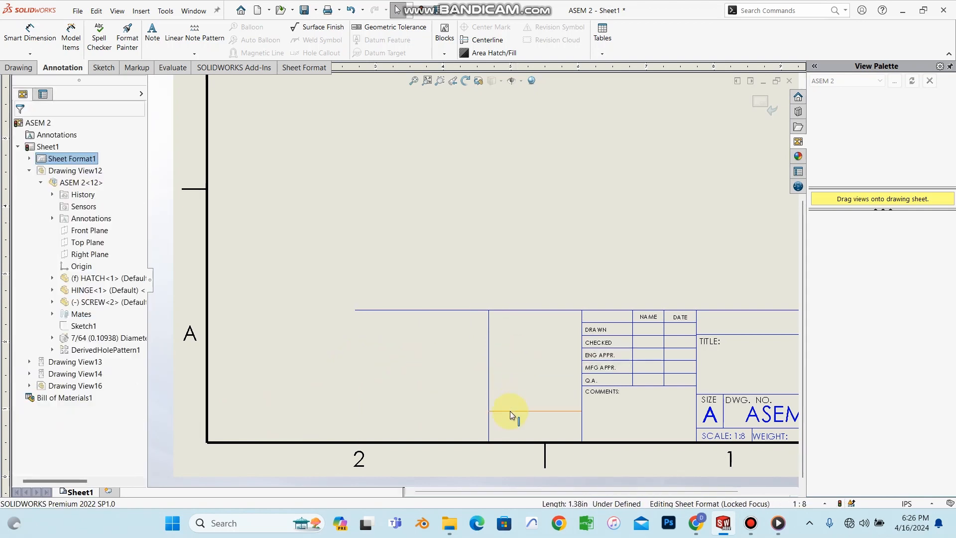
{"action": "left_click", "coordinate": [511, 411]}
{"action": "key", "text": "Delete"}
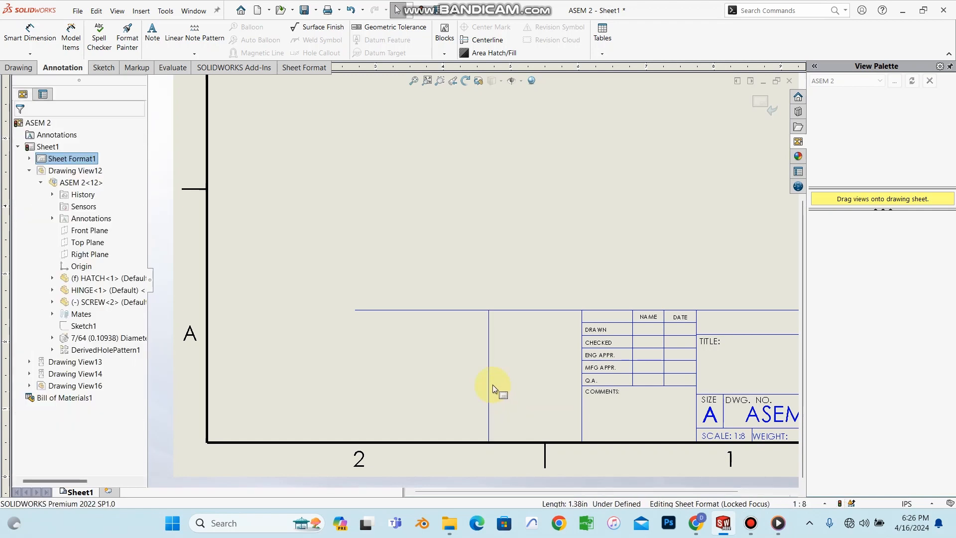
- Delete the tolerance column's outer vertical line and shorten the title block's top line to end at the DRAWN table's outer edge
{"action": "left_click", "coordinate": [489, 386]}
{"action": "key", "text": "Delete"}
{"action": "left_click", "coordinate": [359, 309]}
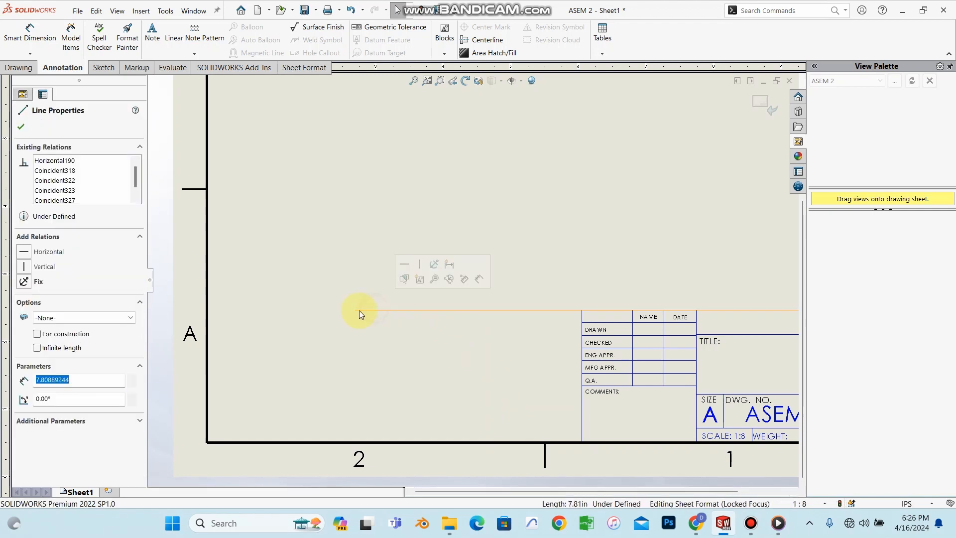
{"action": "left_click_drag", "start_coordinate": [356, 309], "coordinate": [585, 316]}
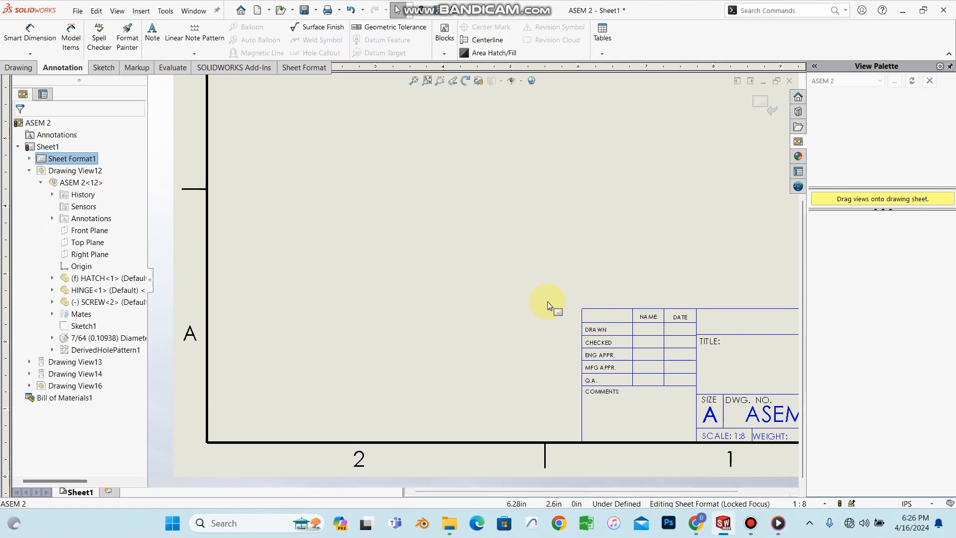
- Inspect the trimmed title block's remaining fields and compare them with the Figure 8.0 template in the Chrome PDF
{"action": "scroll", "coordinate": [645, 311], "scroll_direction": "up", "scroll_amount": 4}
{"action": "scroll", "coordinate": [657, 323], "scroll_direction": "down", "scroll_amount": 4}
{"action": "scroll", "coordinate": [518, 296], "scroll_direction": "up", "scroll_amount": 1}
{"action": "scroll", "coordinate": [512, 297], "scroll_direction": "down", "scroll_amount": 1}
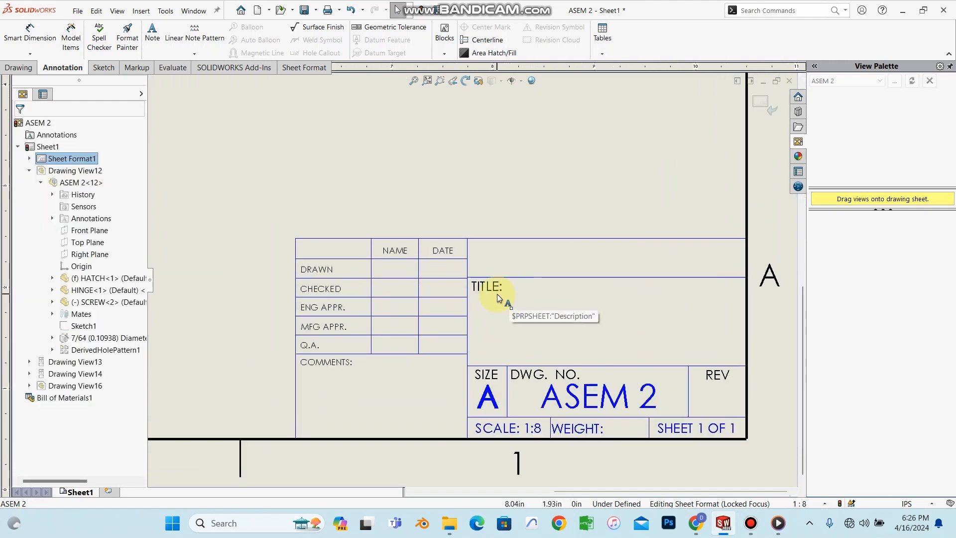
{"action": "scroll", "coordinate": [538, 294], "scroll_direction": "down", "scroll_amount": 3}
{"action": "scroll", "coordinate": [538, 294], "scroll_direction": "up", "scroll_amount": 1}
{"action": "left_click", "coordinate": [695, 528]}
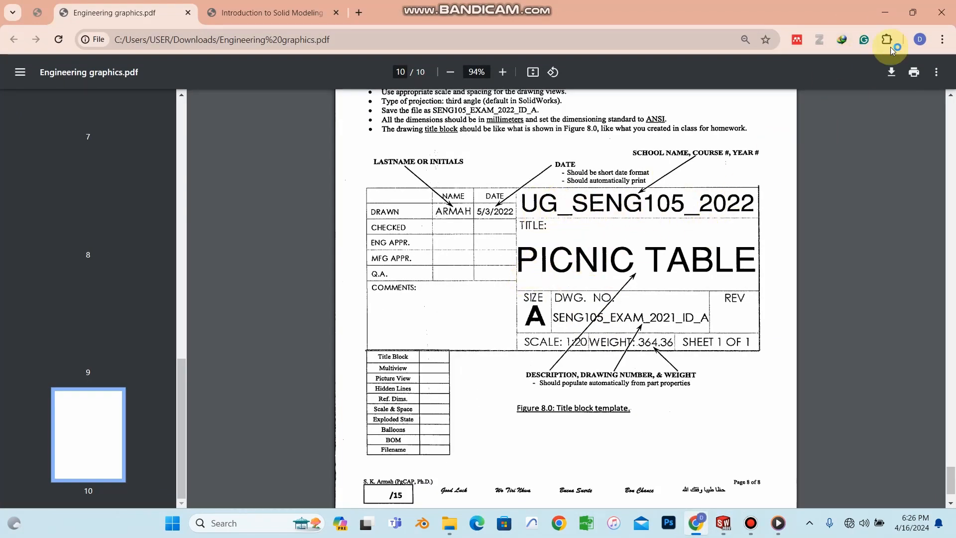
- Switch back to SOLIDWORKS and replace the title block's DWG. NO. text with SENG105
{"action": "left_click", "coordinate": [885, 12]}
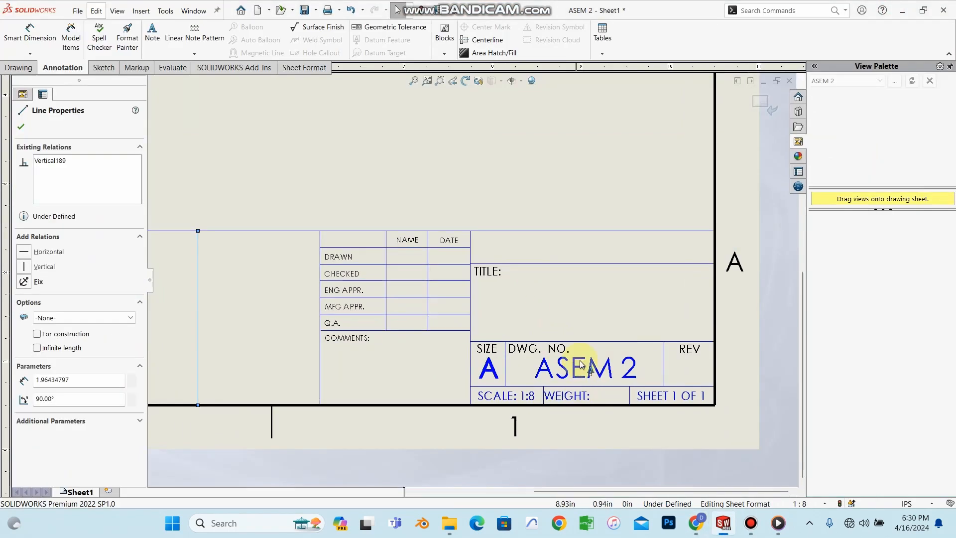
{"action": "key", "text": "Escape"}
{"action": "double_click", "coordinate": [605, 371]}
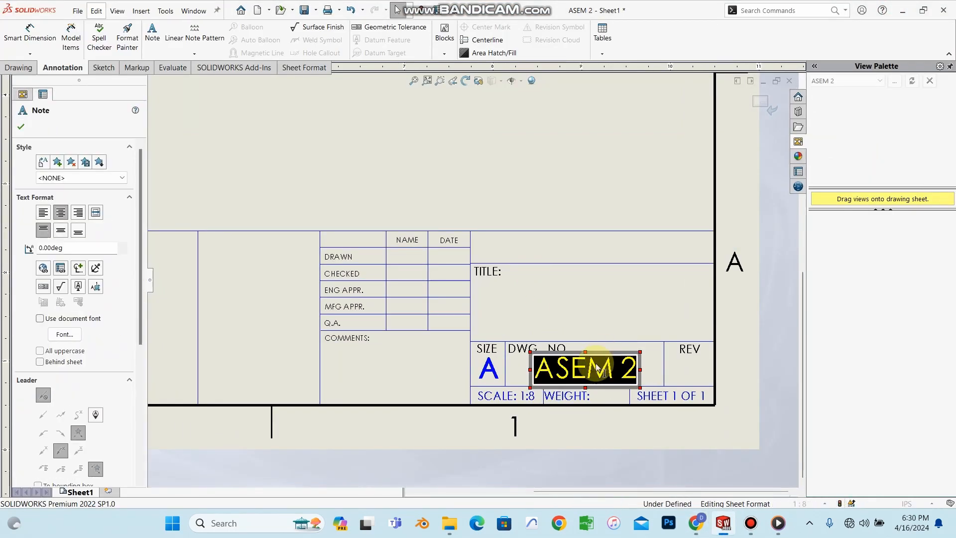
{"action": "key", "text": "Delete"}
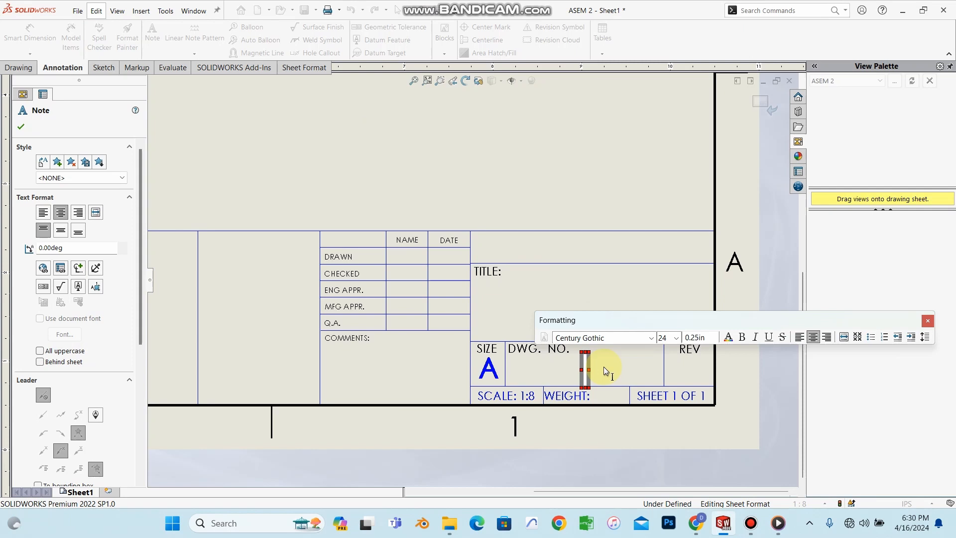
{"action": "type", "text": "SENG"}
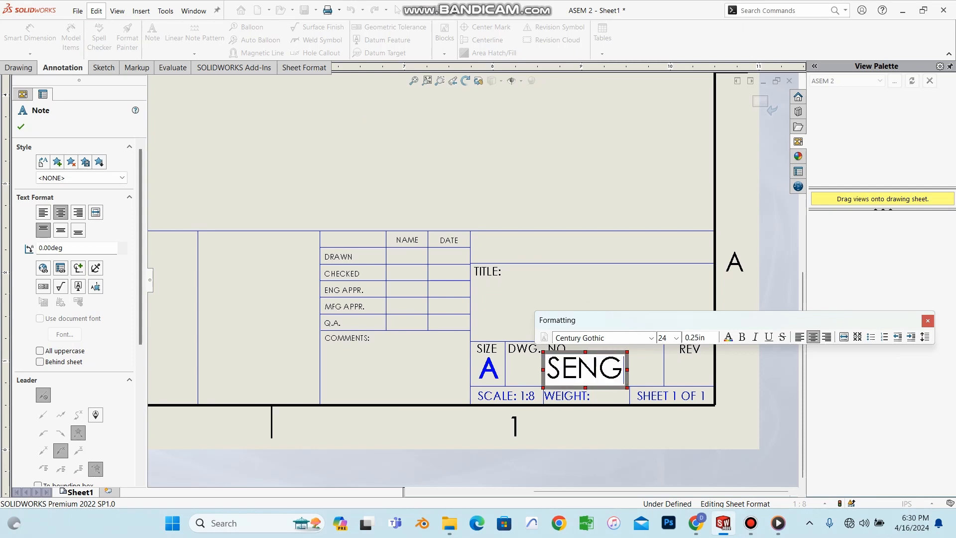
{"action": "type", "text": "105"}
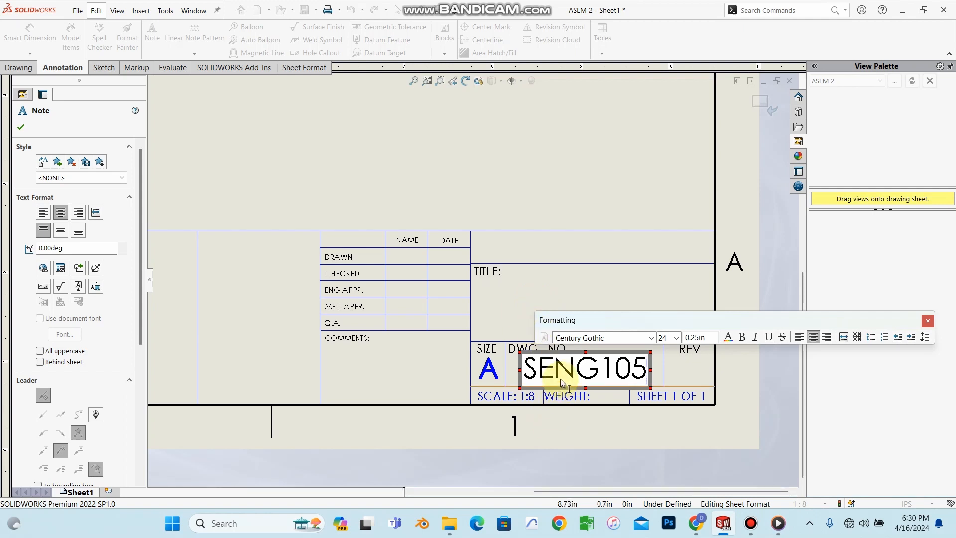
{"action": "left_click", "coordinate": [527, 304]}
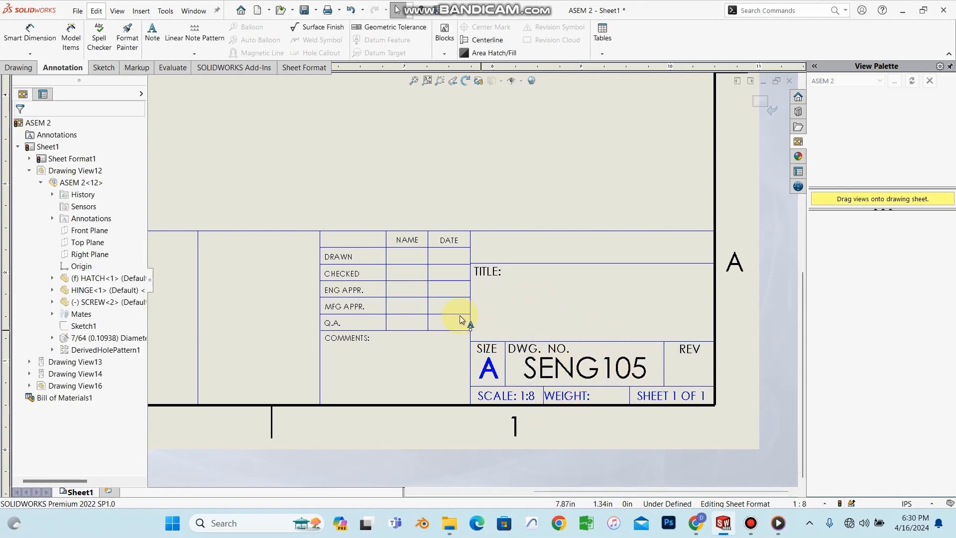
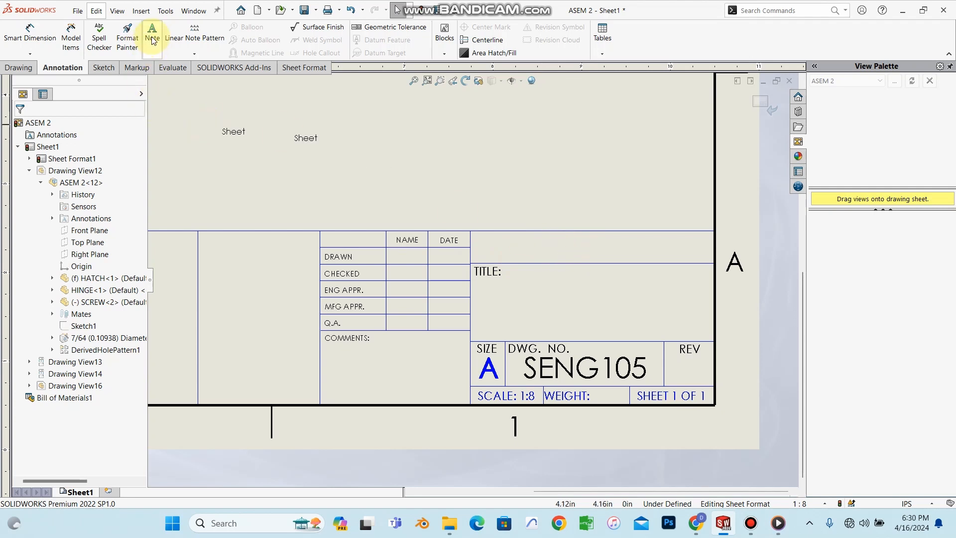
- Enter the drafter's name in the NAME cell of the title block's DRAWN row
{"action": "left_click", "coordinate": [515, 247]}
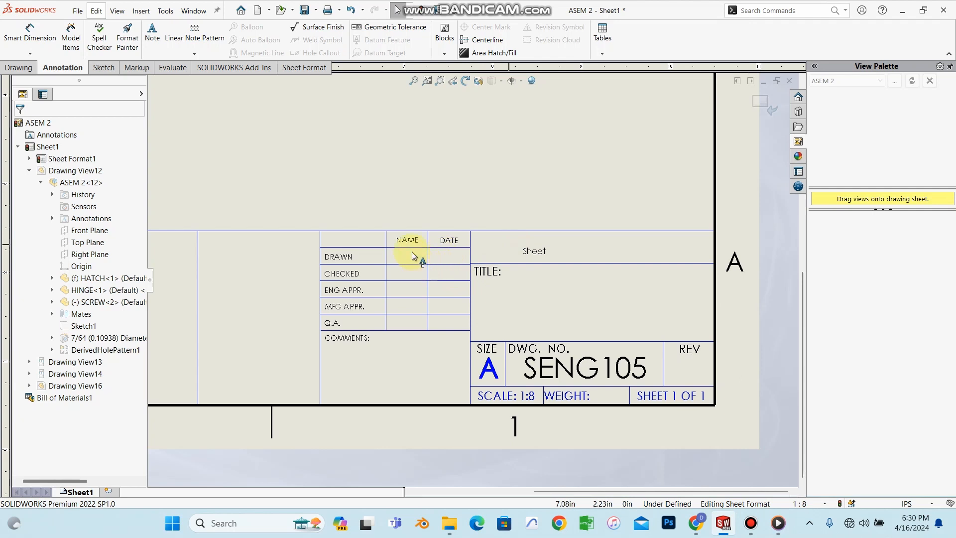
{"action": "scroll", "coordinate": [411, 252], "scroll_direction": "down", "scroll_amount": 2}
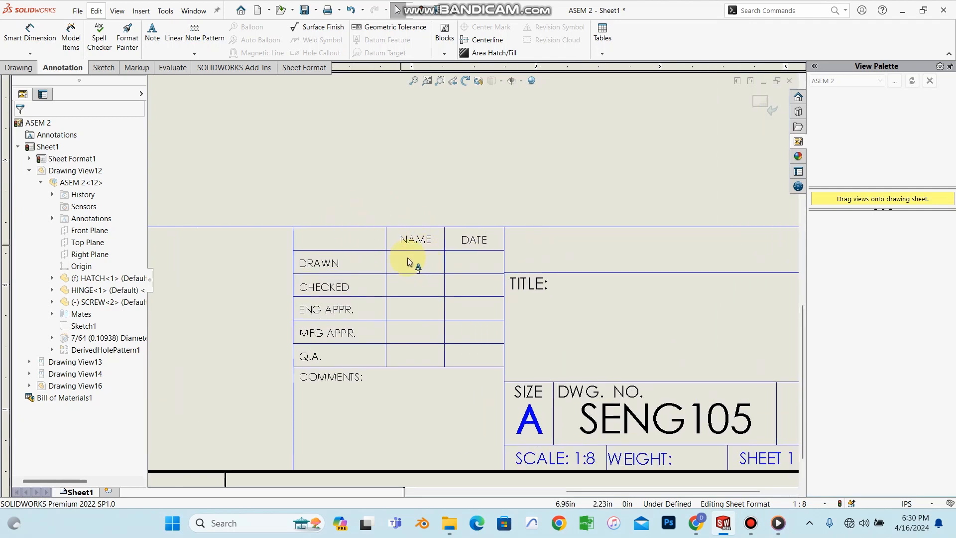
{"action": "left_click", "coordinate": [408, 265]}
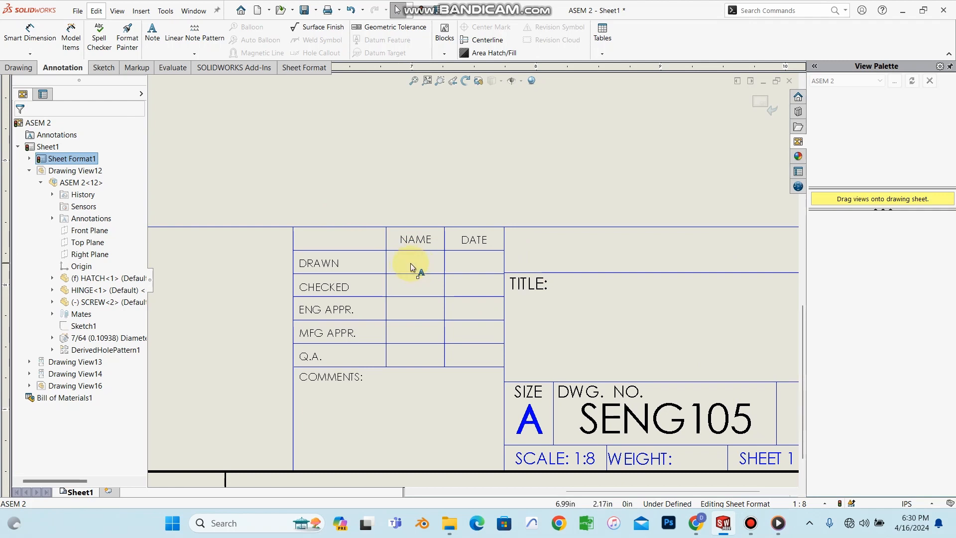
{"action": "left_click", "coordinate": [411, 265]}
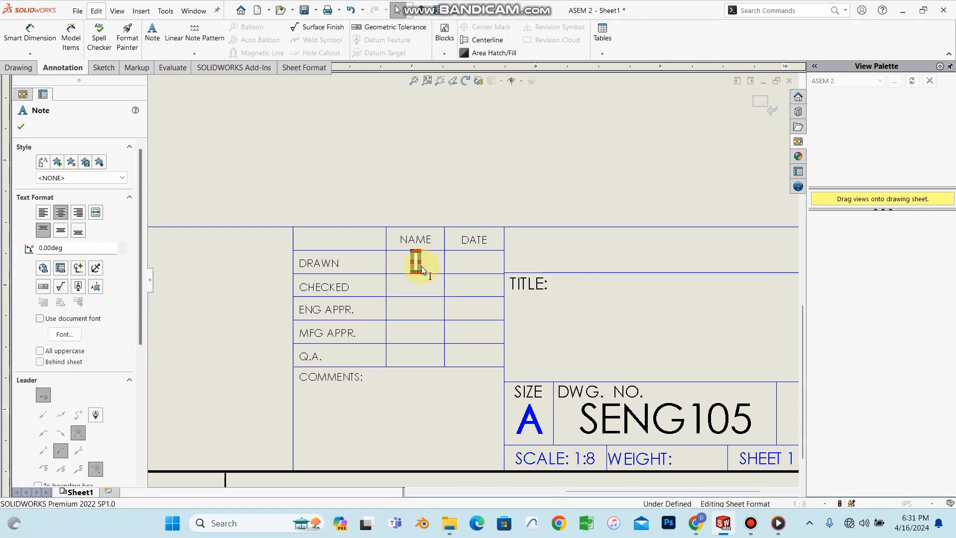
{"action": "type", "text": "DAMIAN"}
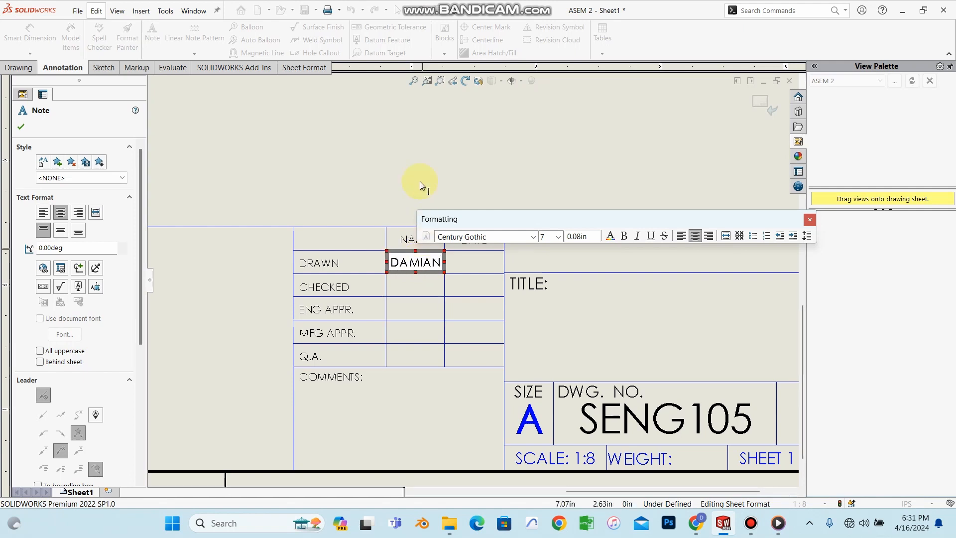
{"action": "left_click", "coordinate": [423, 180]}
{"action": "scroll", "coordinate": [426, 275], "scroll_direction": "up", "scroll_amount": 2}
{"action": "scroll", "coordinate": [432, 272], "scroll_direction": "down", "scroll_amount": 1}
{"action": "scroll", "coordinate": [499, 275], "scroll_direction": "up", "scroll_amount": 2}
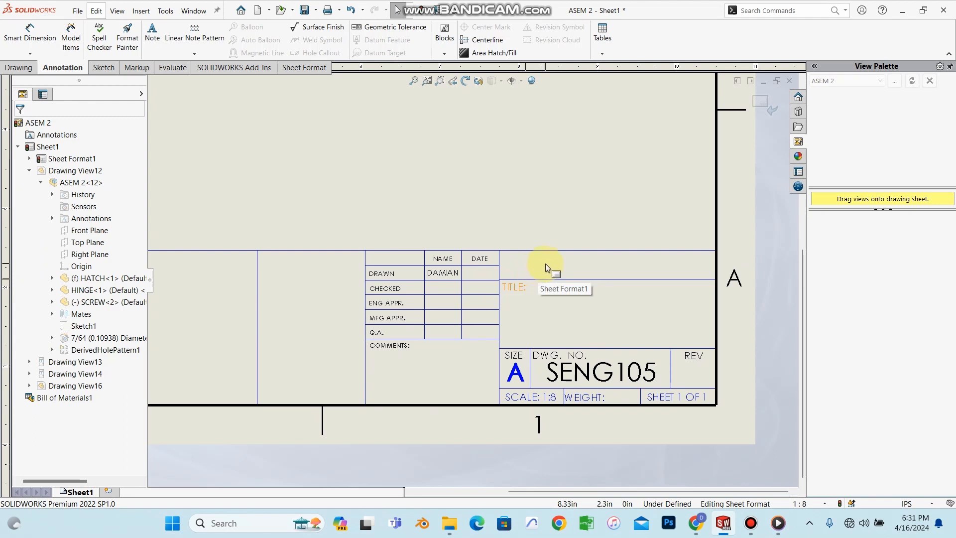
- Place a note reading "UH,,.." in the empty box above TITLE, consulting the Figure 8.0 template in the Chrome PDF
{"action": "scroll", "coordinate": [545, 264], "scroll_direction": "down", "scroll_amount": 3}
{"action": "left_click", "coordinate": [543, 272]}
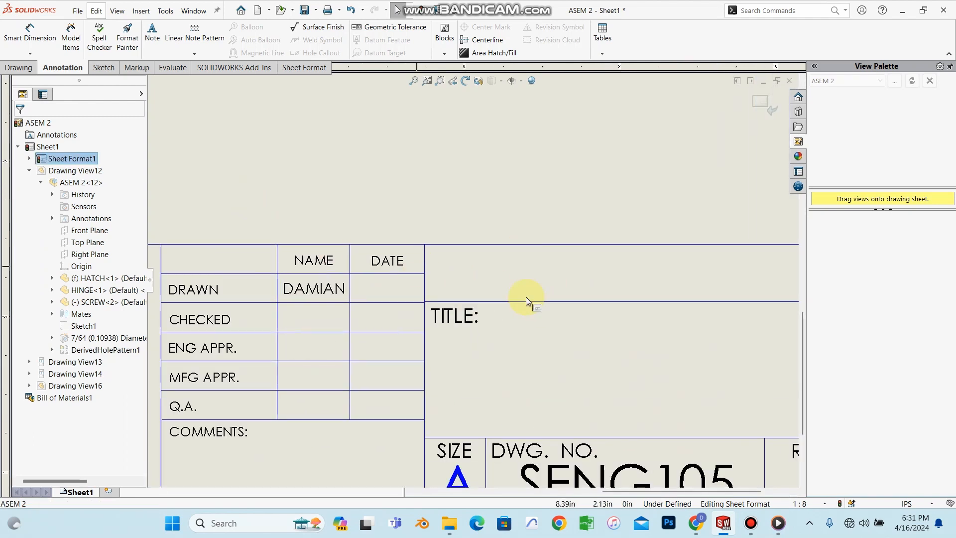
{"action": "scroll", "coordinate": [527, 298], "scroll_direction": "up", "scroll_amount": 4}
{"action": "scroll", "coordinate": [491, 292], "scroll_direction": "down", "scroll_amount": 3}
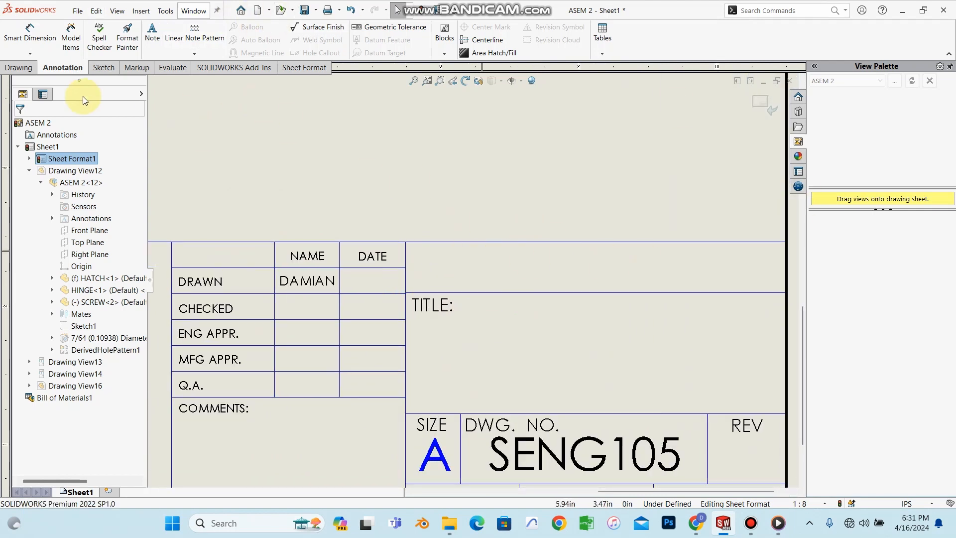
{"action": "left_click", "coordinate": [152, 35]}
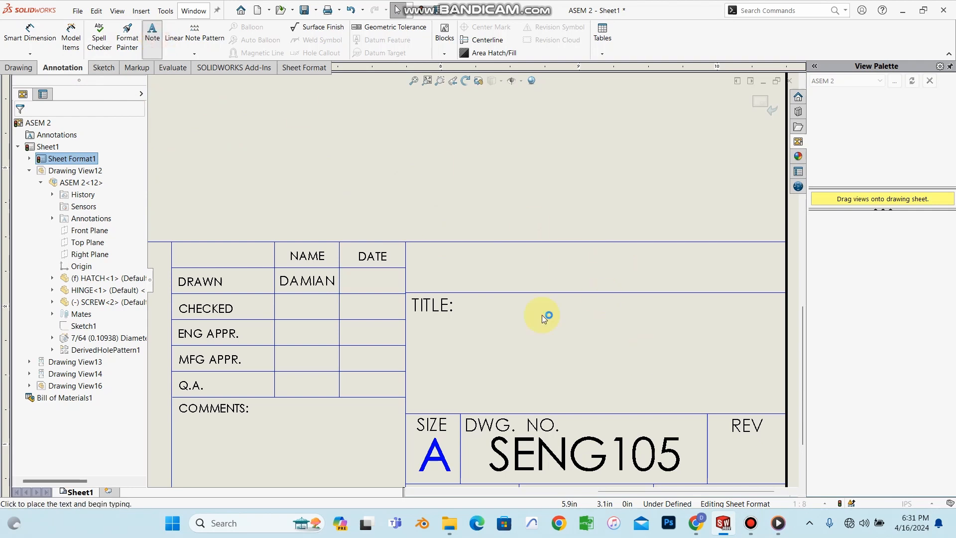
{"action": "left_click", "coordinate": [471, 258]}
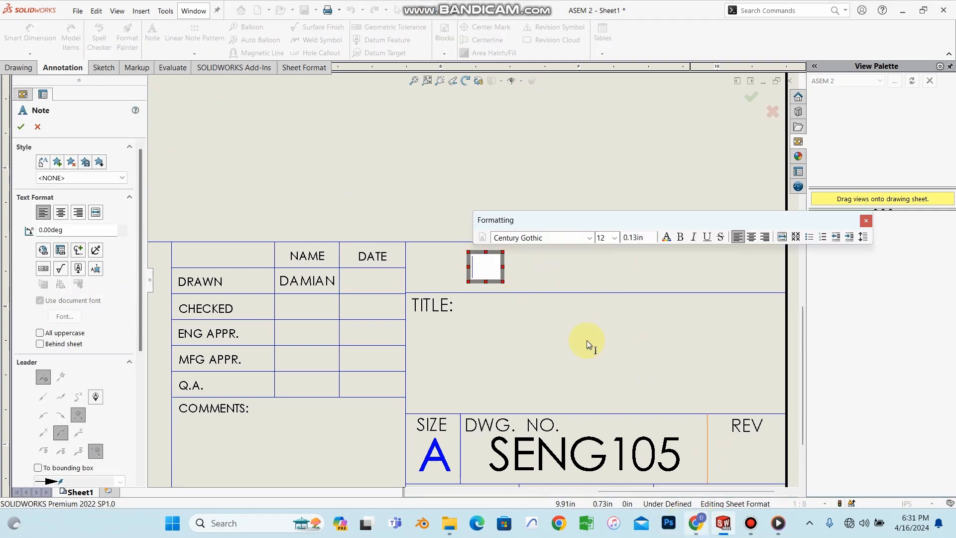
{"action": "left_click", "coordinate": [696, 523]}
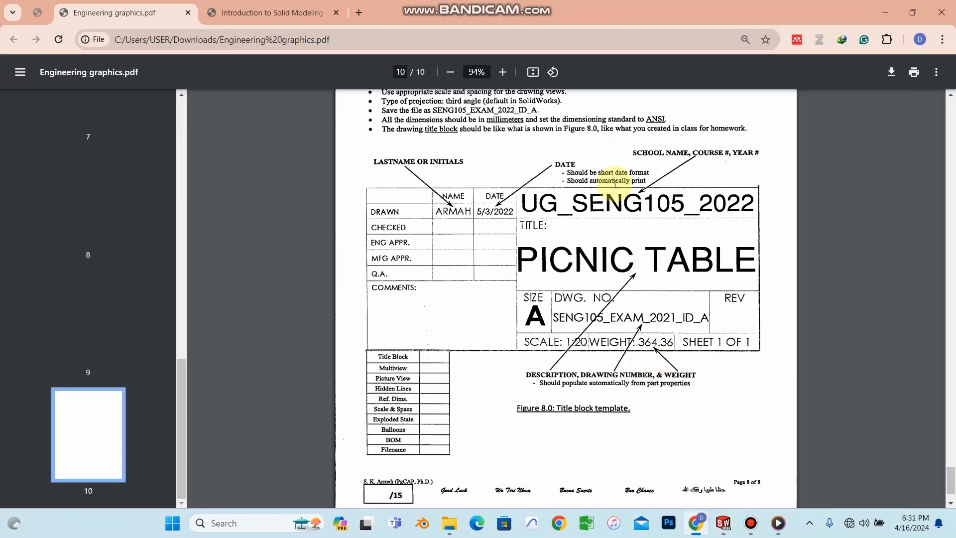
{"action": "key", "text": "alt+Tab"}
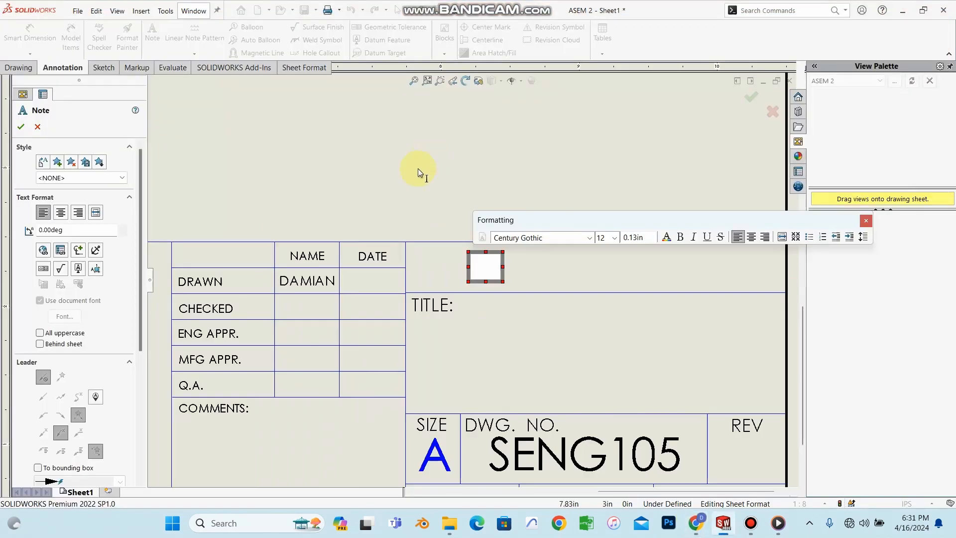
{"action": "left_click", "coordinate": [487, 270]}
{"action": "type", "text": "UH,,.."}
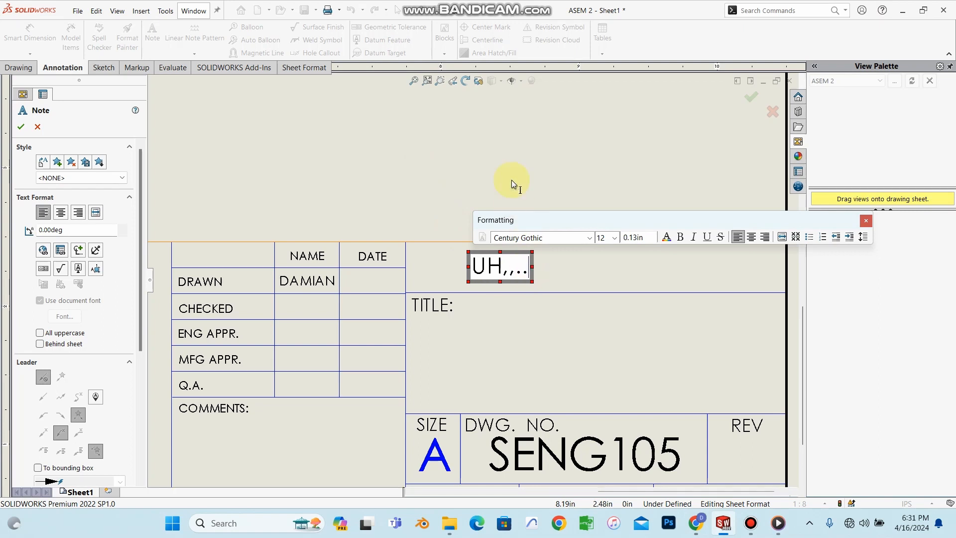
{"action": "left_click", "coordinate": [512, 186]}
{"action": "scroll", "coordinate": [491, 316], "scroll_direction": "down", "scroll_amount": 2}
{"action": "scroll", "coordinate": [452, 257], "scroll_direction": "up", "scroll_amount": 3}
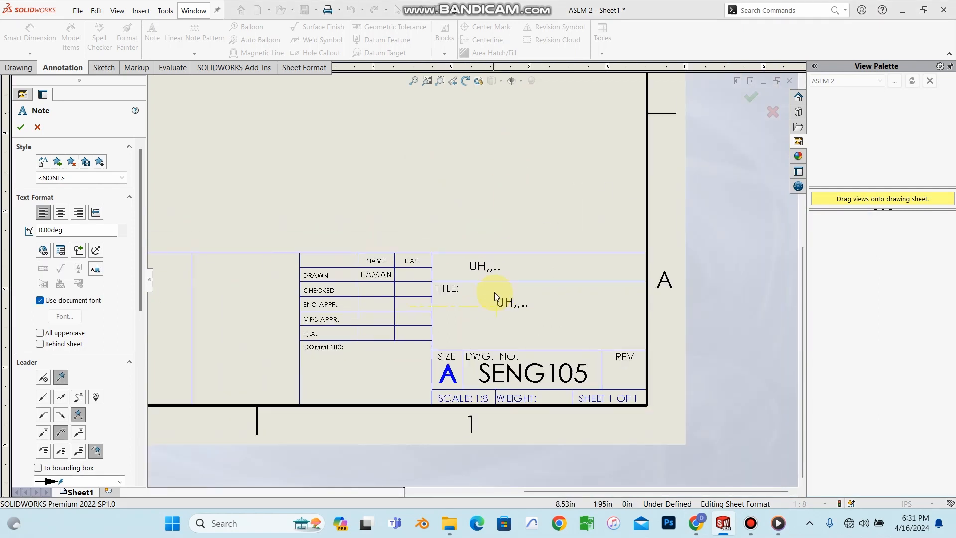
{"action": "key", "text": "Escape"}
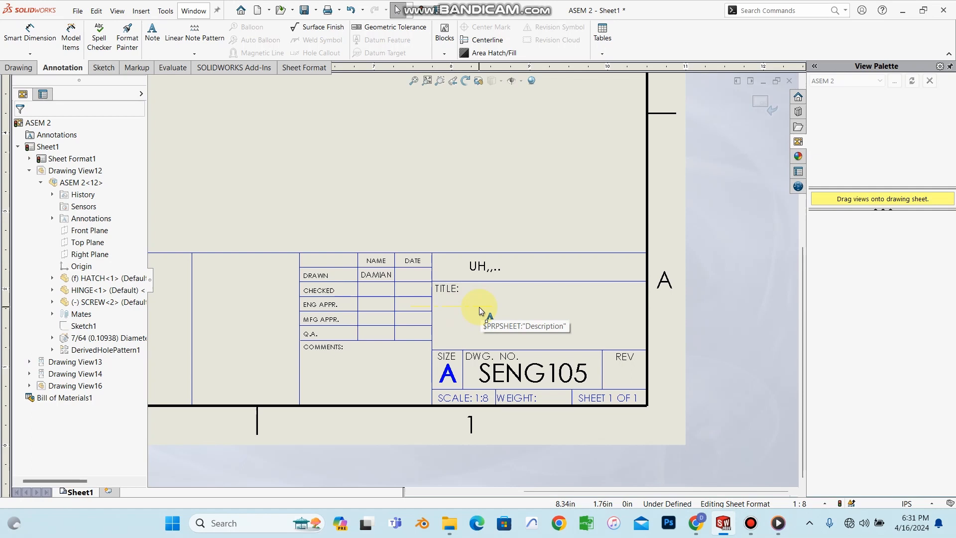
- Fill in the TITLE field with HATCH ASSEMBLY, consulting the Figure 8.0 example in the Chrome PDF
{"action": "left_click", "coordinate": [478, 307]}
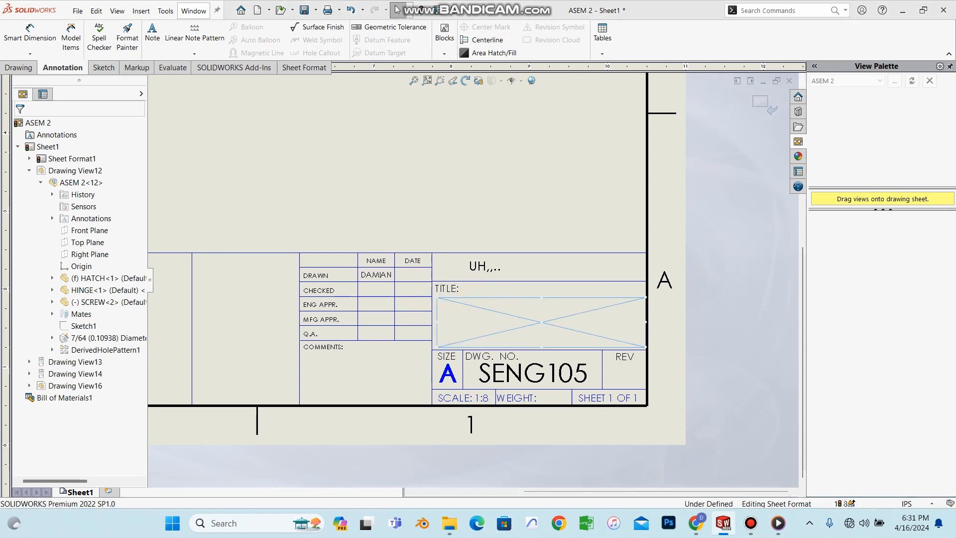
{"action": "double_click", "coordinate": [527, 322]}
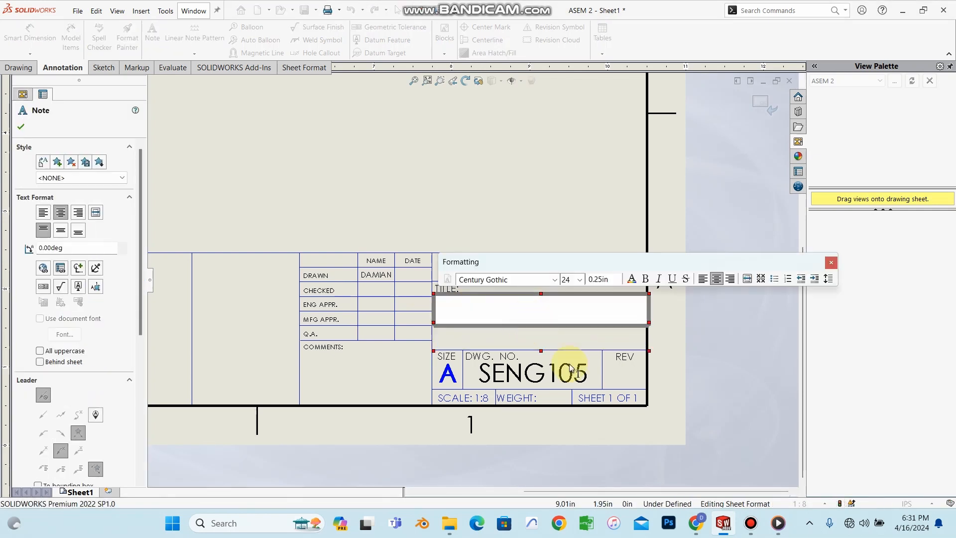
{"action": "left_click", "coordinate": [696, 522]}
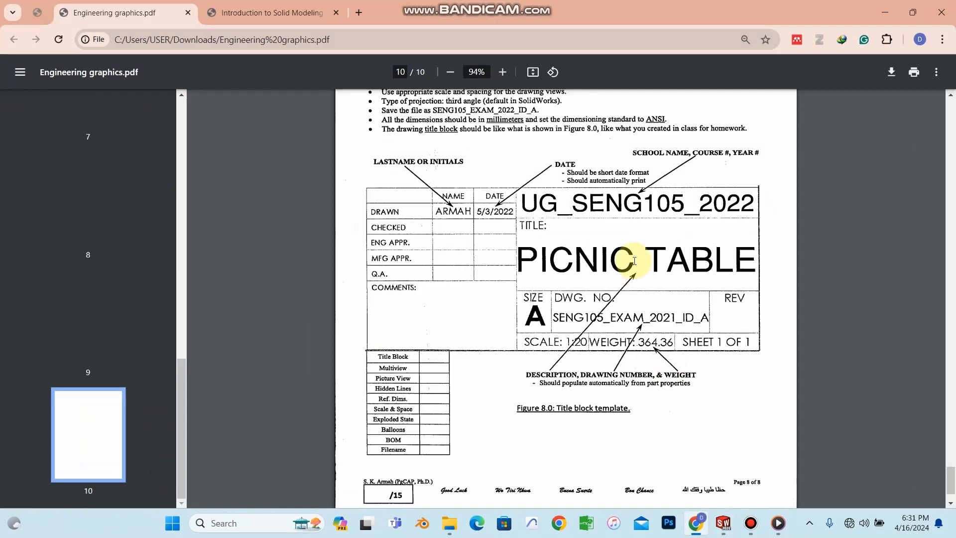
{"action": "left_click", "coordinate": [885, 12]}
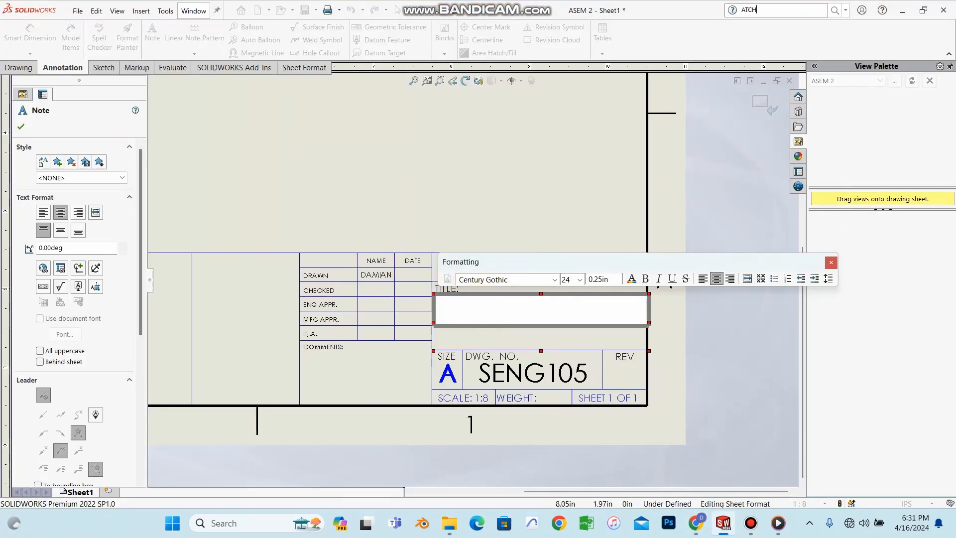
{"action": "left_click", "coordinate": [487, 311]}
{"action": "type", "text": "HATCH ASEE"}
{"action": "key", "text": "BackSpace"}
{"action": "type", "text": "EMBLY"}
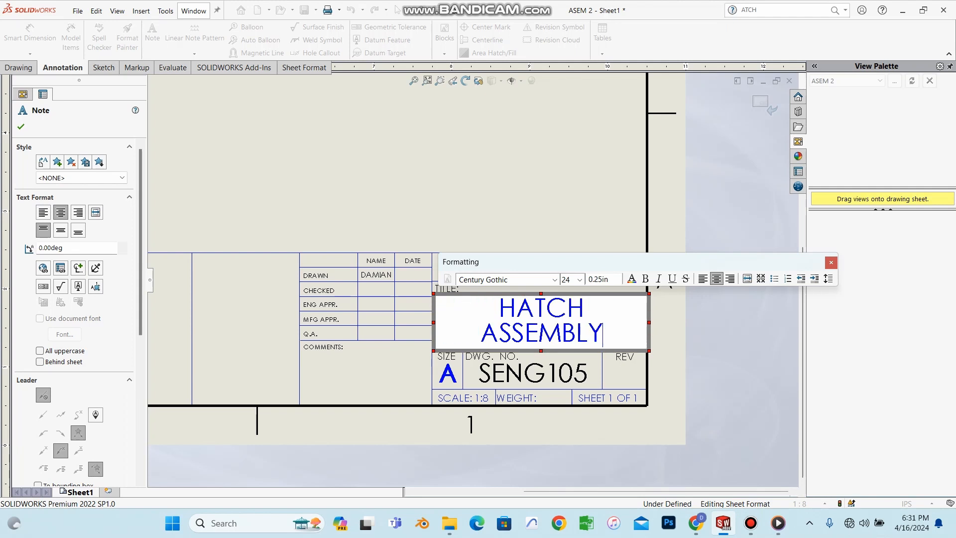
{"action": "left_click", "coordinate": [539, 186]}
- Review the filled-in title block up close and its position on the whole sheet
{"action": "scroll", "coordinate": [508, 321], "scroll_direction": "up", "scroll_amount": 2}
{"action": "scroll", "coordinate": [507, 321], "scroll_direction": "down", "scroll_amount": 3}
{"action": "scroll", "coordinate": [416, 273], "scroll_direction": "up", "scroll_amount": 4}
{"action": "scroll", "coordinate": [368, 264], "scroll_direction": "up", "scroll_amount": 1}
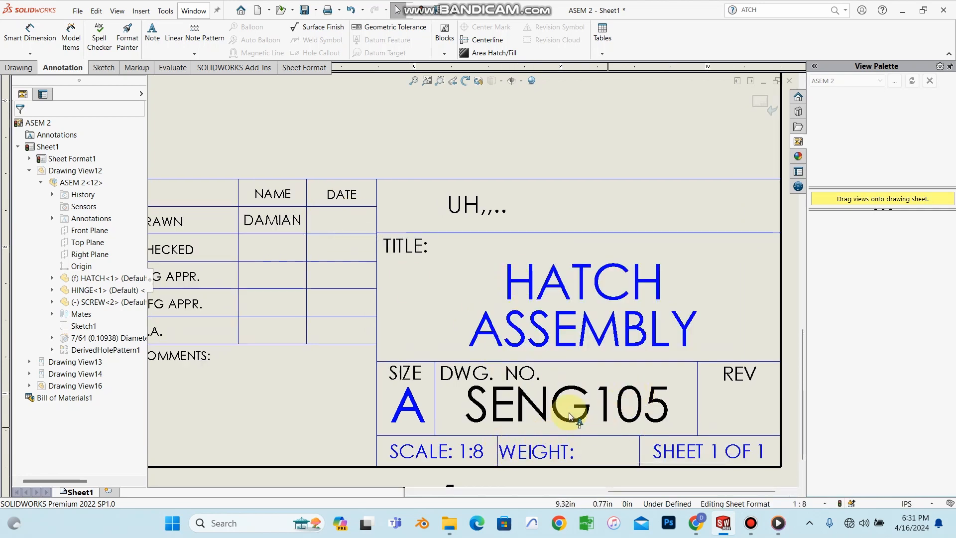
{"action": "scroll", "coordinate": [377, 200], "scroll_direction": "down", "scroll_amount": 5}
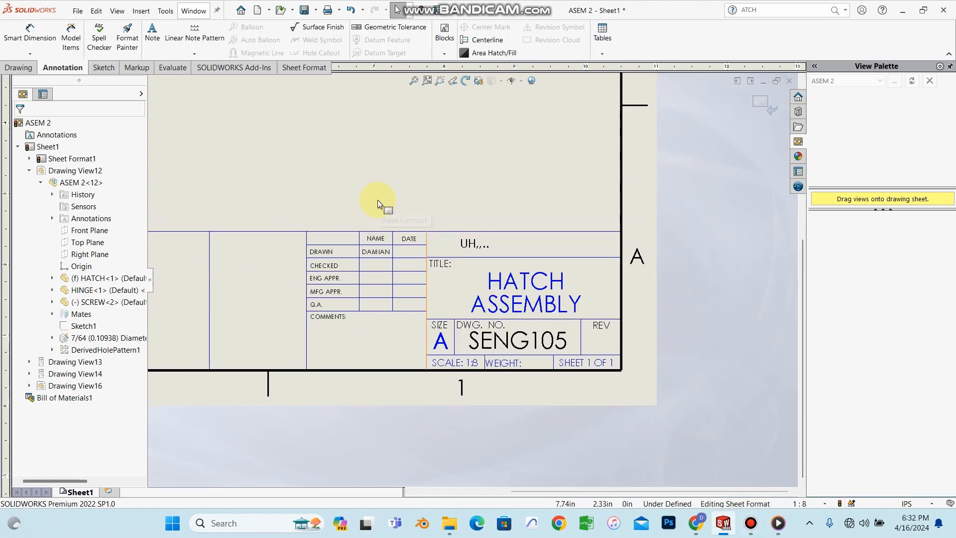
{"action": "scroll", "coordinate": [368, 169], "scroll_direction": "up", "scroll_amount": 2}
{"action": "scroll", "coordinate": [563, 290], "scroll_direction": "down", "scroll_amount": 3}
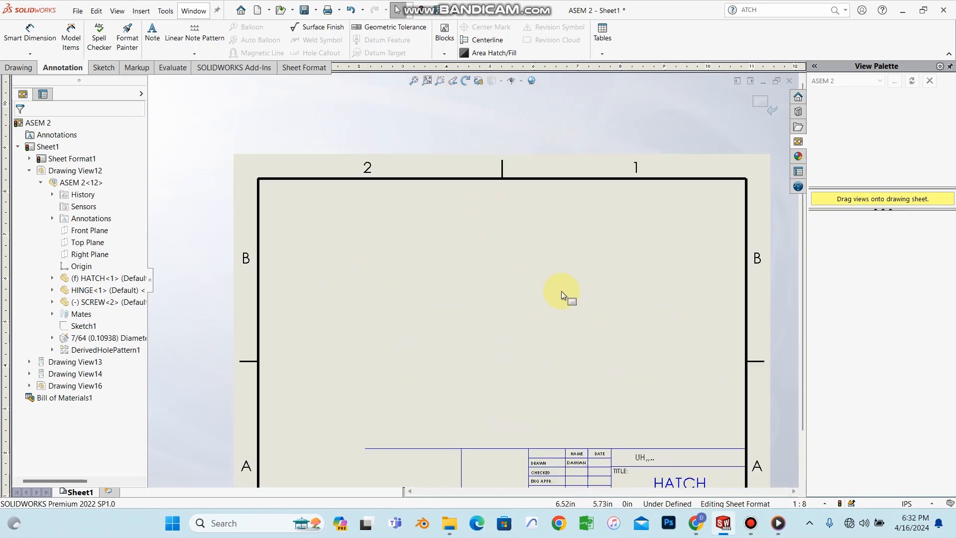
{"action": "scroll", "coordinate": [558, 354], "scroll_direction": "up", "scroll_amount": 2}
{"action": "scroll", "coordinate": [565, 388], "scroll_direction": "up", "scroll_amount": 2}
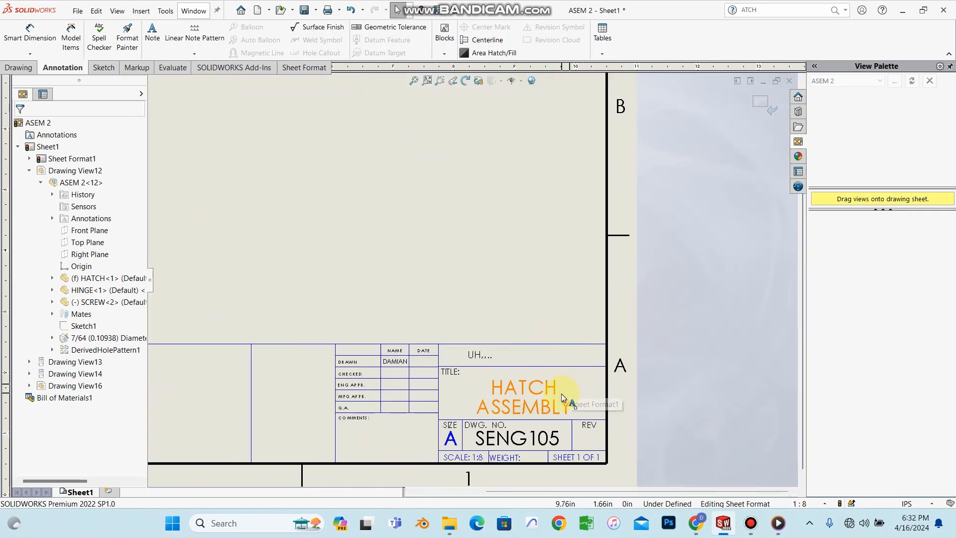
- Leave sheet format editing, return to editing the sheet, and check the title block together with the drawing views
{"action": "scroll", "coordinate": [438, 294], "scroll_direction": "down", "scroll_amount": 3}
{"action": "right_click", "coordinate": [470, 238]}
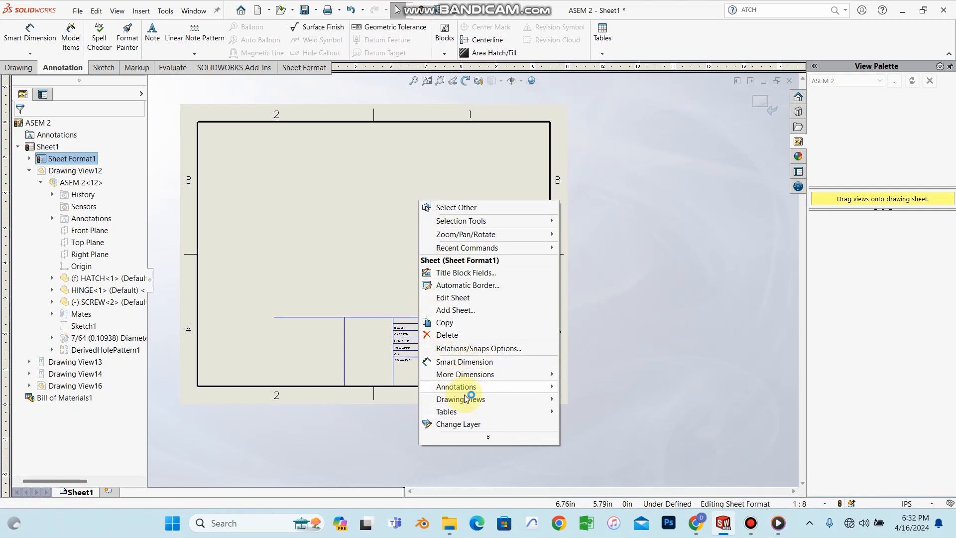
{"action": "left_click", "coordinate": [453, 298]}
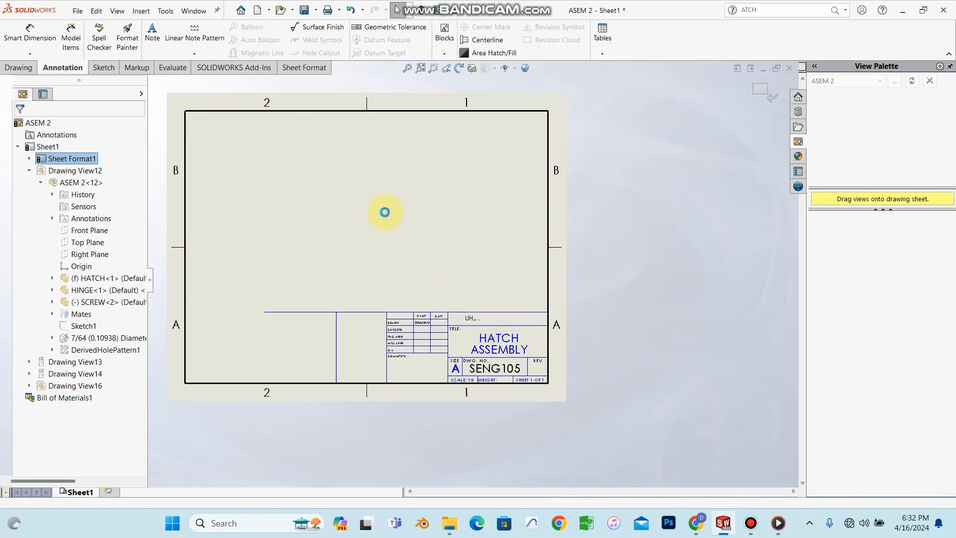
{"action": "scroll", "coordinate": [567, 378], "scroll_direction": "up", "scroll_amount": 3}
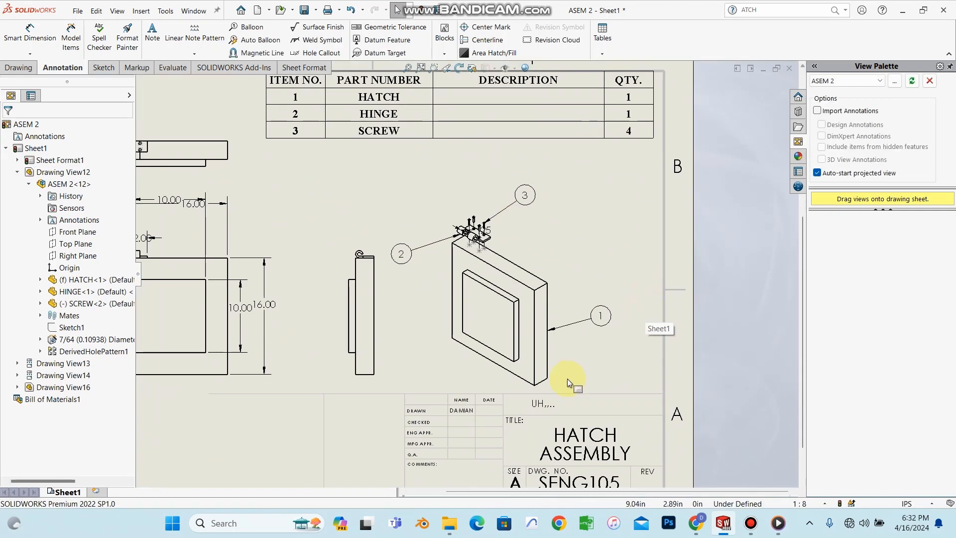
{"action": "scroll", "coordinate": [470, 371], "scroll_direction": "down", "scroll_amount": 4}
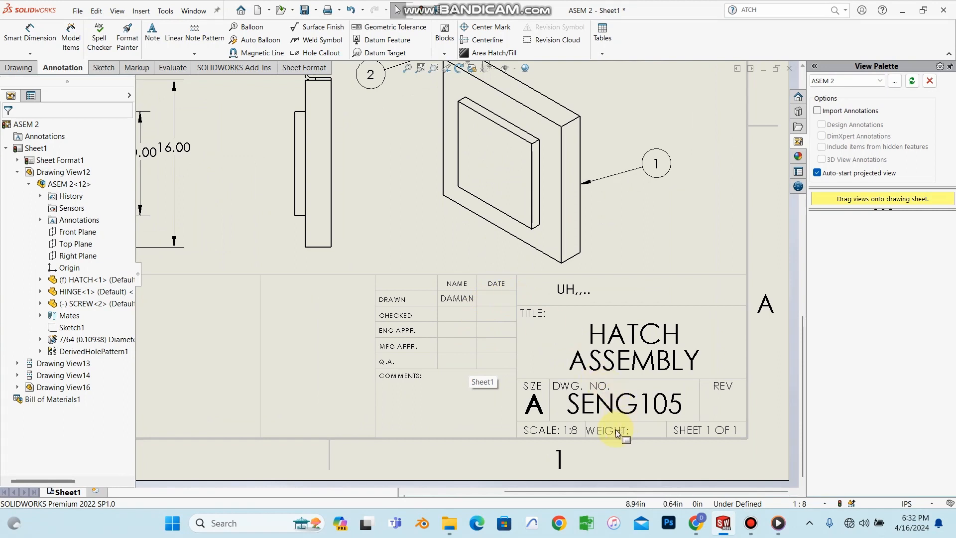
- Reopen the sheet format for editing and enter the placeholder FFF in the DATE cell of the DRAWN row
{"action": "key", "text": "f"}
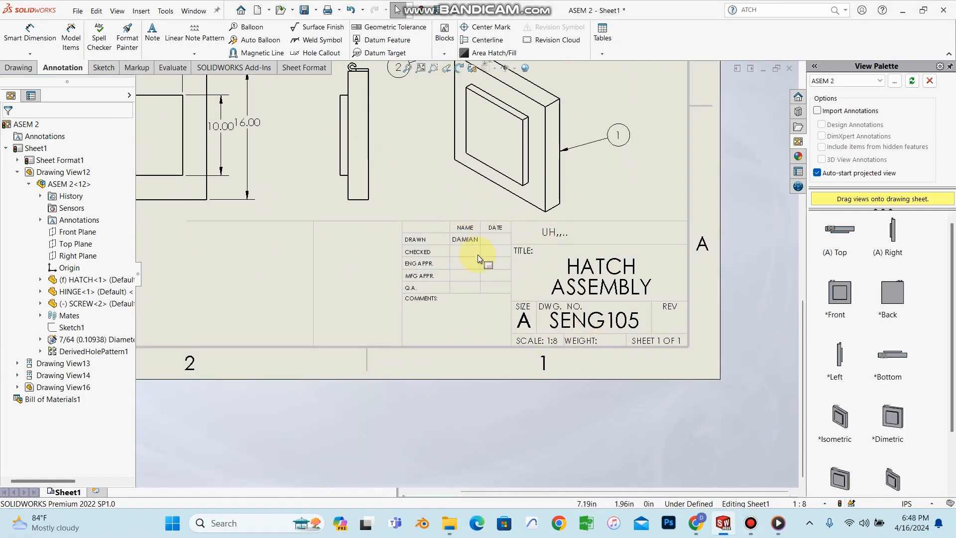
{"action": "scroll", "coordinate": [488, 240], "scroll_direction": "down", "scroll_amount": 3}
{"action": "right_click", "coordinate": [312, 188]}
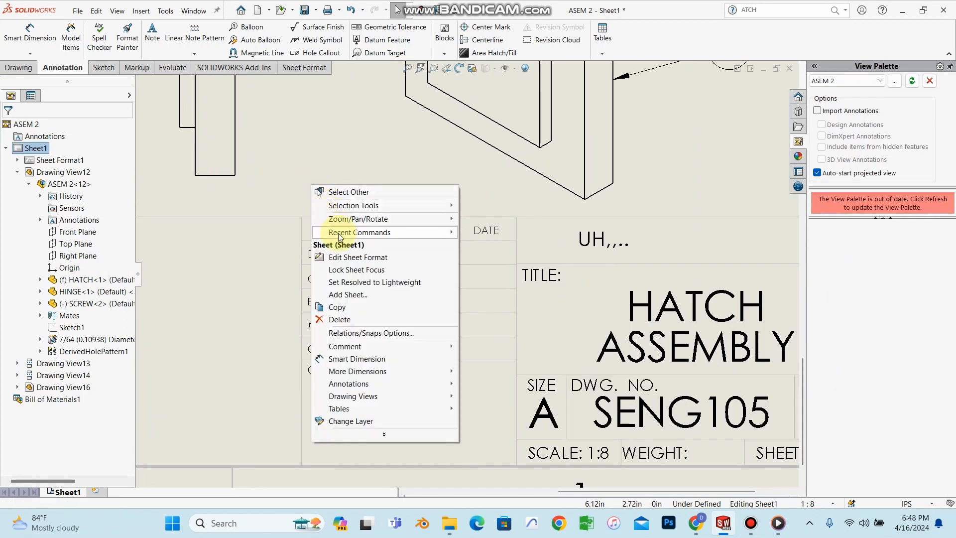
{"action": "left_click", "coordinate": [351, 258]}
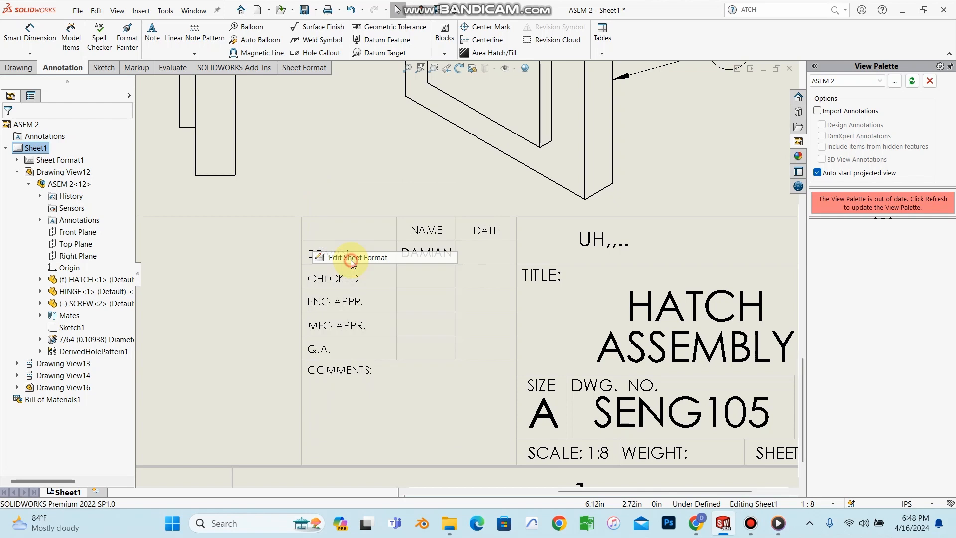
{"action": "double_click", "coordinate": [489, 259]}
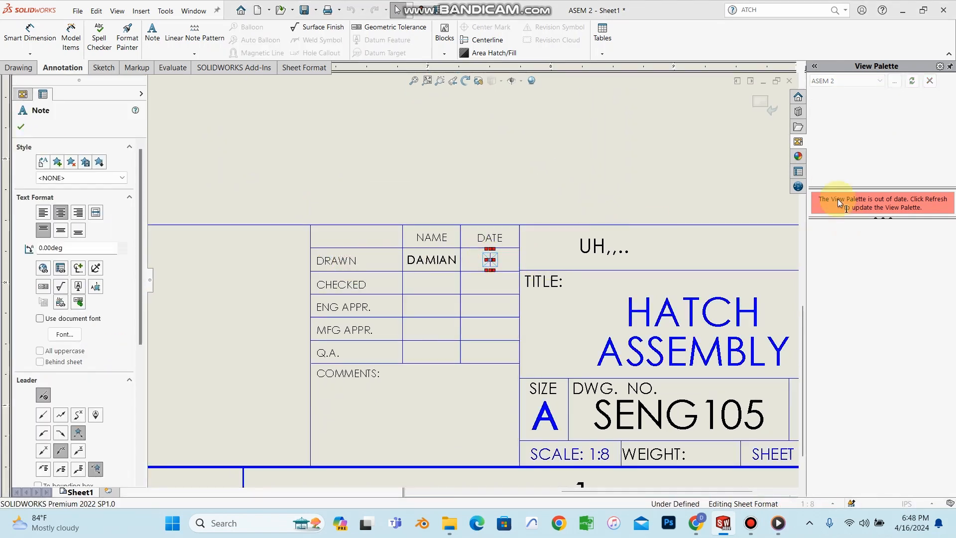
{"action": "key", "text": "Escape"}
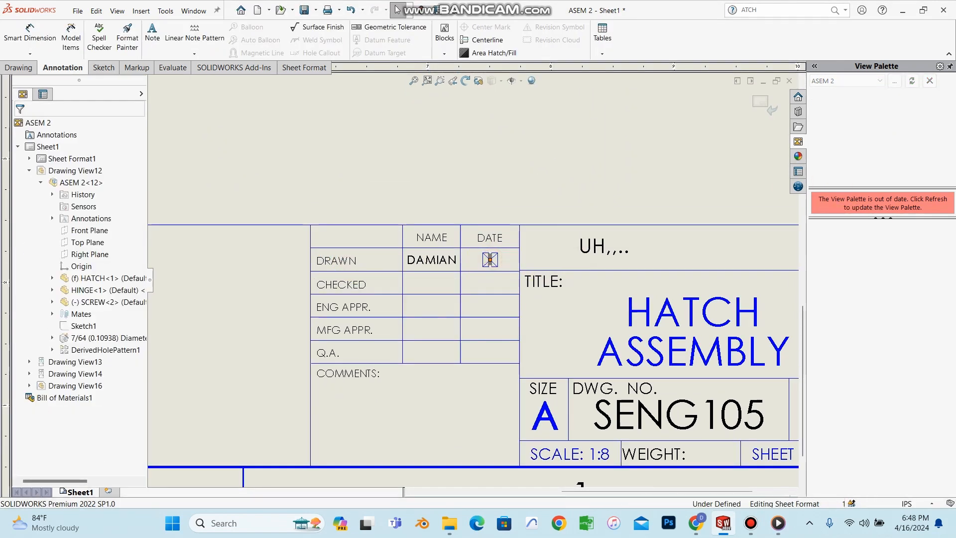
{"action": "double_click", "coordinate": [490, 259]}
{"action": "type", "text": "FFF"}
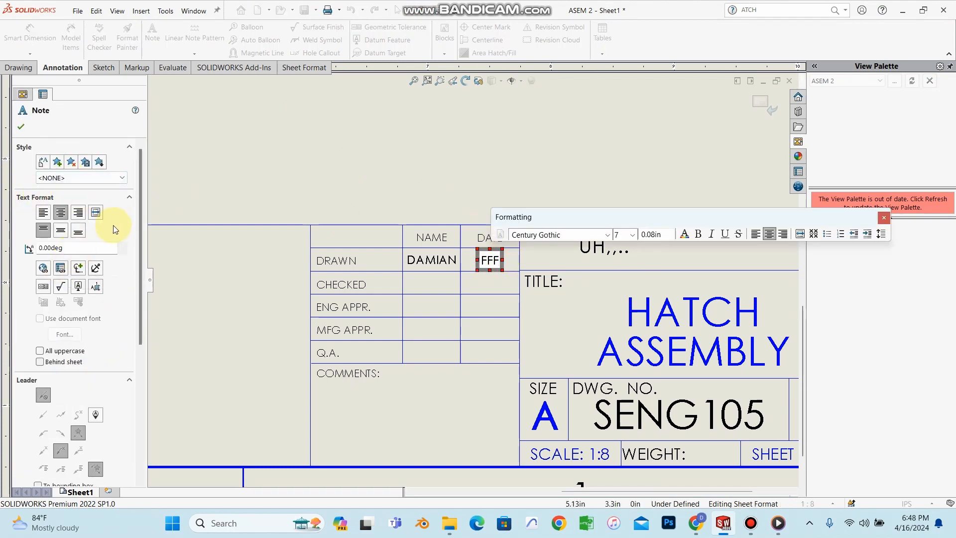
- Link the DRAWN date note to the current document's SW-Short Date property
{"action": "left_click", "coordinate": [60, 269]}
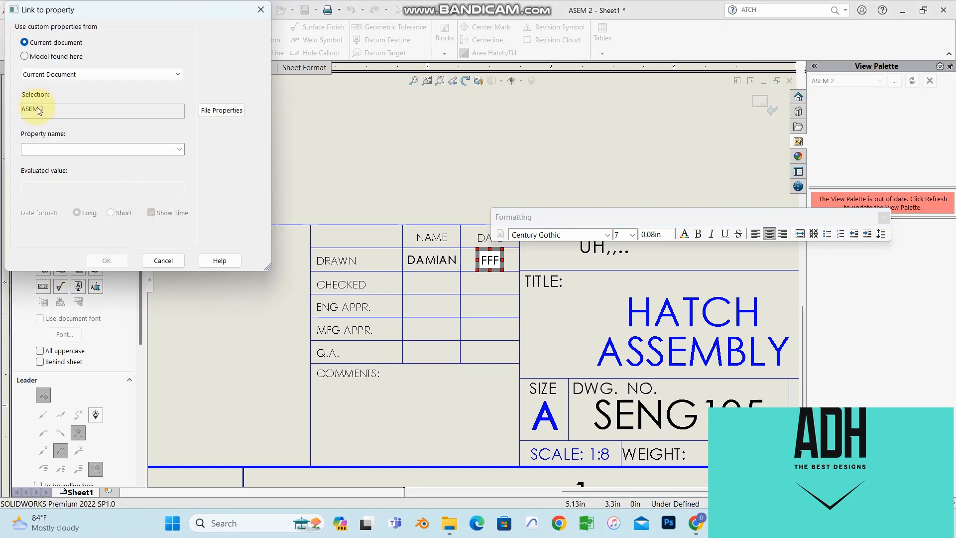
{"action": "left_click", "coordinate": [74, 75]}
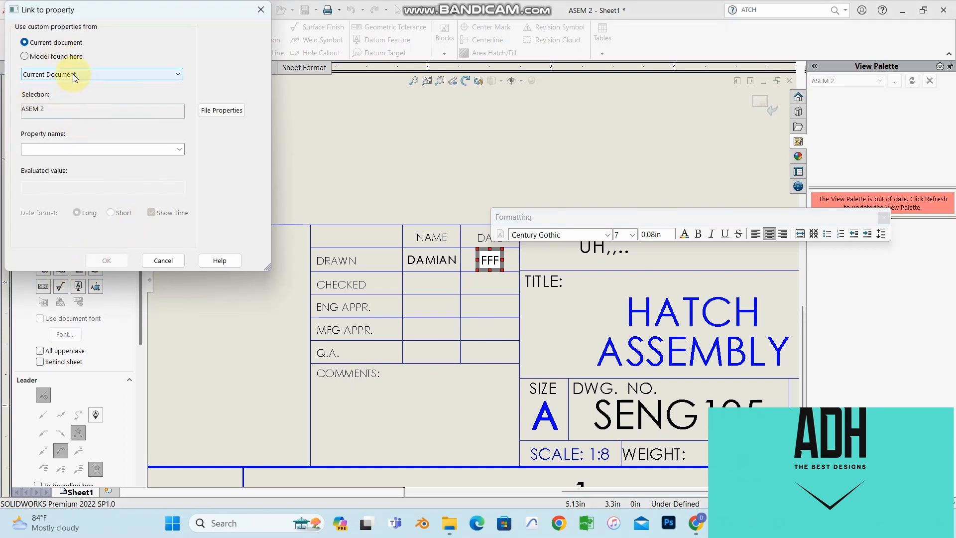
{"action": "left_click", "coordinate": [179, 149]}
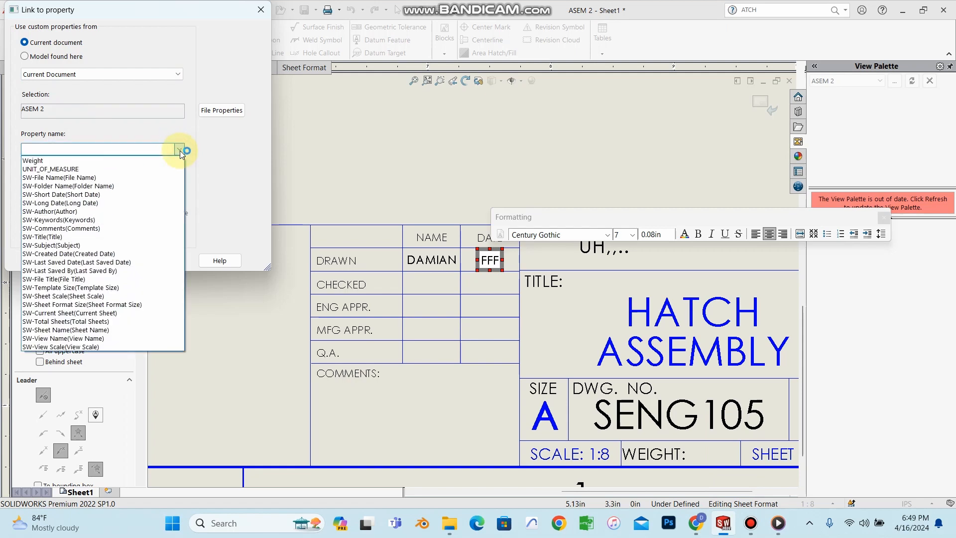
{"action": "left_click", "coordinate": [69, 194]}
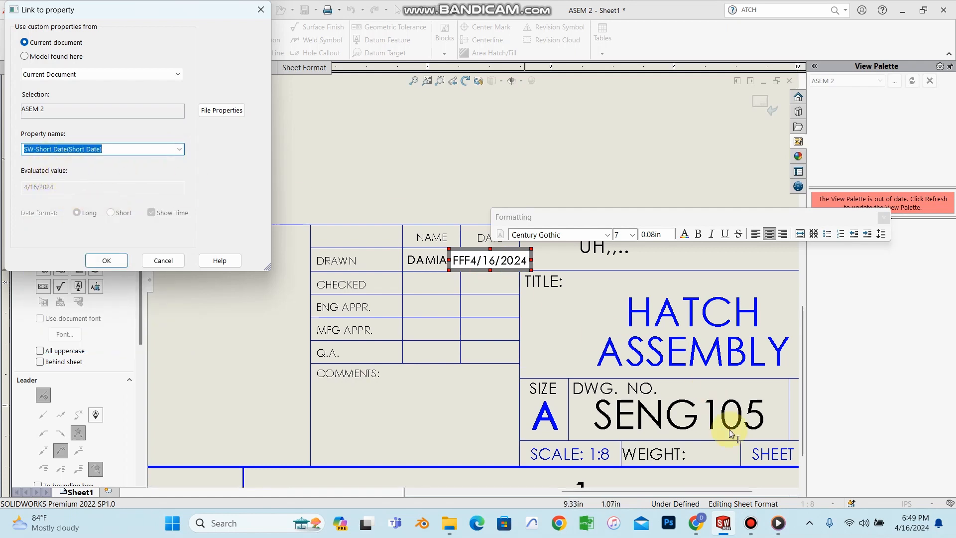
{"action": "mouse_move", "coordinate": [914, 534]}
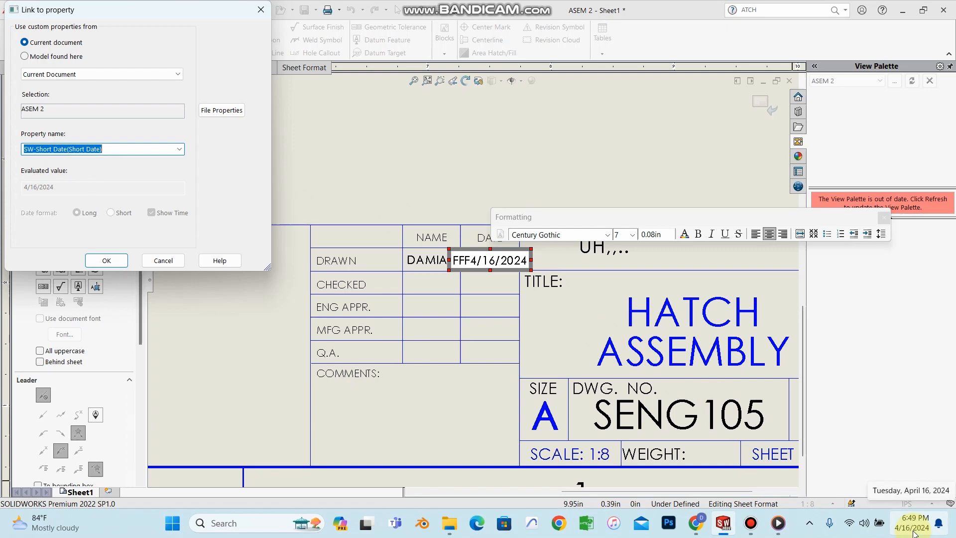
{"action": "left_click", "coordinate": [105, 261]}
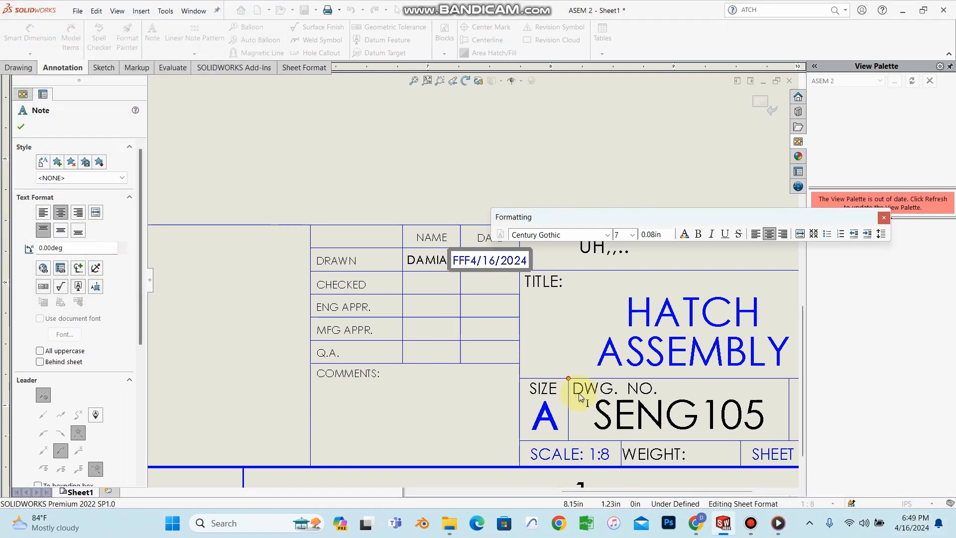
- Remove the FFF placeholder in front of the linked date in the DRAWN row and accept the note
{"action": "scroll", "coordinate": [487, 279], "scroll_direction": "up", "scroll_amount": 1}
{"action": "scroll", "coordinate": [454, 266], "scroll_direction": "down", "scroll_amount": 2}
{"action": "left_click", "coordinate": [480, 263]}
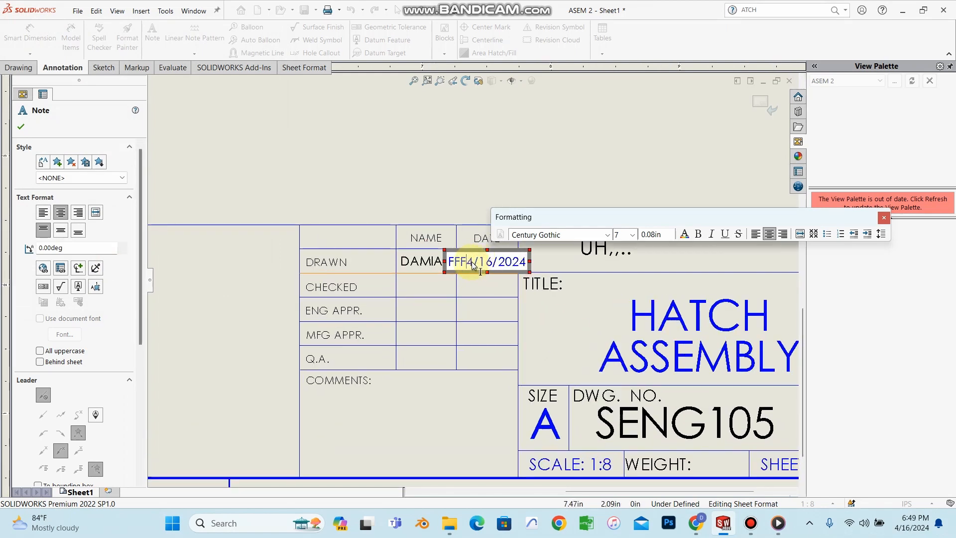
{"action": "double_click", "coordinate": [477, 264]}
{"action": "left_click", "coordinate": [473, 263]}
{"action": "key", "text": "BackSpace"}
{"action": "key", "text": "BackSpace"}
{"action": "key", "text": "BackSpace"}
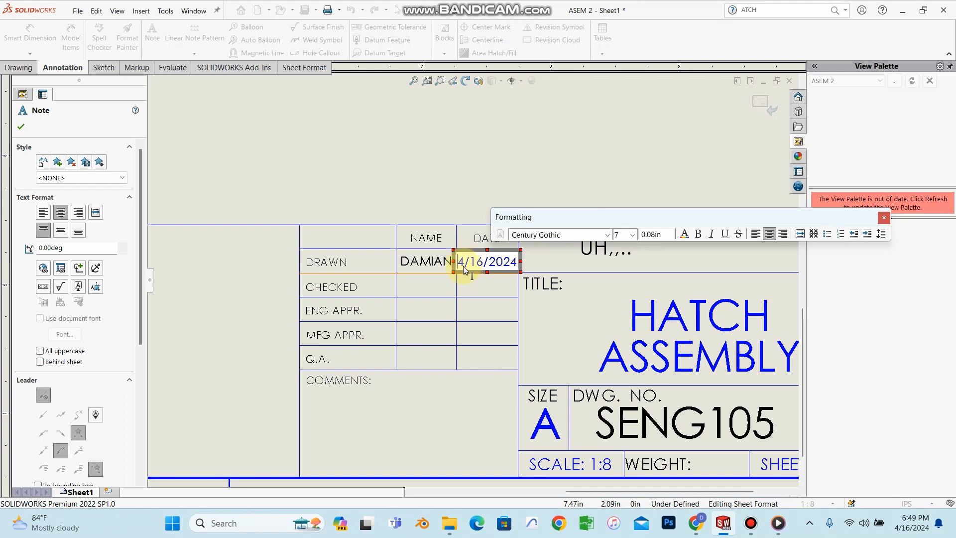
{"action": "left_click", "coordinate": [21, 127]}
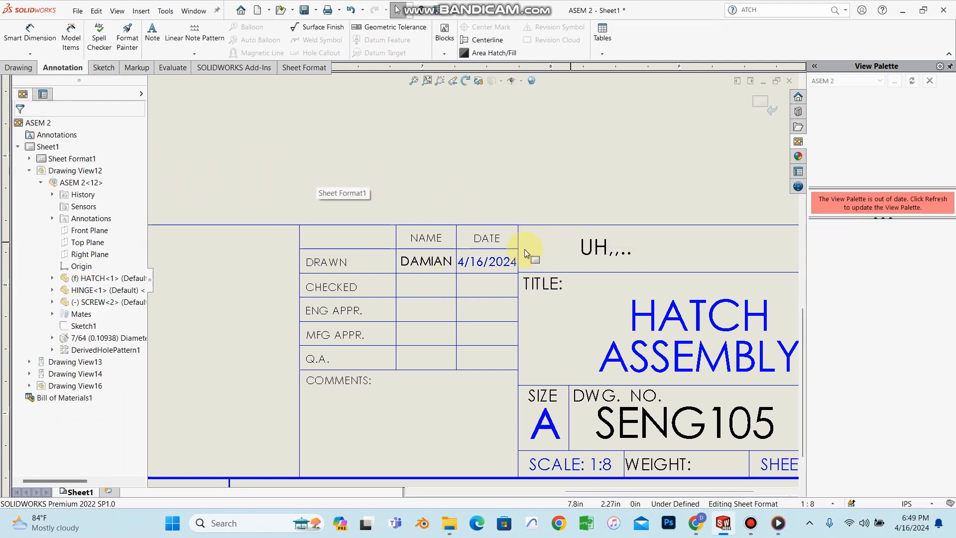
- Add a note in the DATE cell of the CHECKED row, linked to the current document's date property in short format
{"action": "scroll", "coordinate": [484, 270], "scroll_direction": "up", "scroll_amount": 2}
{"action": "scroll", "coordinate": [483, 271], "scroll_direction": "down", "scroll_amount": 2}
{"action": "scroll", "coordinate": [483, 276], "scroll_direction": "up", "scroll_amount": 4}
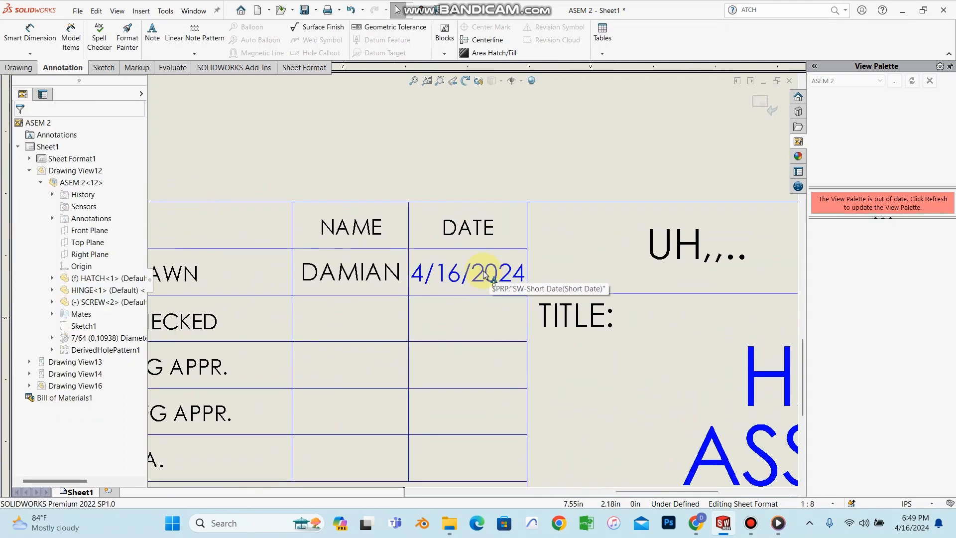
{"action": "scroll", "coordinate": [474, 286], "scroll_direction": "down", "scroll_amount": 4}
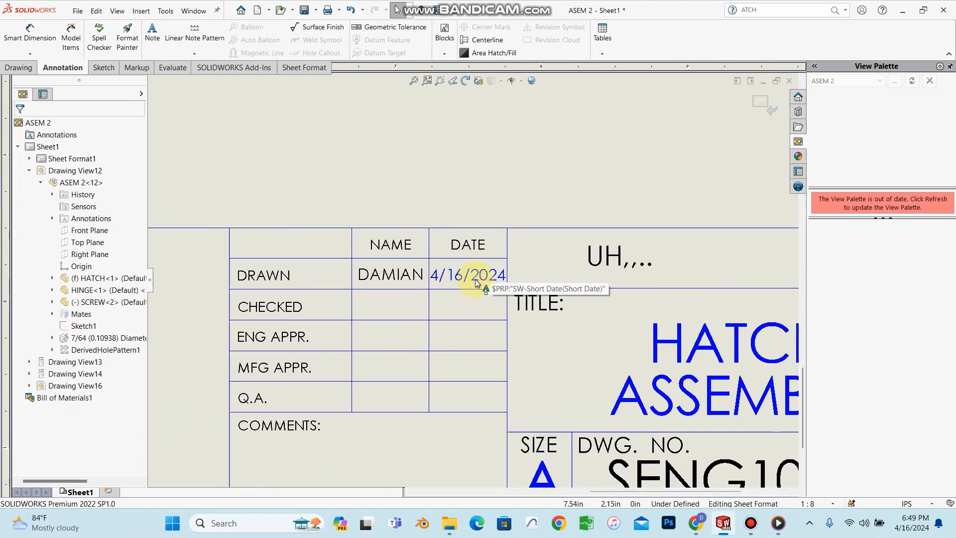
{"action": "left_click", "coordinate": [153, 34]}
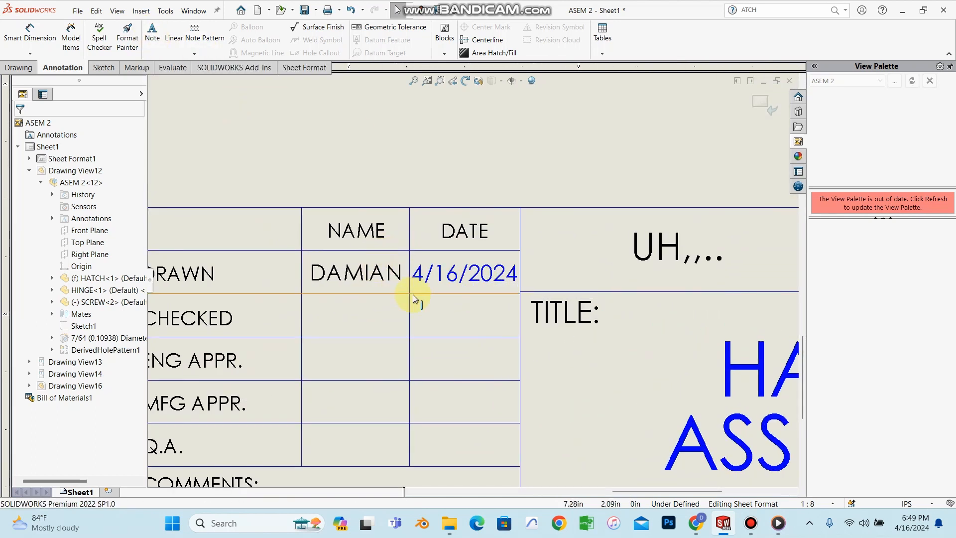
{"action": "left_click", "coordinate": [452, 324]}
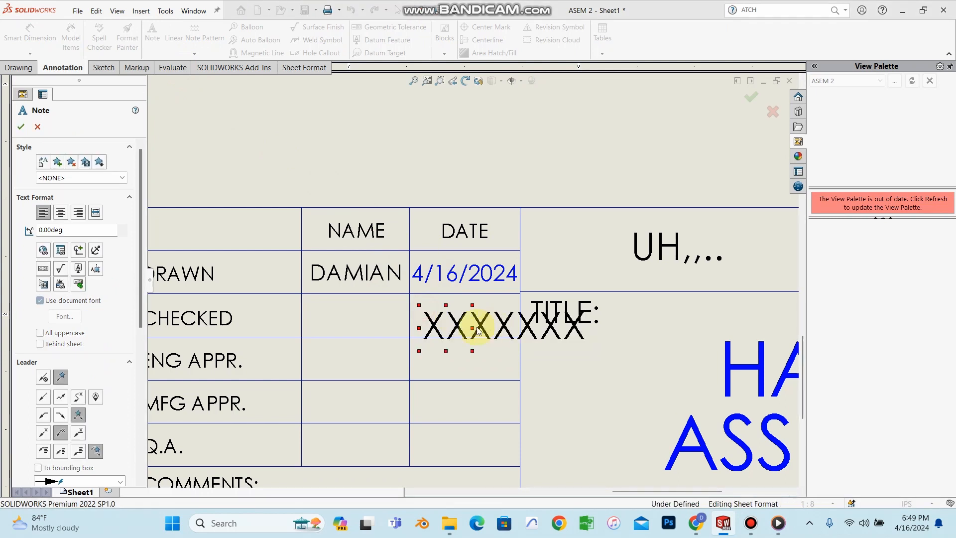
{"action": "left_click", "coordinate": [423, 312]}
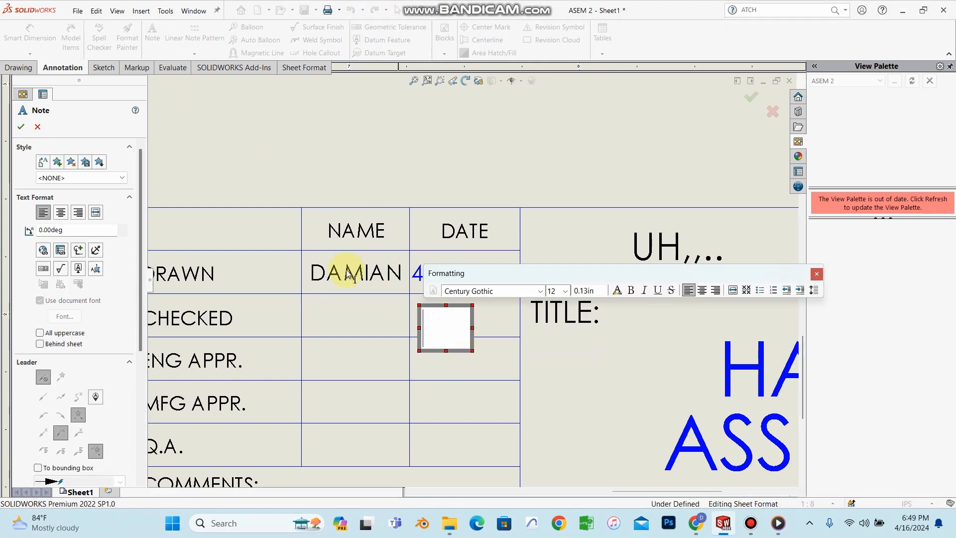
{"action": "left_click", "coordinate": [61, 251]}
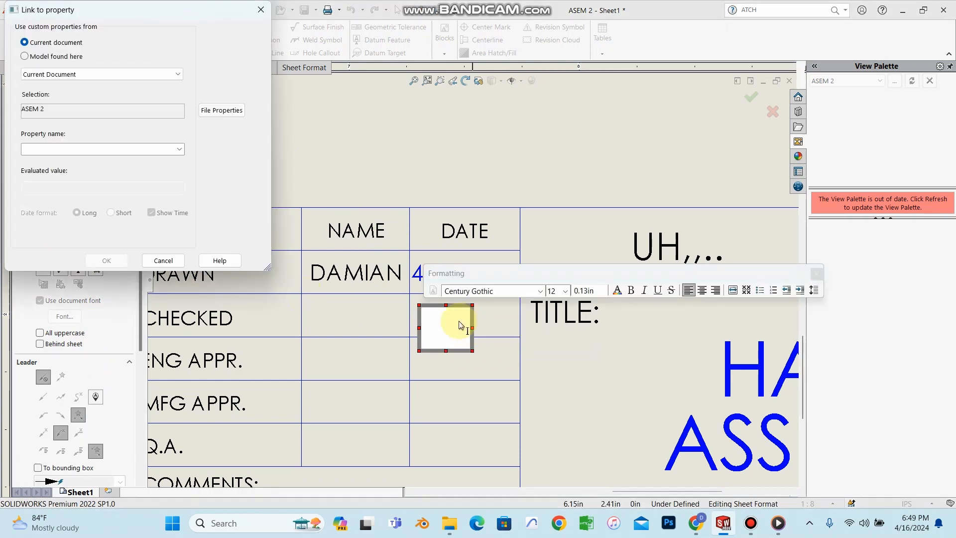
{"action": "left_click", "coordinate": [179, 149]}
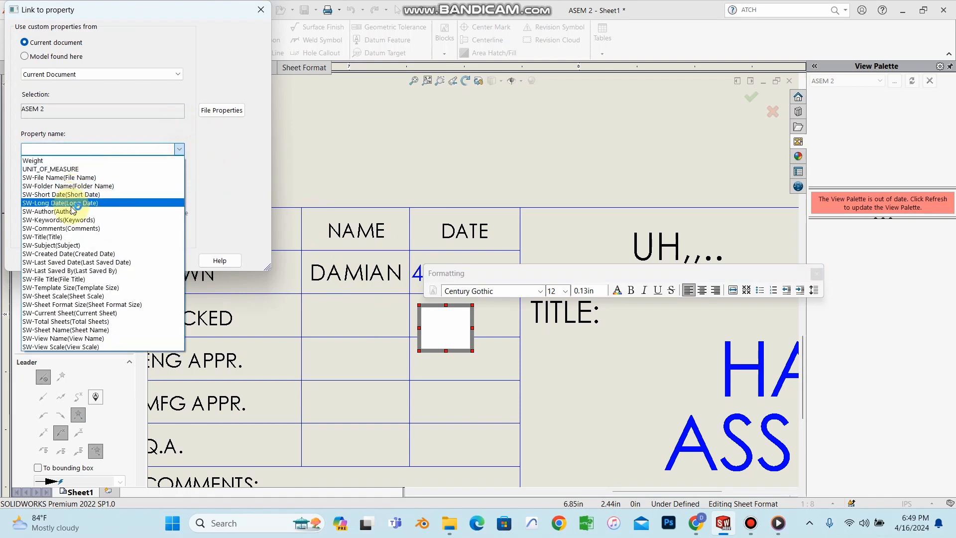
{"action": "left_click", "coordinate": [72, 204]}
{"action": "left_click", "coordinate": [110, 260]}
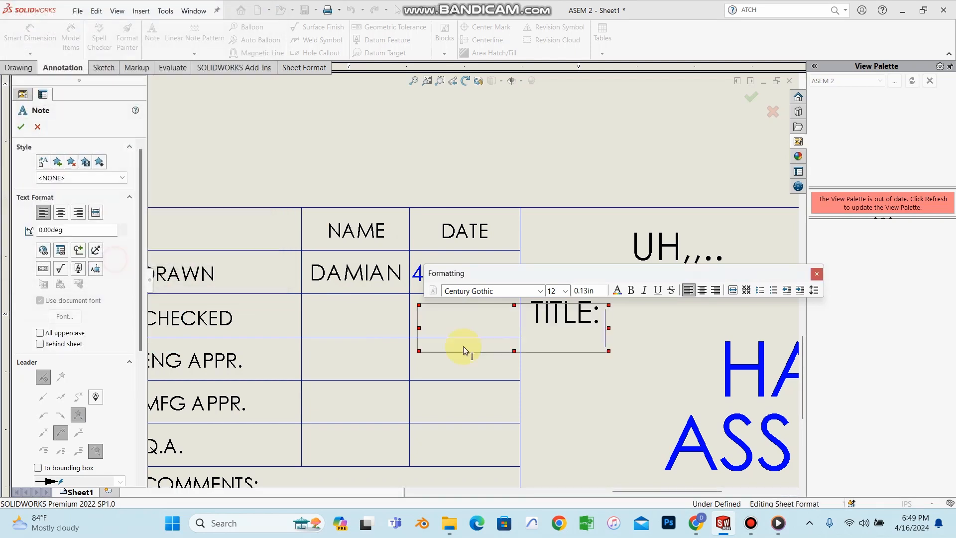
{"action": "left_click", "coordinate": [749, 94]}
- Move the new date note into the NAME cell of the CHECKED row and set its text height to 0.05 in
{"action": "left_click_drag", "start_coordinate": [480, 325], "coordinate": [374, 314]}
{"action": "double_click", "coordinate": [454, 314]}
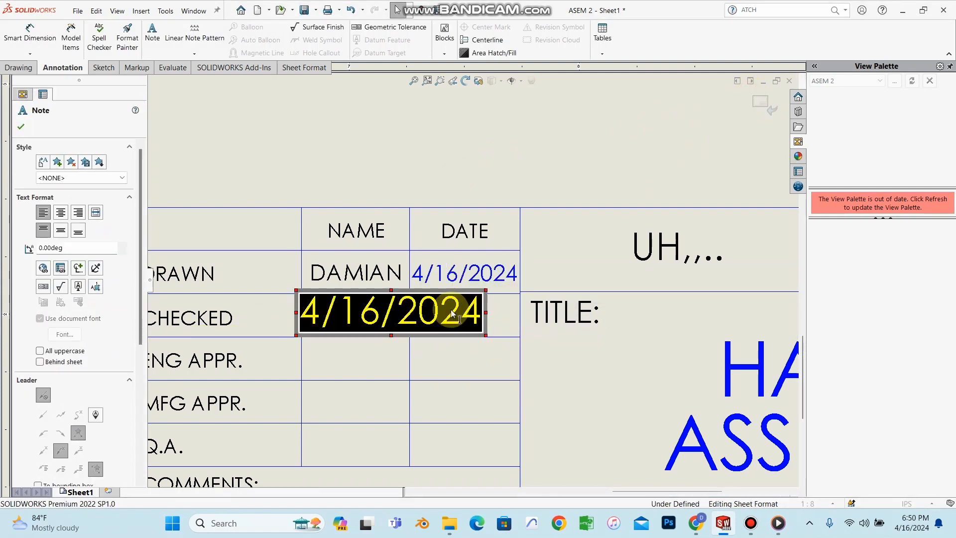
{"action": "left_click", "coordinate": [442, 276]}
{"action": "left_click", "coordinate": [432, 294]}
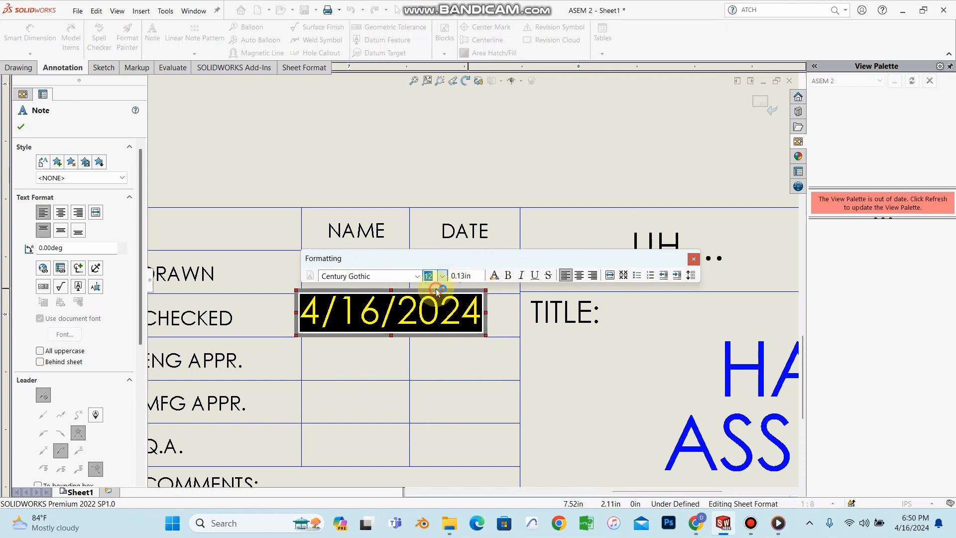
{"action": "left_click", "coordinate": [476, 279]}
{"action": "type", "text": "0.05"}
{"action": "key", "text": "Return"}
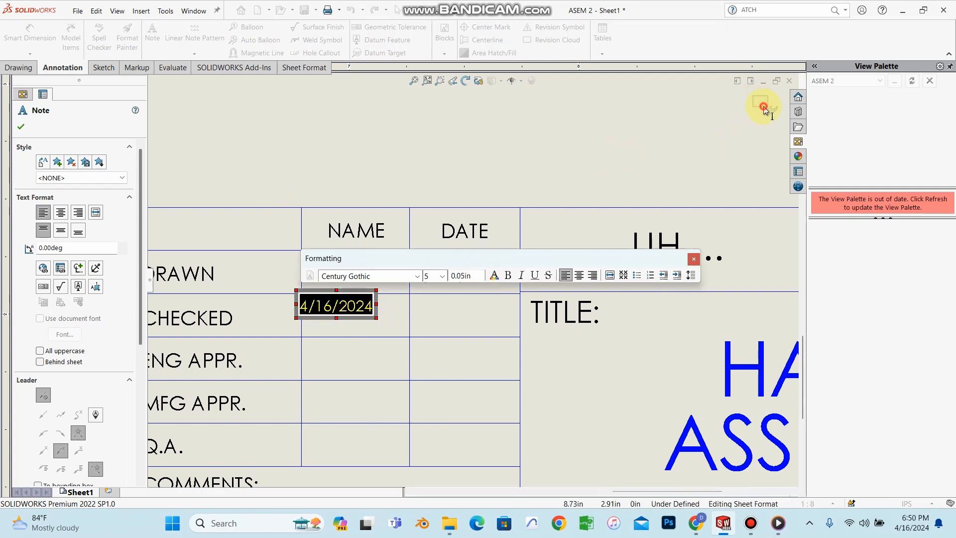
{"action": "left_click", "coordinate": [21, 127]}
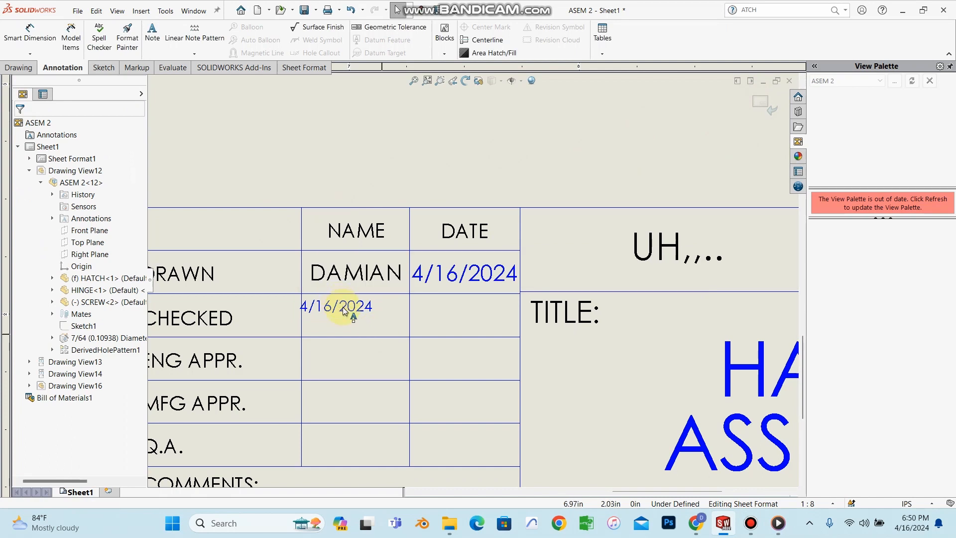
{"action": "left_click_drag", "start_coordinate": [360, 314], "coordinate": [369, 324]}
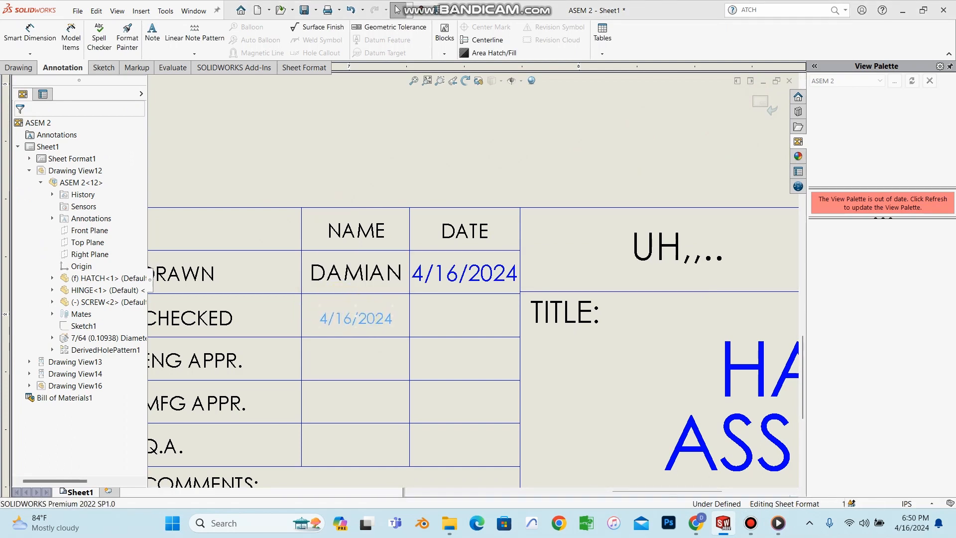
- Place an empty note beside the WEIGHT label in the title block
{"action": "scroll", "coordinate": [485, 306], "scroll_direction": "down", "scroll_amount": 6}
{"action": "scroll", "coordinate": [486, 305], "scroll_direction": "up", "scroll_amount": 10}
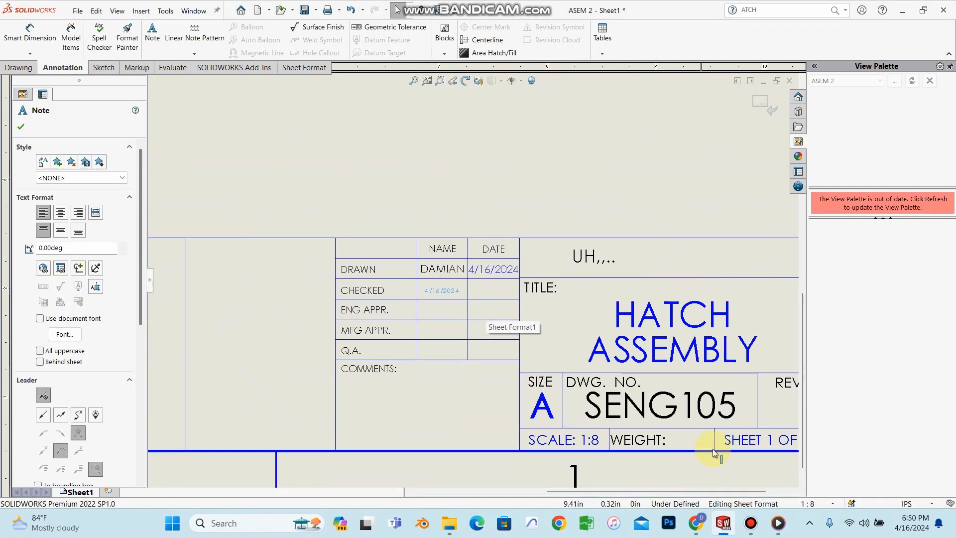
{"action": "scroll", "coordinate": [709, 457], "scroll_direction": "down", "scroll_amount": 3}
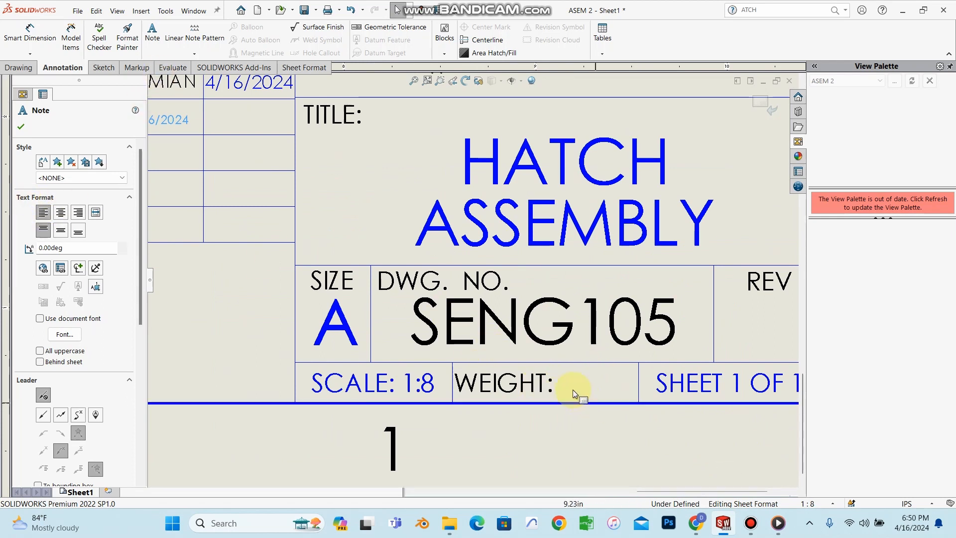
{"action": "left_click", "coordinate": [148, 44]}
{"action": "left_click", "coordinate": [563, 376]}
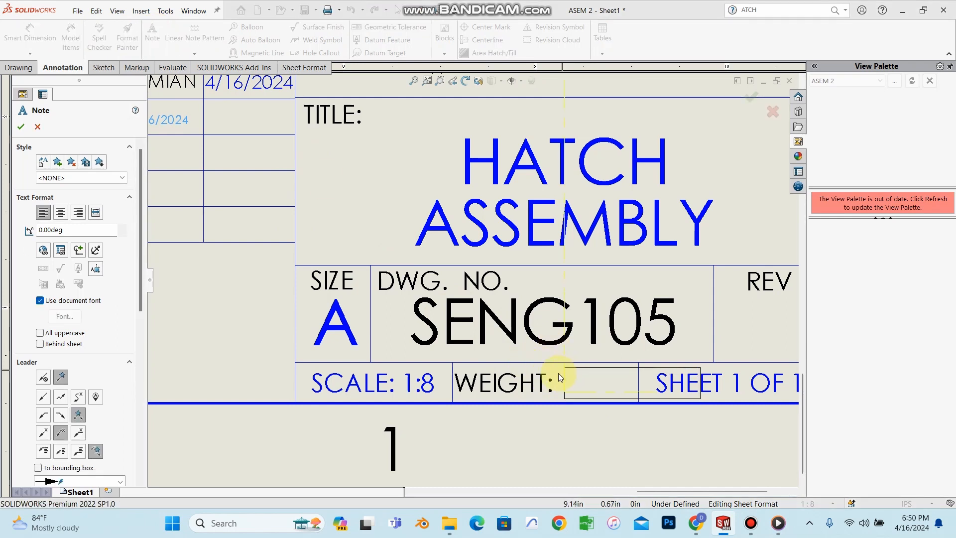
{"action": "type", "text": "XXXXXXX"}
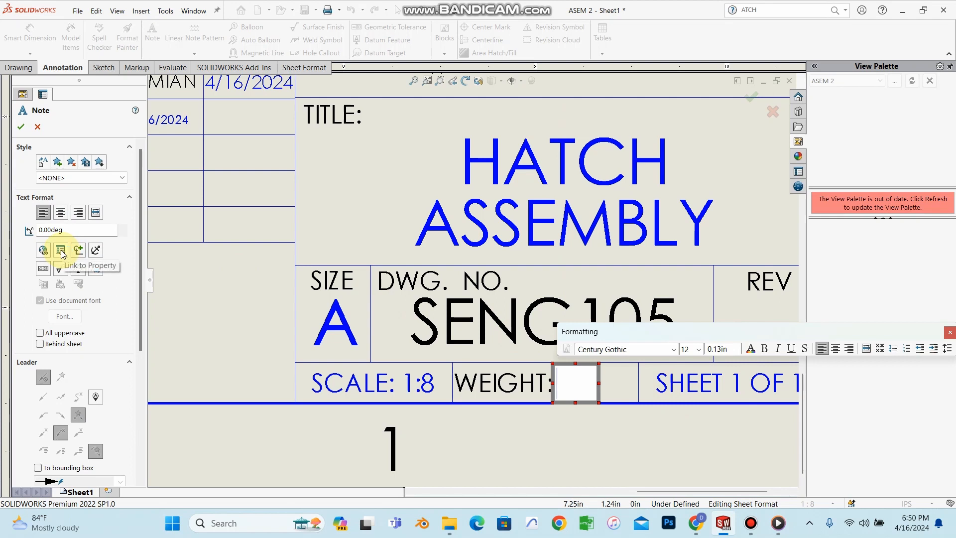
- Set the weight note's property link source to the model found in the sheet's drawing view and open its file properties
{"action": "left_click", "coordinate": [62, 251]}
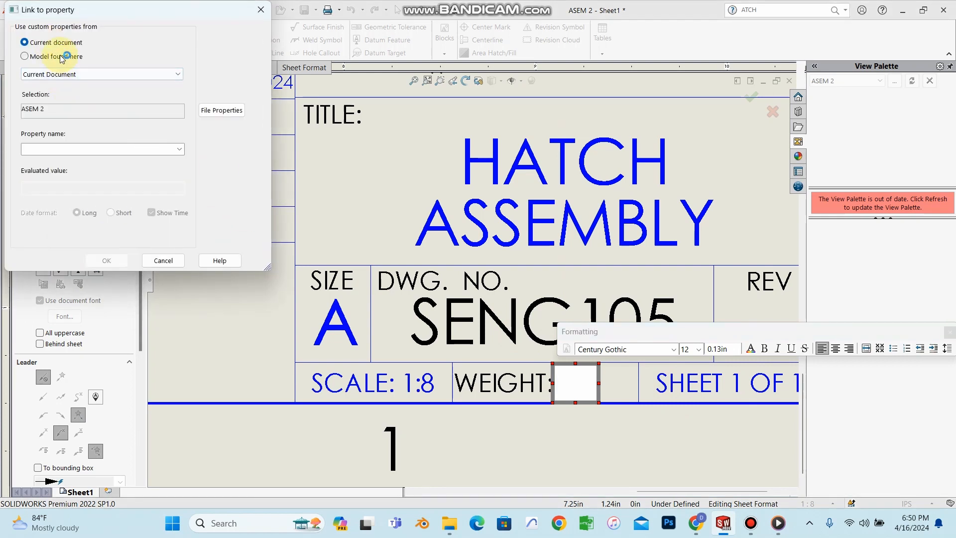
{"action": "left_click", "coordinate": [26, 57]}
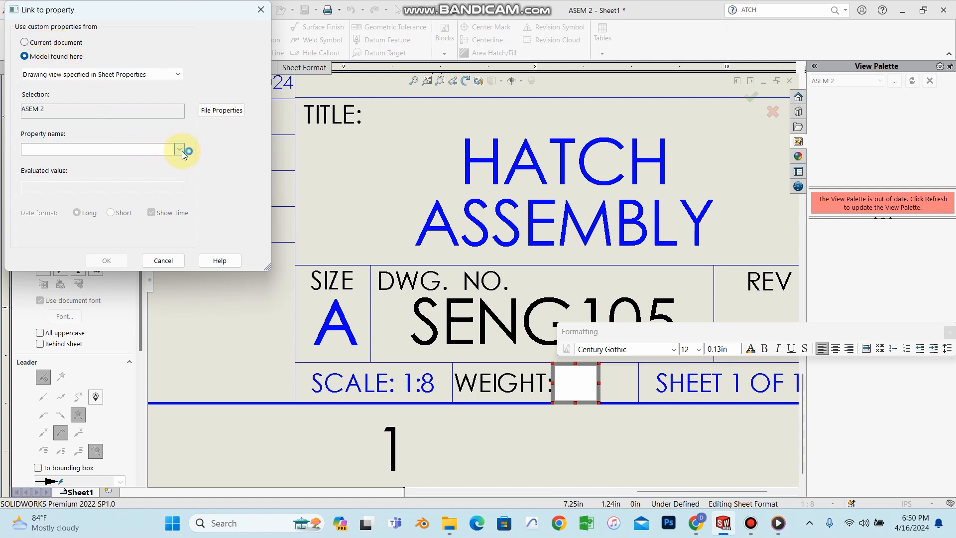
{"action": "left_click", "coordinate": [210, 113]}
- Define the ASEM 2 custom property Weight as Text with the value "SW-Mass@ASEM 2.SLDASM" and accept the properties
{"action": "left_click", "coordinate": [302, 178]}
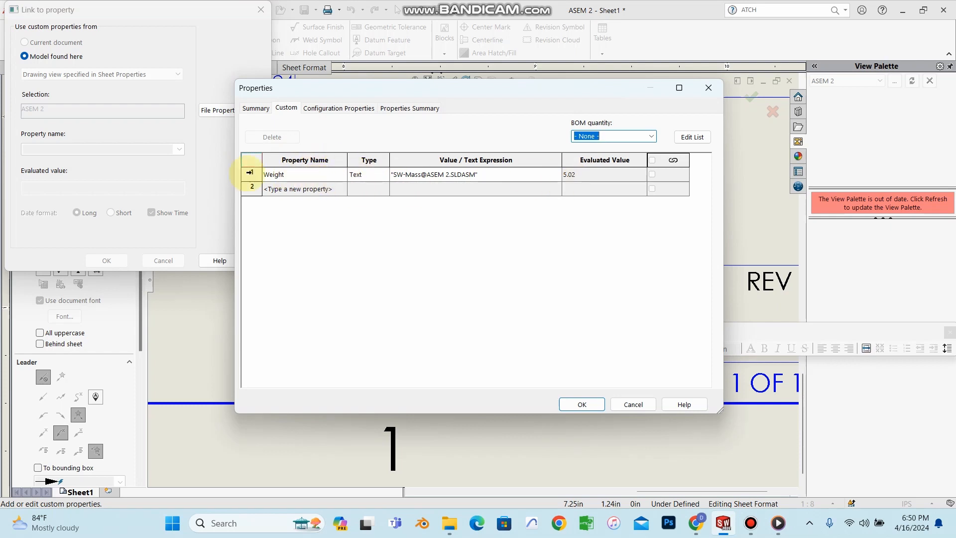
{"action": "left_click", "coordinate": [314, 177]}
{"action": "left_click", "coordinate": [332, 177]}
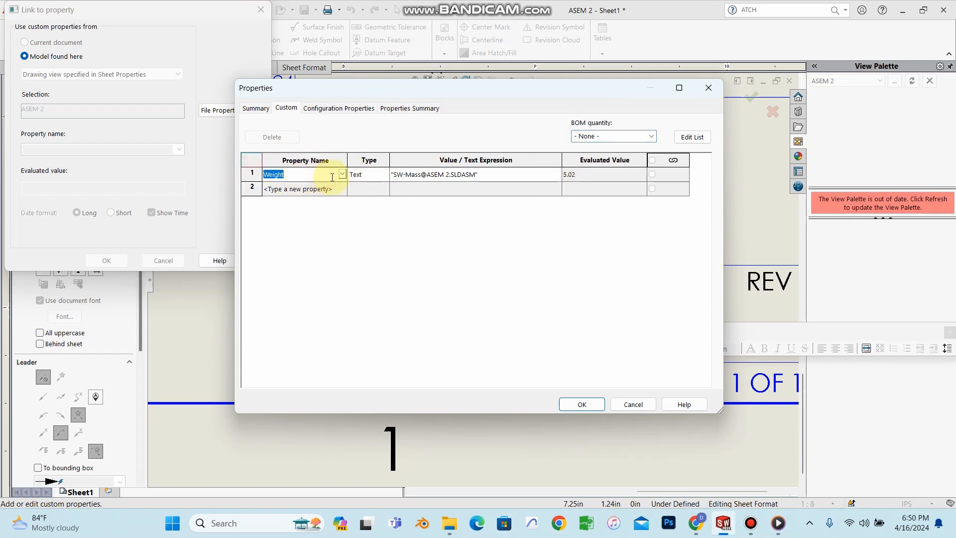
{"action": "left_click", "coordinate": [342, 178]}
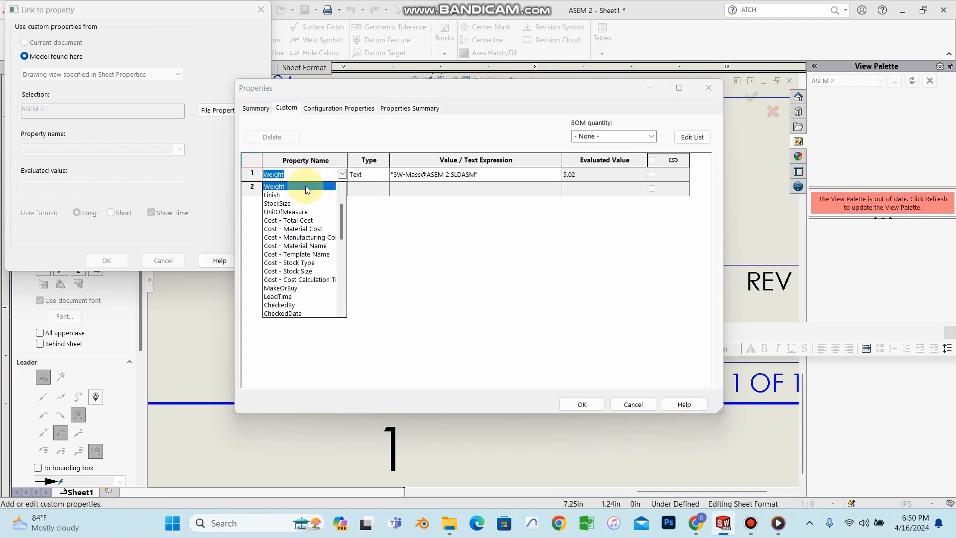
{"action": "left_click", "coordinate": [306, 187]}
{"action": "left_click", "coordinate": [379, 178]}
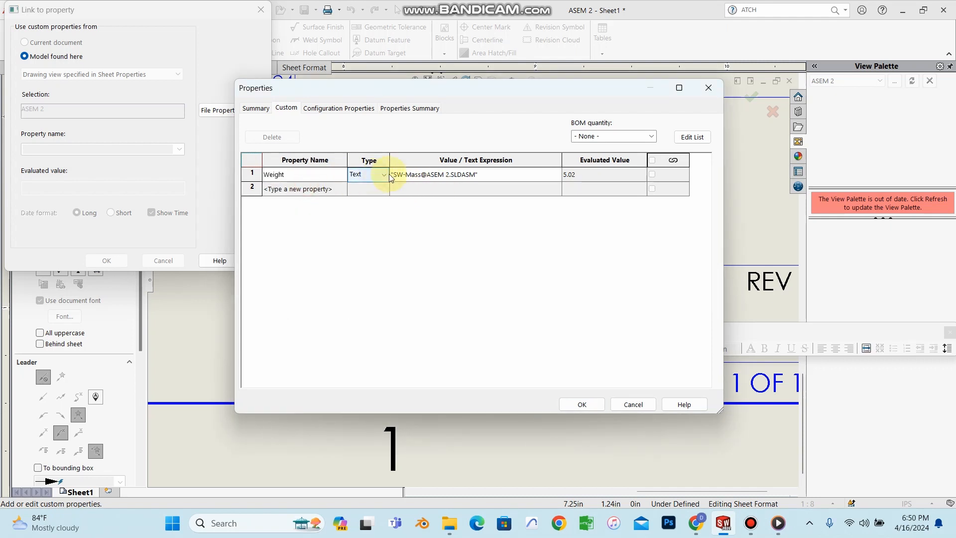
{"action": "left_click", "coordinate": [548, 176]}
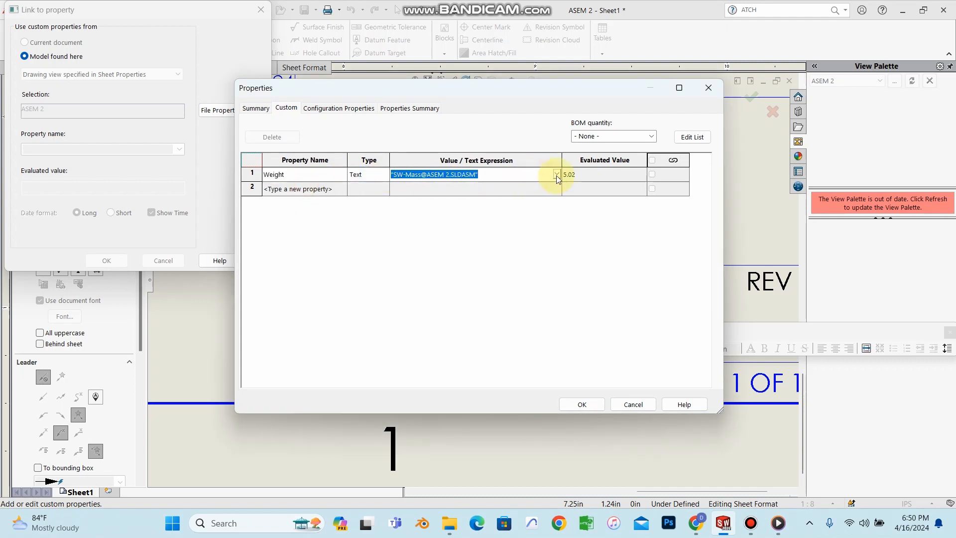
{"action": "left_click", "coordinate": [557, 176]}
{"action": "left_click", "coordinate": [401, 198]}
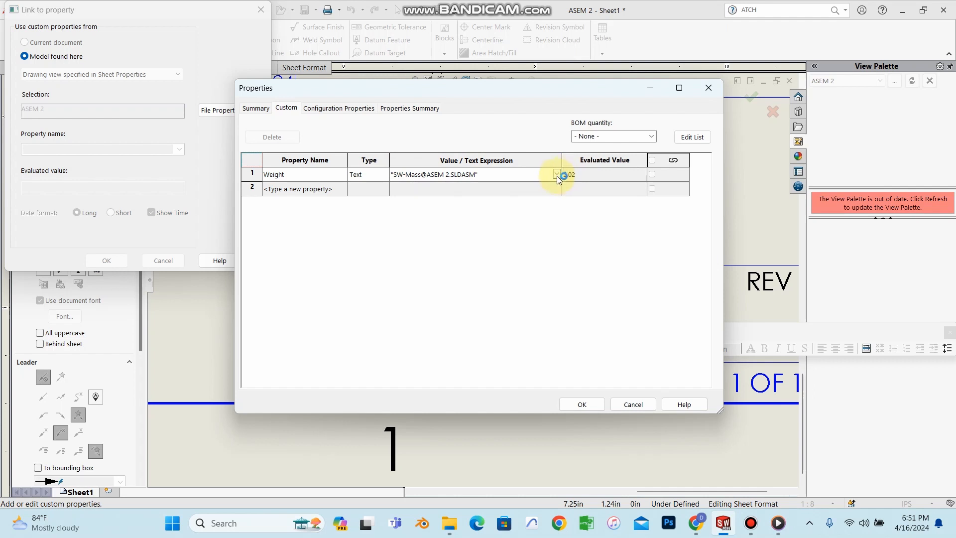
{"action": "left_click", "coordinate": [610, 175]}
{"action": "left_click", "coordinate": [583, 405]}
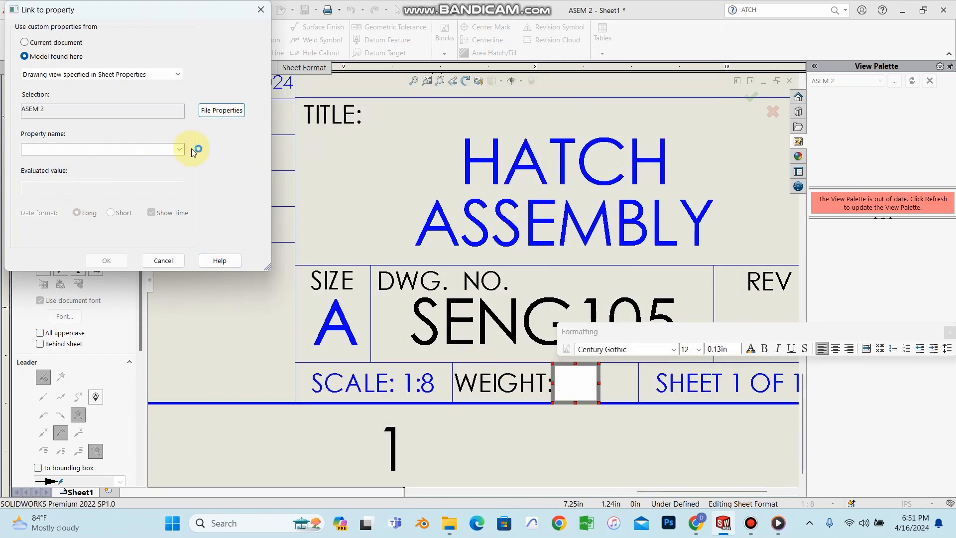
- Link the note beside the WEIGHT label to the model's Weight property
{"action": "left_click", "coordinate": [179, 149]}
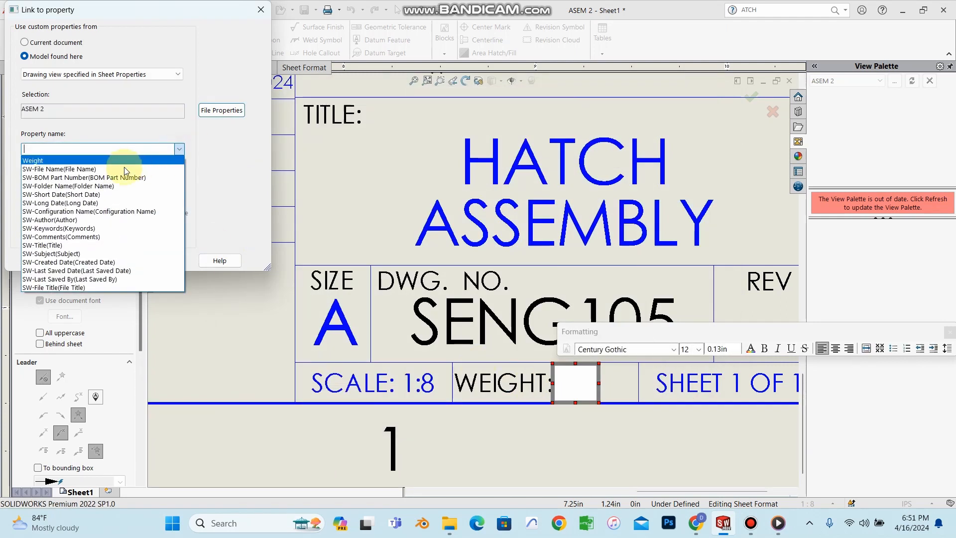
{"action": "left_click", "coordinate": [60, 162]}
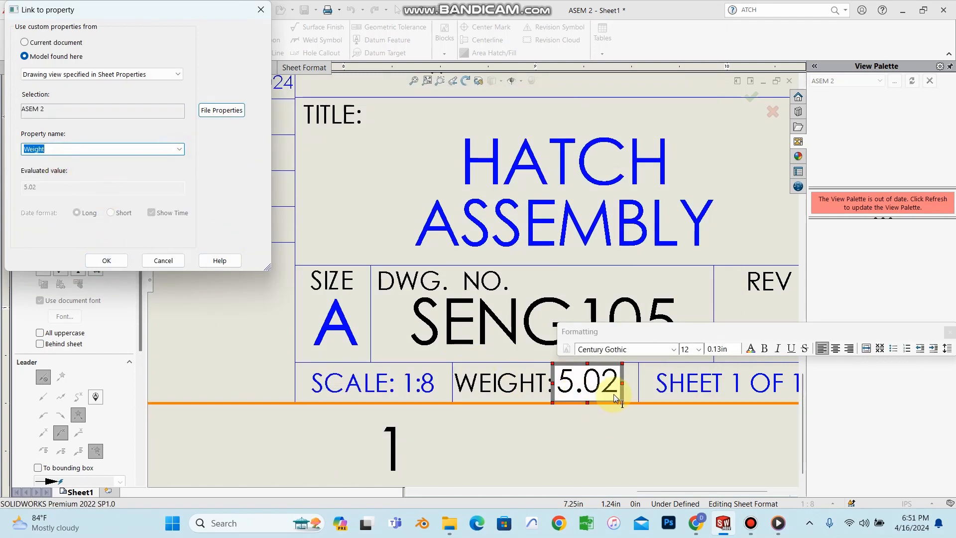
{"action": "left_click", "coordinate": [105, 259]}
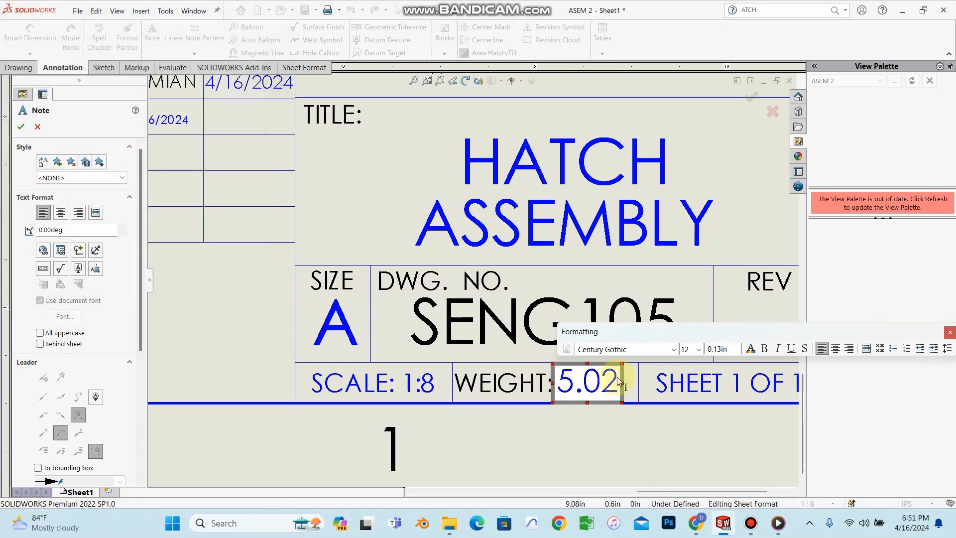
{"action": "type", "text": "KG"}
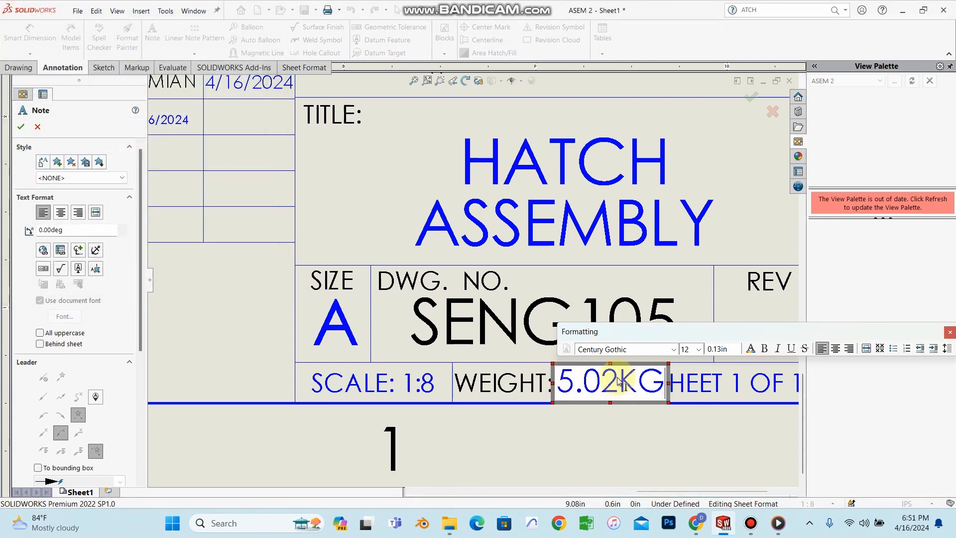
{"action": "key", "text": "BackSpace"}
{"action": "key", "text": "BackSpace"}
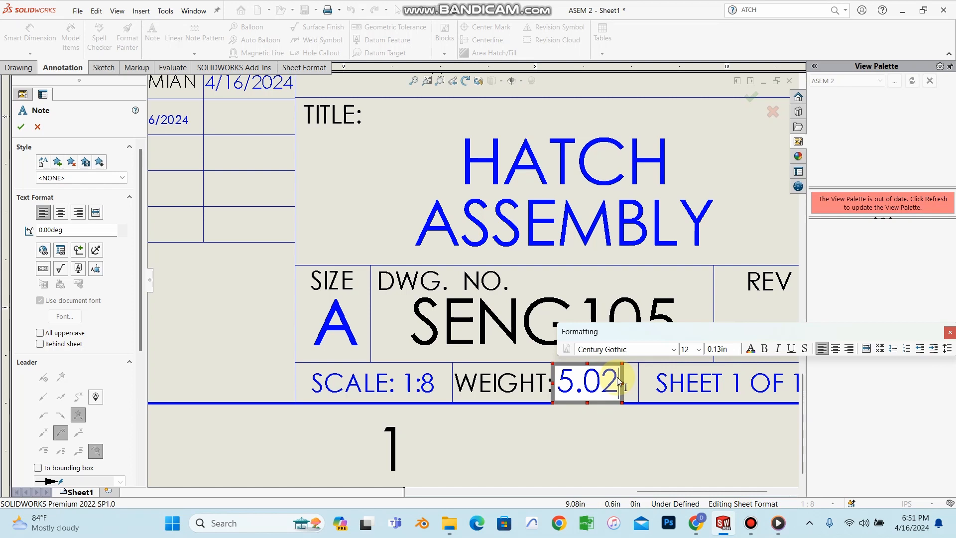
{"action": "type", "text": "kh"}
{"action": "key", "text": "BackSpace"}
{"action": "type", "text": "g"}
{"action": "key", "text": "BackSpace"}
{"action": "key", "text": "BackSpace"}
- Accept the weight note, then switch to Chrome to check the title block template in Engineering graphics.pdf and return to SOLIDWORKS
{"action": "left_click", "coordinate": [21, 126]}
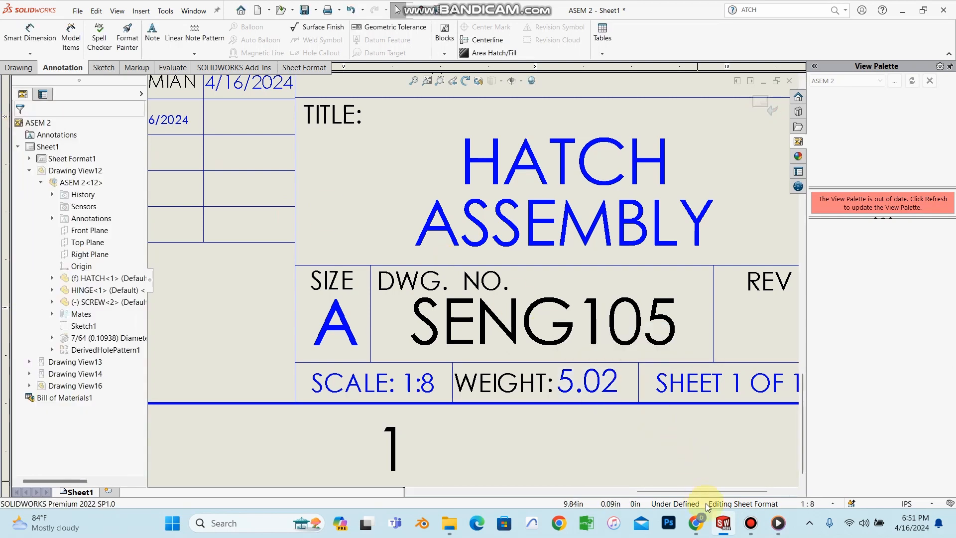
{"action": "left_click", "coordinate": [696, 523]}
{"action": "left_click", "coordinate": [272, 13]}
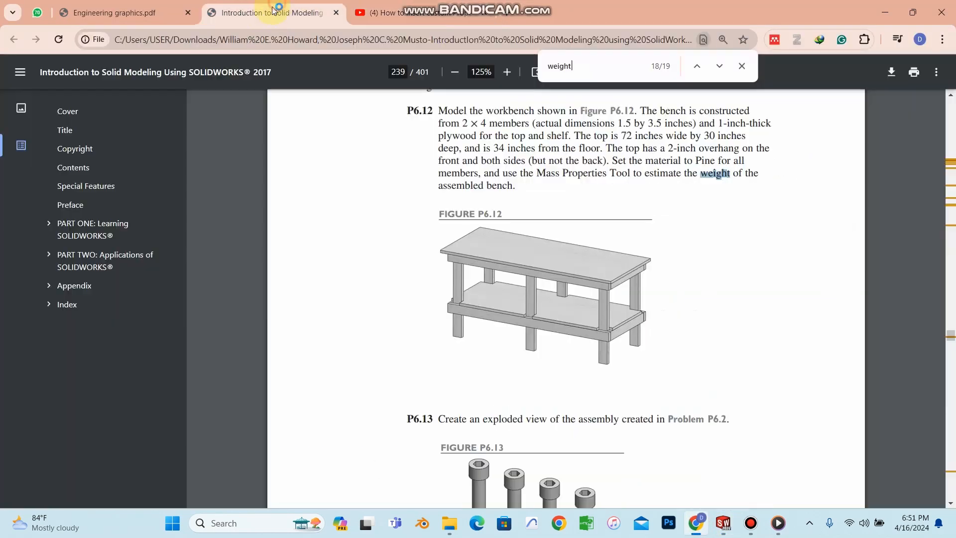
{"action": "left_click", "coordinate": [110, 5]}
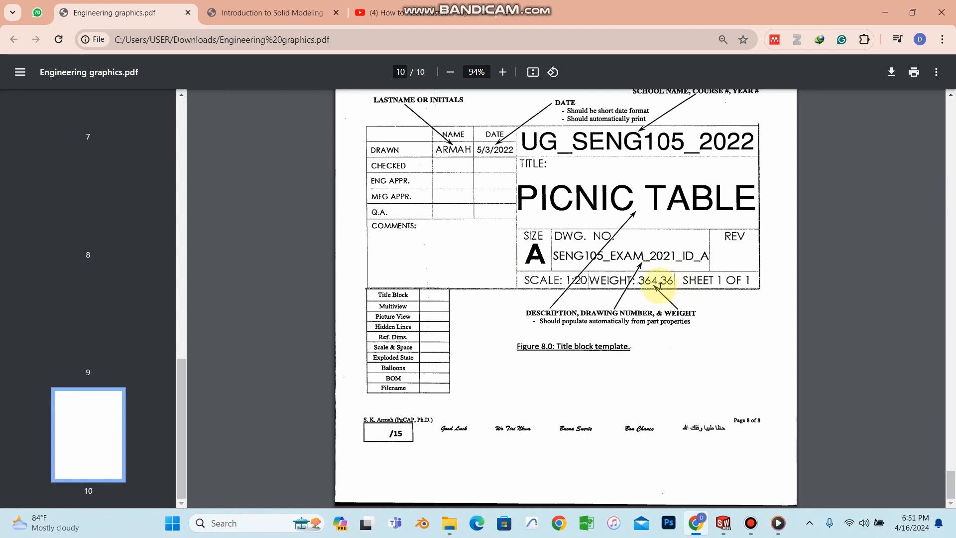
{"action": "left_click", "coordinate": [885, 13]}
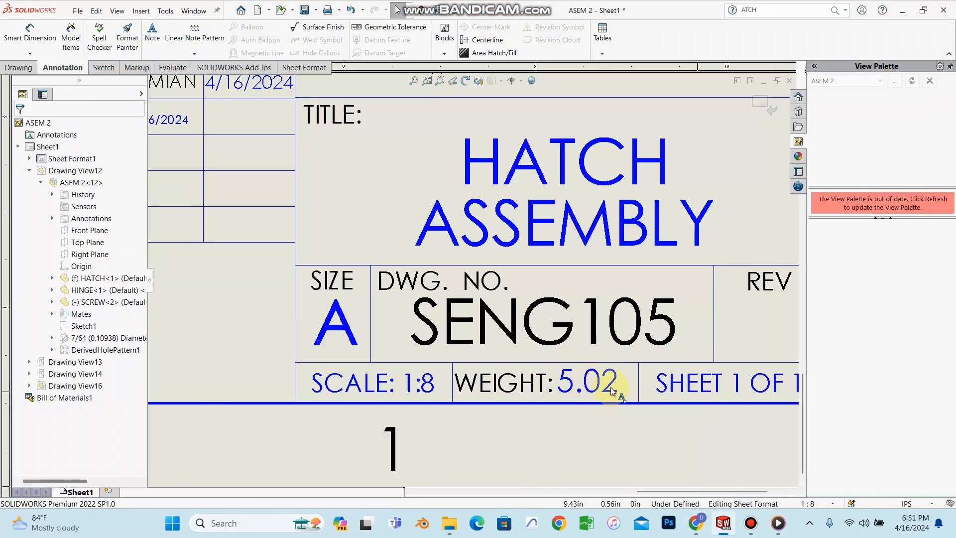
- Leave sheet format editing and return to editing the drawing sheet
{"action": "scroll", "coordinate": [613, 393], "scroll_direction": "up", "scroll_amount": 3}
{"action": "scroll", "coordinate": [498, 298], "scroll_direction": "down", "scroll_amount": 2}
{"action": "scroll", "coordinate": [348, 254], "scroll_direction": "up", "scroll_amount": 3}
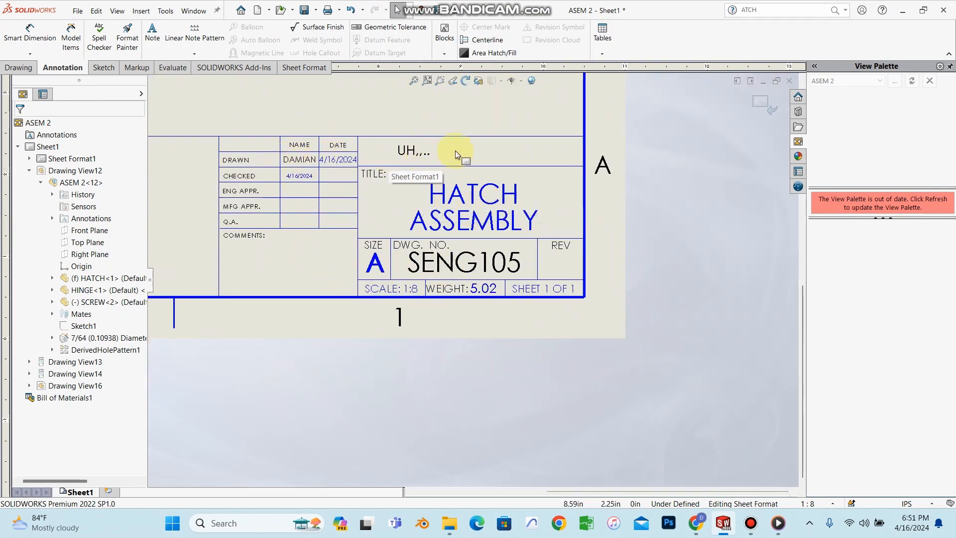
{"action": "scroll", "coordinate": [406, 164], "scroll_direction": "up", "scroll_amount": 4}
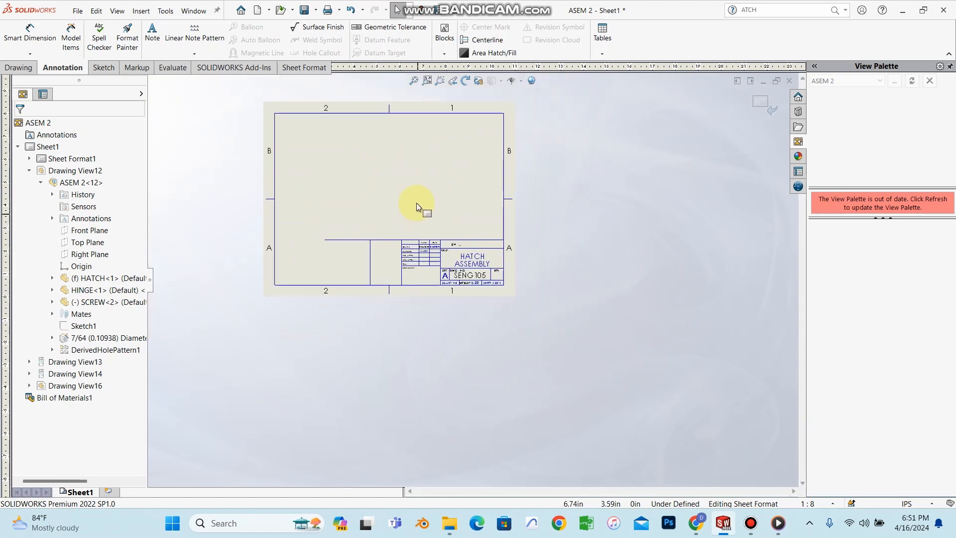
{"action": "right_click", "coordinate": [423, 188]}
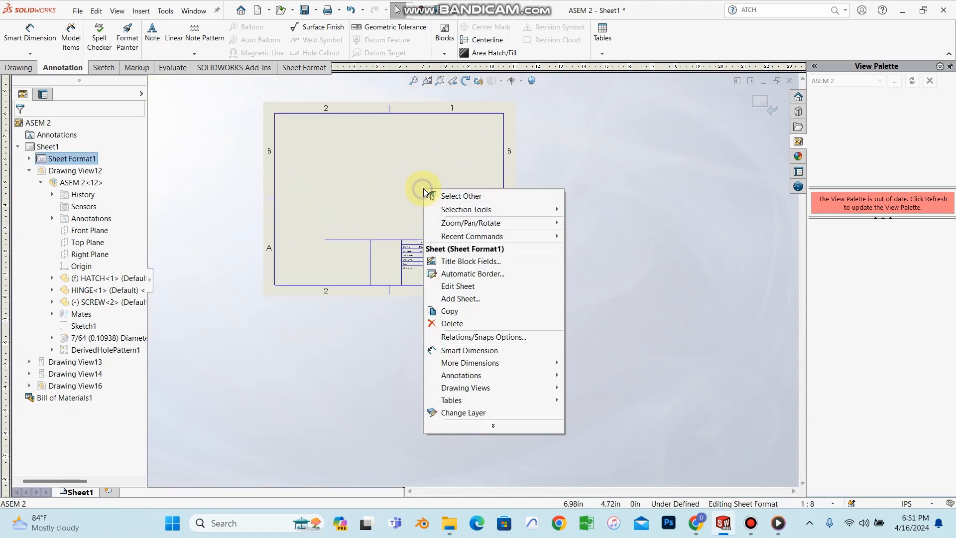
{"action": "left_click", "coordinate": [453, 286]}
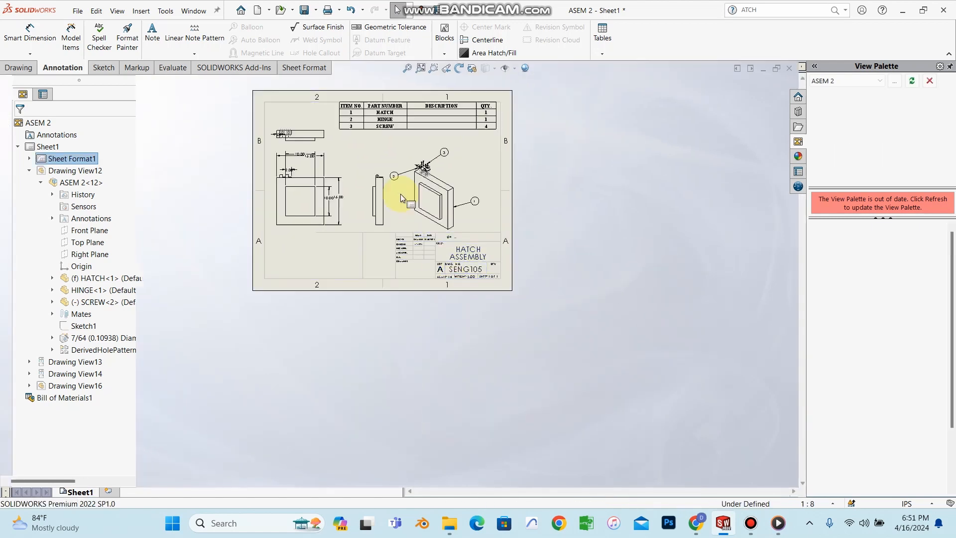
- Save the ASEM 2 drawing
{"action": "scroll", "coordinate": [398, 214], "scroll_direction": "up", "scroll_amount": 3}
{"action": "scroll", "coordinate": [463, 219], "scroll_direction": "up", "scroll_amount": 4}
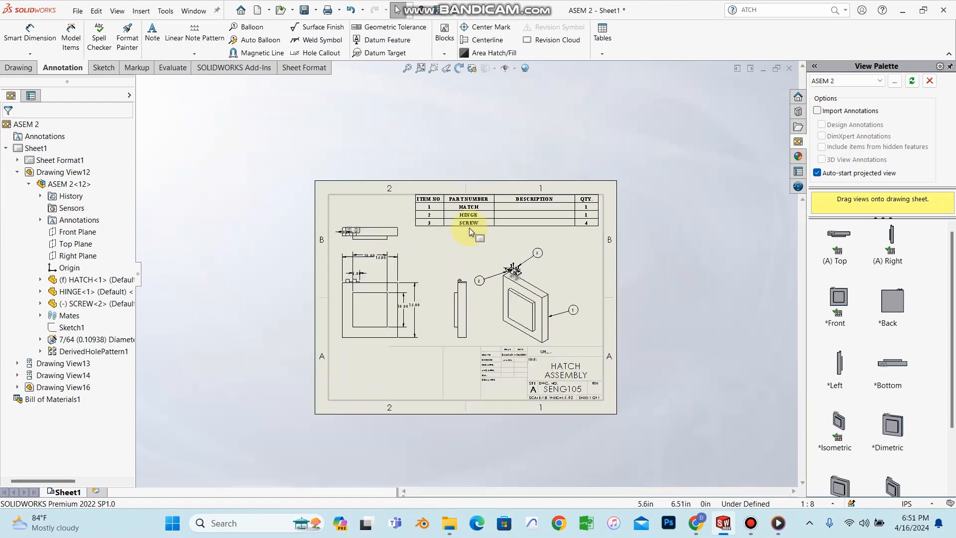
{"action": "left_click", "coordinate": [78, 10]}
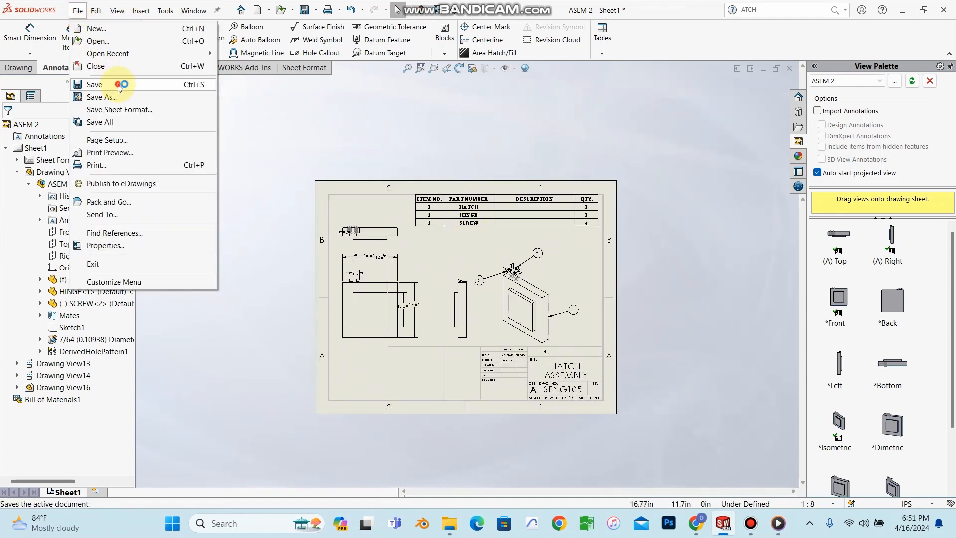
{"action": "left_click", "coordinate": [116, 82]}
{"action": "left_click", "coordinate": [233, 208]}
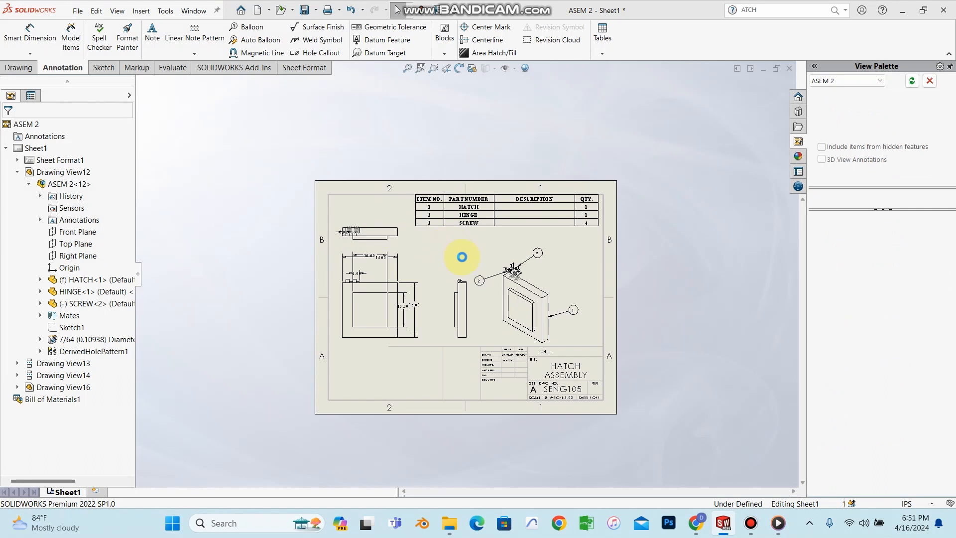
{"action": "left_click", "coordinate": [377, 298]}
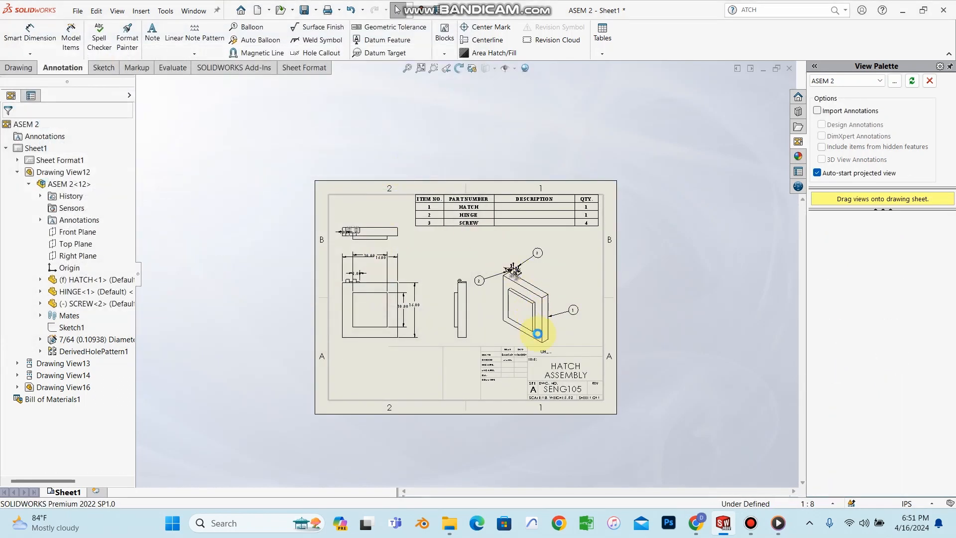
- Narrow the QTY. column of the bill of materials by moving its outer border slightly inward
{"action": "scroll", "coordinate": [538, 333], "scroll_direction": "down", "scroll_amount": 3}
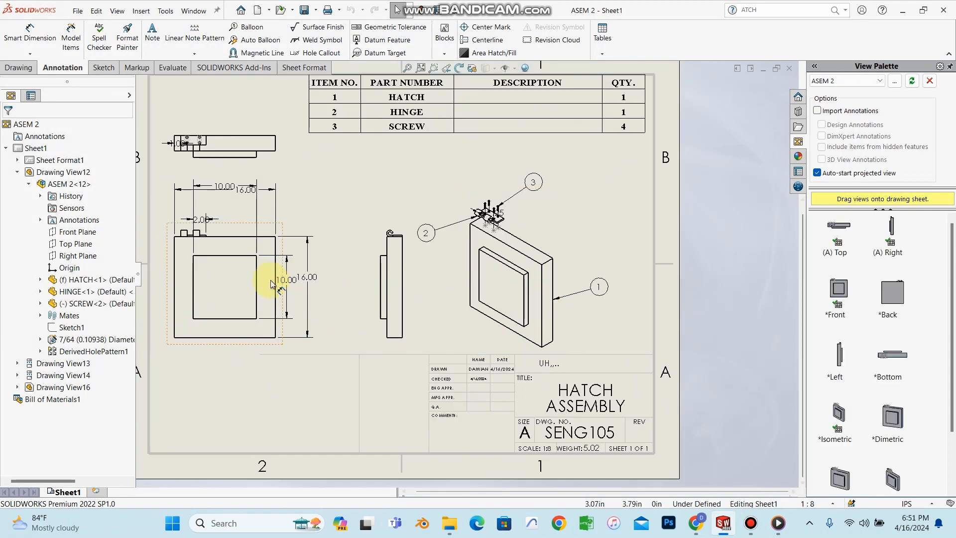
{"action": "scroll", "coordinate": [352, 279], "scroll_direction": "up", "scroll_amount": 2}
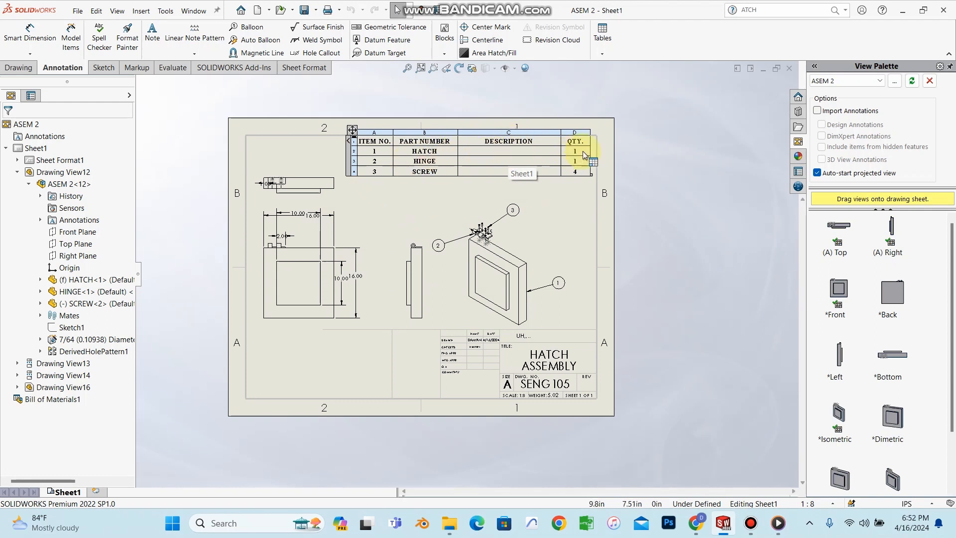
{"action": "scroll", "coordinate": [574, 174], "scroll_direction": "down", "scroll_amount": 2}
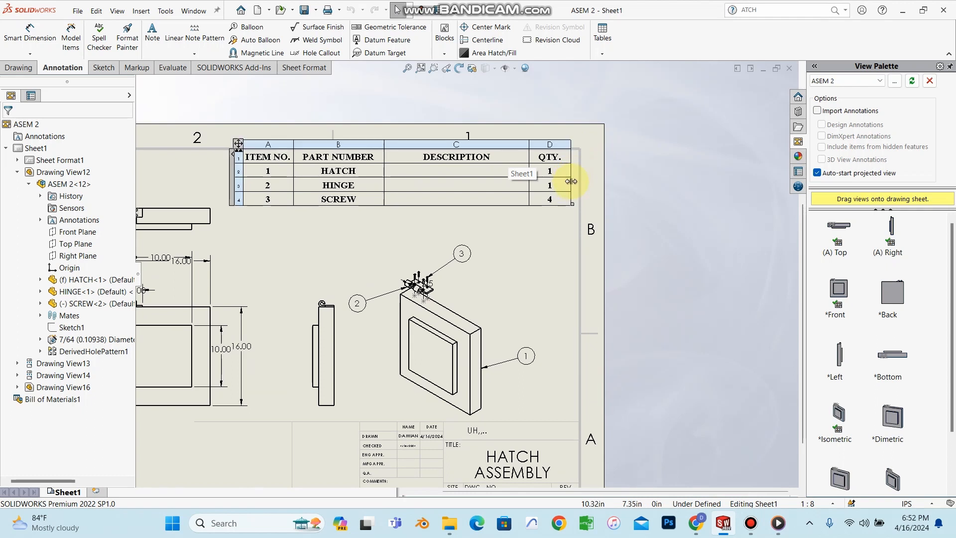
{"action": "left_click_drag", "start_coordinate": [571, 182], "coordinate": [558, 182]}
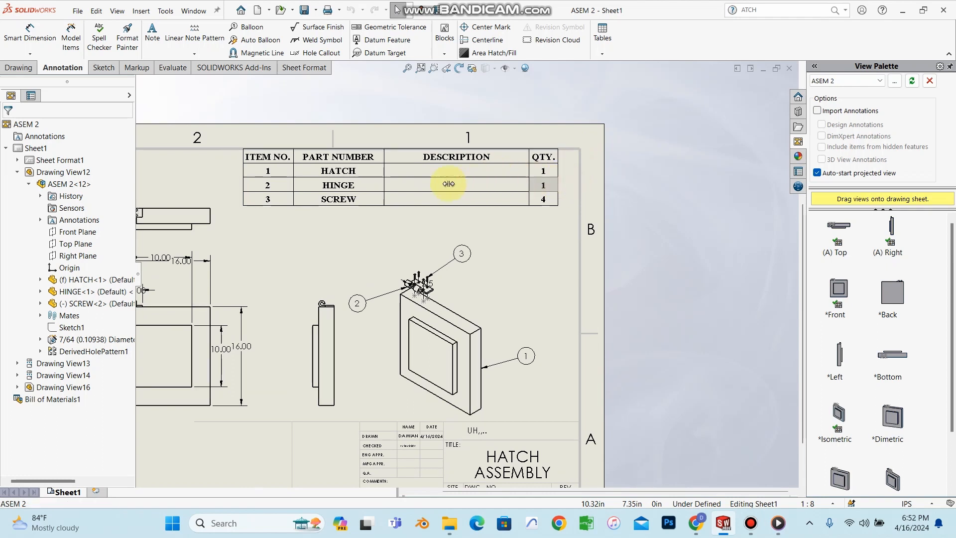
- Open the row height setting for the entire bill of materials table and accept it
{"action": "left_click", "coordinate": [546, 177]}
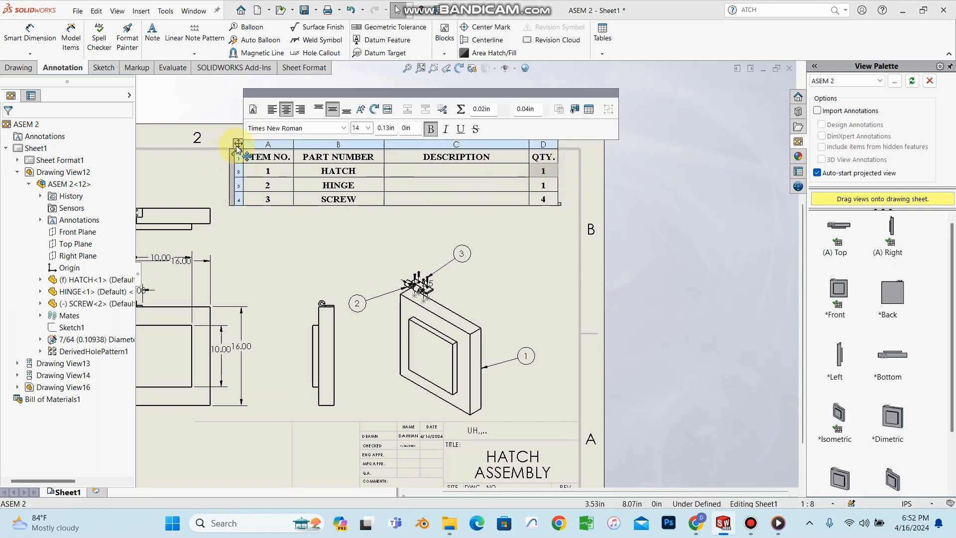
{"action": "left_click", "coordinate": [239, 145]}
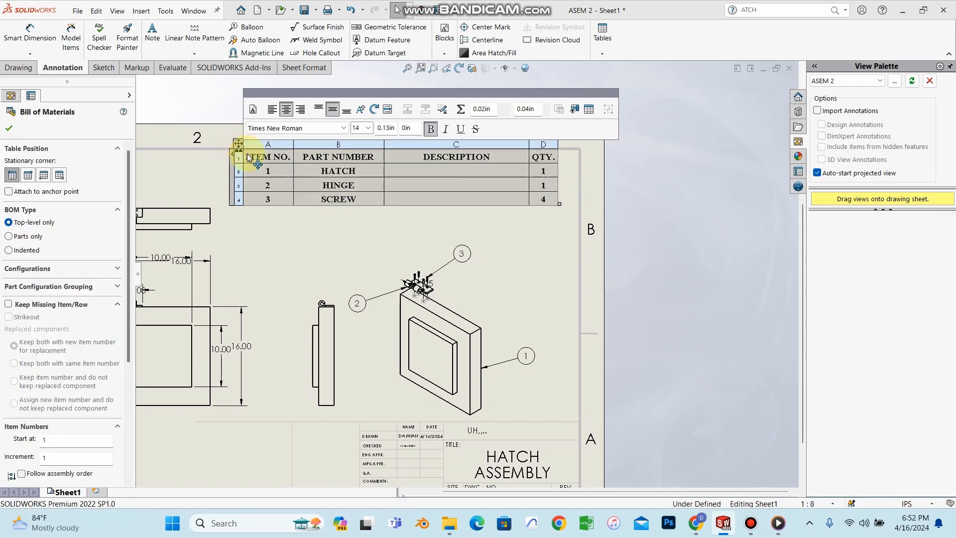
{"action": "right_click", "coordinate": [241, 147]}
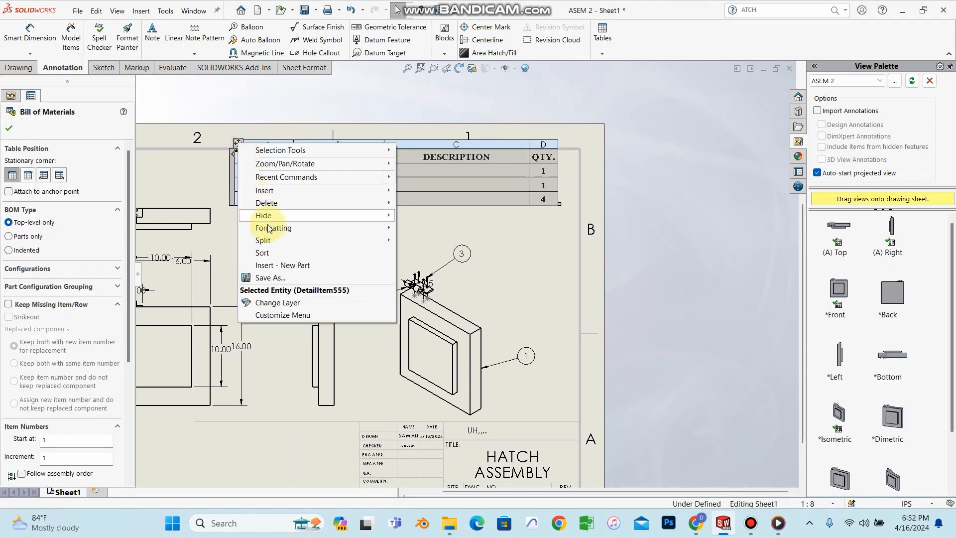
{"action": "mouse_move", "coordinate": [263, 215]}
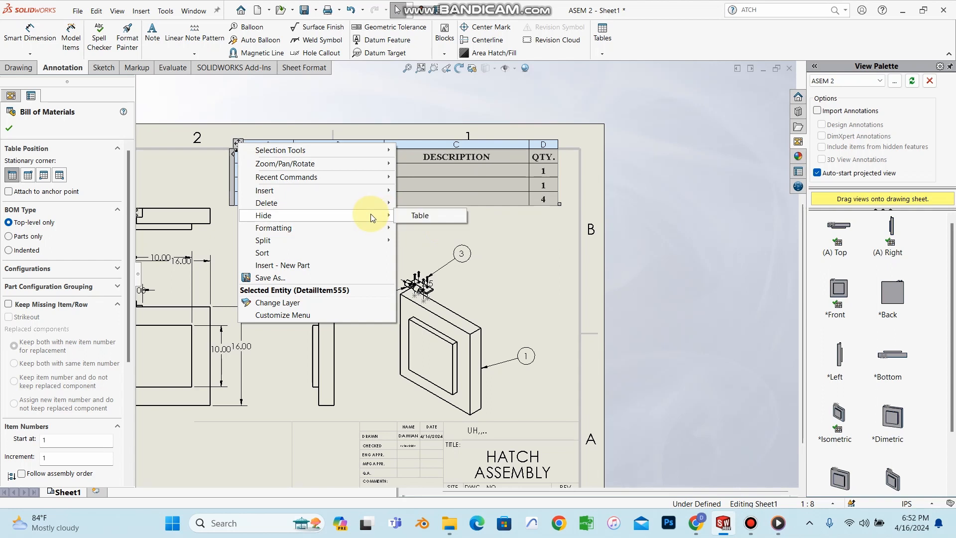
{"action": "mouse_move", "coordinate": [372, 227]}
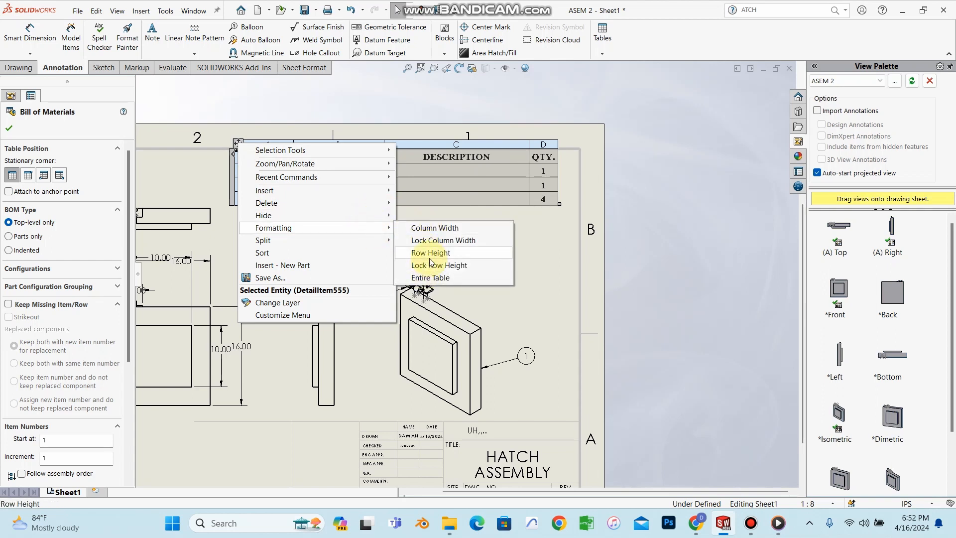
{"action": "left_click", "coordinate": [429, 253]}
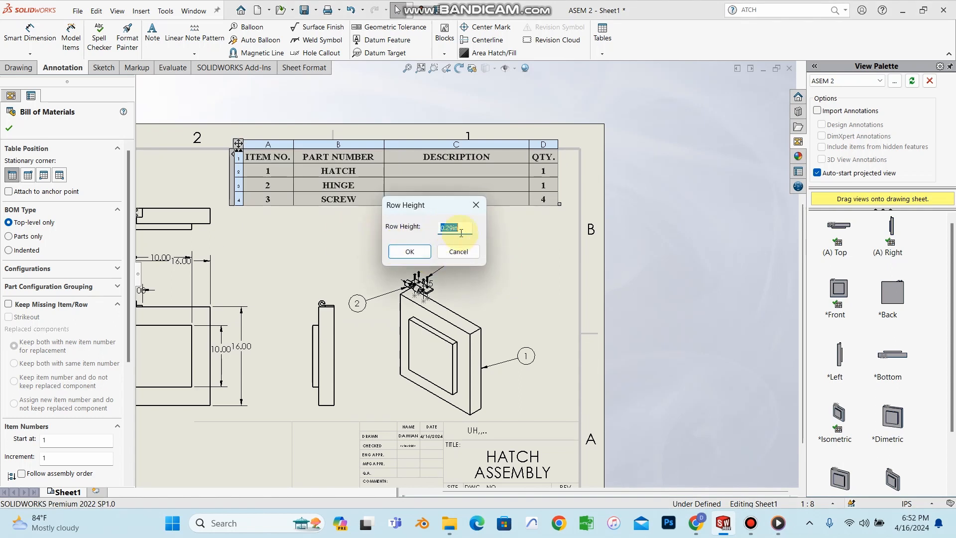
{"action": "key", "text": "Return"}
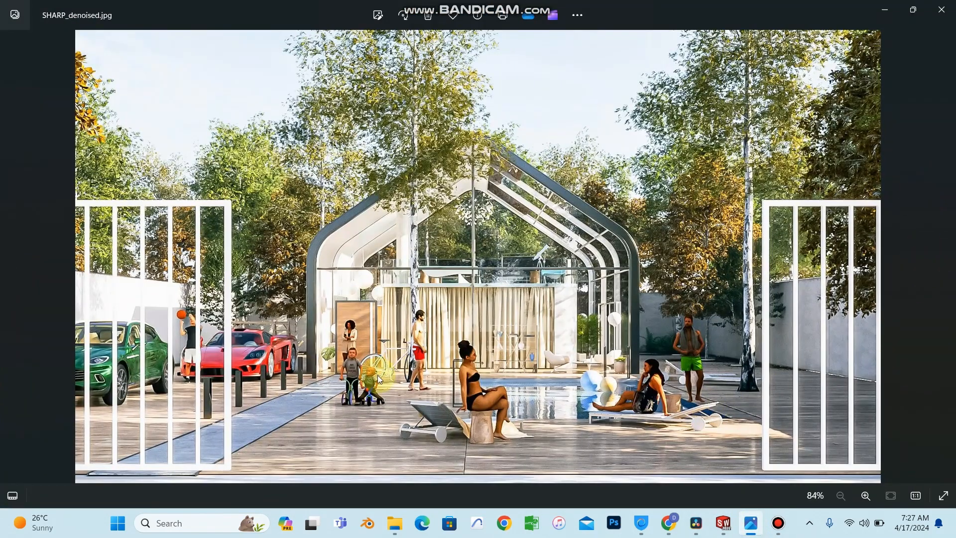
- Look over SHARP_denoised.jpg in Photos, then switch to the POST PRODUCTION_VILLA folder and open FROM DOG VIEW.jpg
{"action": "scroll", "coordinate": [371, 376], "scroll_direction": "up", "scroll_amount": 2}
{"action": "scroll", "coordinate": [347, 374], "scroll_direction": "down", "scroll_amount": 2}
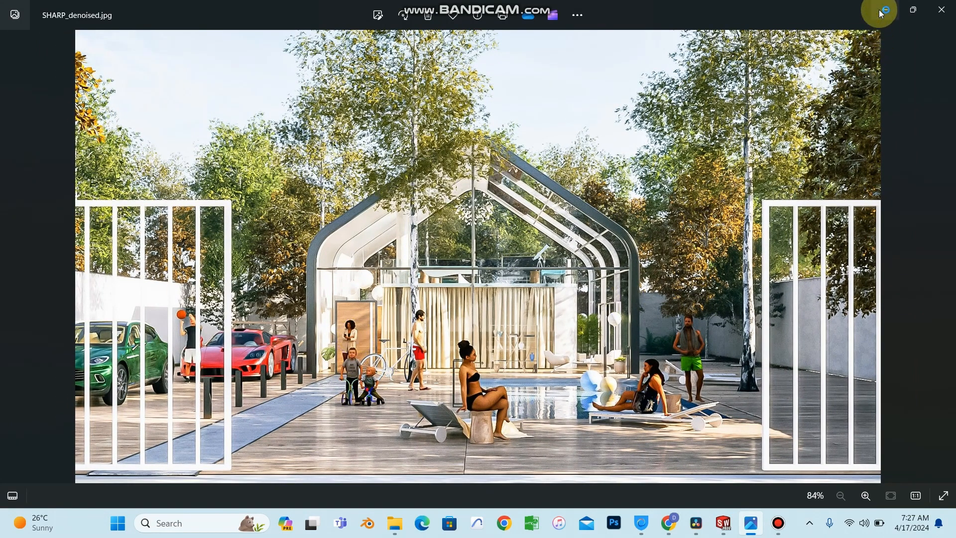
{"action": "left_click", "coordinate": [389, 528]}
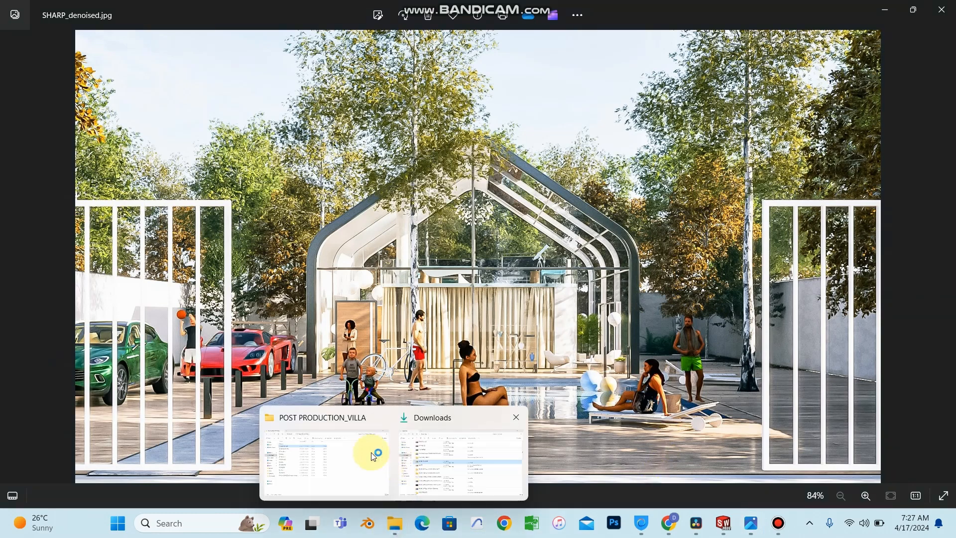
{"action": "left_click", "coordinate": [336, 448]}
{"action": "double_click", "coordinate": [307, 136]}
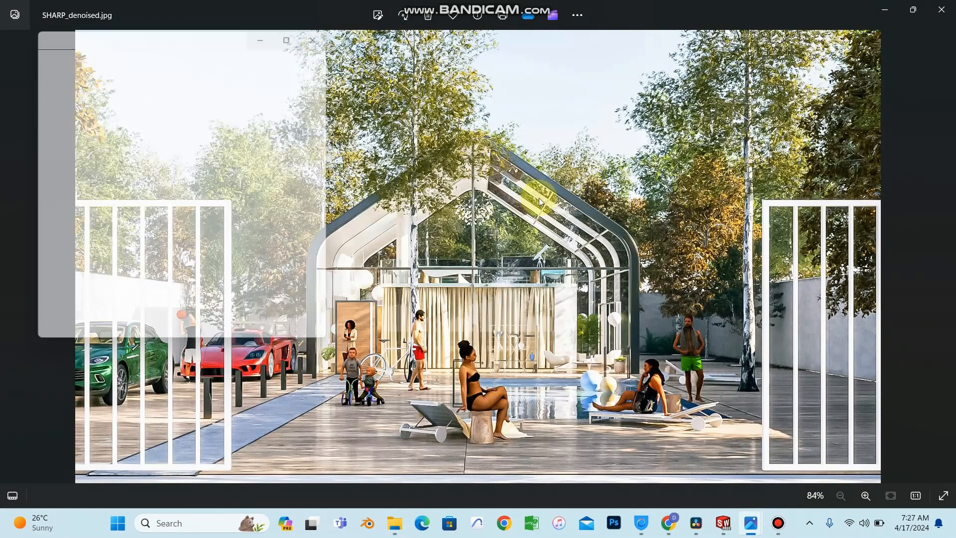
{"action": "left_click", "coordinate": [304, 36]}
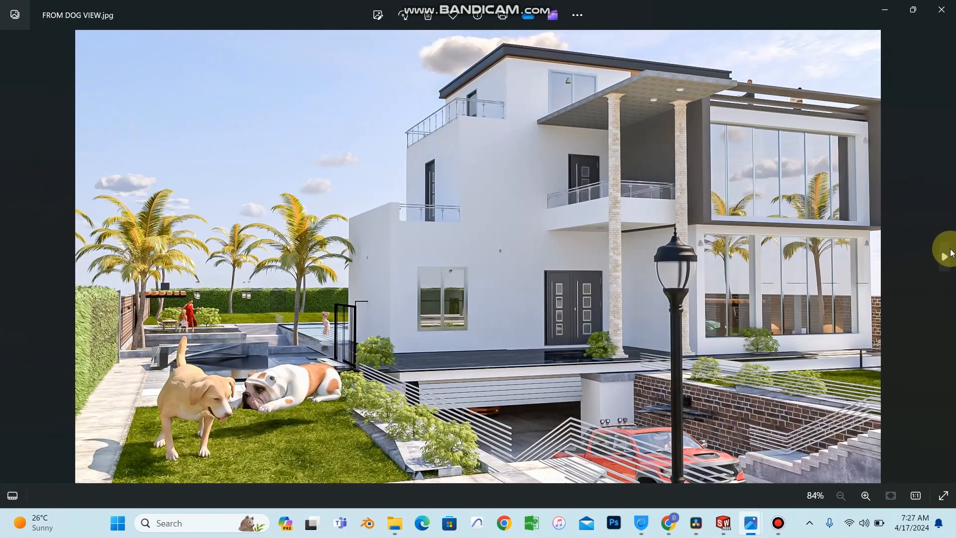
- Browse the villa's rooftop, pool and exterior renders, ending at VILLA COMPLETE (MY).max.effectsResult copy.jpg
{"action": "left_click", "coordinate": [945, 256]}
{"action": "left_click", "coordinate": [946, 256]}
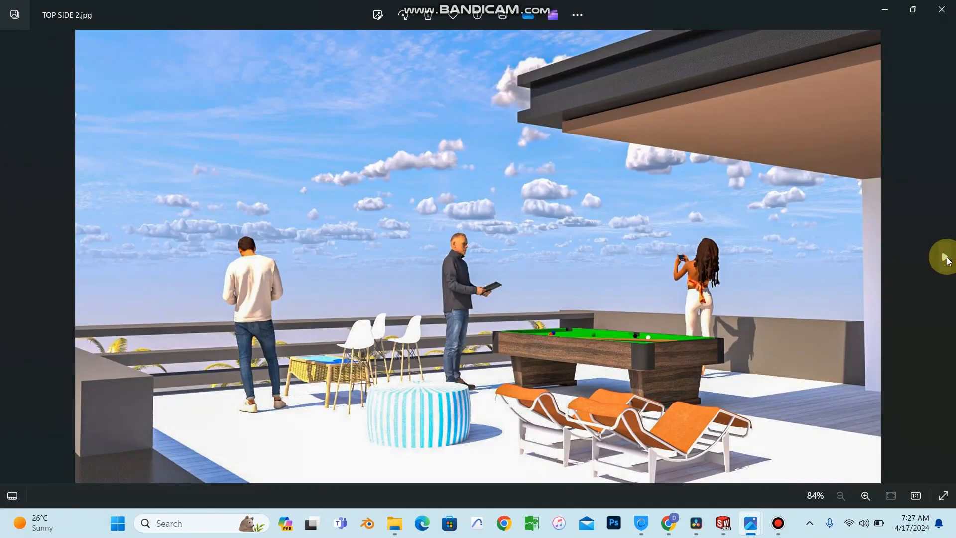
{"action": "left_click", "coordinate": [11, 256]}
{"action": "left_click", "coordinate": [10, 257]}
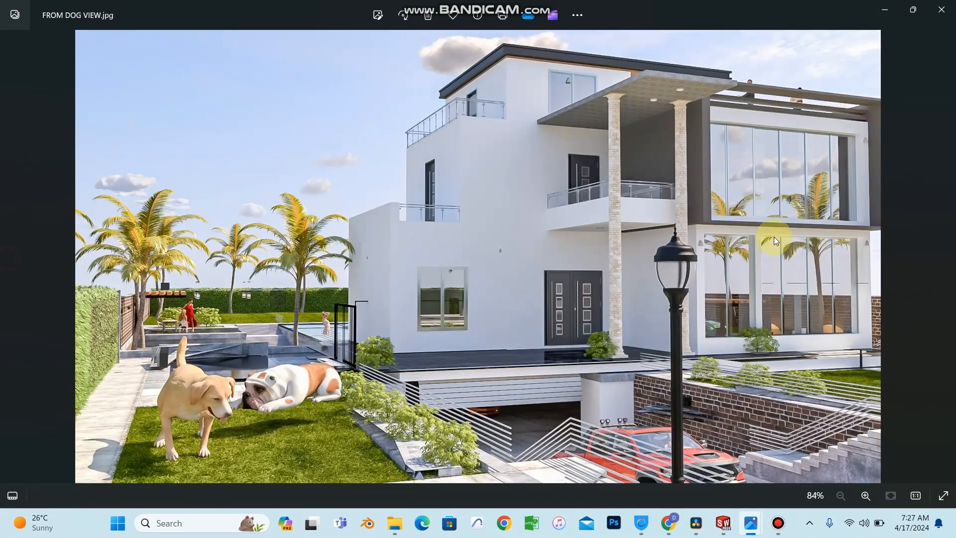
{"action": "left_click", "coordinate": [946, 256]}
{"action": "left_click", "coordinate": [946, 257]}
{"action": "left_click", "coordinate": [946, 256]}
{"action": "left_click", "coordinate": [951, 264]}
{"action": "left_click", "coordinate": [951, 264]}
{"action": "left_click", "coordinate": [952, 263]}
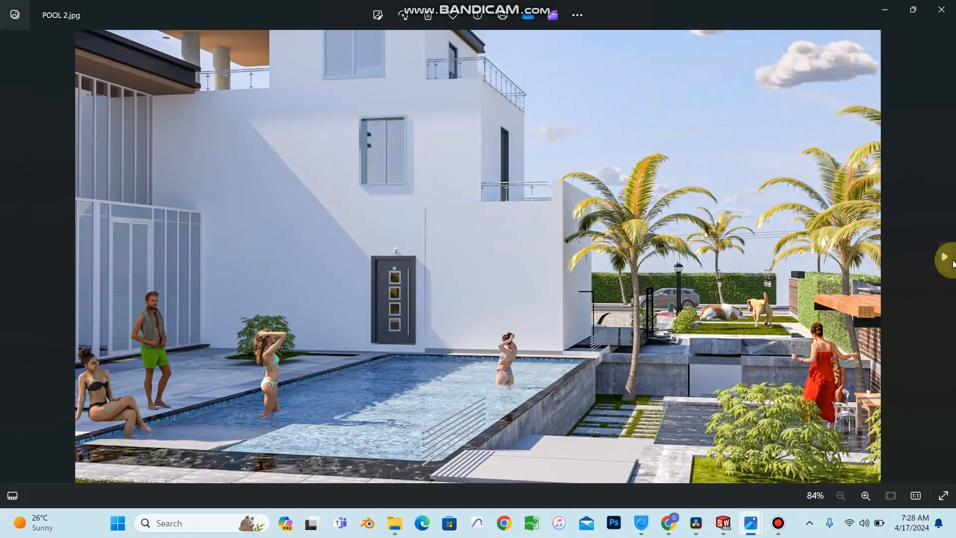
{"action": "left_click", "coordinate": [951, 264]}
{"action": "left_click", "coordinate": [952, 263]}
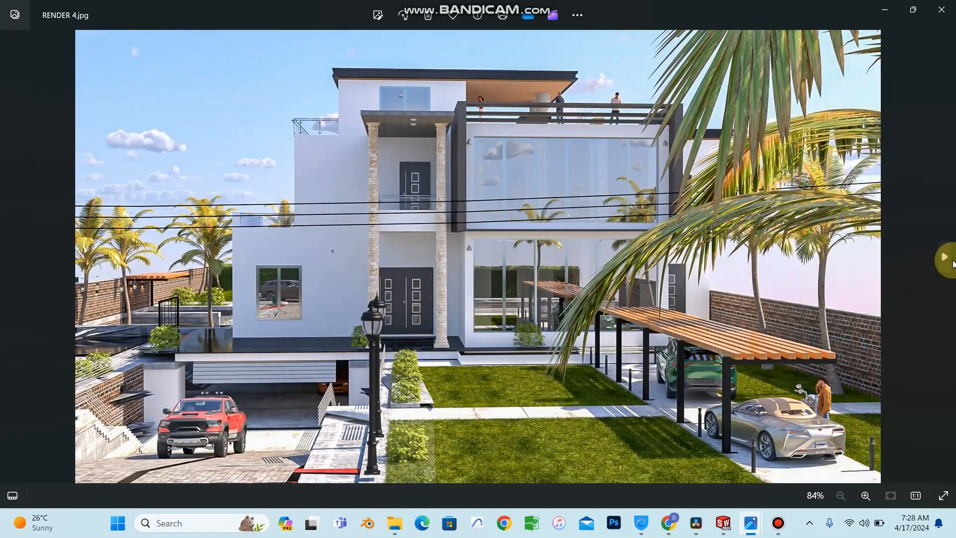
{"action": "left_click", "coordinate": [951, 263]}
{"action": "left_click", "coordinate": [952, 263]}
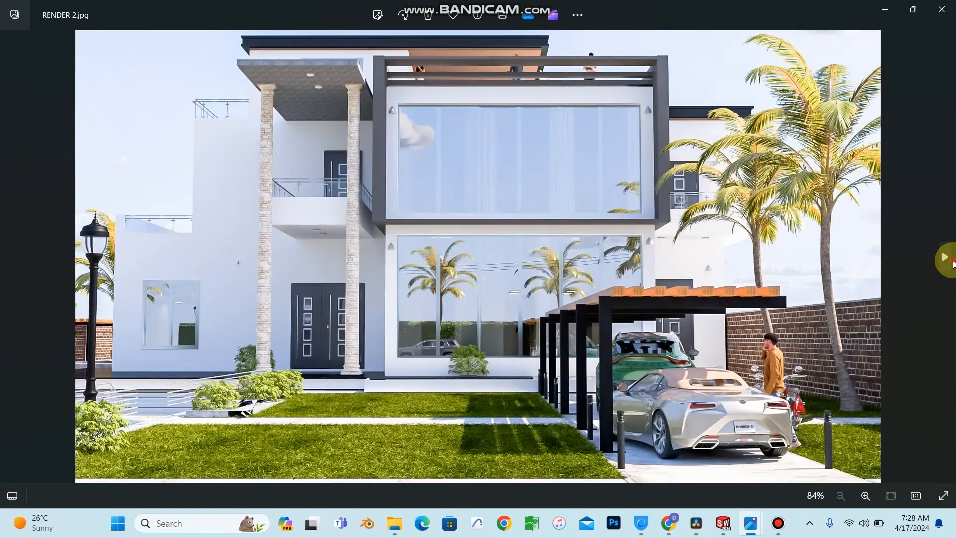
{"action": "left_click", "coordinate": [952, 264]}
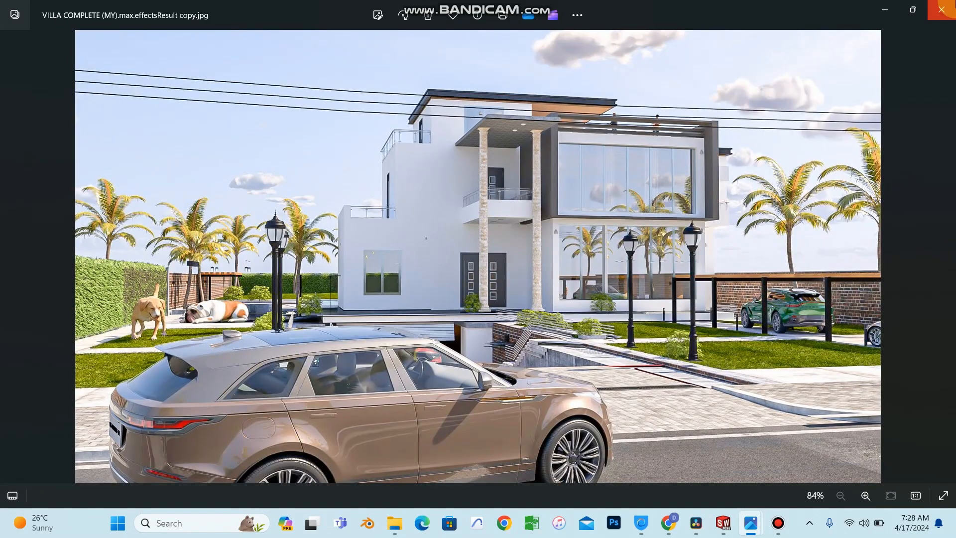